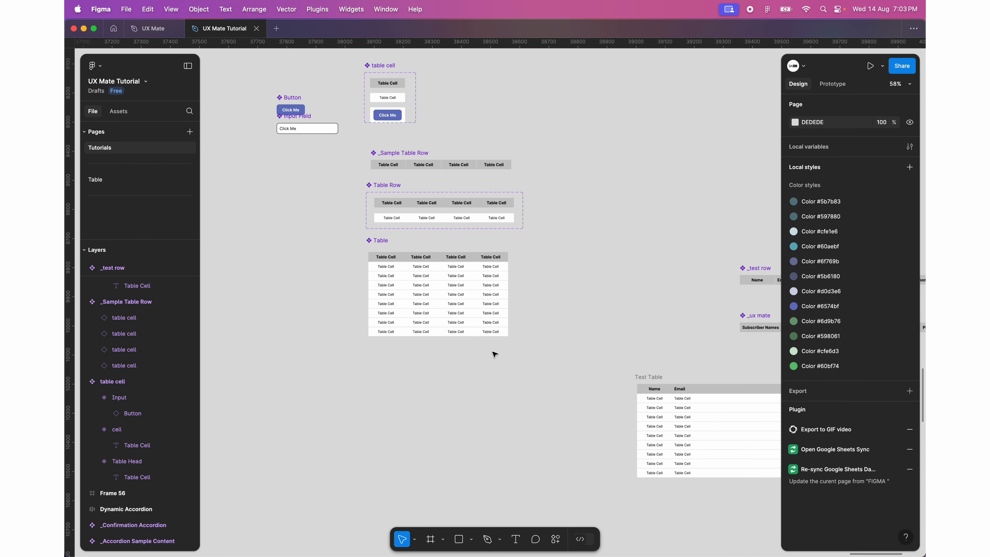
- Draw a frame of about 2383 × 993 on an empty canvas area and rename it "table cell"
scroll(581, 340, "up", 3)
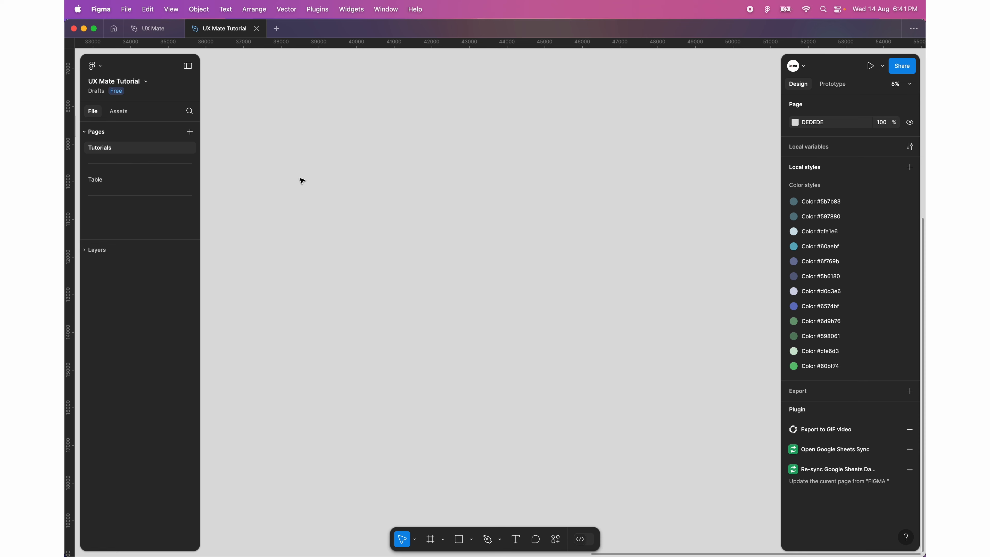
key("f")
left_click_drag(284, 153, 375, 191)
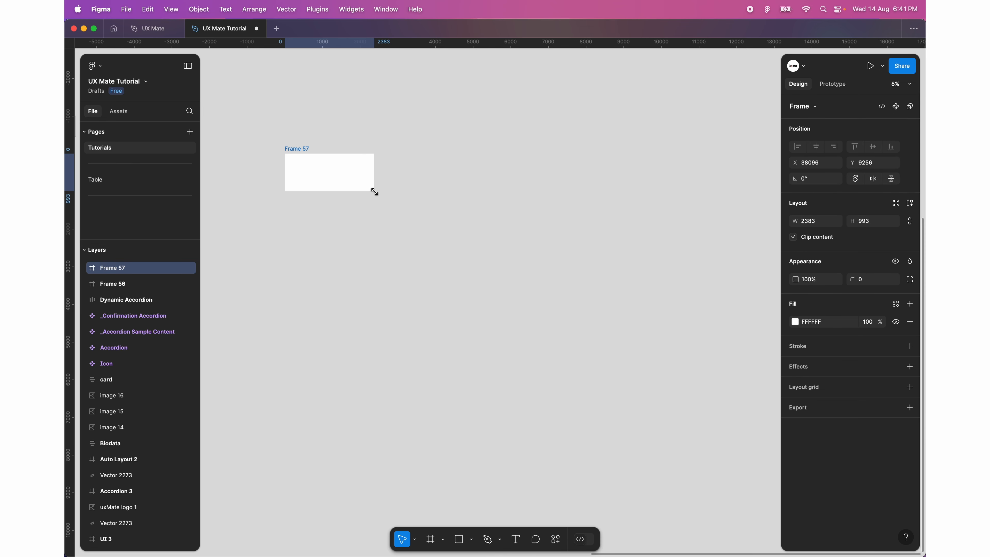
double_click(297, 148)
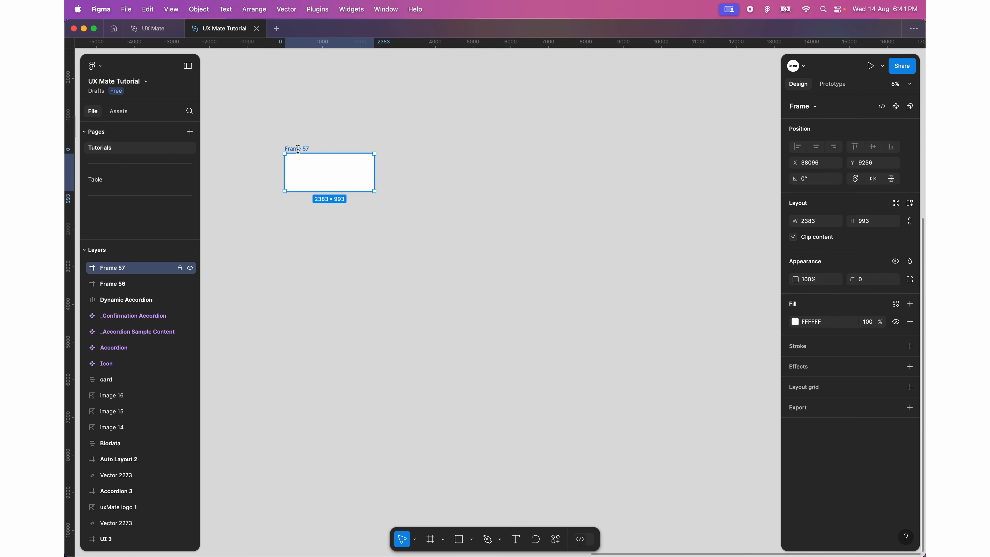
type("c")
key("BackSpace")
type("table cell")
key("Return")
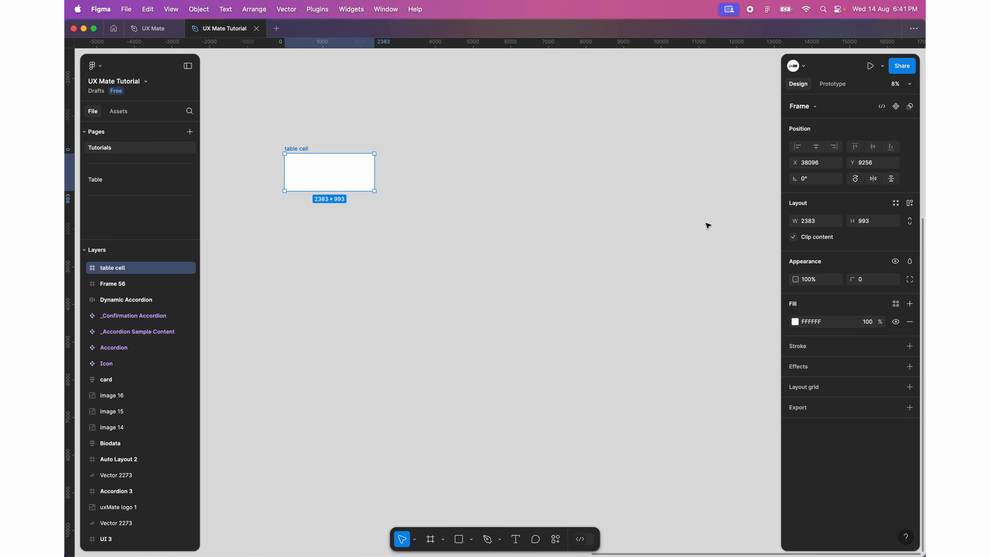
scroll(517, 222, "left", 2)
scroll(517, 221, "up", 2)
scroll(361, 238, "up", 8)
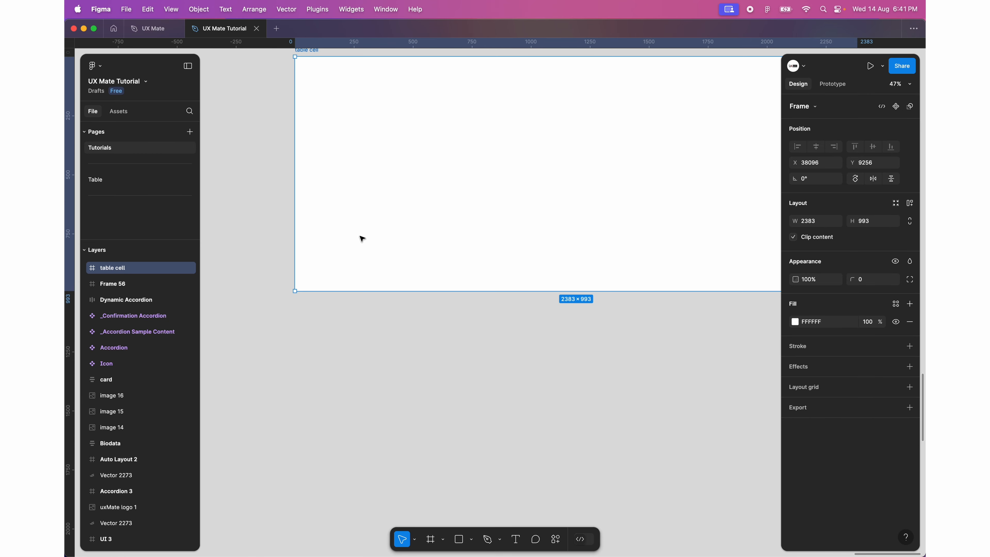
scroll(361, 239, "down", 5)
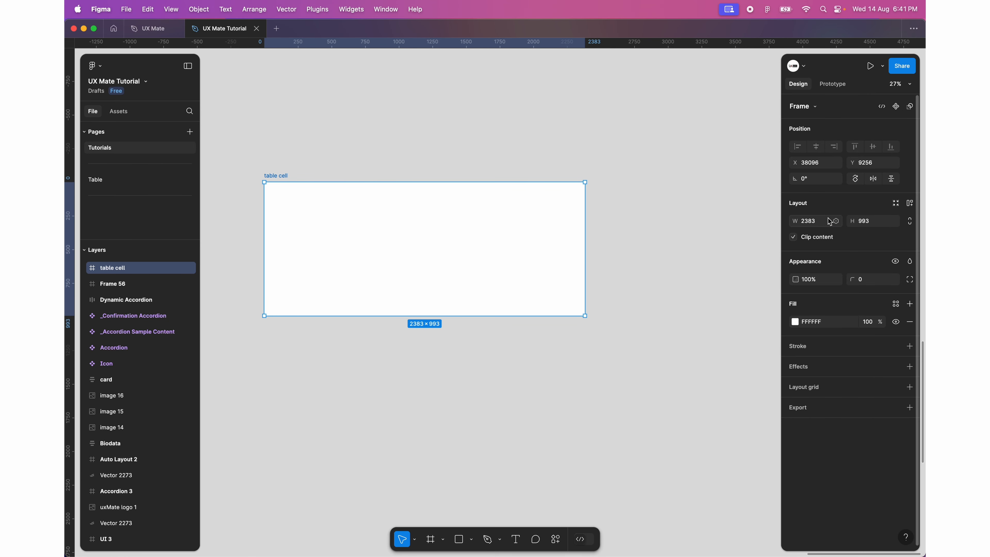
left_click(830, 223)
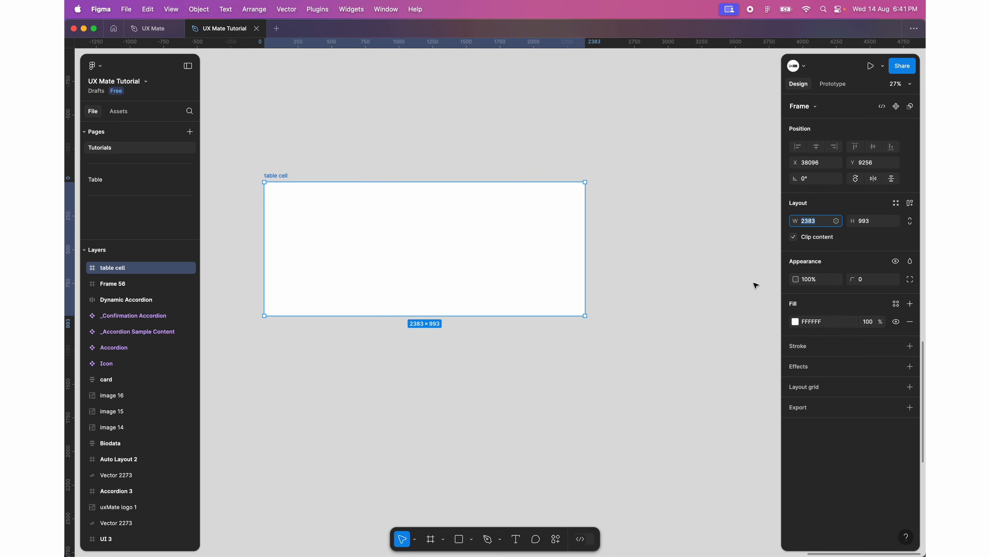
left_click(635, 227)
- Add auto layout to the table cell frame and insert the text "Table Cell" inside it
left_click(273, 179)
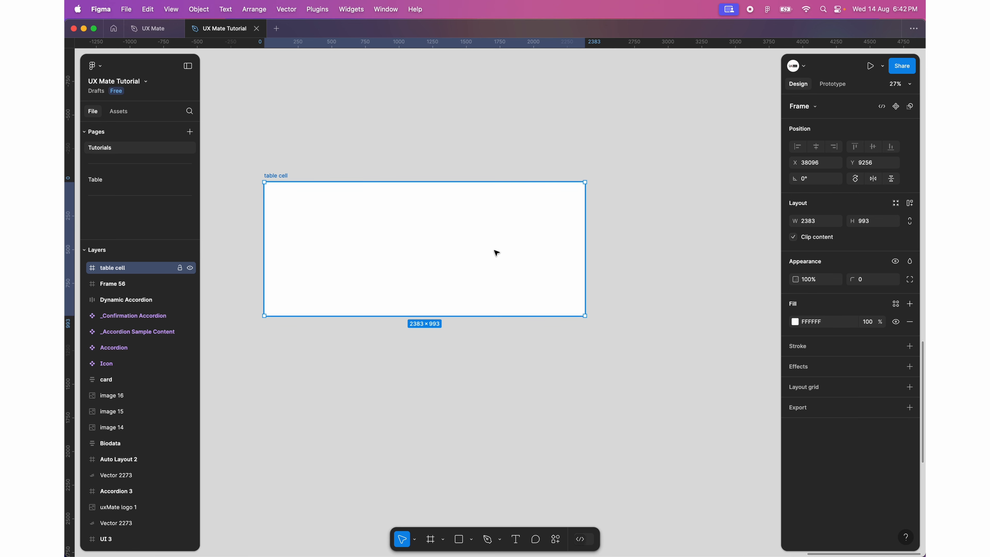
key("shift+a")
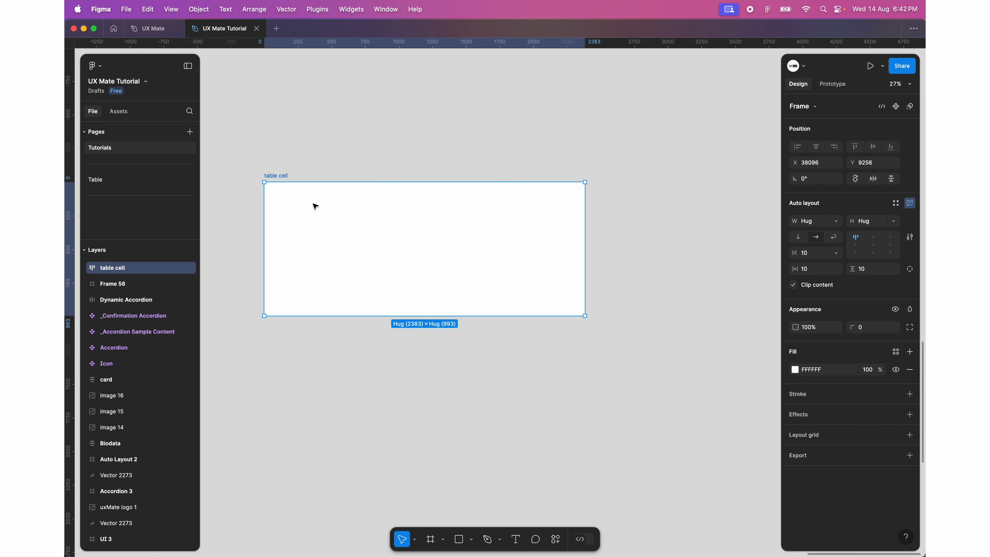
key("t")
left_click(323, 245)
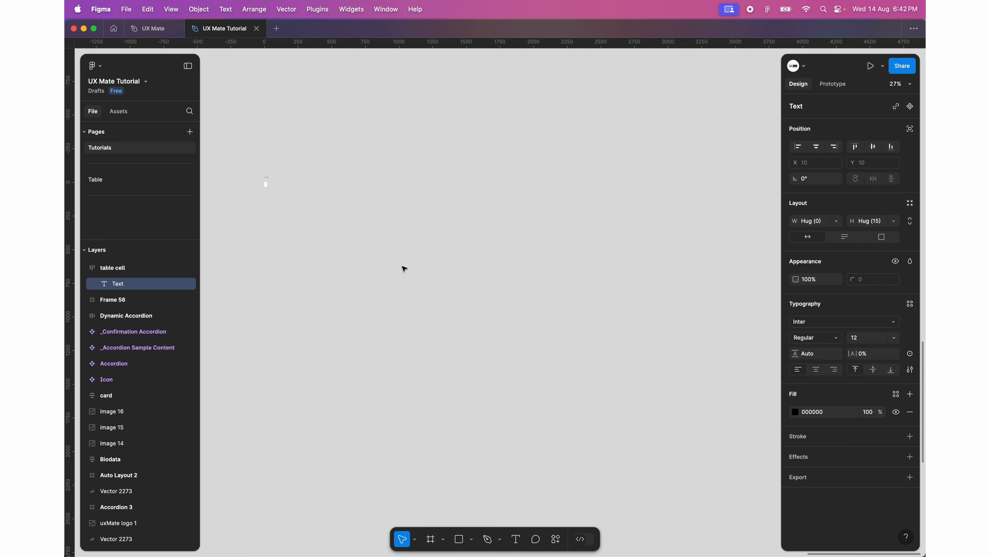
type("Table Cell")
key("Escape")
key("shift+2")
scroll(293, 217, "up", 5)
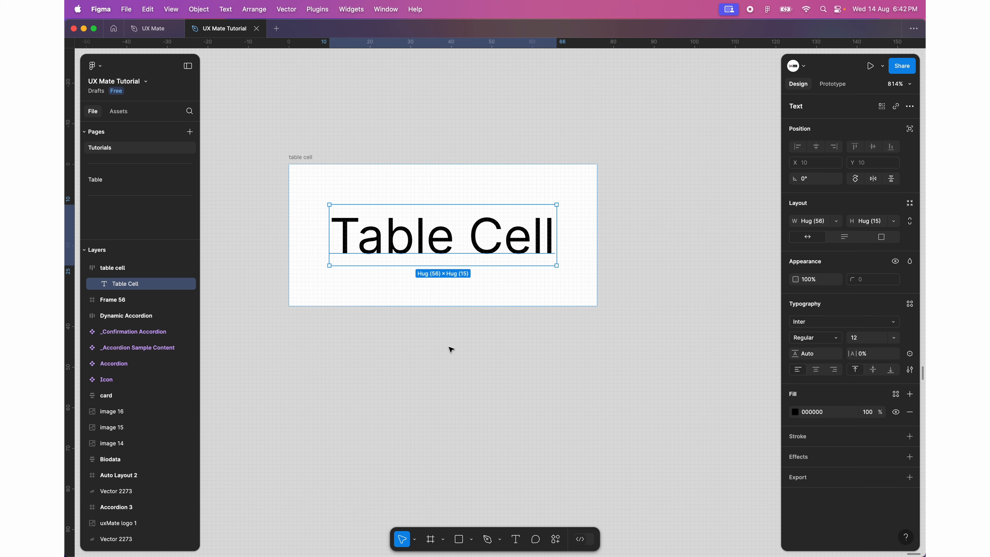
- Set the table cell frame's auto layout to horizontal flow with its content aligned to the centre
left_click(305, 157)
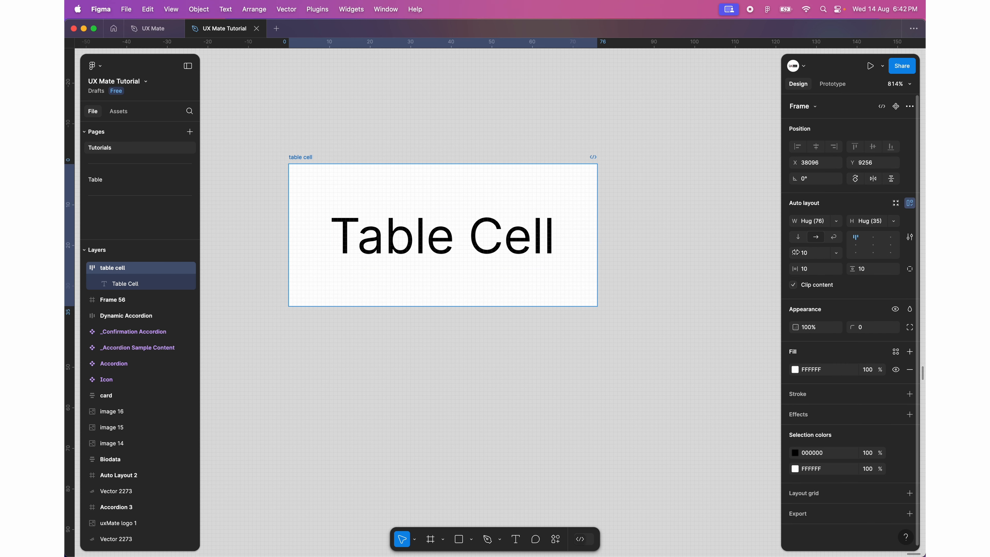
left_click(816, 236)
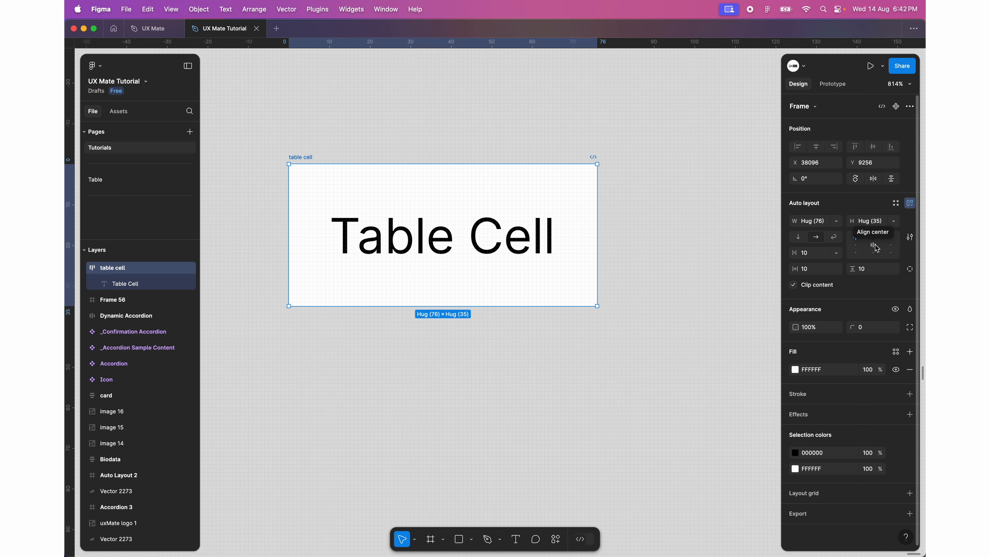
left_click(874, 246)
- Stretch the table cell frame to a height of about 79, try top-left alignment, and undo that alignment
left_click_drag(365, 306, 380, 484)
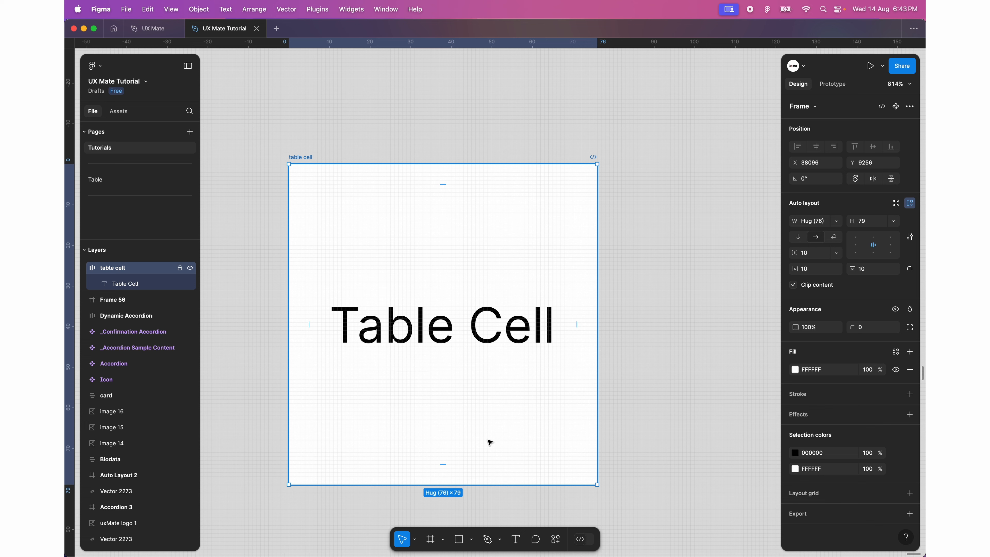
left_click(856, 239)
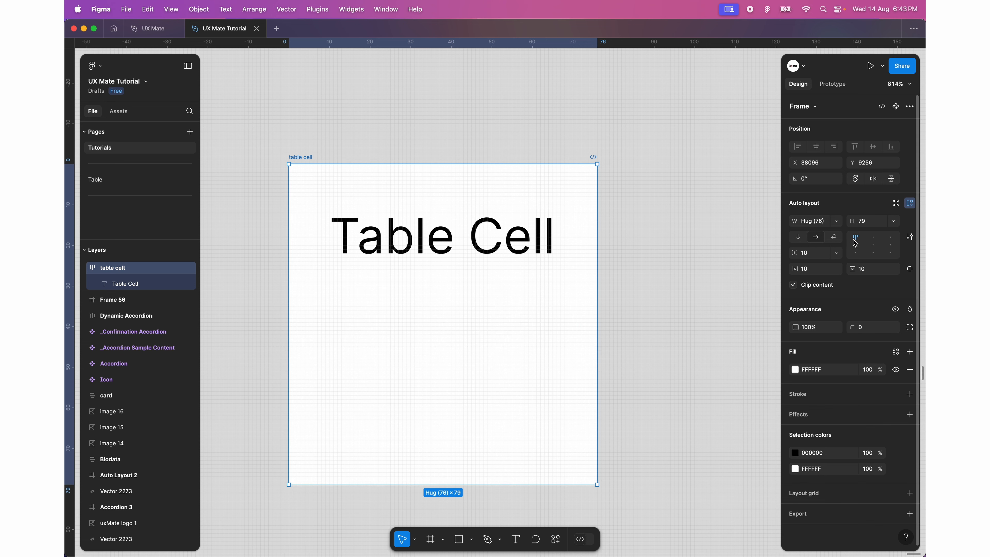
key("super+z")
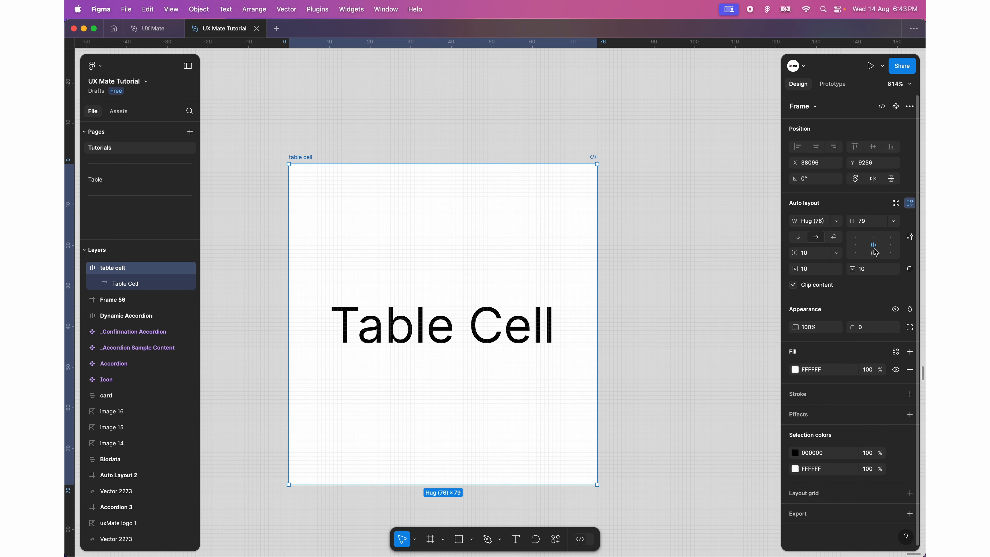
- Set the table cell frame's horizontal and vertical padding to 8 and make its height hug the contents
left_click(809, 252)
key("Tab")
key("Tab")
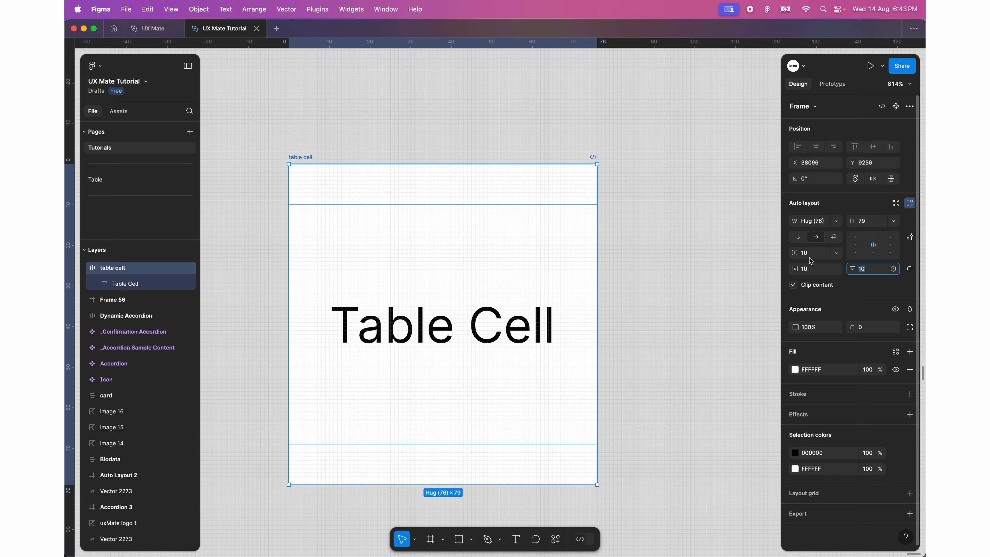
left_click(810, 257)
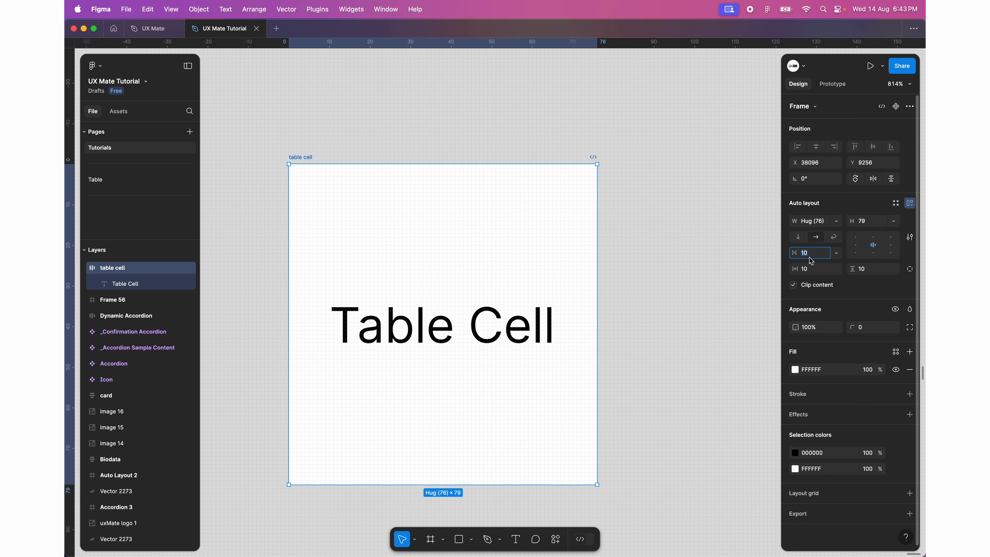
left_click(813, 270)
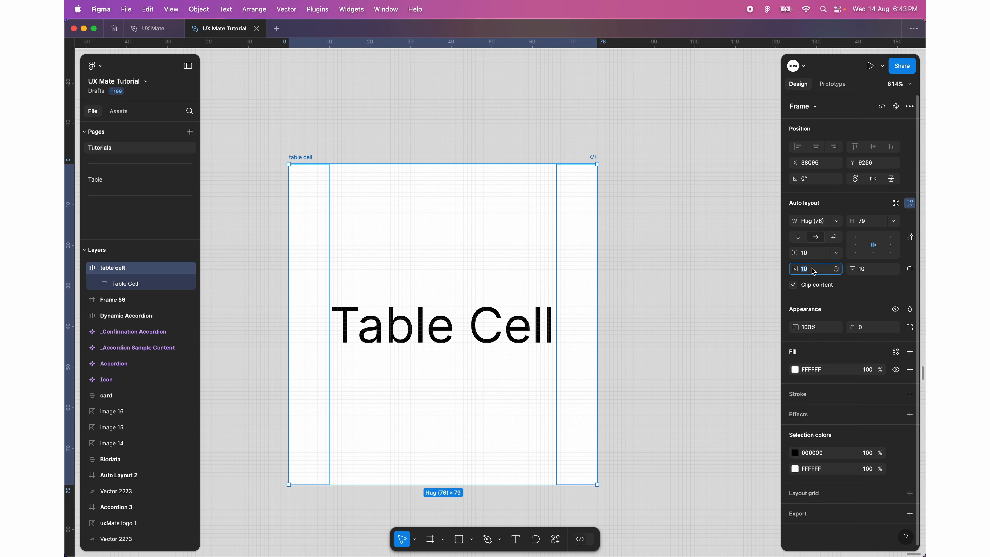
type("8")
key("Tab")
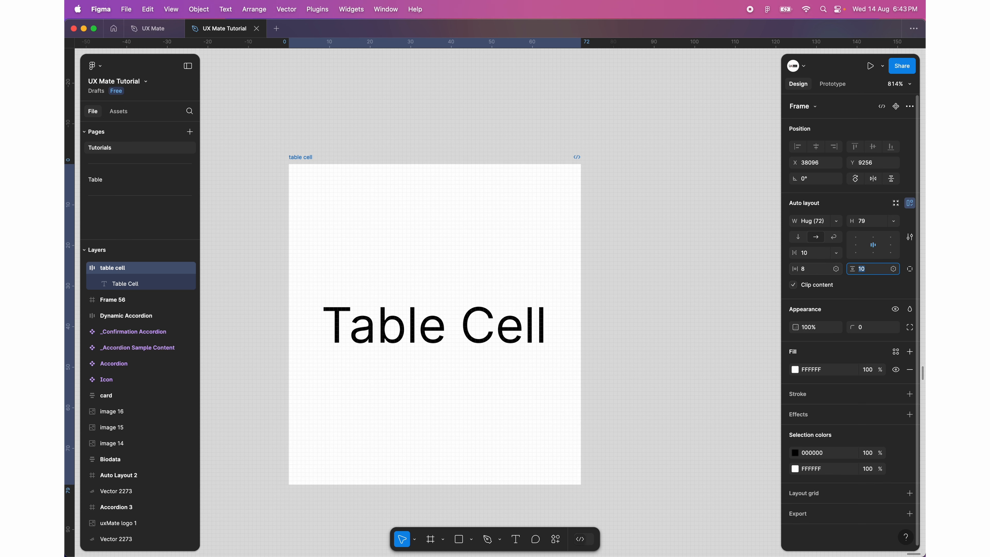
type("8")
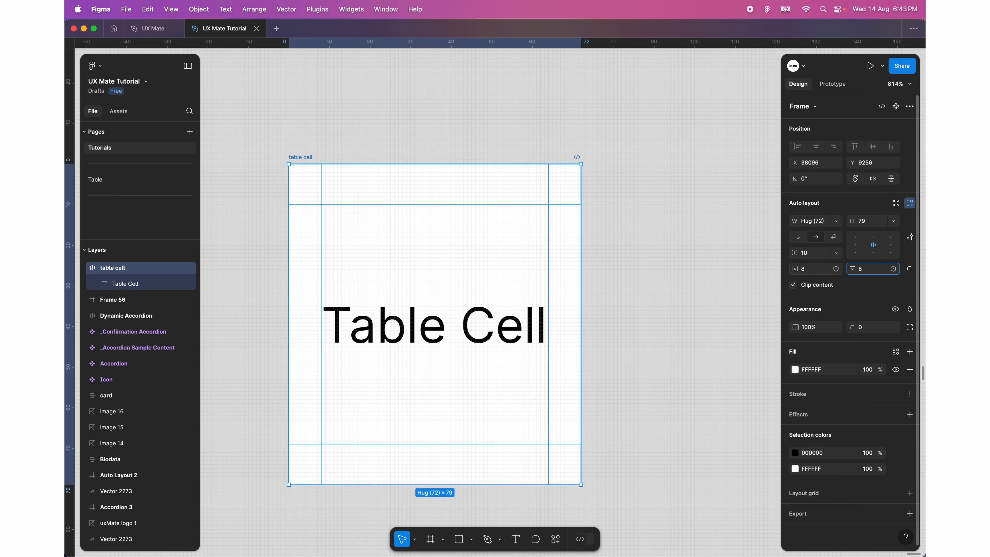
key("Return")
left_click(893, 224)
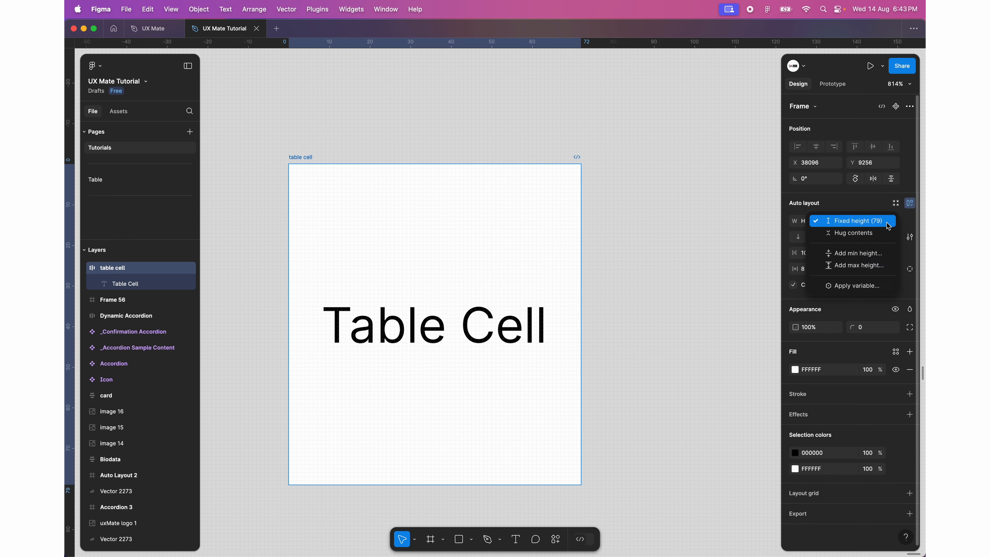
left_click(868, 233)
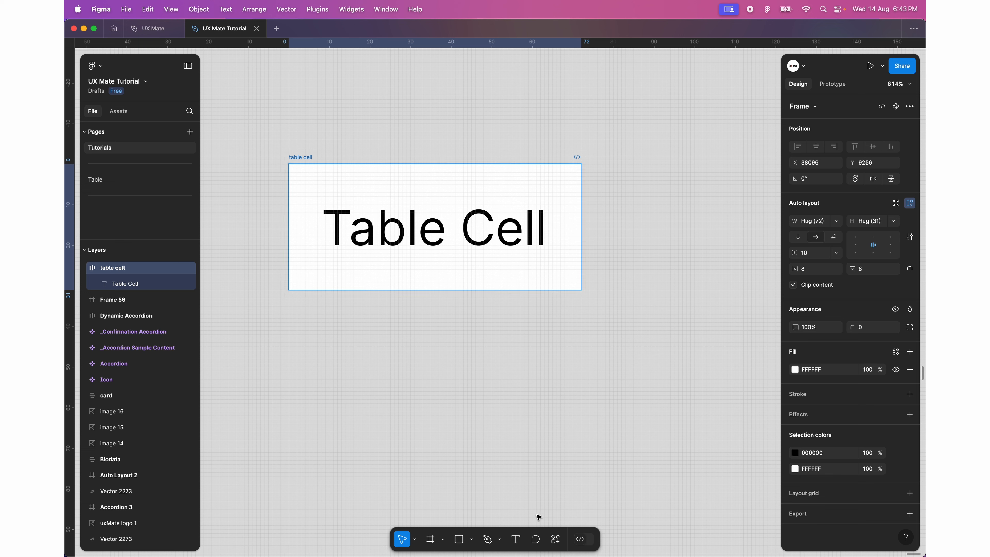
- Find the Create component action and convert the table cell frame into a component
left_click(556, 540)
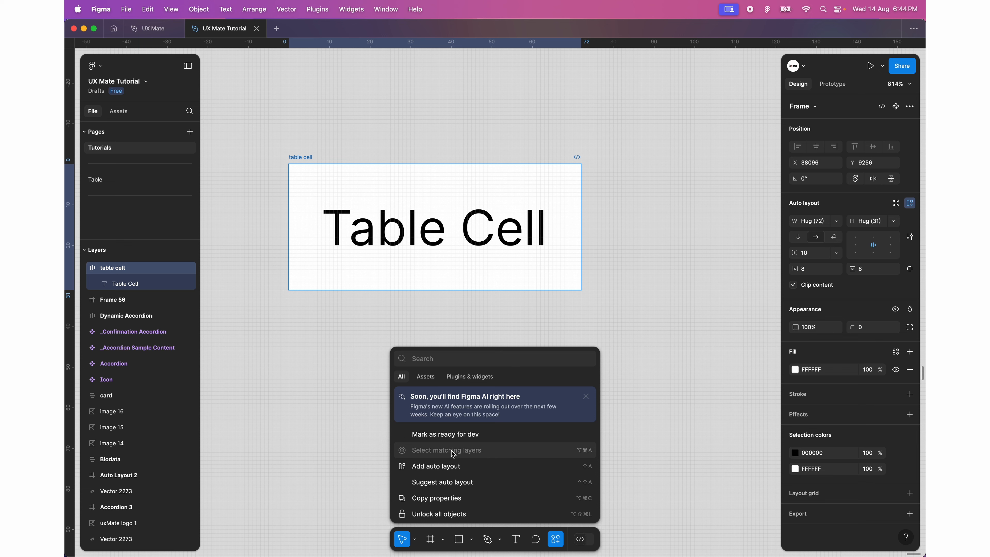
type("co")
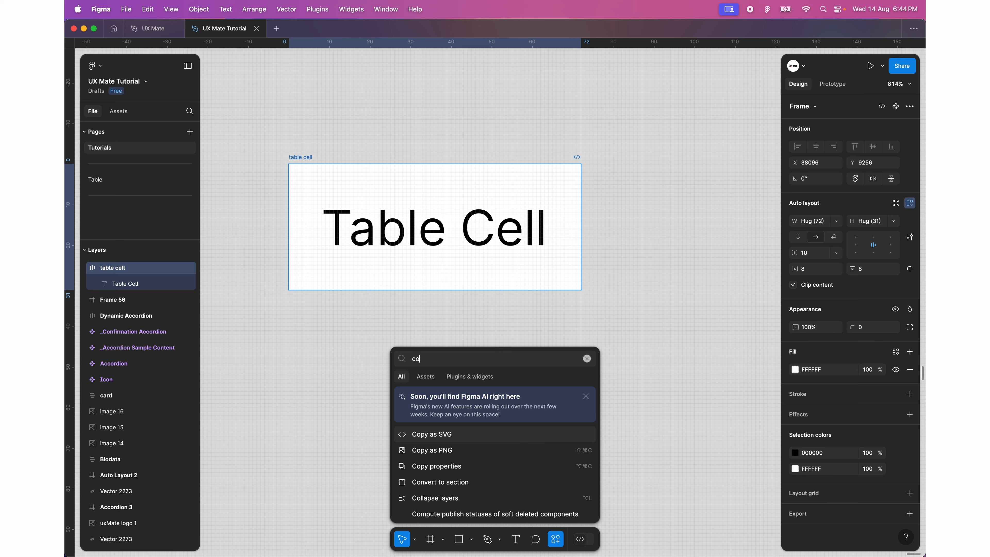
type("mpo")
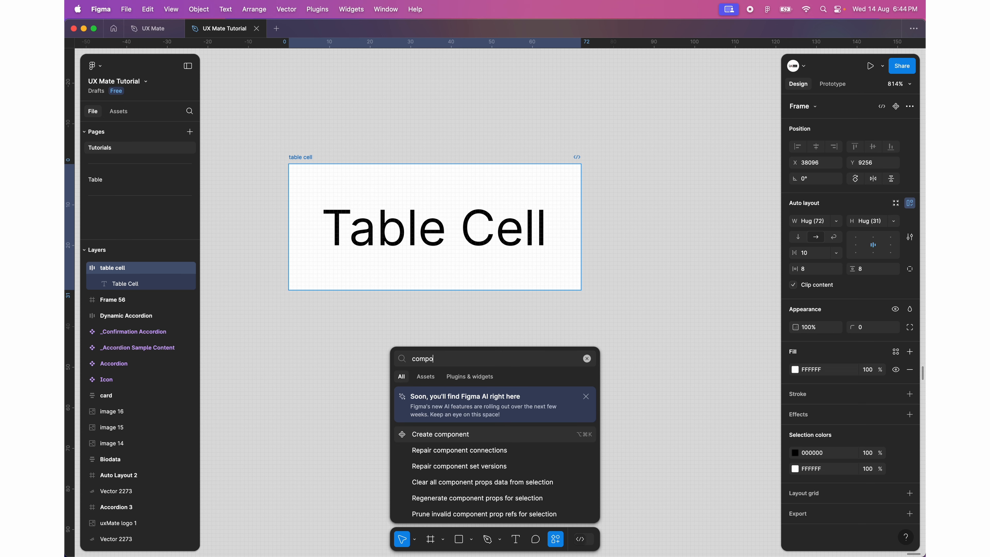
left_click(444, 434)
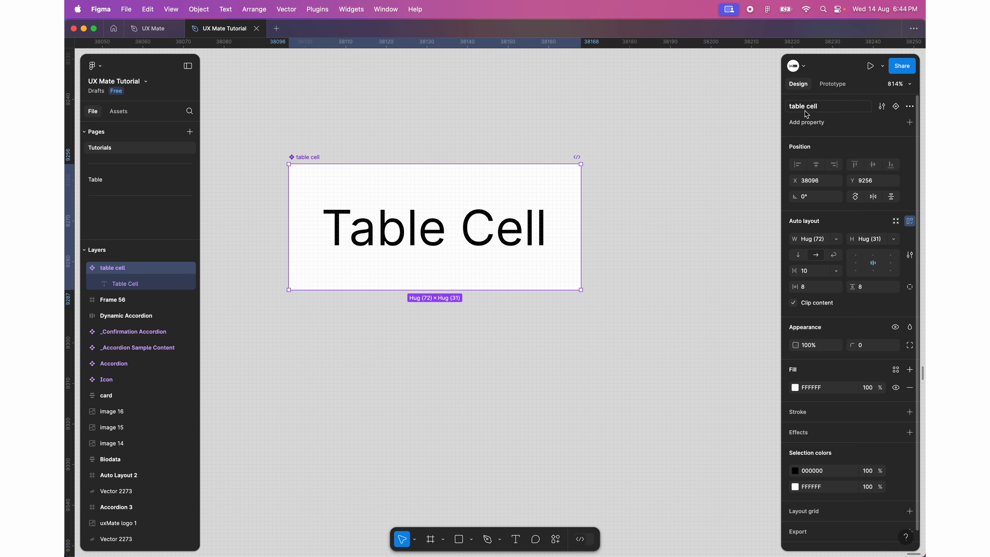
- Add a variant property to the table cell component and create a second variant below the default one
left_click(910, 124)
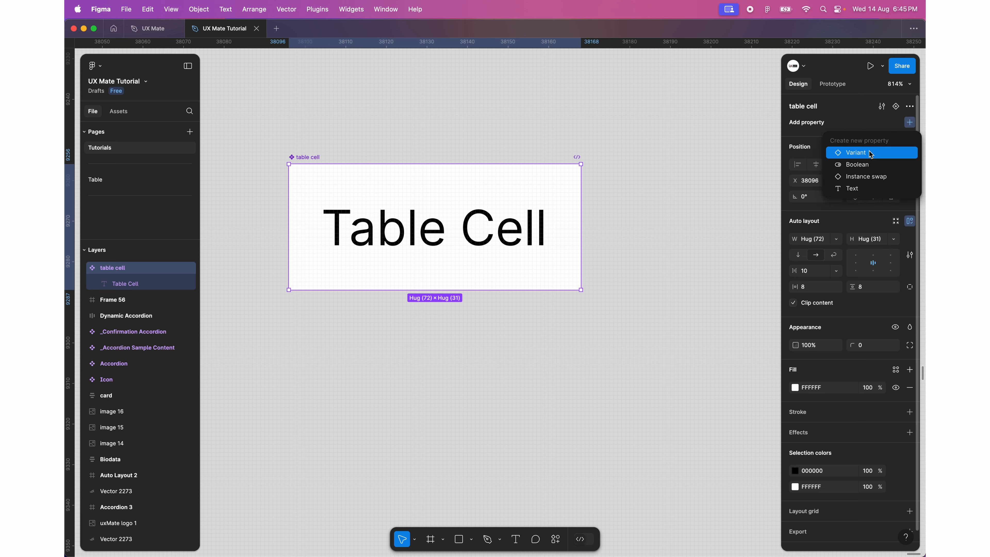
left_click(872, 153)
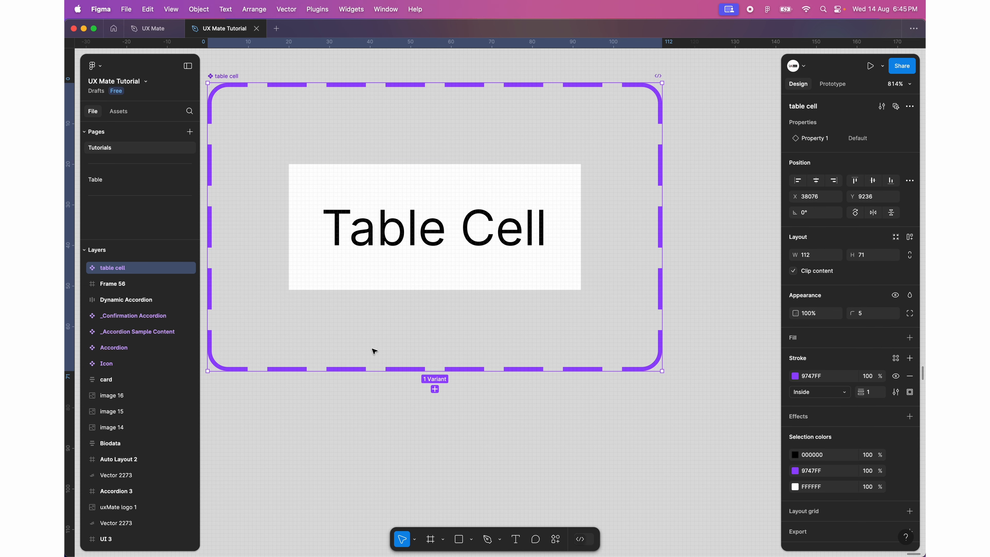
left_click(434, 389)
scroll(422, 309, "down", 3)
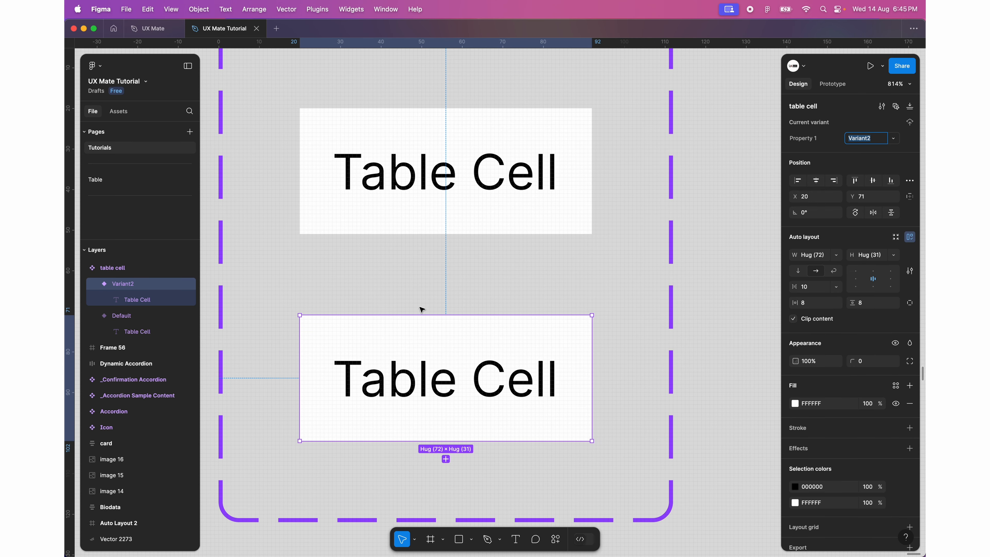
- Name the new variant's value "cell" and rename the variant property "Type"
type("cell")
key("Return")
double_click(808, 139)
type("sta")
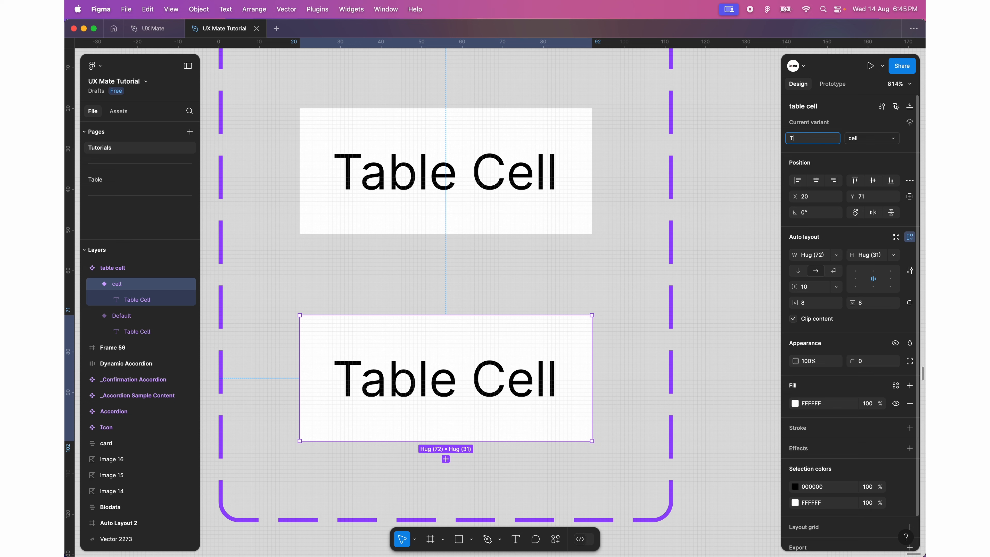
type("e")
key("Return")
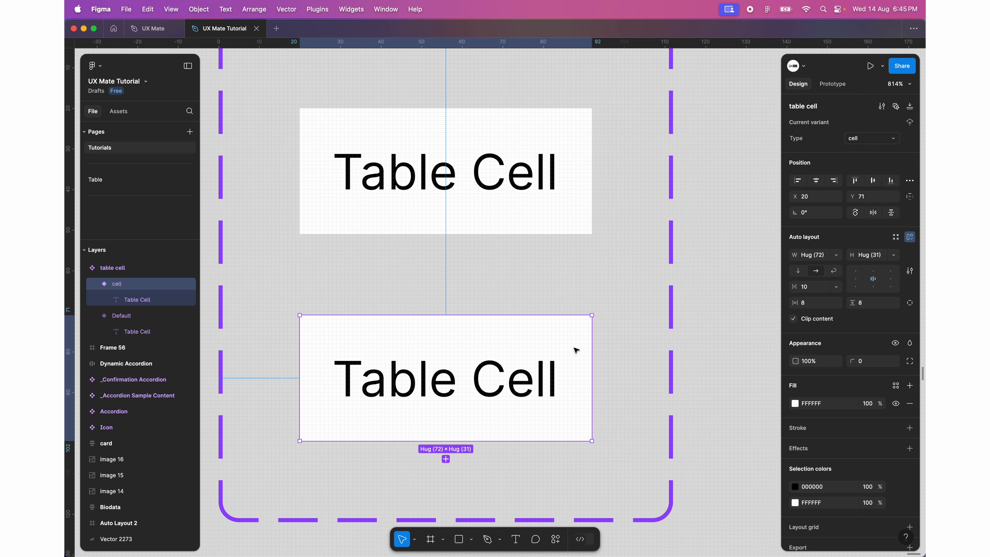
- Set the default variant's Type value to "Table Head"
left_click(506, 203)
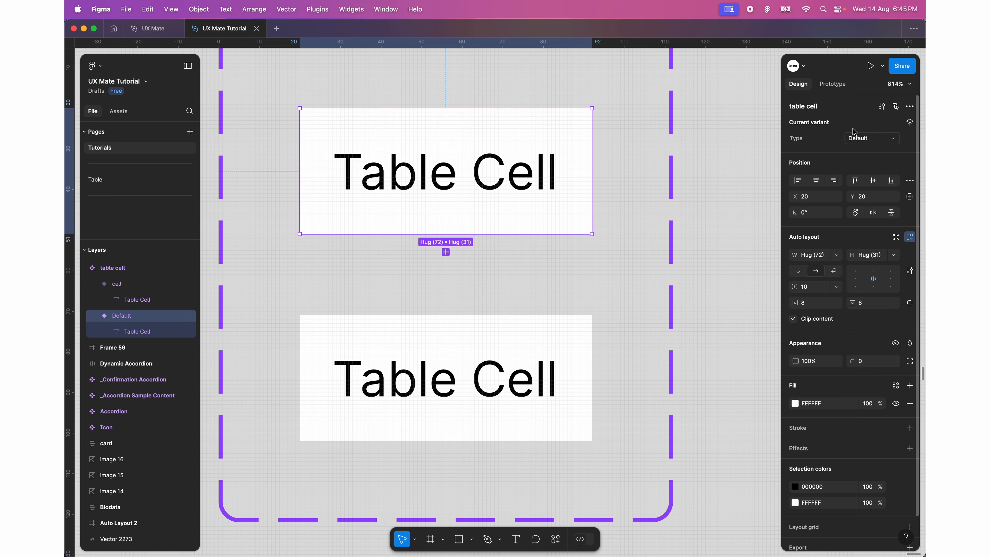
double_click(863, 139)
type("Table Head")
key("Return")
- Change the Table Head variant's fill from white to the grey C7C7C7
scroll(854, 449, "down", 1)
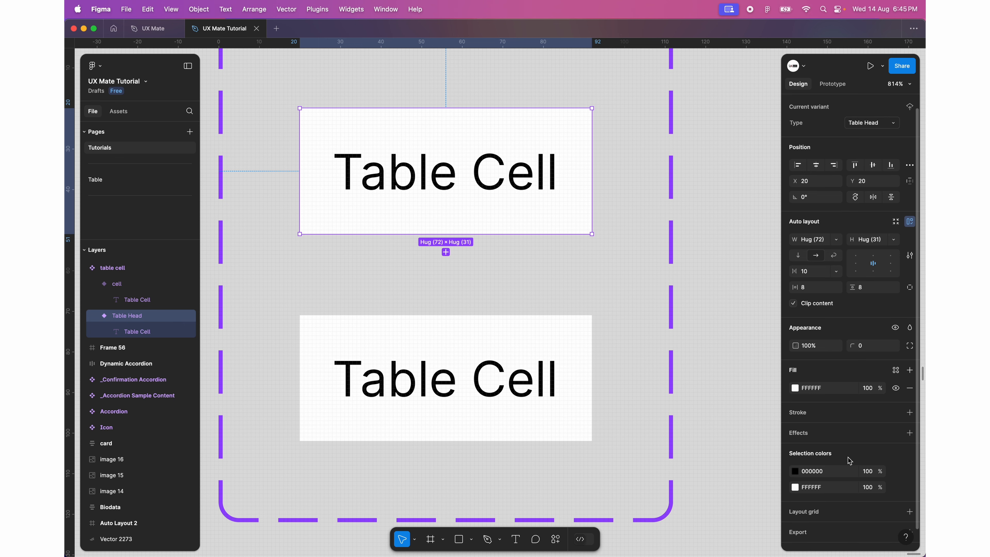
left_click(795, 387)
left_click_drag(666, 321, 662, 339)
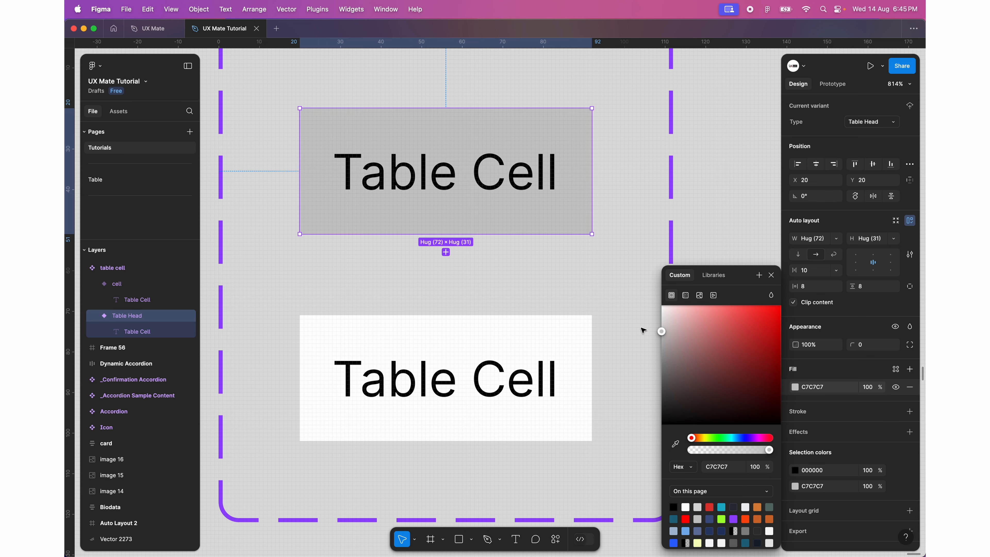
- Make the Table Head variant's text Bold and set its font size to 14
left_click(465, 183)
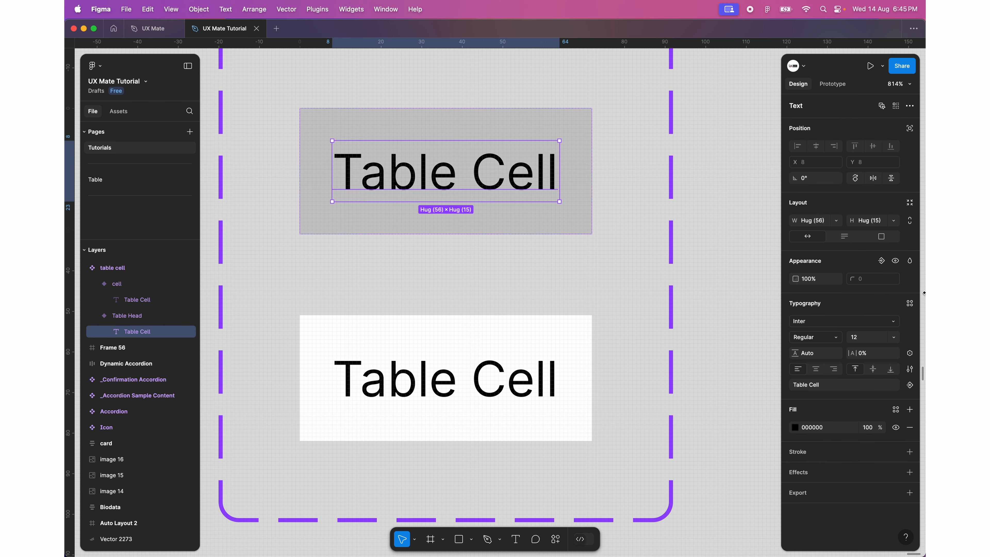
left_click(826, 338)
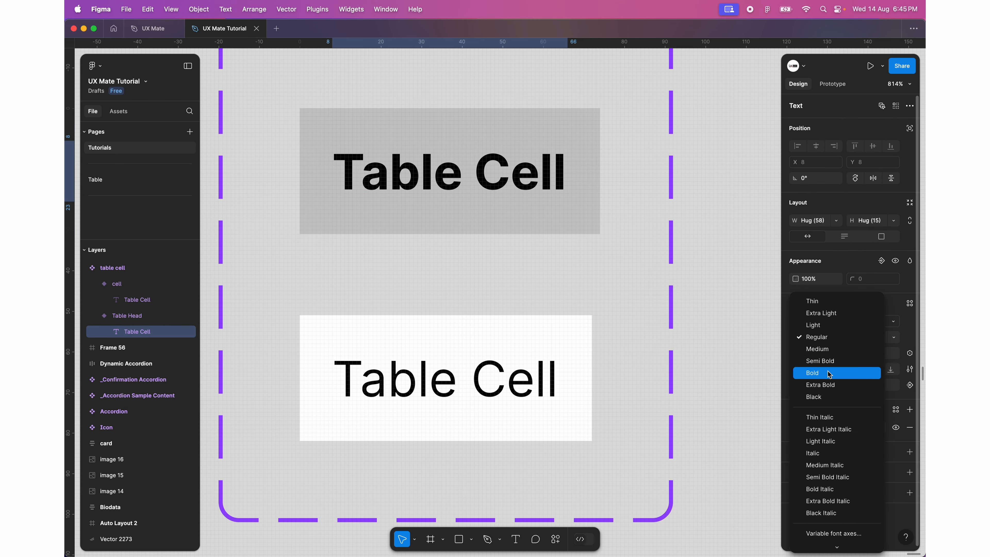
left_click(830, 373)
left_click(868, 339)
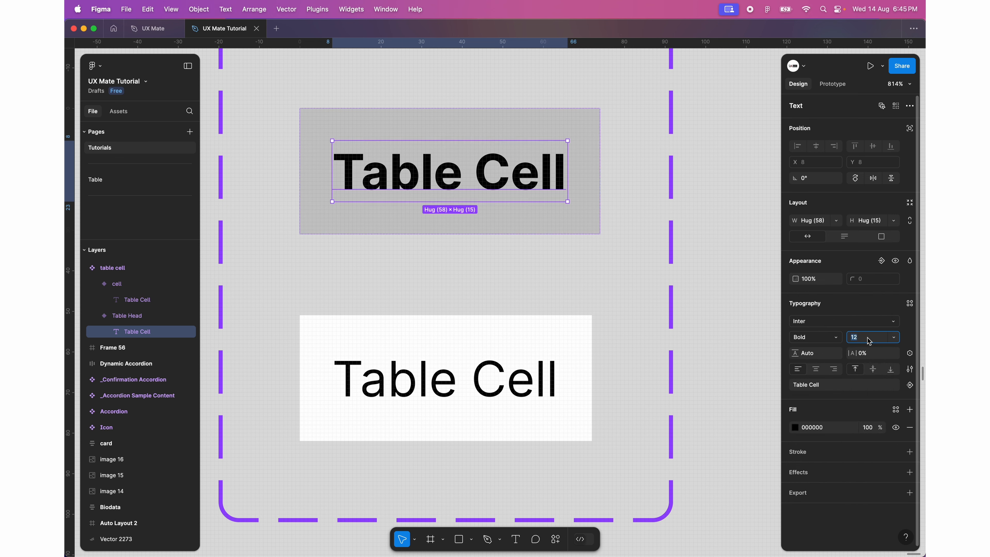
key("Up")
key("Up")
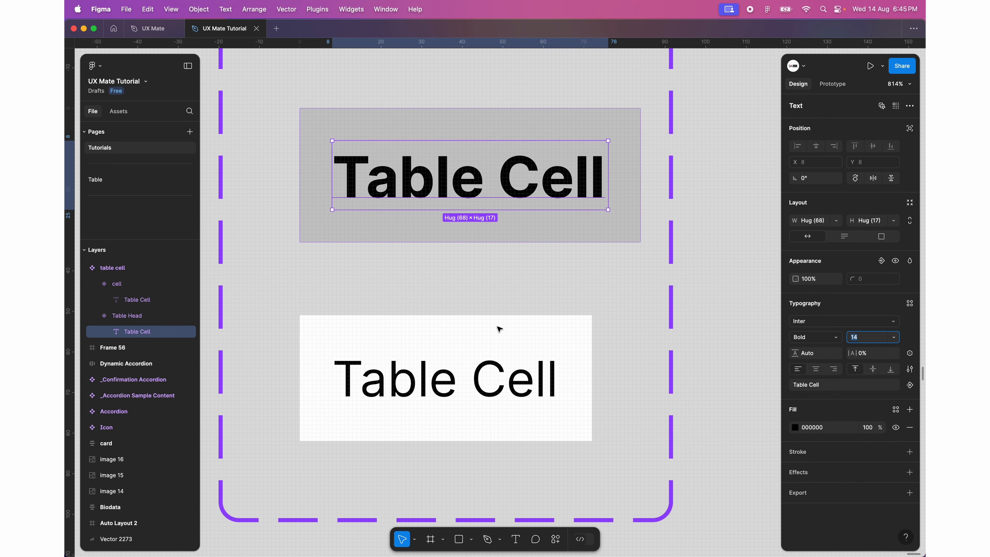
left_click(520, 366)
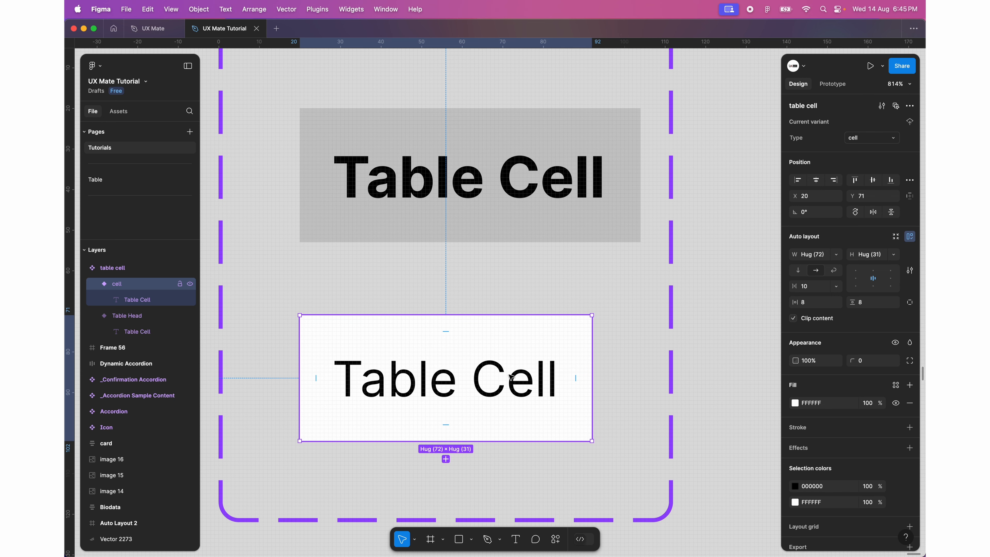
scroll(459, 259, "down", 5)
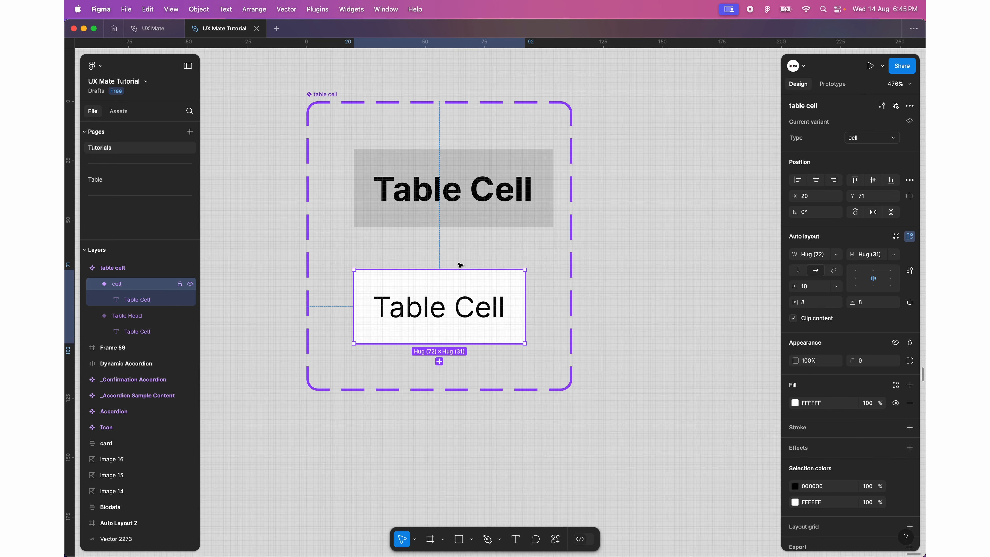
scroll(448, 175, "down", 1)
left_click(644, 252)
- Place two Table Head instances of the table cell side by side below the component set
scroll(643, 252, "down", 3)
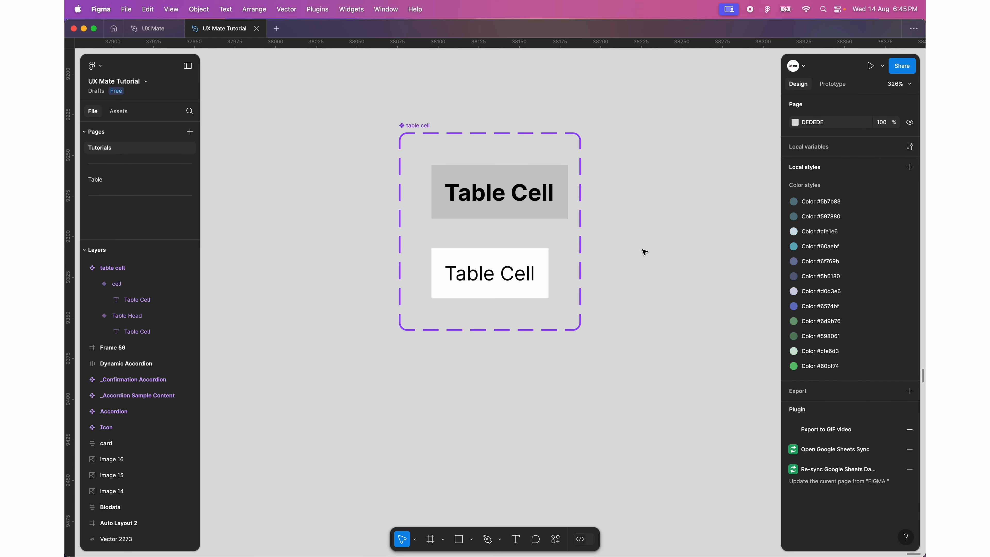
scroll(644, 251, "down", 3)
scroll(644, 252, "right", 2)
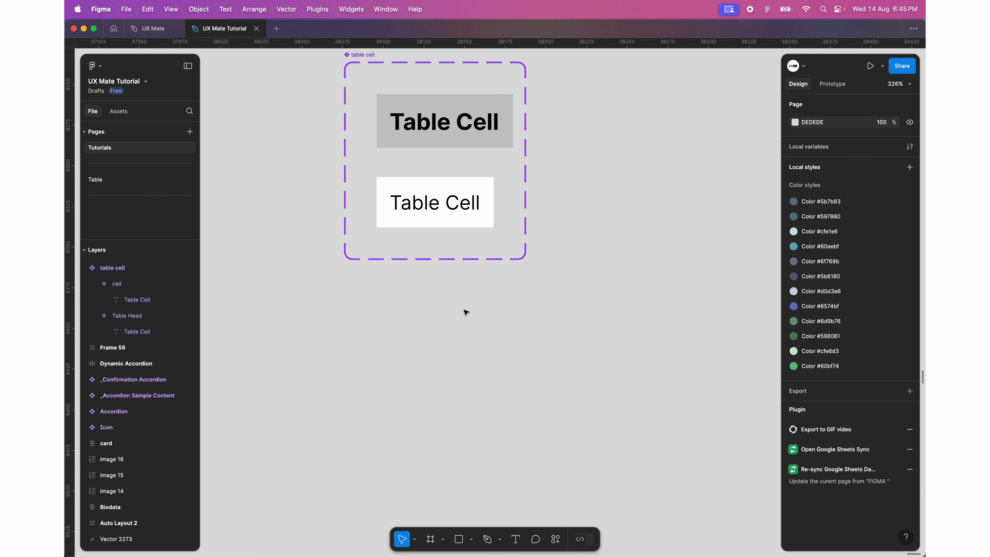
scroll(453, 314, "down", 3)
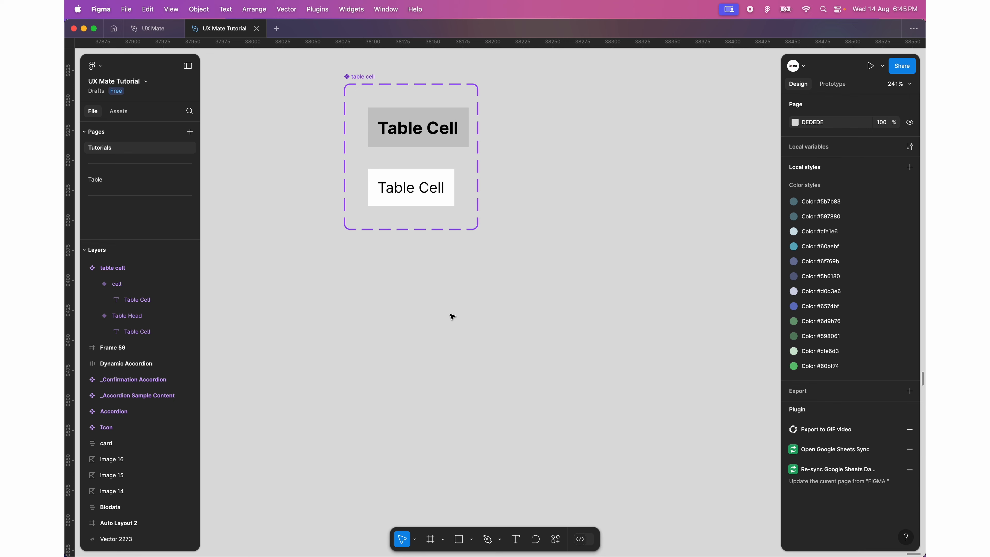
left_click(423, 122)
left_click_drag(423, 121, 540, 363)
scroll(401, 367, "up", 3)
scroll(469, 431, "down", 2)
scroll(469, 430, "right", 2)
left_click(469, 431)
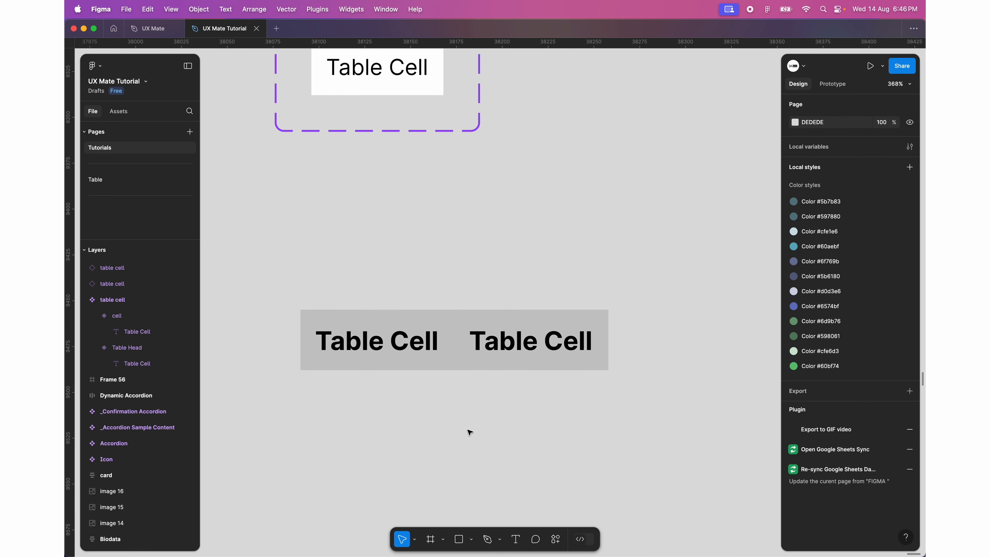
- Duplicate the second Table Head instance and place the copy directly beside it as a third cell
left_click(492, 346)
scroll(374, 426, "down", 2)
key("super+d")
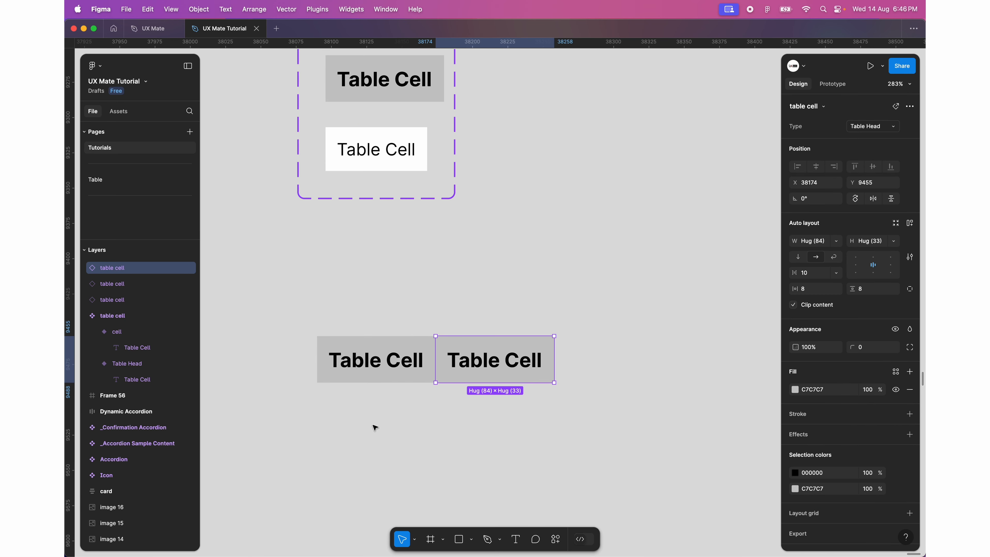
left_click_drag(451, 358, 569, 363)
- Wrap the three Table Head instances in a horizontal auto layout frame with a gap of 1 between them
left_click_drag(327, 325, 674, 400)
key("shift+a")
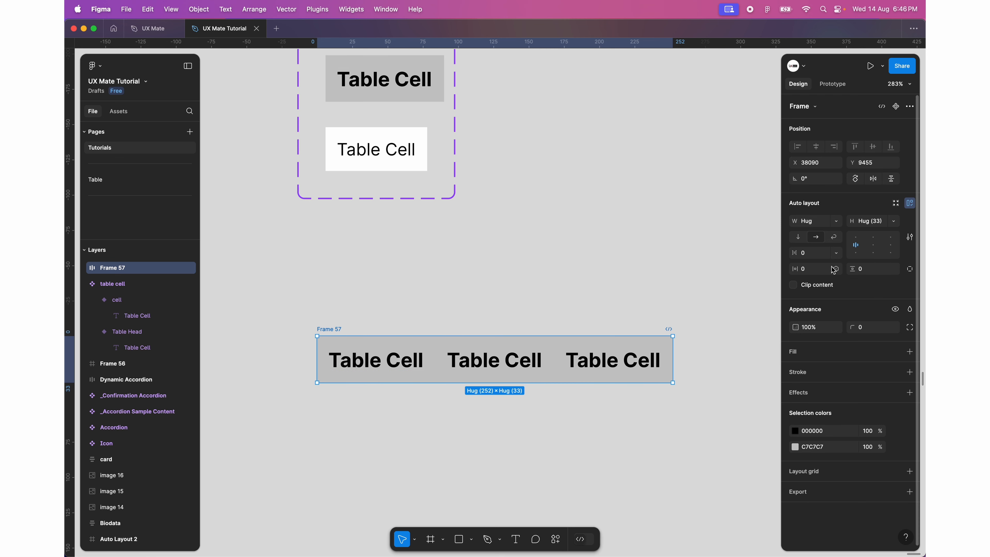
left_click(819, 257)
type("1")
key("Return")
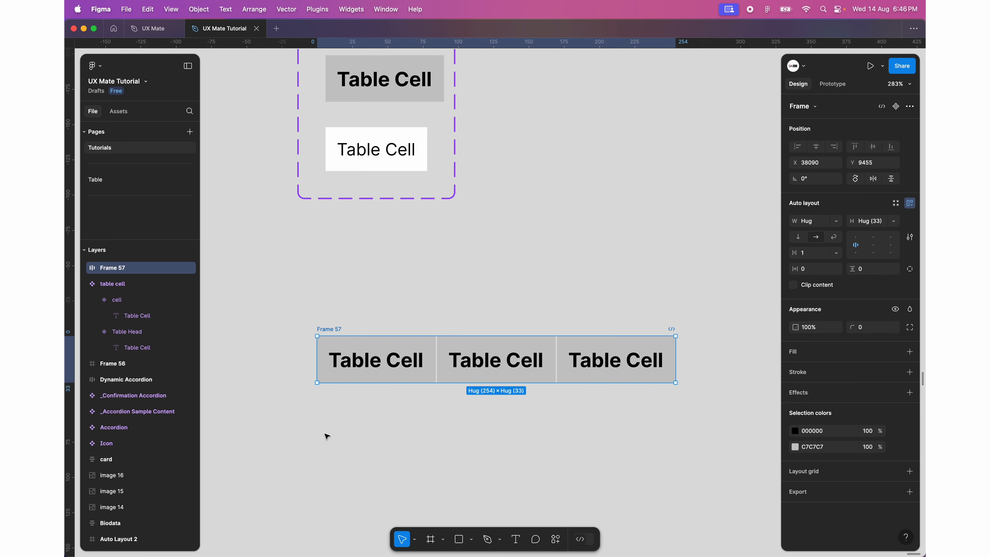
left_click(417, 429)
scroll(416, 443, "up", 5)
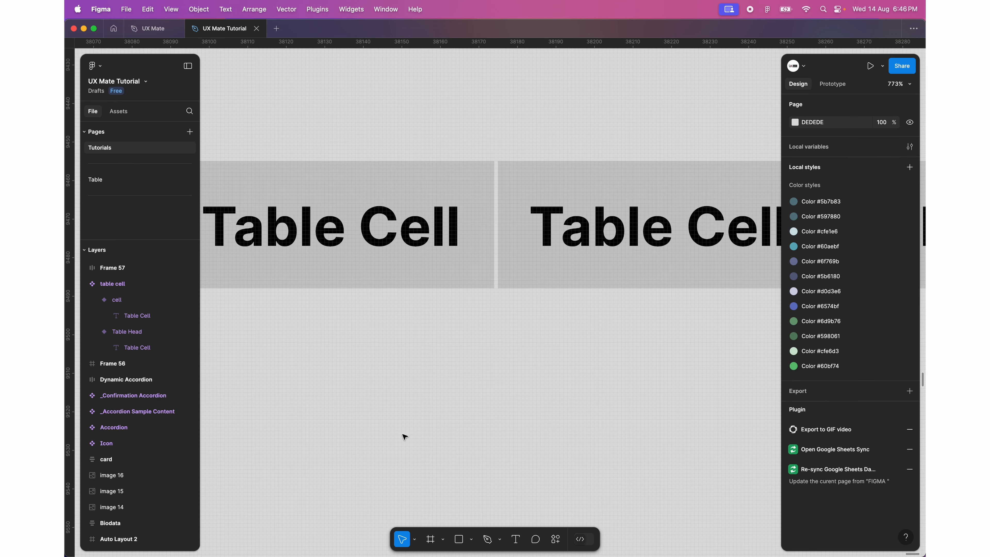
scroll(524, 250, "down", 3)
scroll(446, 287, "down", 4)
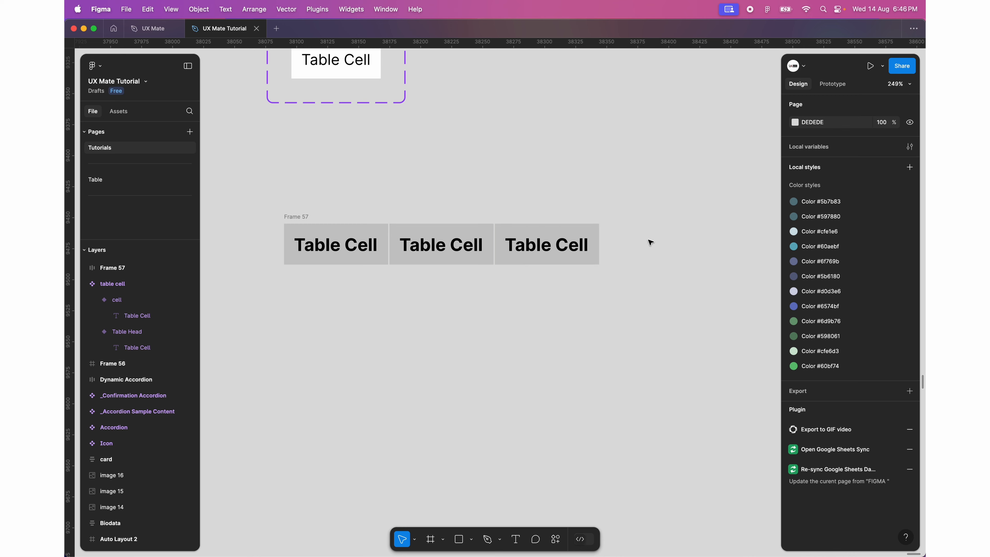
- Duplicate the last cell in the auto layout row to make a fourth table cell
left_click(562, 246)
key("super+d")
scroll(579, 299, "up", 1)
scroll(578, 299, "left", 1)
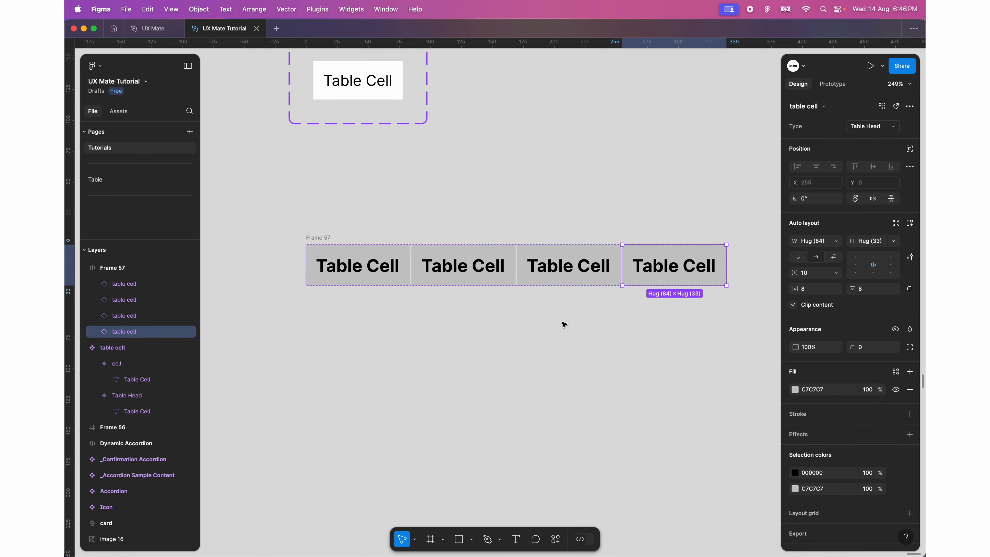
left_click(565, 326)
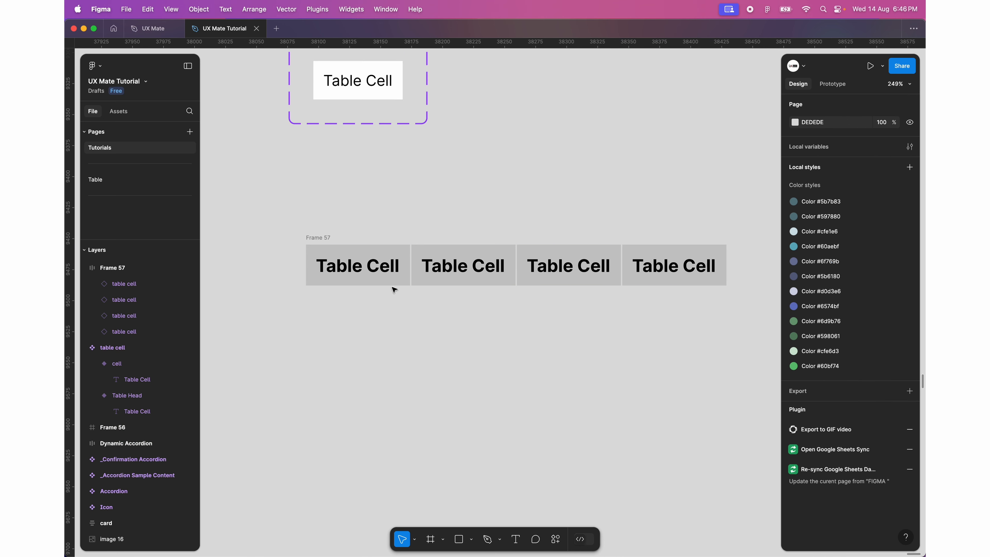
- Rename the auto layout frame around the four cells as "Table Row"
left_click(319, 237)
type("Table Row")
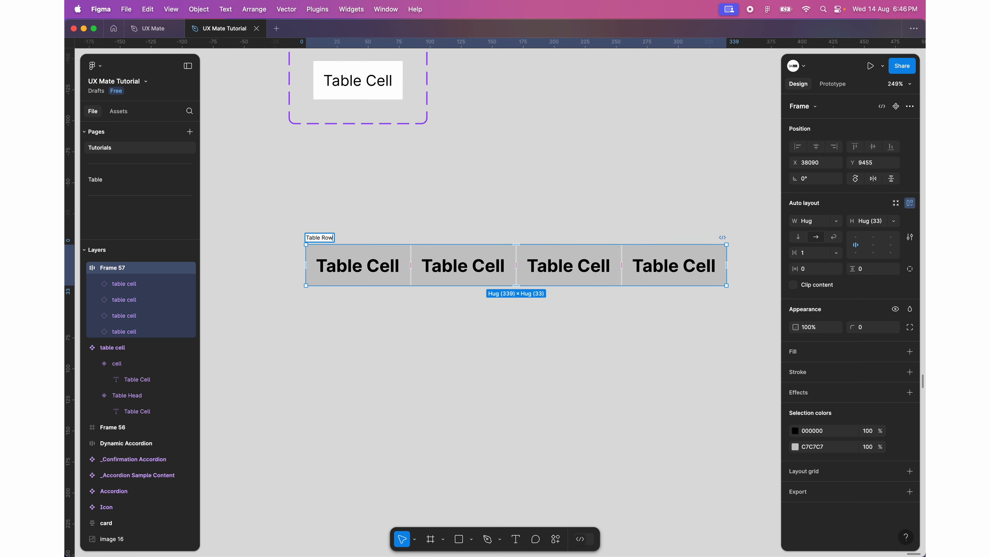
key("Return")
- Rename the row frame as "_Sample Table Row"
left_click(321, 237)
double_click(321, 237)
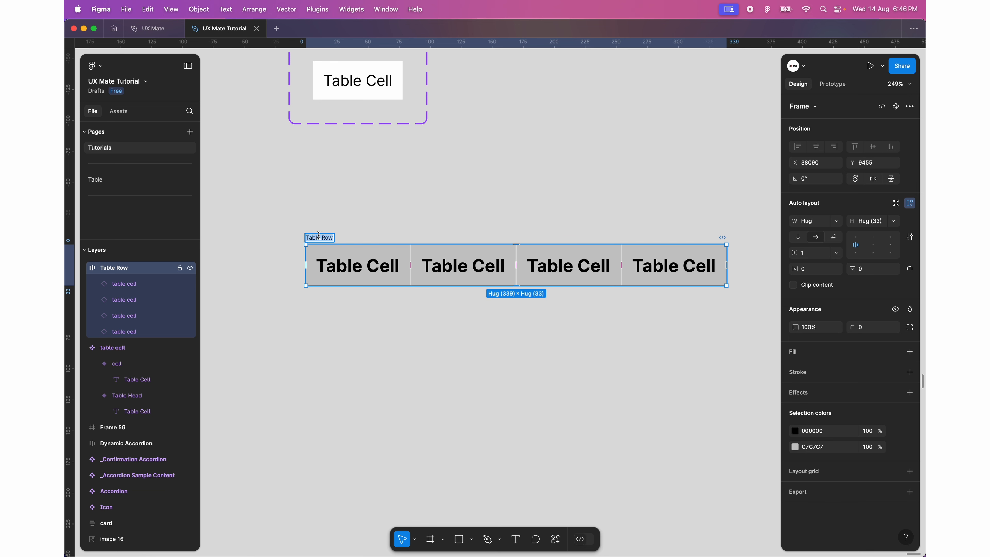
type("Sample Ta")
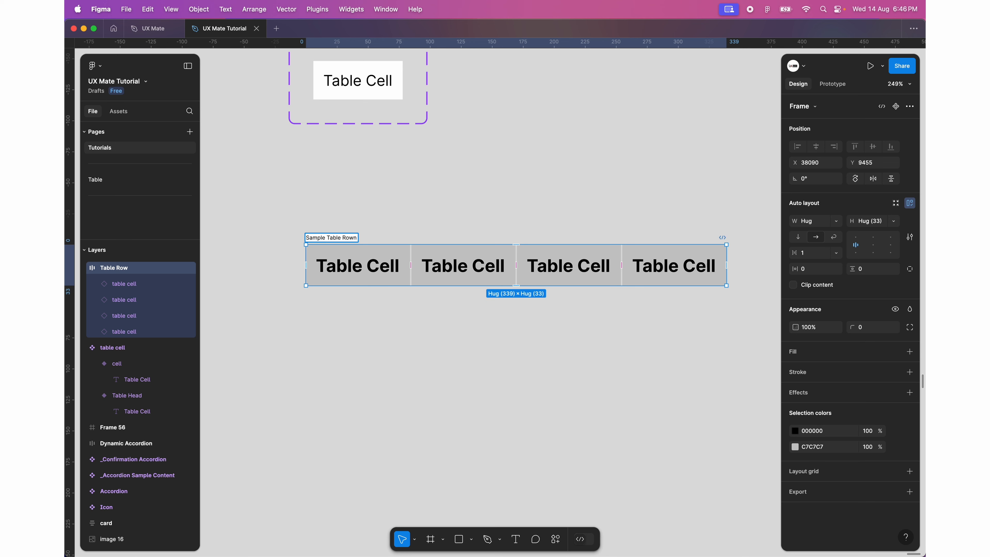
key("super+z")
key("super+z")
type("Sample ")
type("Table")
type(" Row")
type("_")
key("Return")
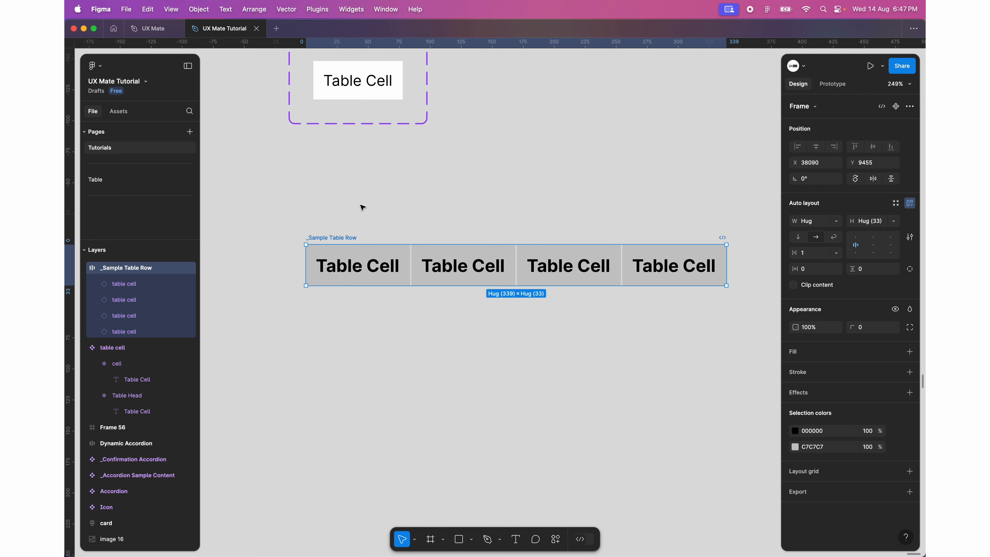
- Turn the _Sample Table Row frame into a component and place an instance of it below the original
left_click(555, 538)
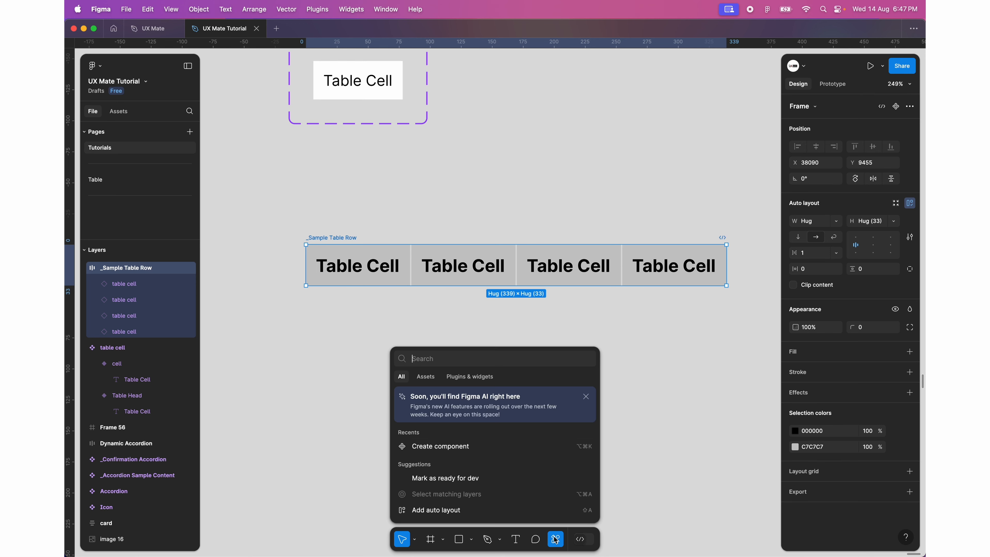
left_click(448, 447)
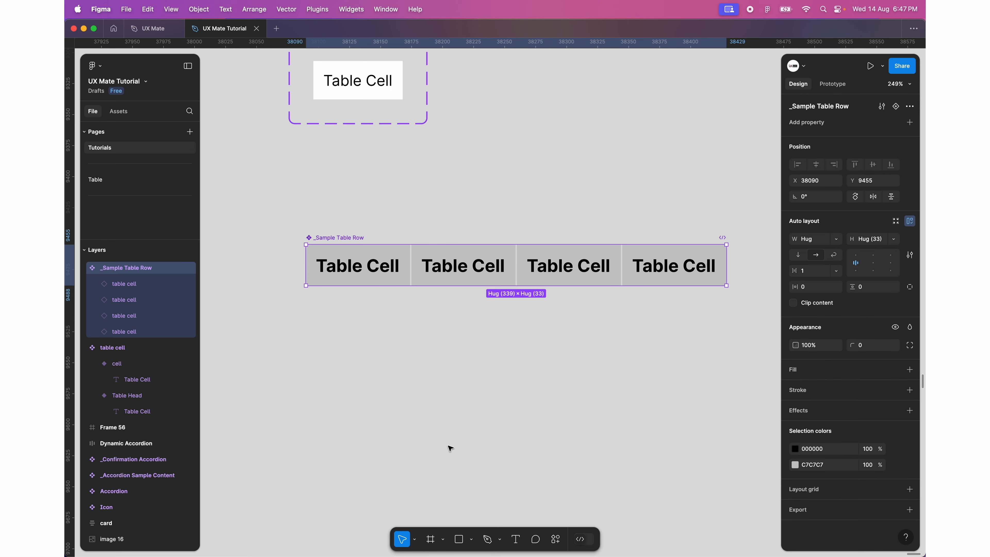
left_click(336, 238)
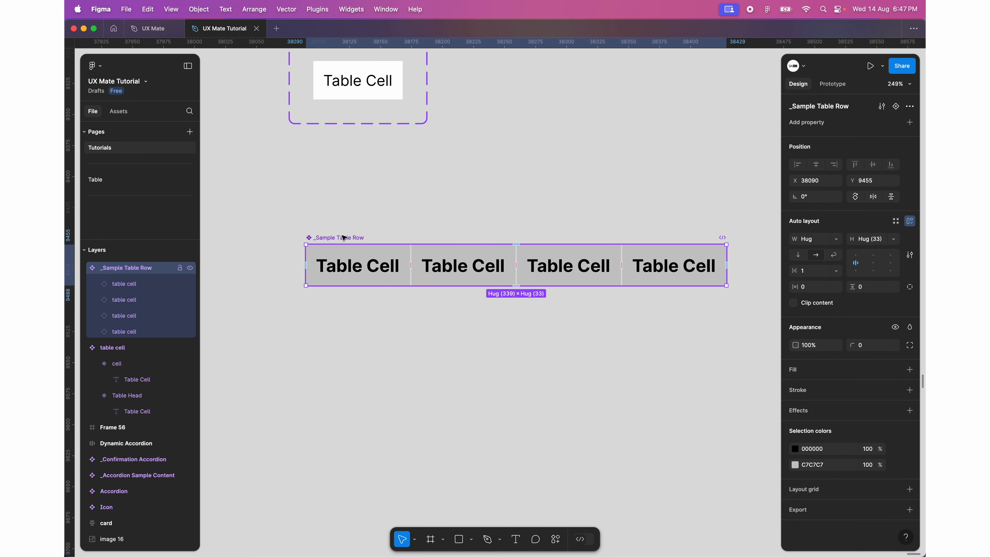
left_click_drag(342, 236, 347, 305)
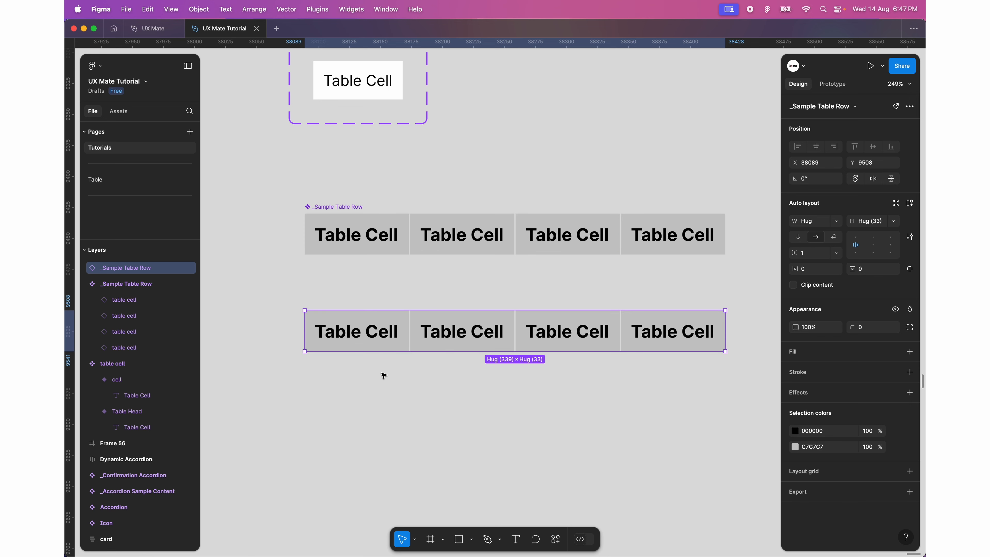
- Create a component from the lower _Sample Table Row instance and name it "Table Row"
left_click(556, 545)
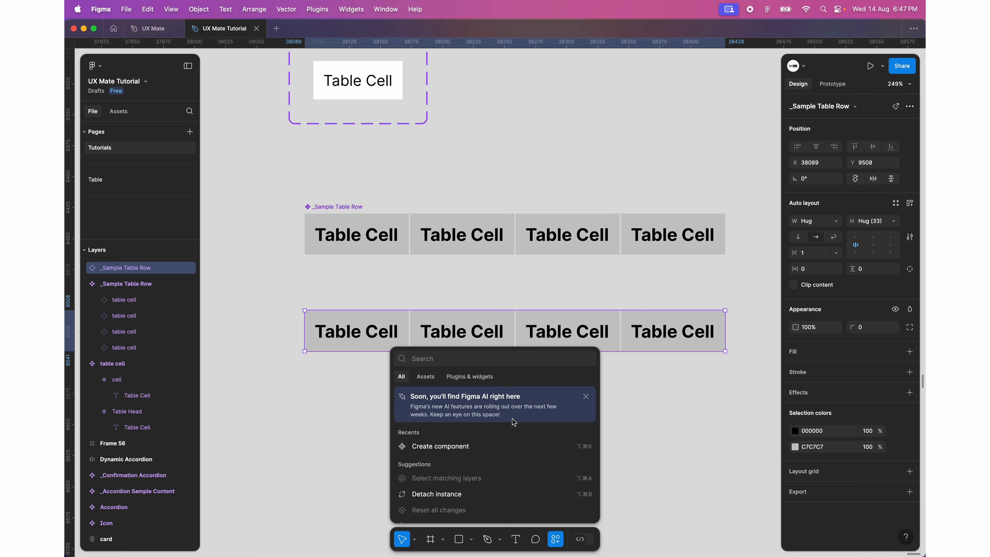
left_click(456, 446)
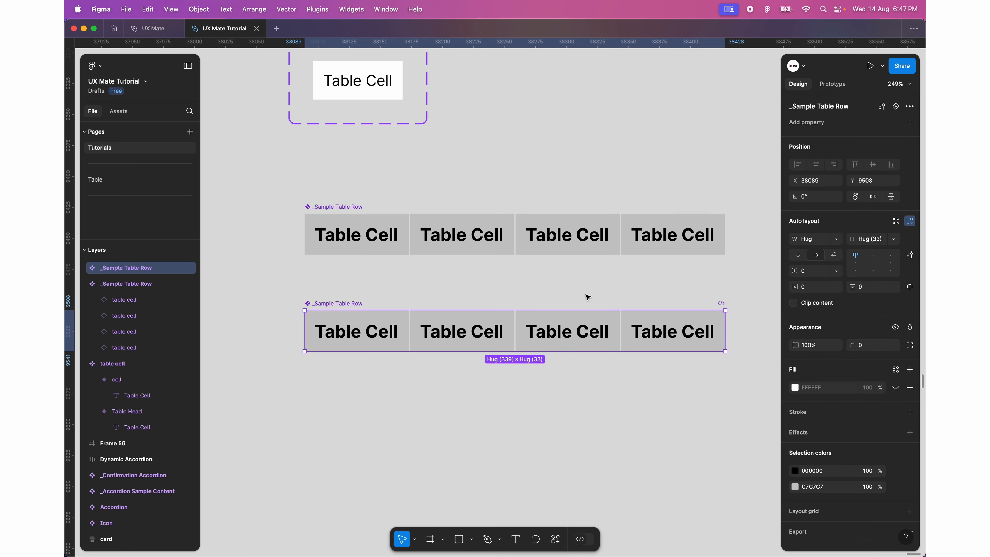
double_click(328, 304)
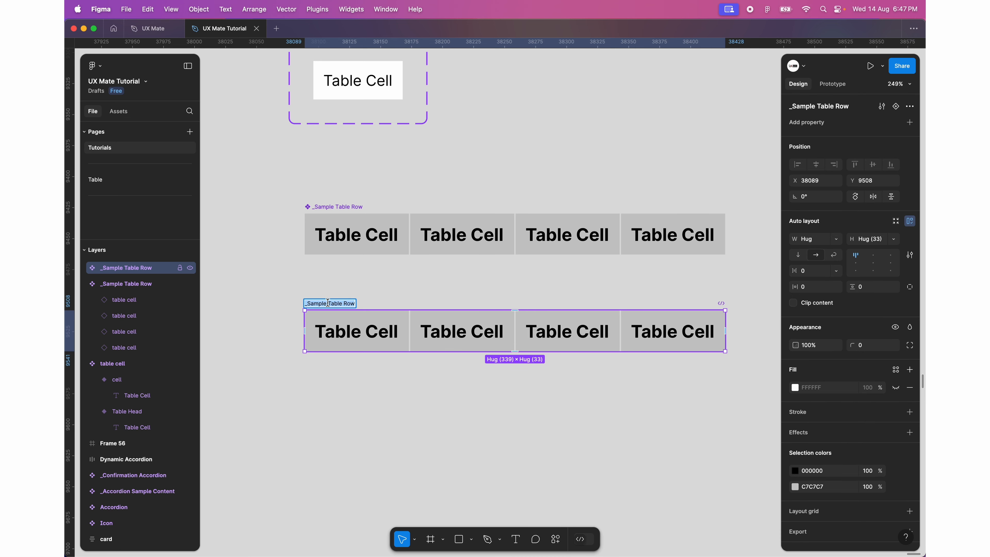
left_click(327, 303)
left_click_drag(328, 302, 263, 303)
key("BackSpace")
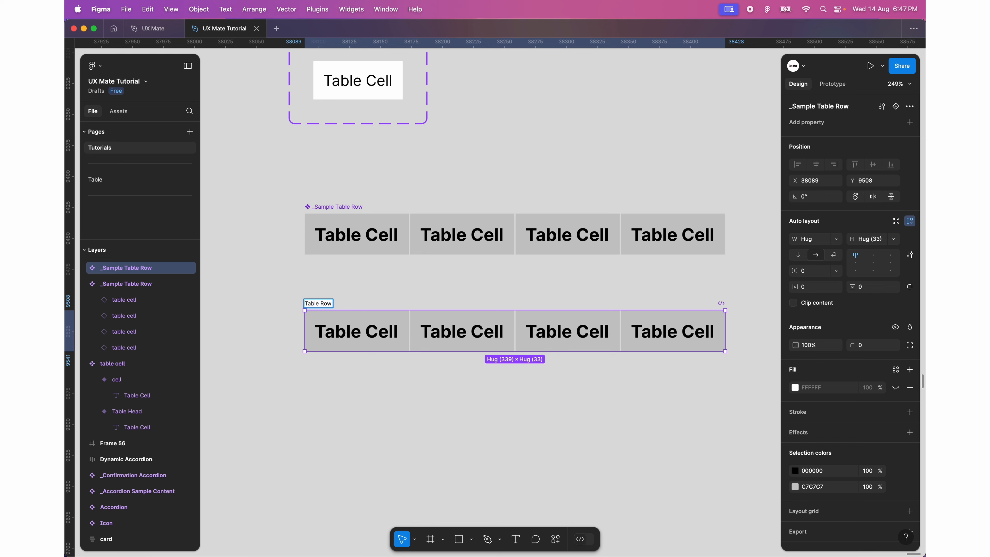
key("Return")
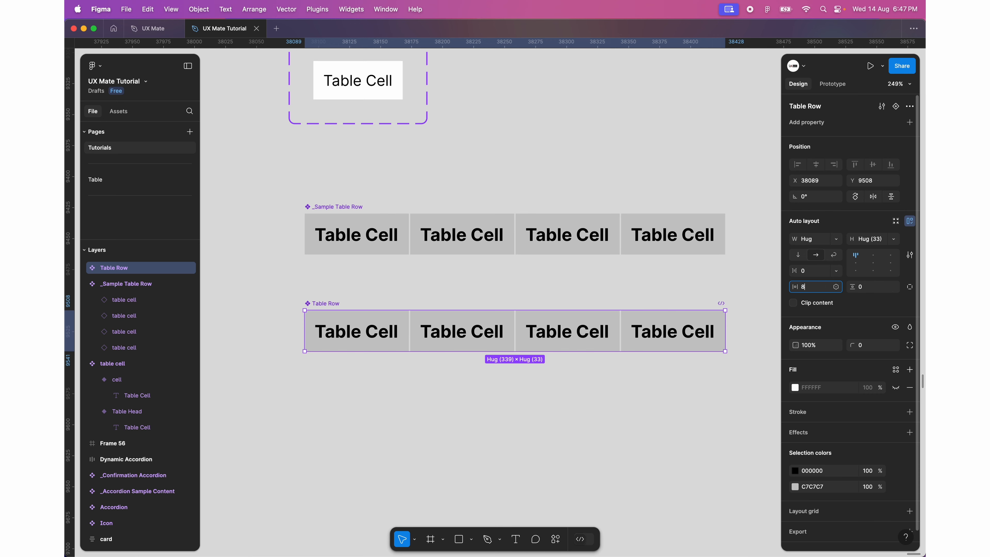
- Set the Table Row component's horizontal padding to 8
key("Return")
left_click(537, 416)
scroll(537, 416, "down", 2)
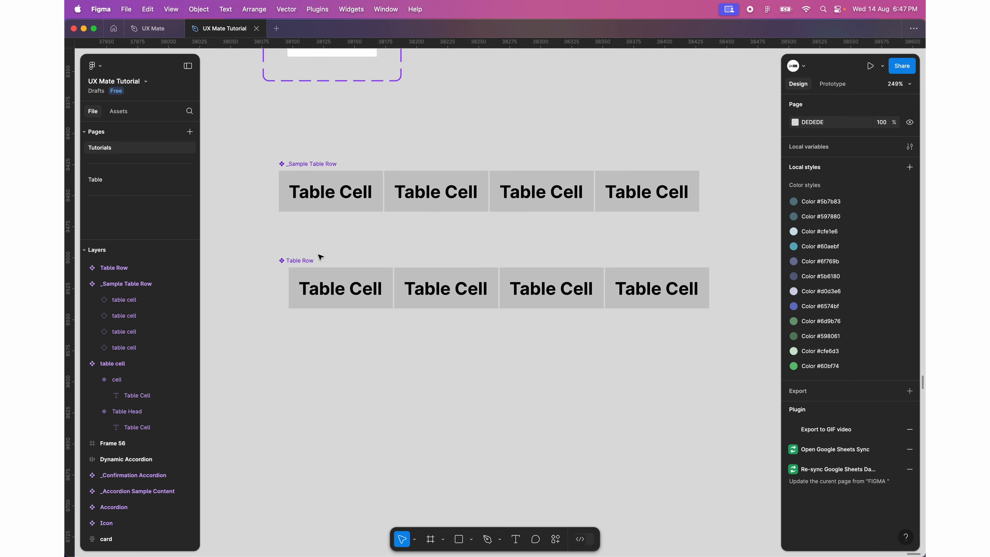
- Examine the nested _Sample Table Row instance and its swap options inside the Table Row component
left_click(300, 260)
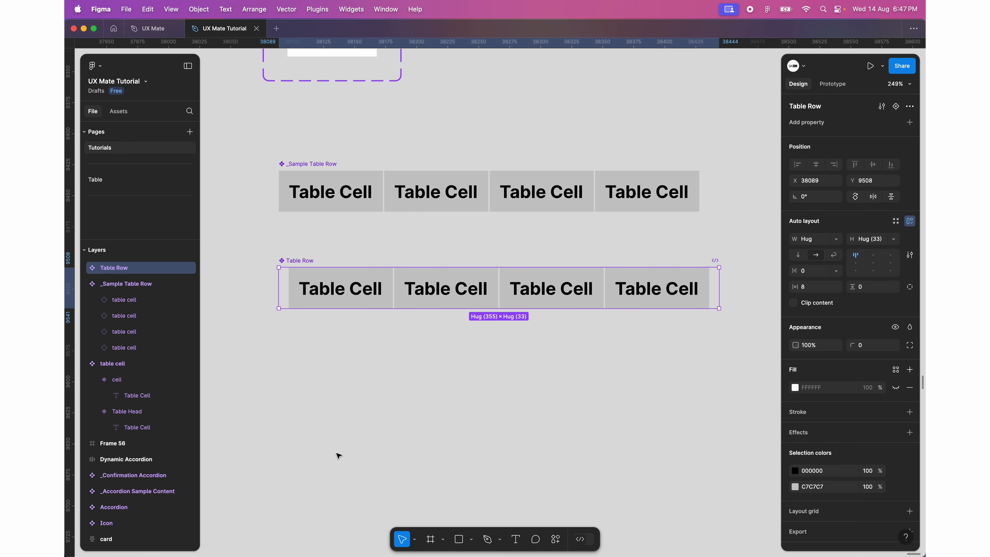
left_click(339, 287)
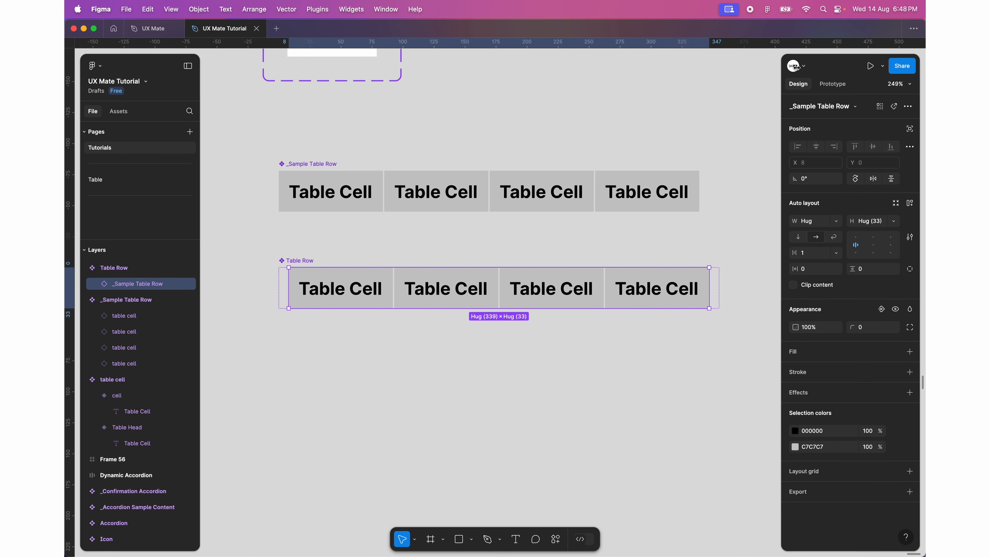
left_click(855, 107)
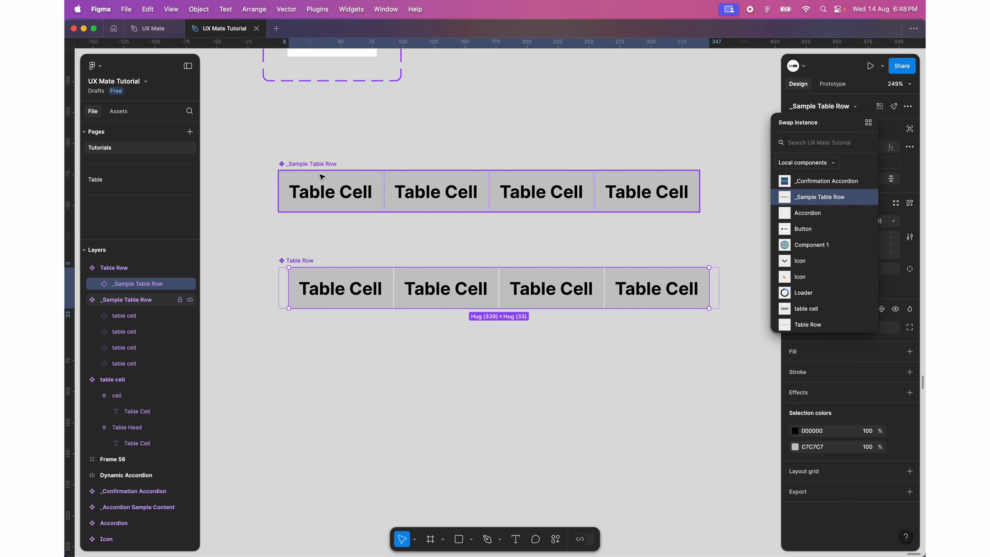
left_click(388, 389)
left_click(297, 264)
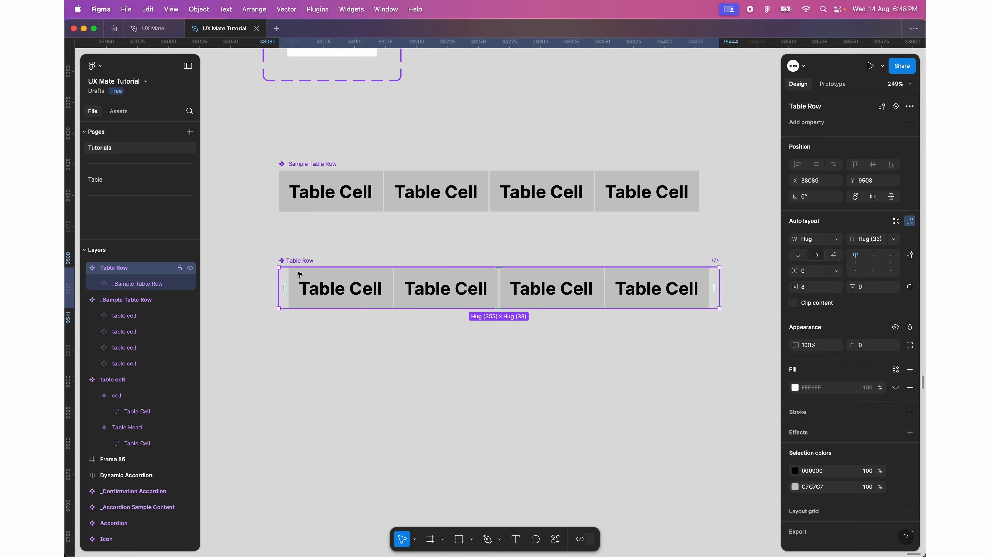
- Add a variant property to the Table Row component and name the property "State"
left_click(910, 122)
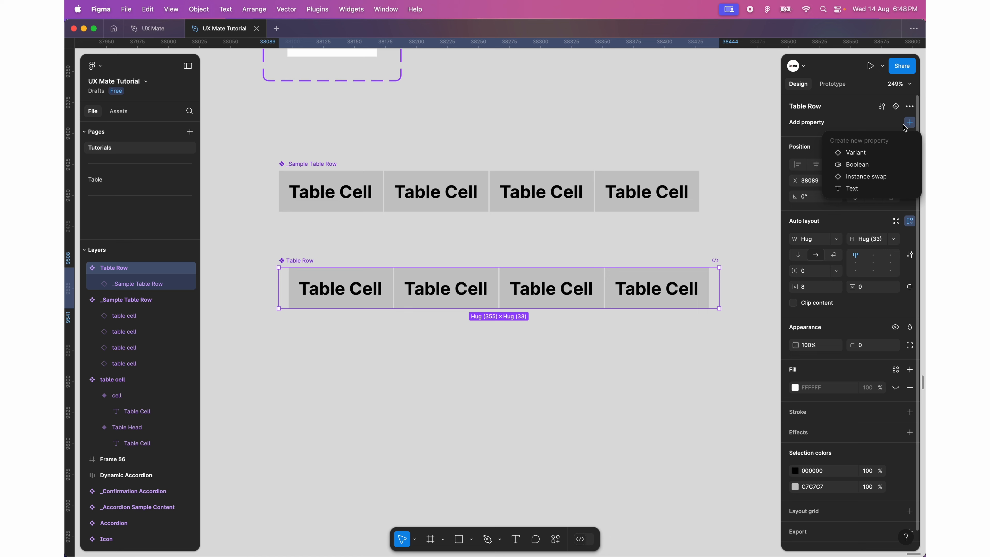
left_click(872, 156)
double_click(818, 138)
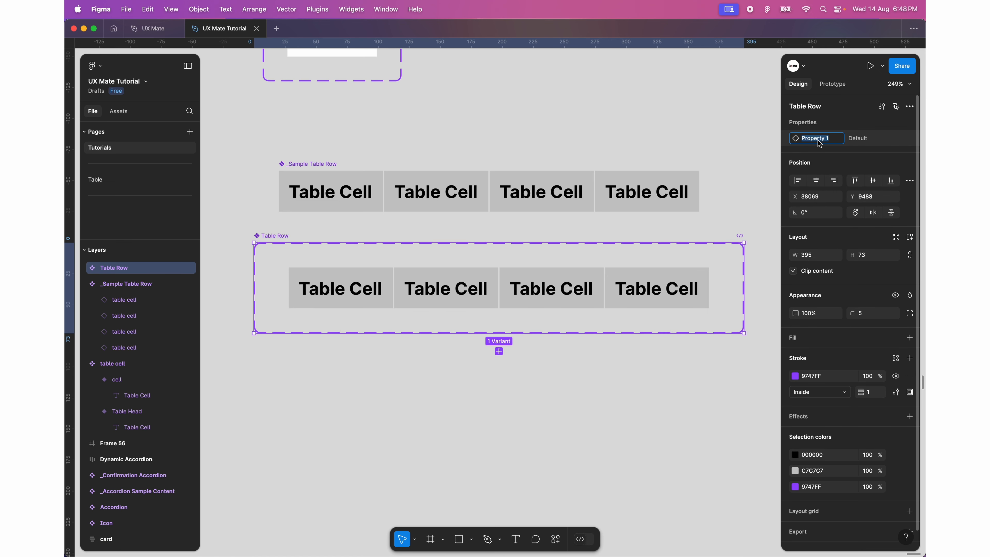
type("State")
key("Return")
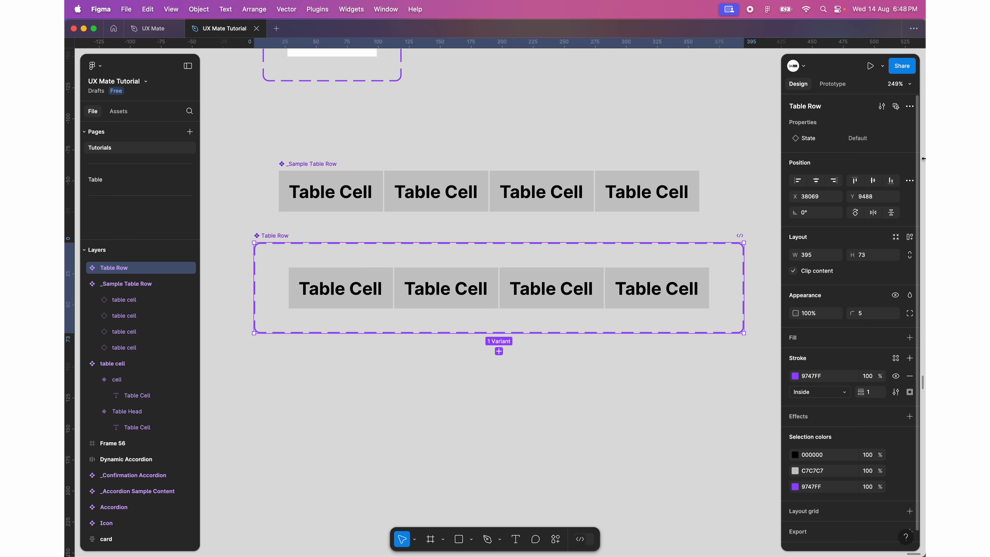
double_click(810, 141)
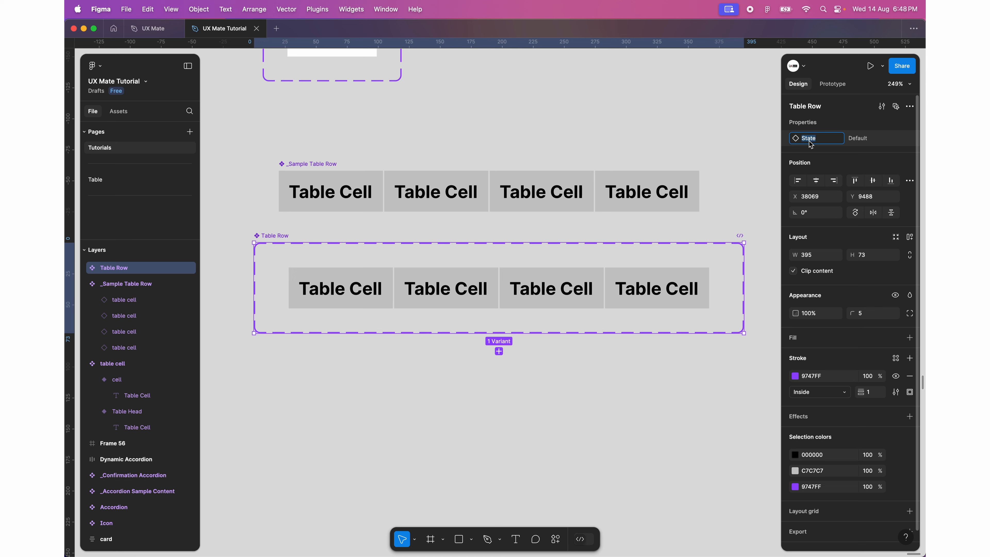
left_click(857, 142)
left_click(500, 361)
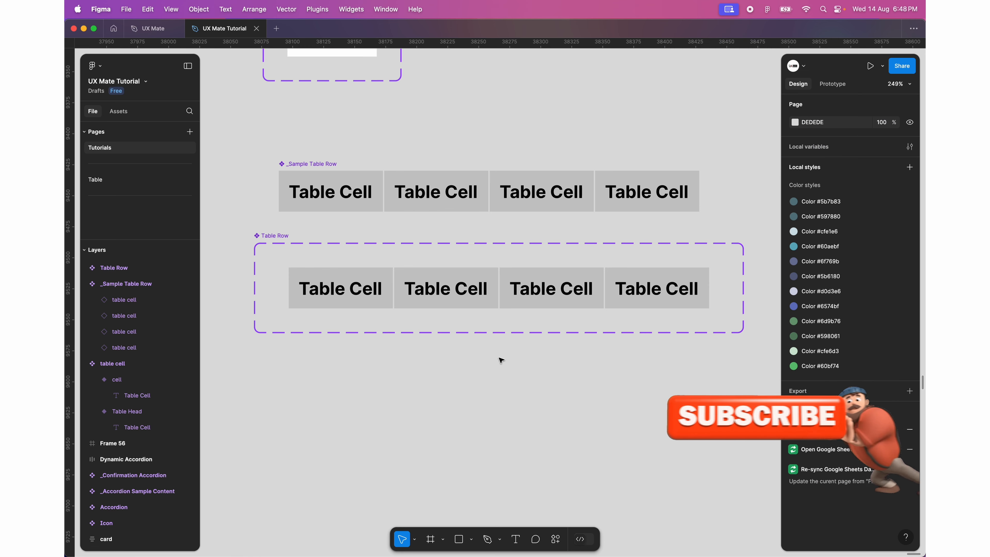
- Add a second variant to the Table Row set with State "Row" and rename the default variant's State to "Head"
left_click(498, 298)
left_click(522, 336)
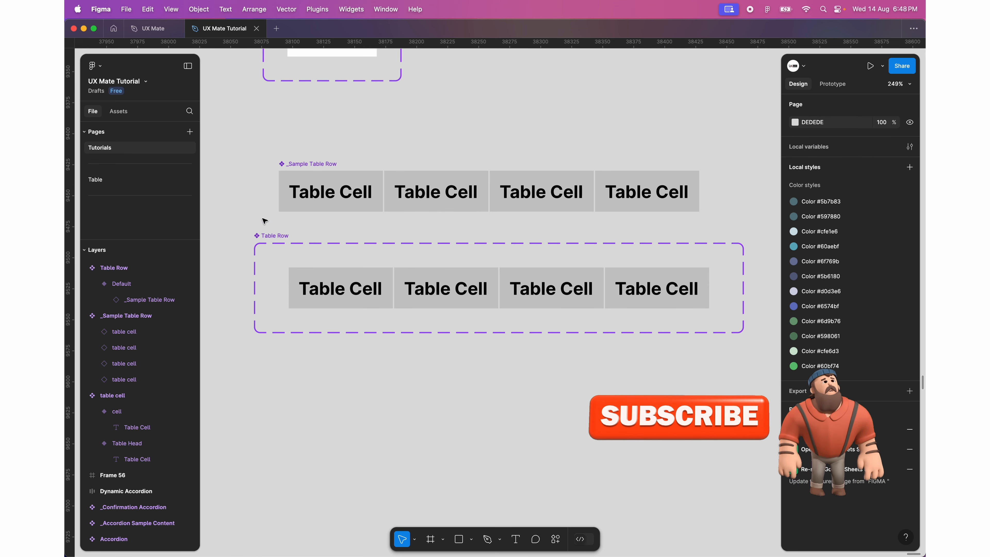
left_click(273, 236)
left_click(498, 351)
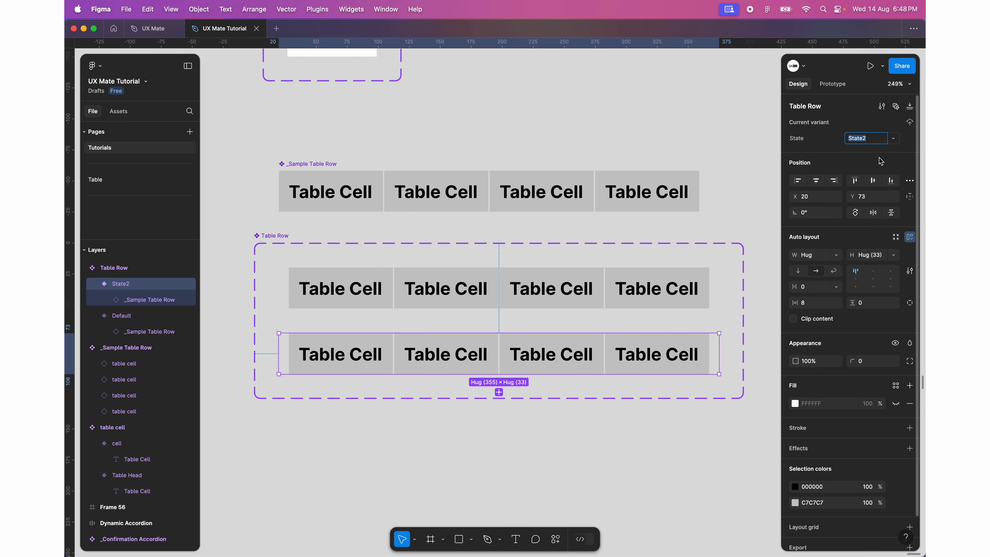
type("Row")
key("Return")
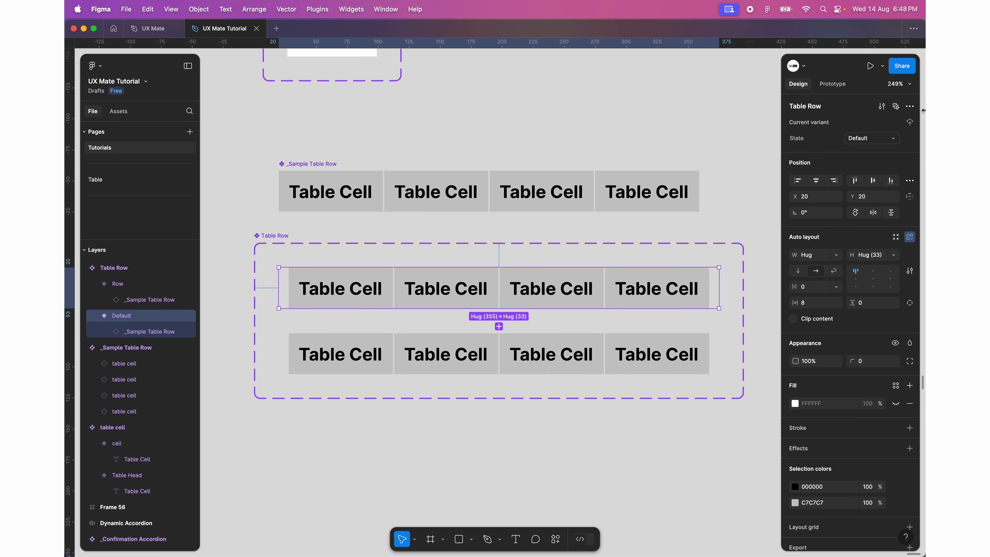
left_click(863, 138)
type("Head")
key("Return")
- Switch all four table cells in the Row variant of Table Row to the "cell" type
left_click(368, 354)
left_click(334, 355)
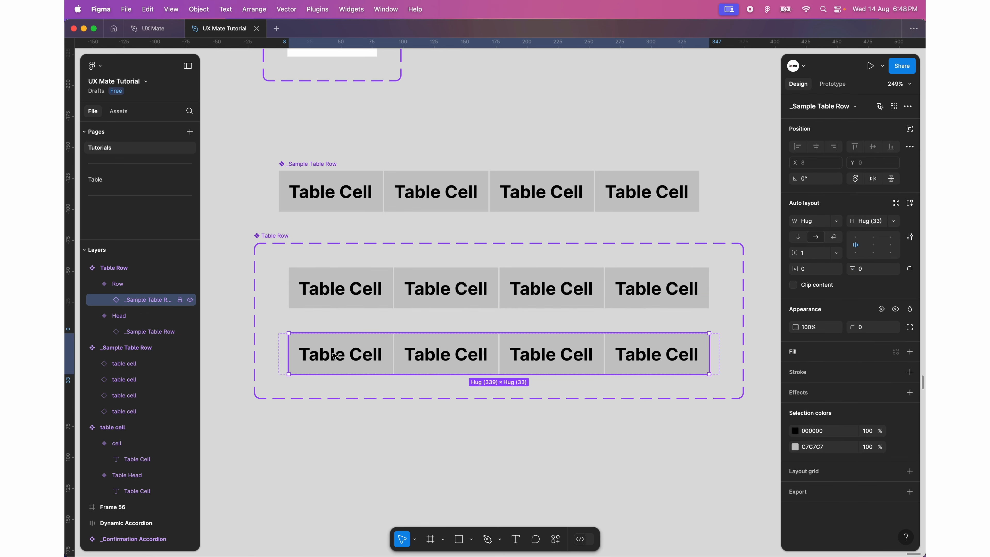
left_click(334, 356)
left_click(445, 355, "shift")
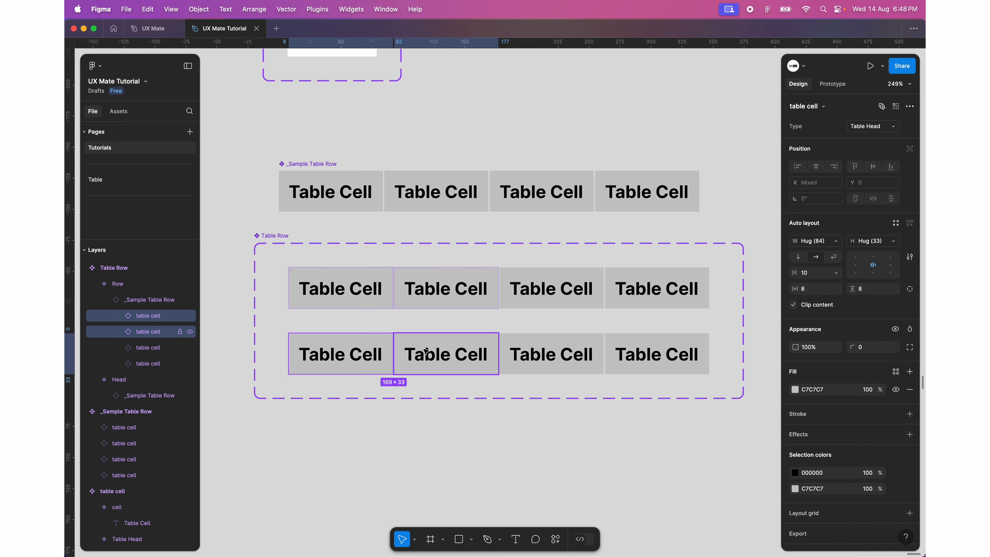
left_click(550, 355, "shift")
left_click(635, 363, "shift")
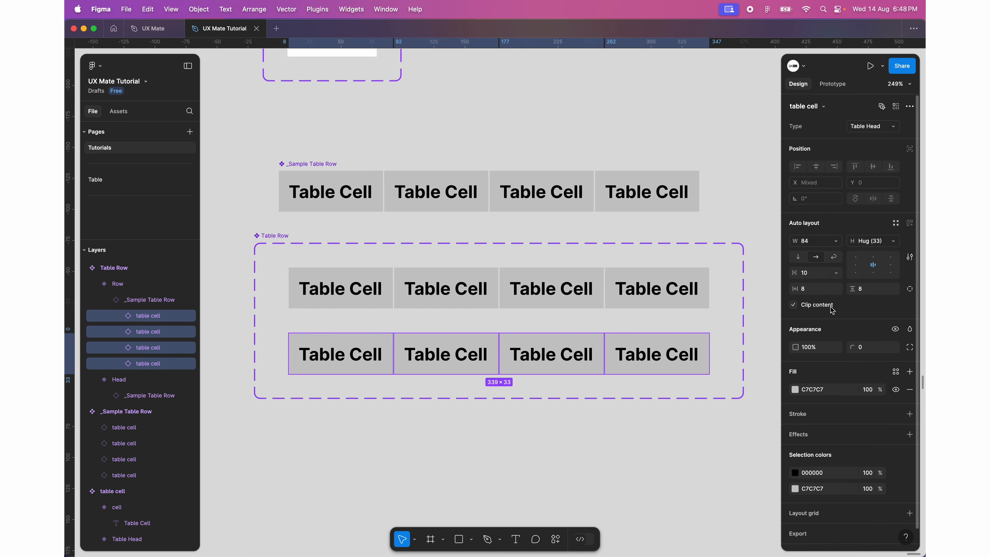
left_click(871, 127)
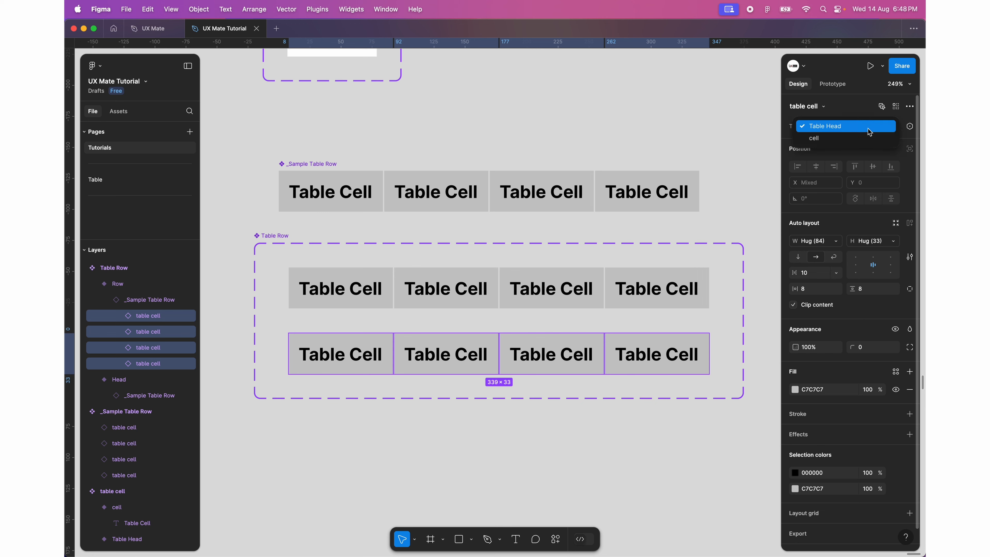
left_click(859, 141)
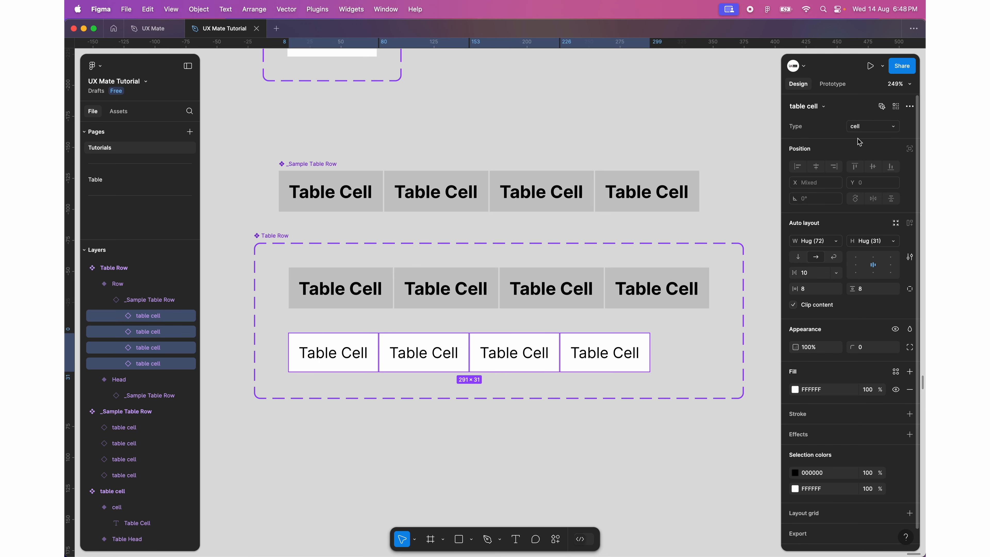
left_click(488, 472)
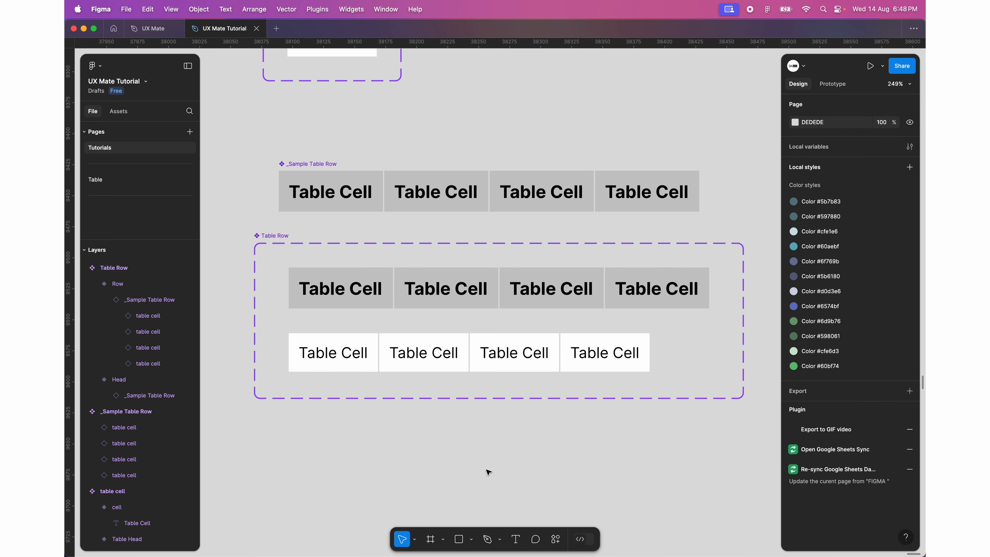
- Give the Table Head variant of the table cell component a minimum width of 120
left_click(360, 363)
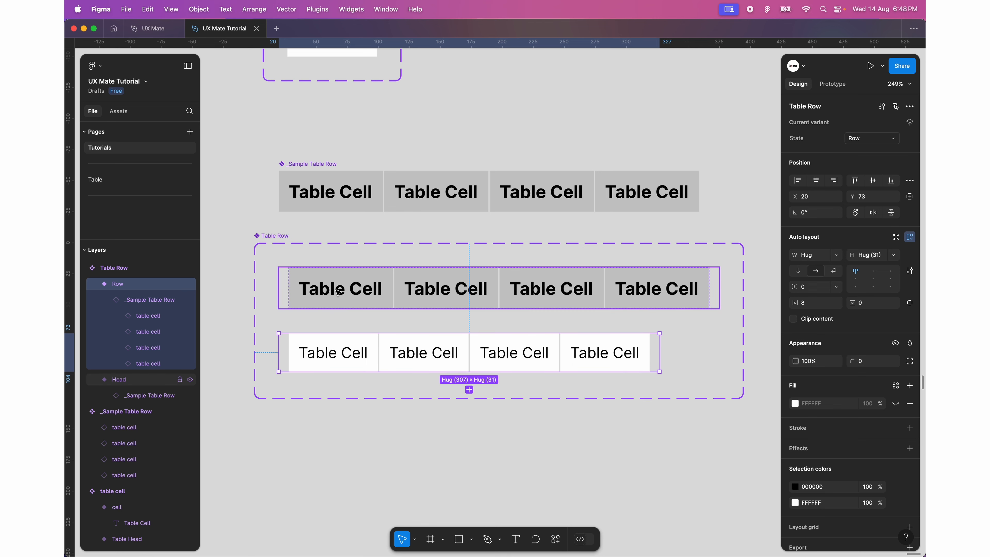
scroll(338, 292, "down", 5)
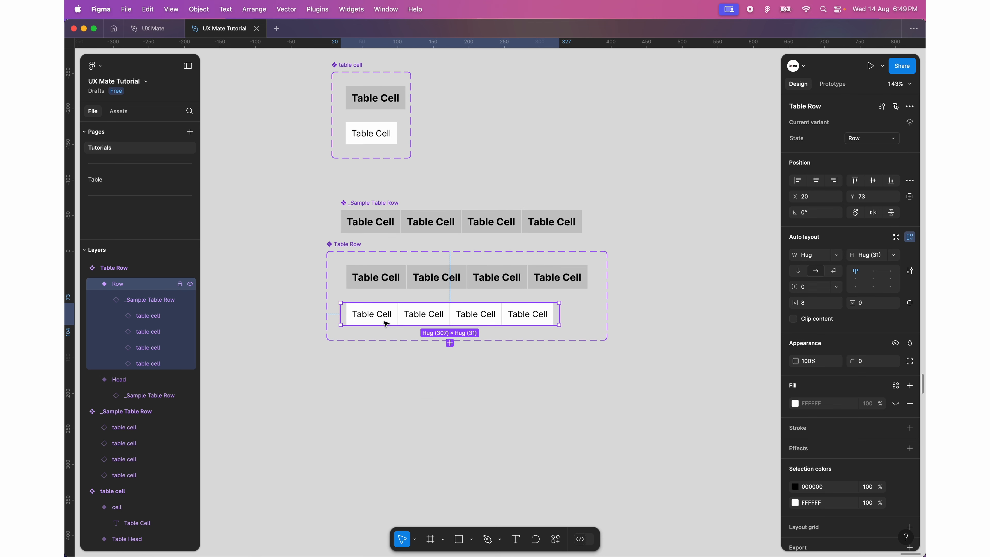
left_click(367, 145)
scroll(362, 138, "up", 6)
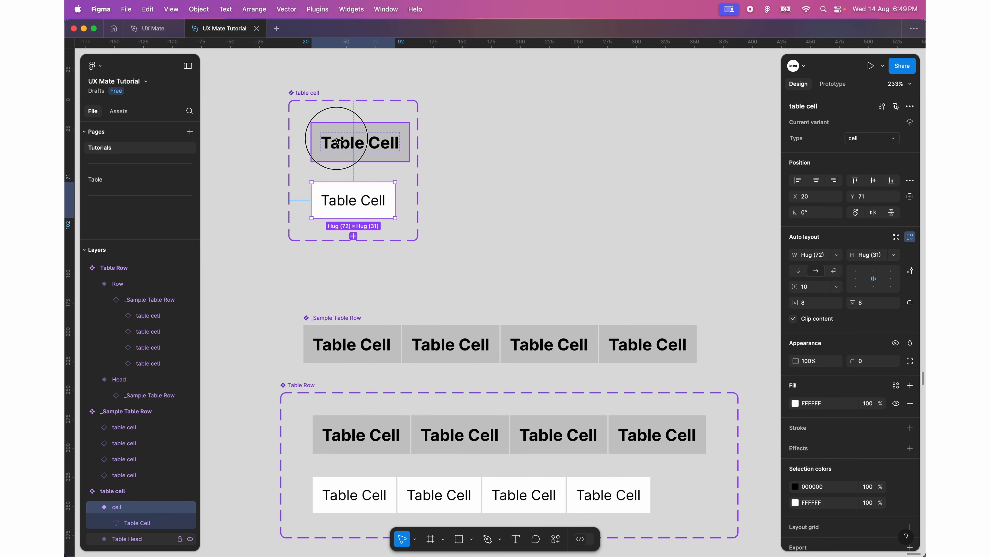
left_click(338, 141)
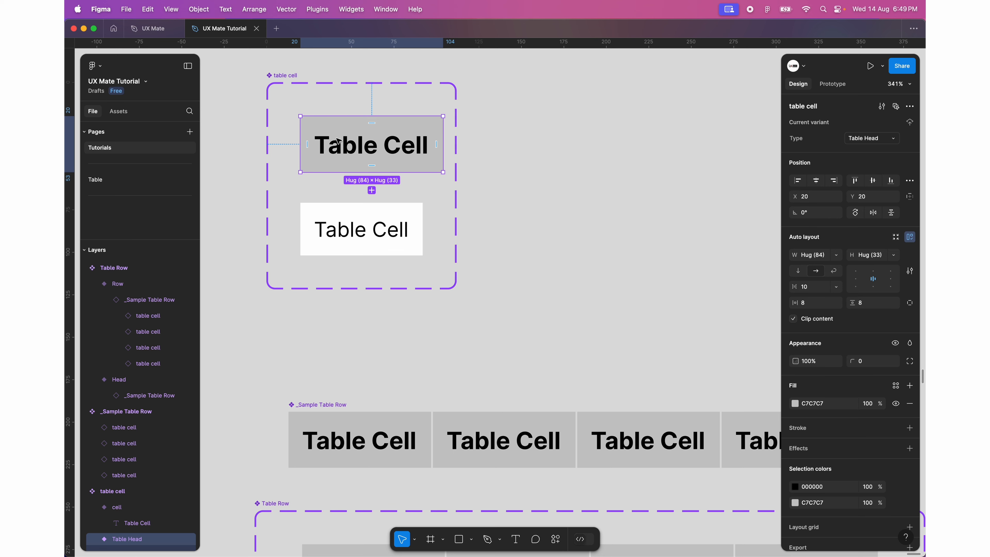
left_click(837, 289)
left_click(890, 324)
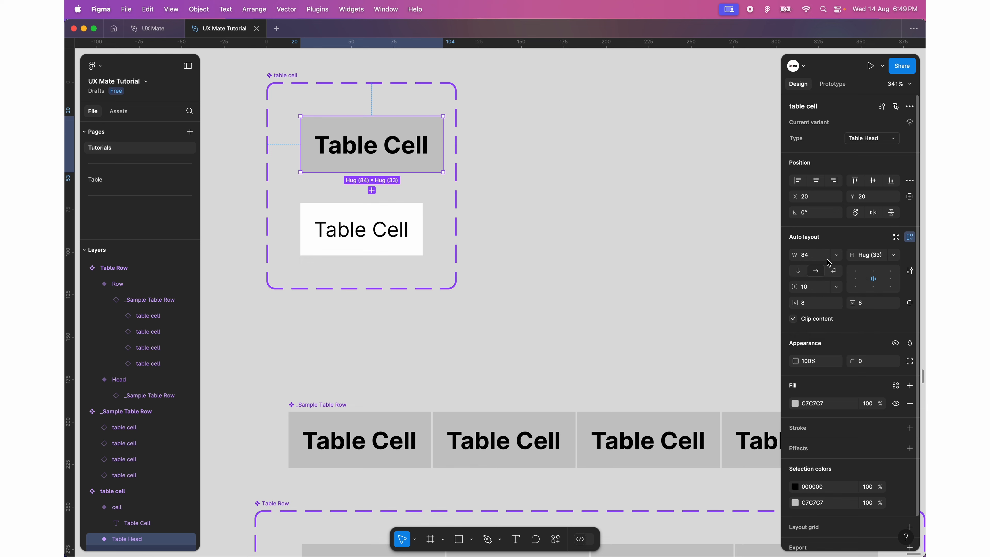
left_click(836, 255)
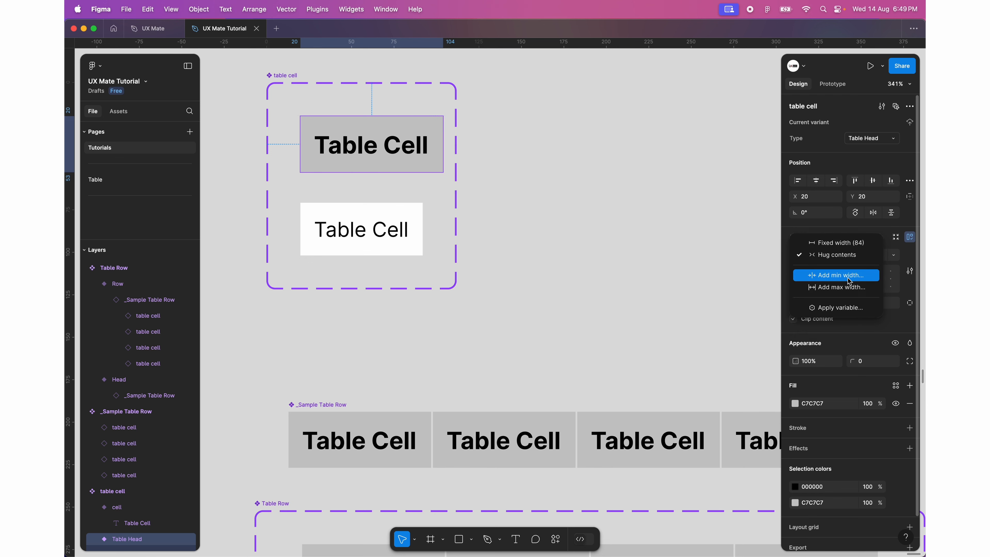
left_click(856, 278)
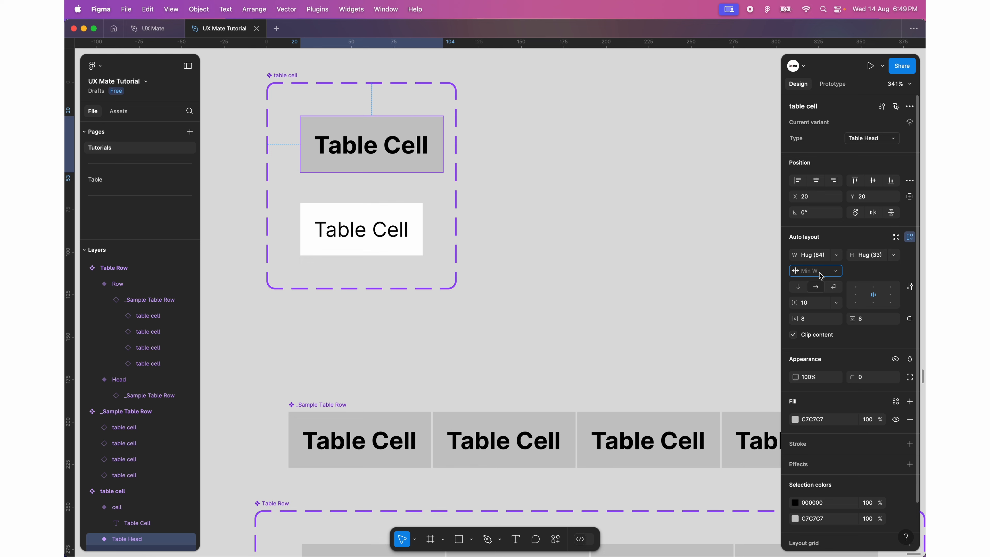
type("120")
key("Return")
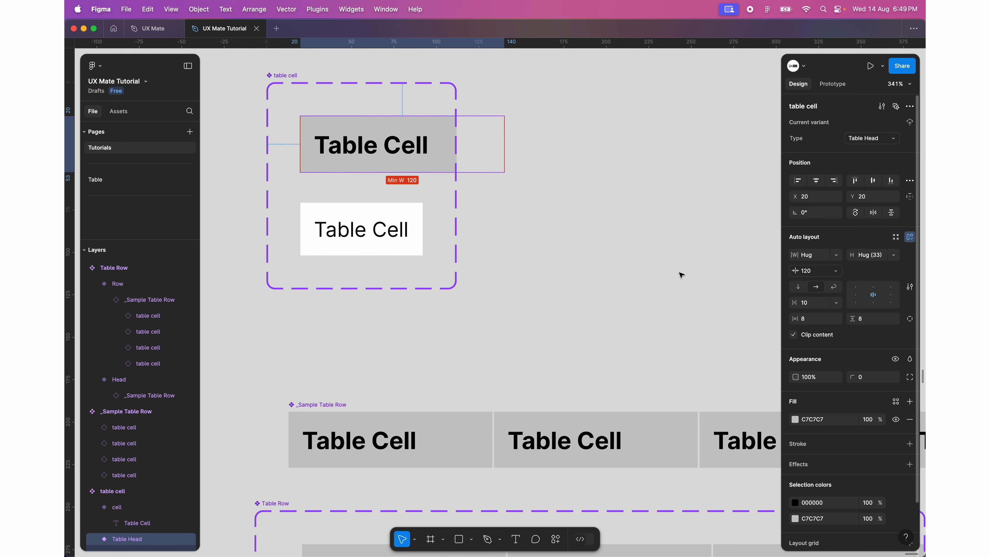
- Set the width of the cell variant in the table cell component to a fixed 120
left_click(417, 204)
left_click(836, 255)
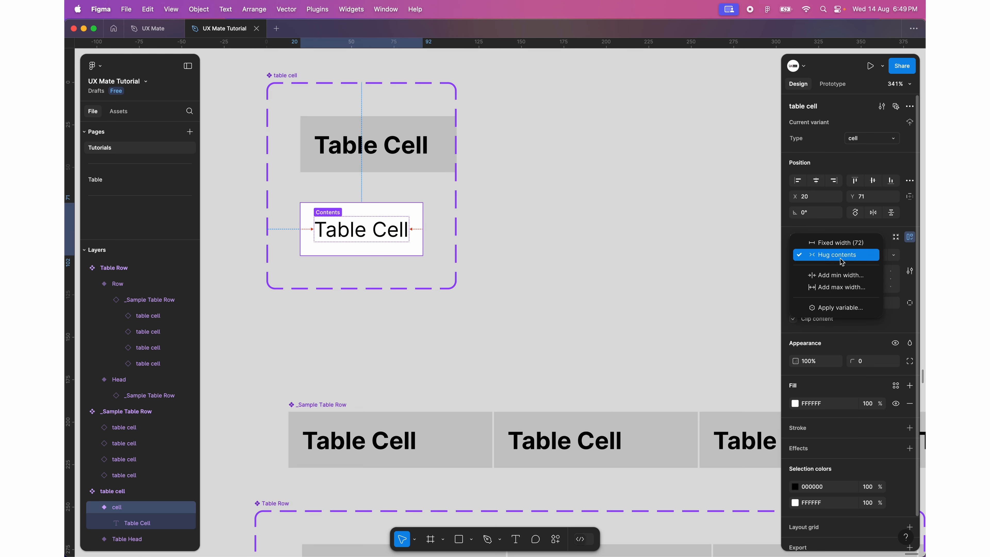
left_click(851, 280)
left_click(811, 255)
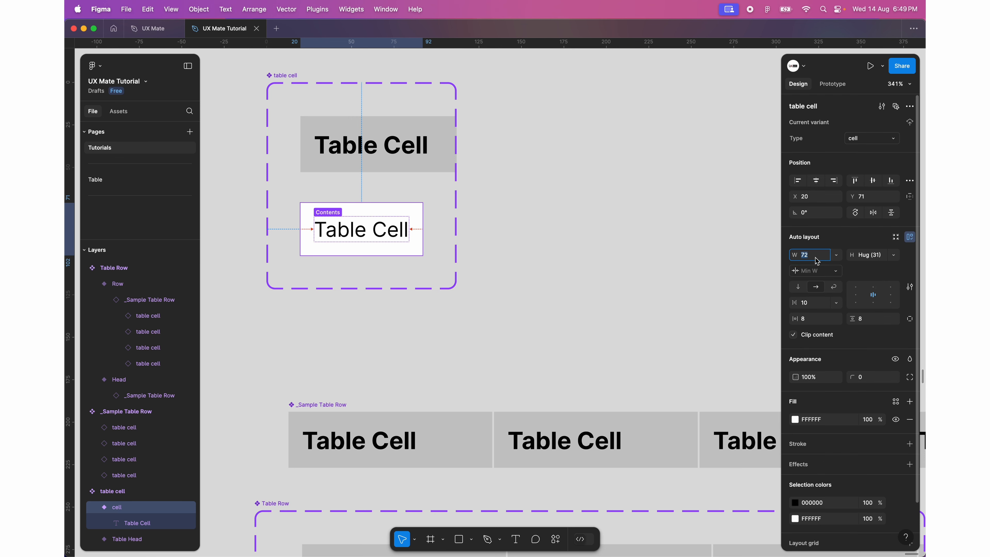
type("120")
key("Return")
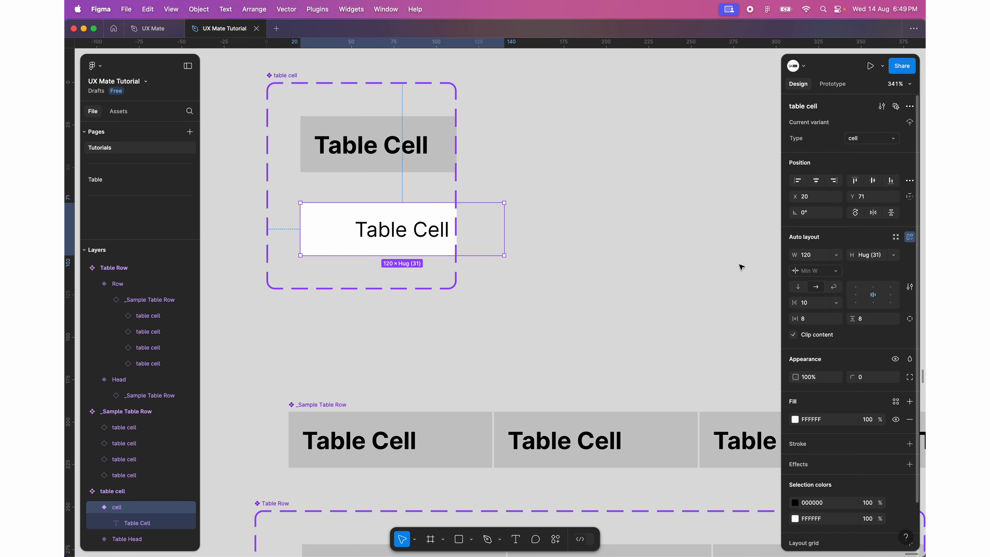
- Widen the table cell component set frame to about 177 to enclose both variants
left_click(591, 221)
left_click(280, 77)
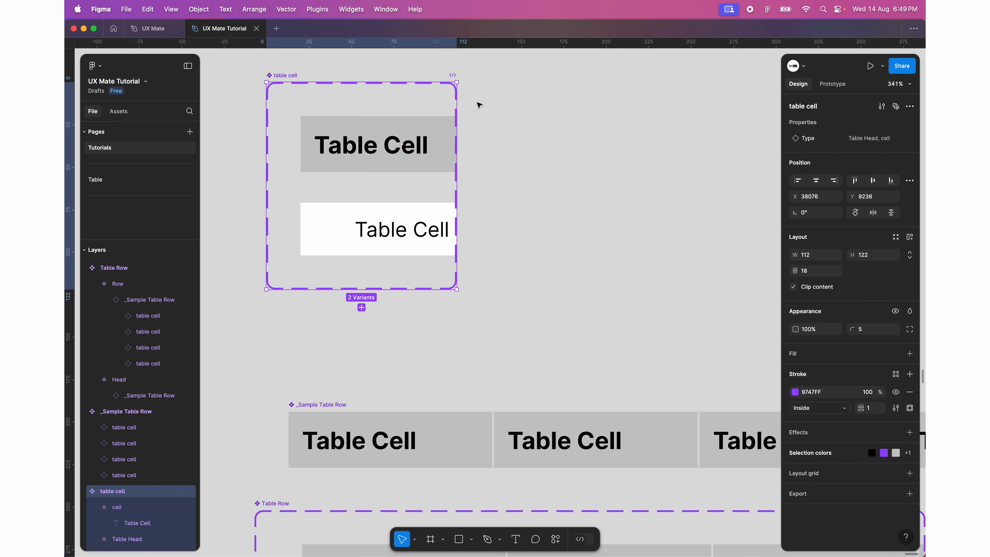
left_click_drag(460, 105, 566, 104)
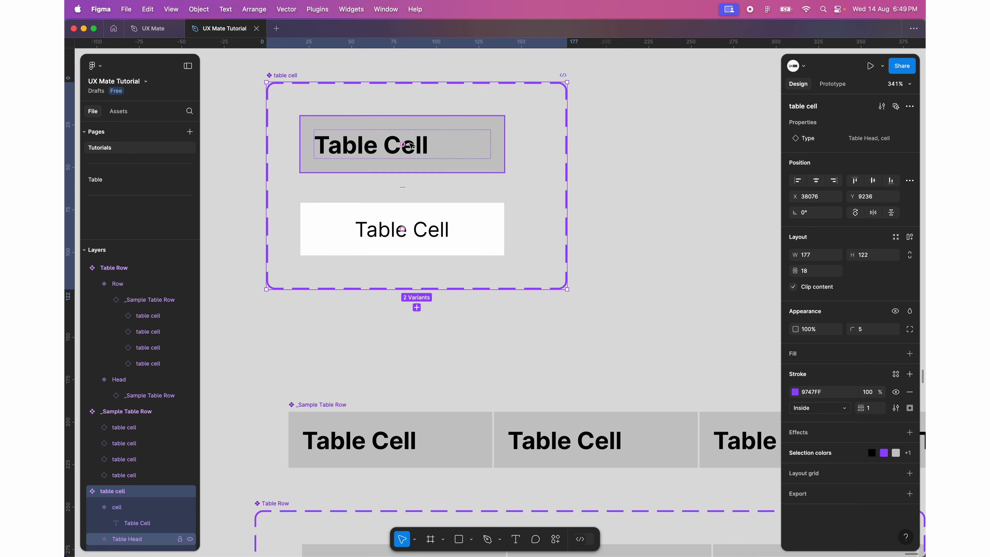
- Center-align the text in both table cell variants and set the cell variant's text width to fill its container
left_click(450, 120)
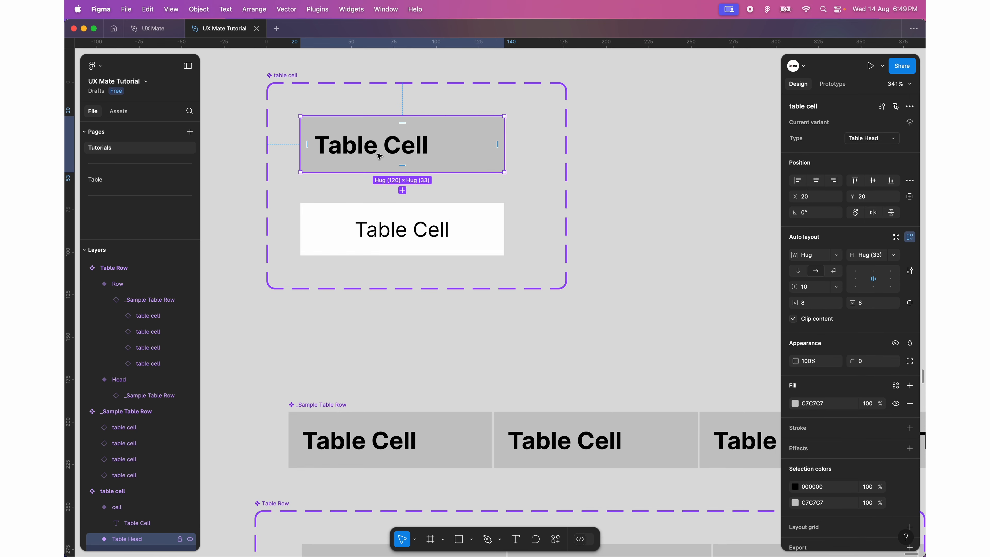
left_click(404, 154)
left_click(814, 368)
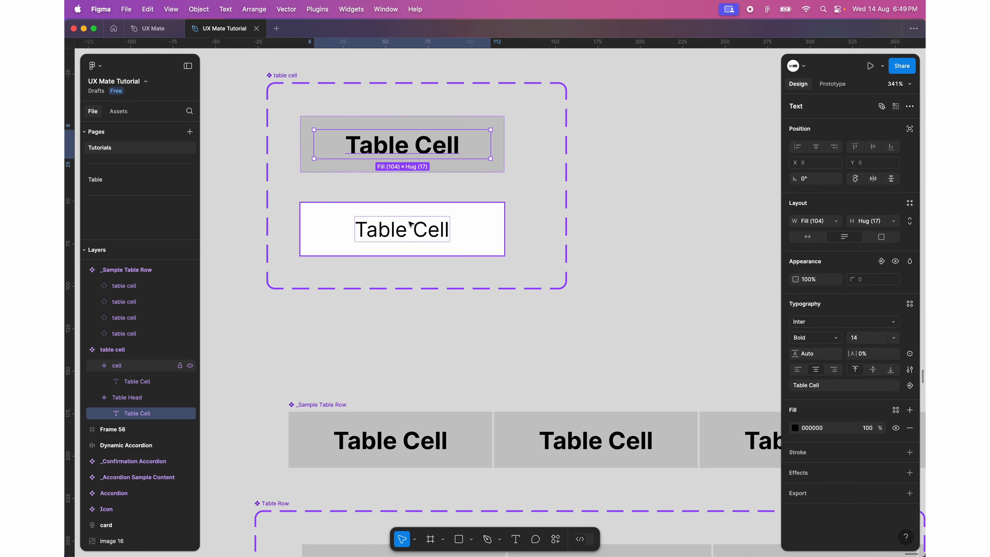
left_click(417, 236)
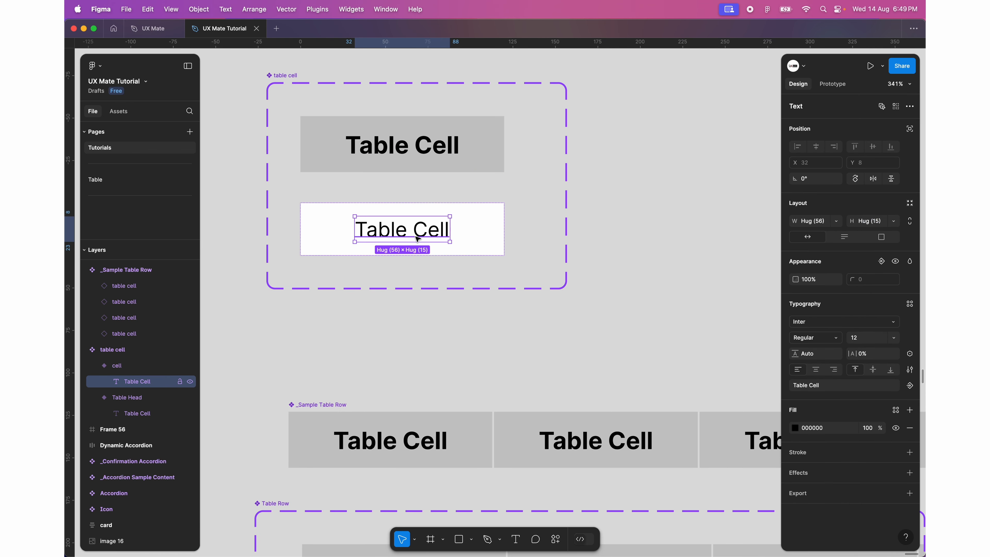
left_click(815, 369)
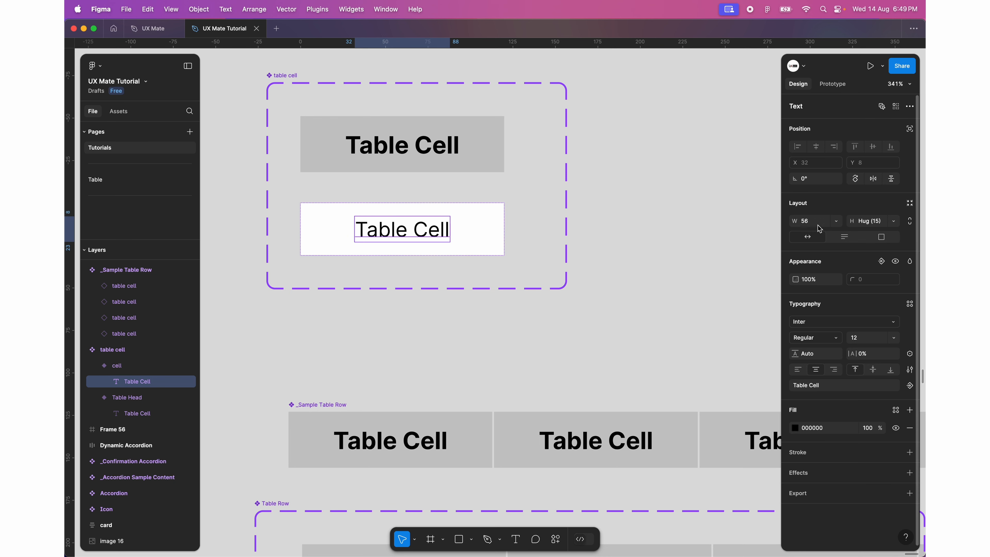
left_click(837, 221)
left_click(837, 233)
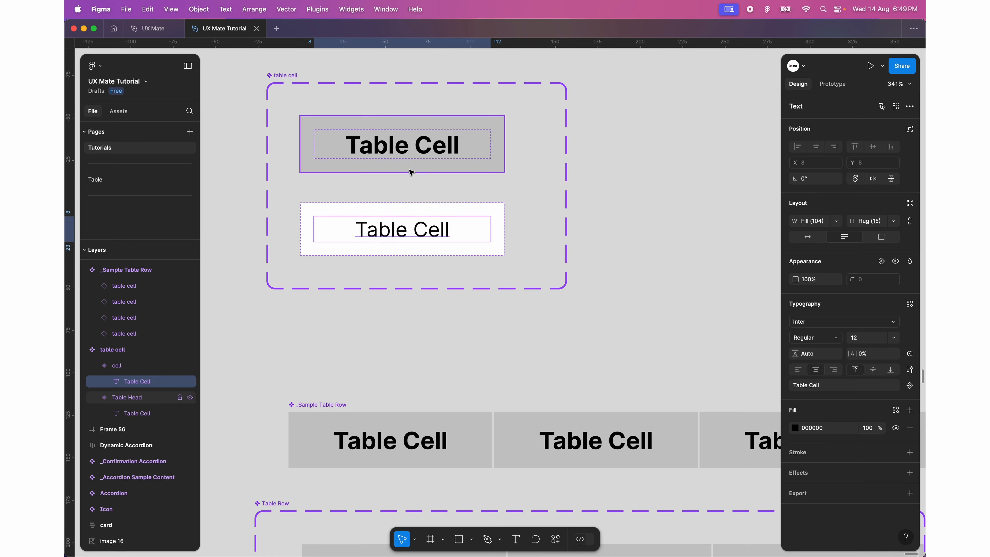
left_click(405, 152)
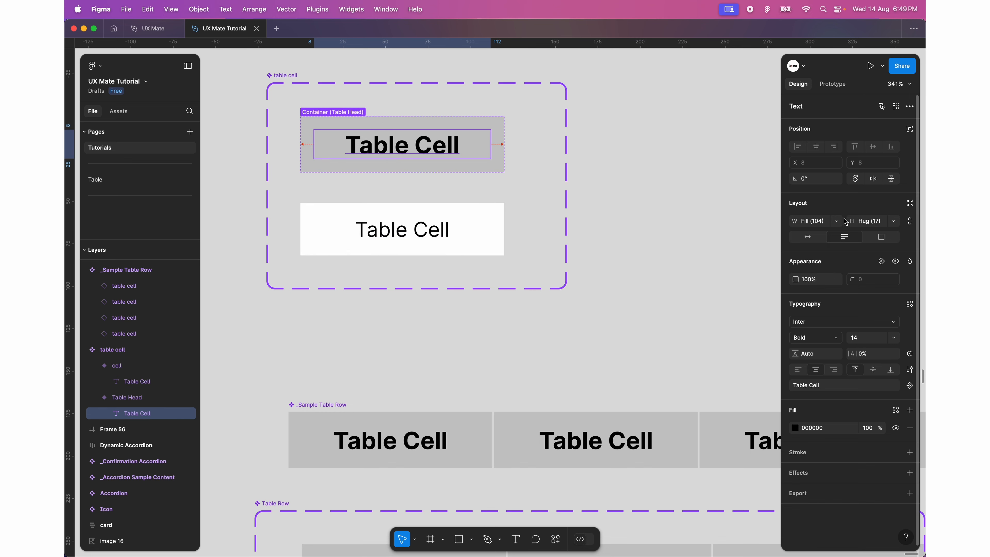
left_click(623, 255)
scroll(623, 256, "down", 3, "ctrl")
scroll(623, 256, "down", 10)
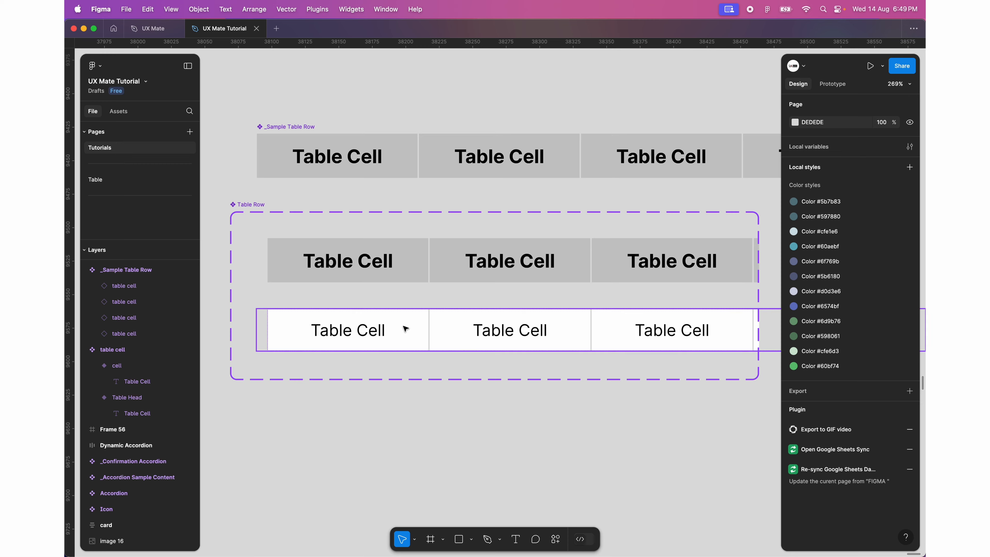
scroll(490, 347, "down", 5, "ctrl")
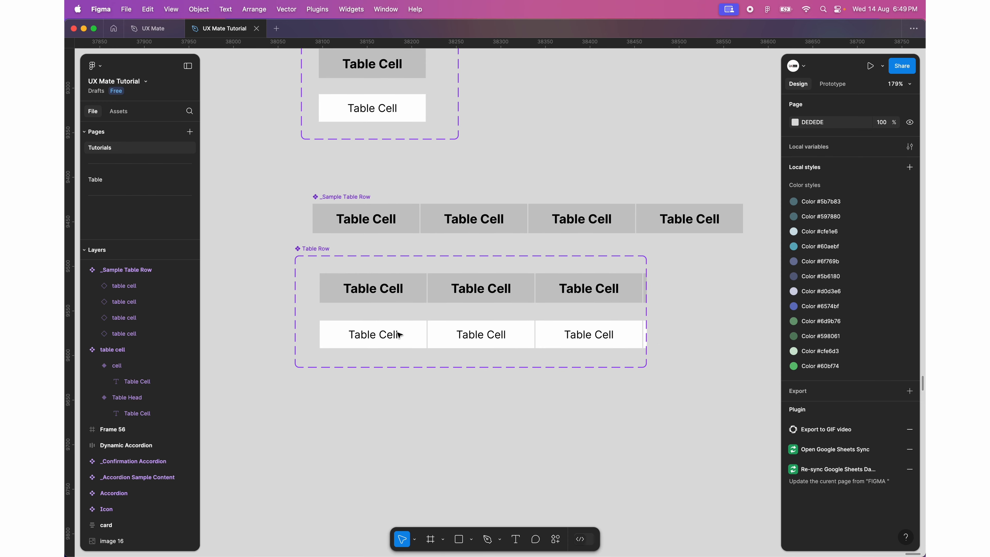
- Widen the Table Row component set frame to enclose all four cells of both variants
left_click(299, 254)
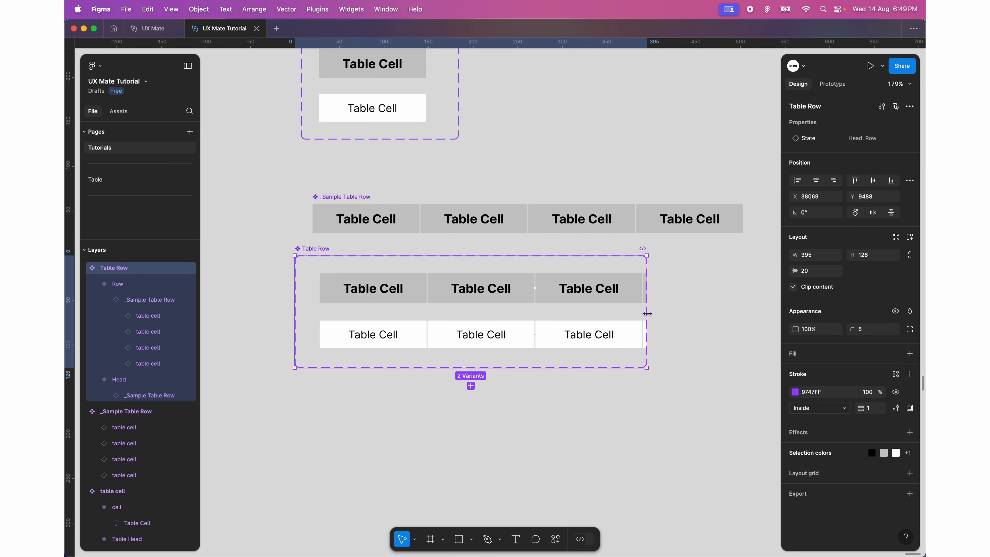
left_click_drag(646, 312, 775, 306)
left_click(488, 449)
scroll(488, 448, "down", 5)
scroll(488, 448, "right", 2)
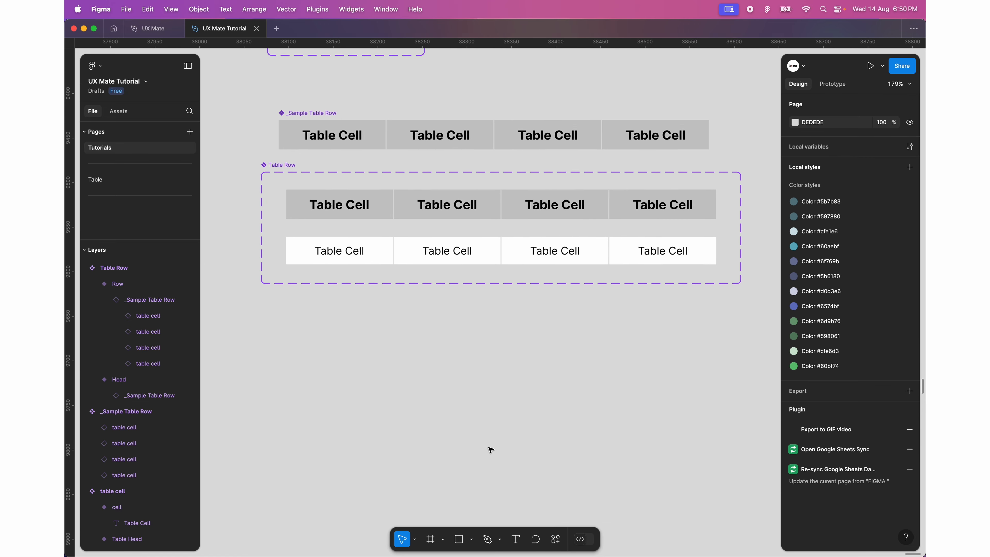
- Place an instance of the Head variant below the Table Row set and a Row variant instance directly beneath it
left_click(303, 192)
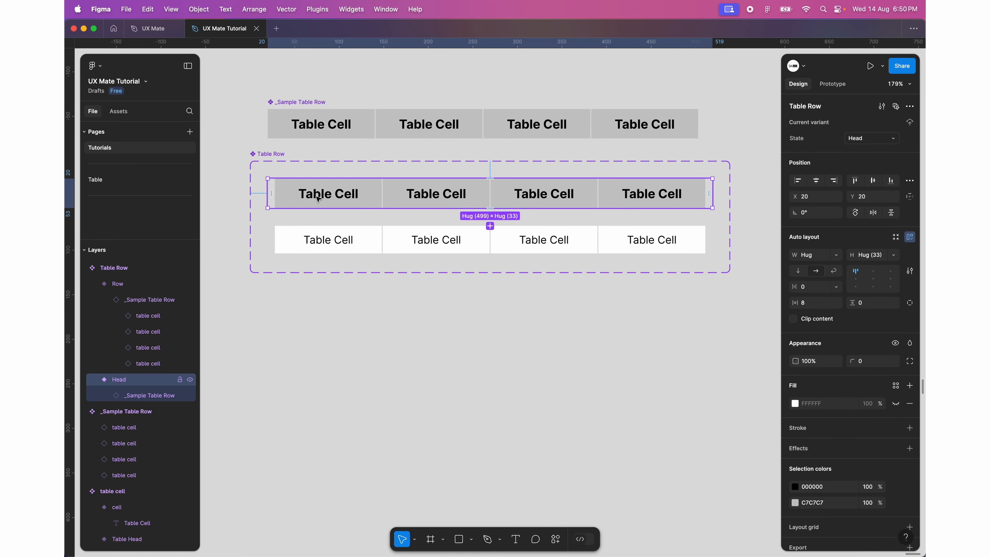
left_click_drag(309, 192, 319, 280, "alt")
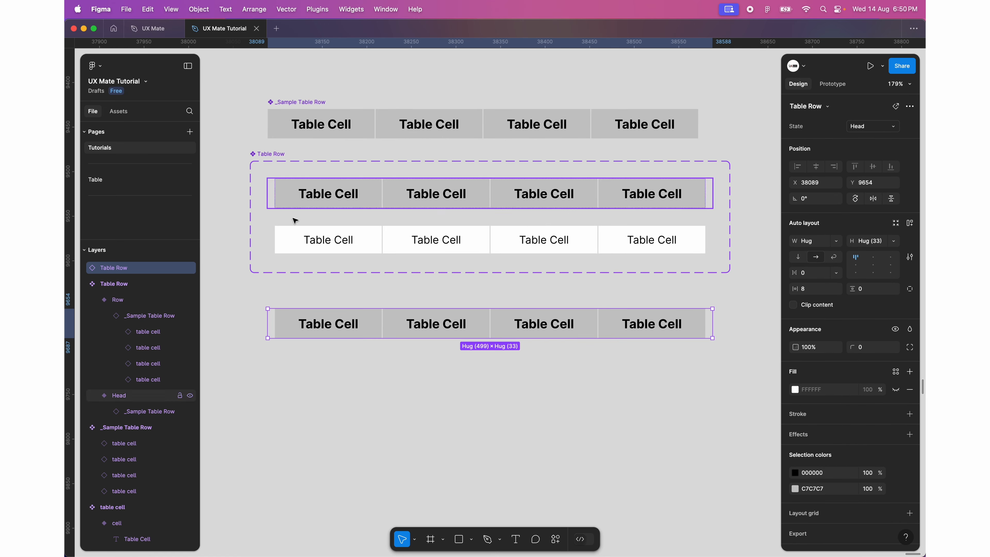
left_click(307, 238)
left_click_drag(307, 238, 303, 349, "alt")
scroll(303, 350, "up", 3, "ctrl")
left_click(305, 404)
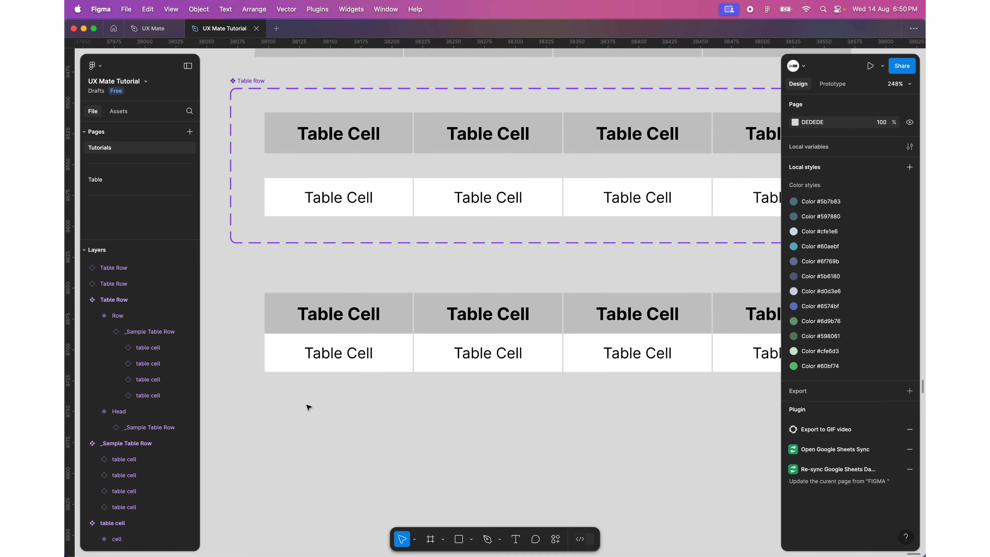
- Wrap the Head and Row instances in a vertical auto layout frame and name it Table
left_click(295, 359)
left_click(287, 324, "shift")
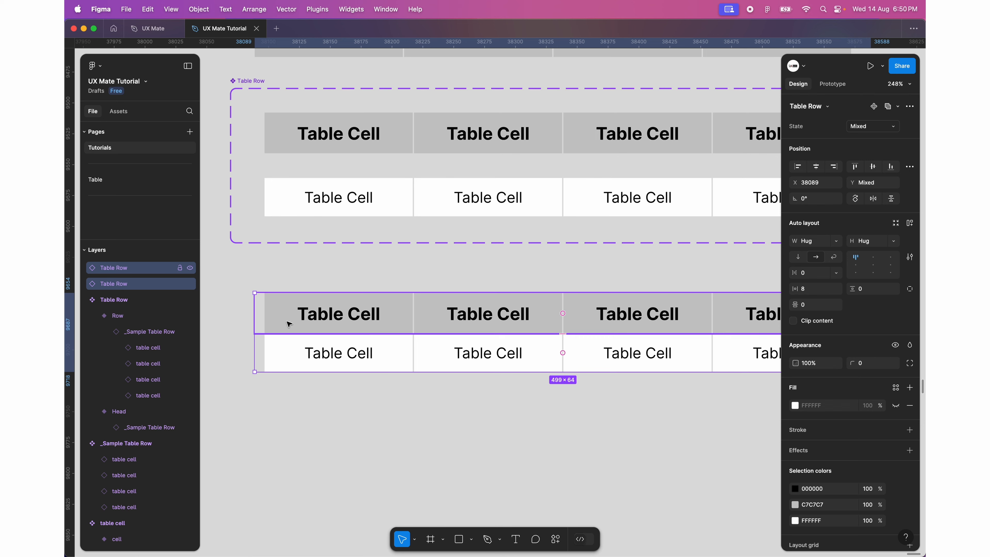
key("shift+a")
double_click(267, 287)
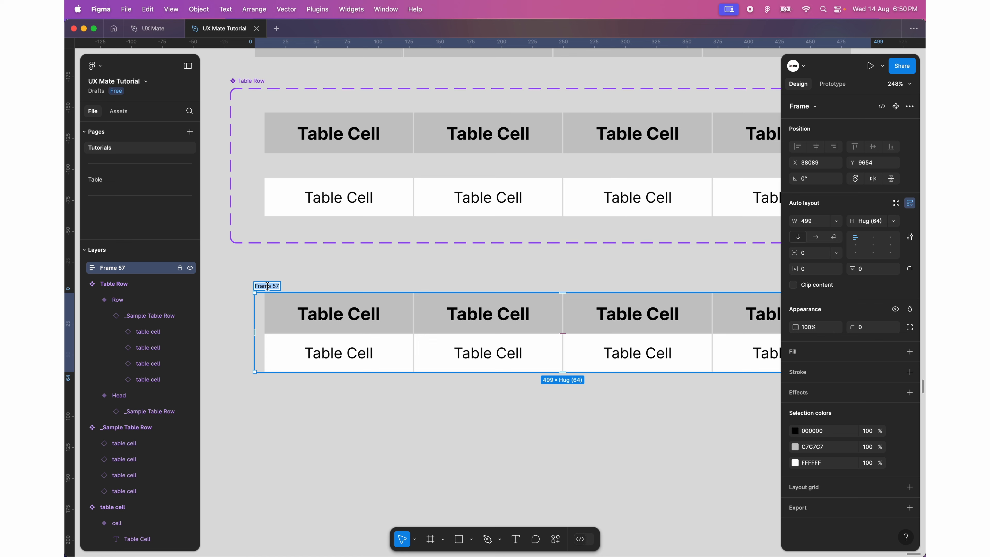
type("Table")
key("Return")
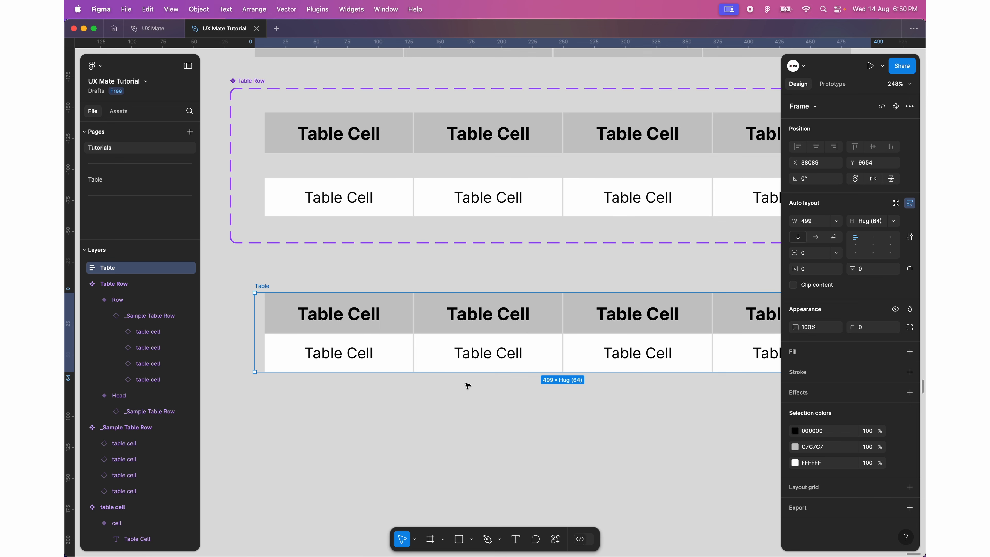
- Set the vertical padding of the Table frame to 16
left_click(869, 271)
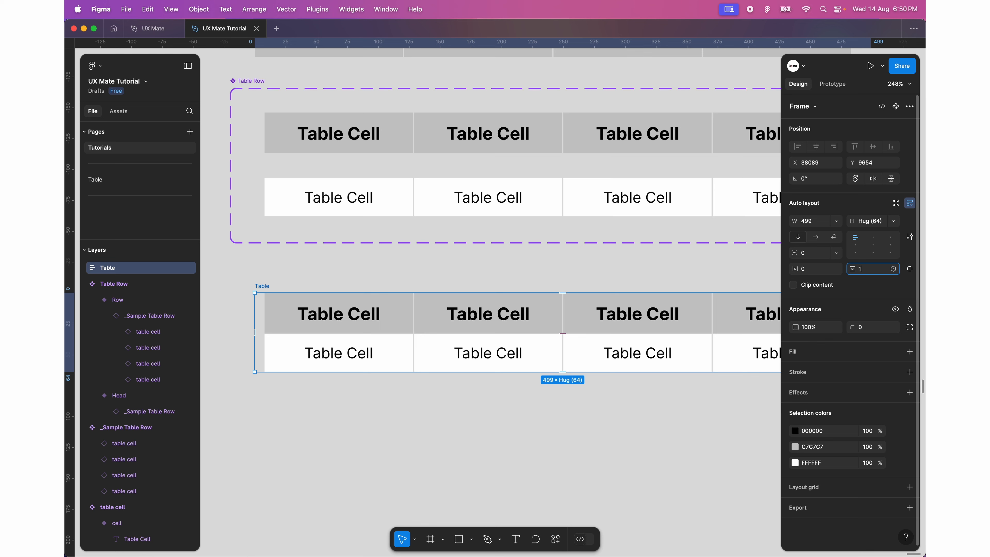
key("Return")
scroll(405, 412, "down", 2)
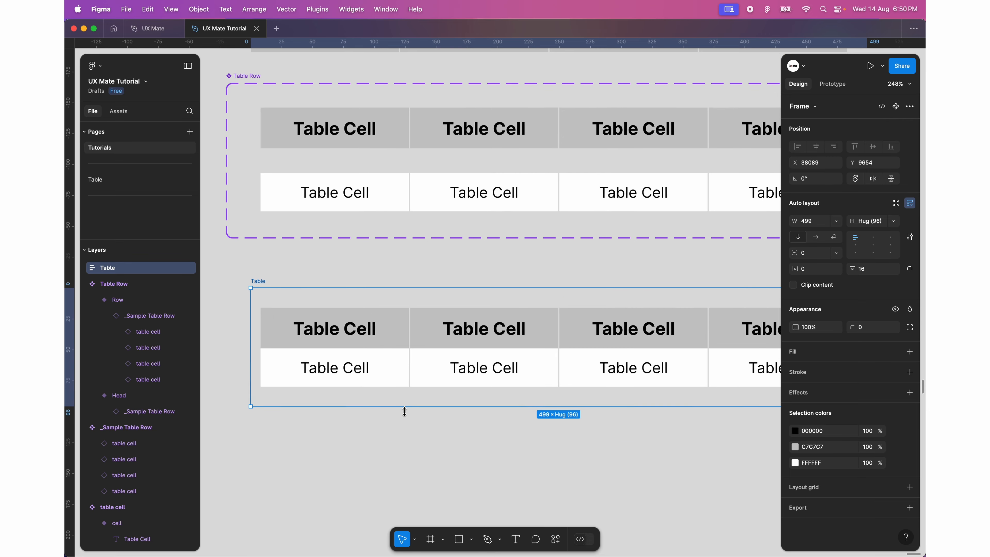
left_click(404, 411)
left_click(239, 252)
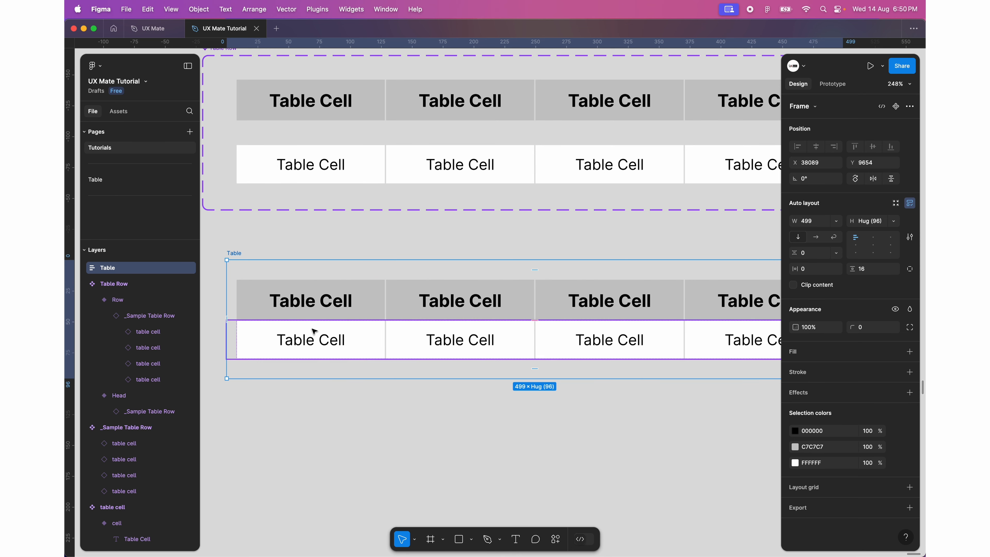
- Duplicate the Row instance inside the Table frame seven times to make eight body rows
left_click(312, 338)
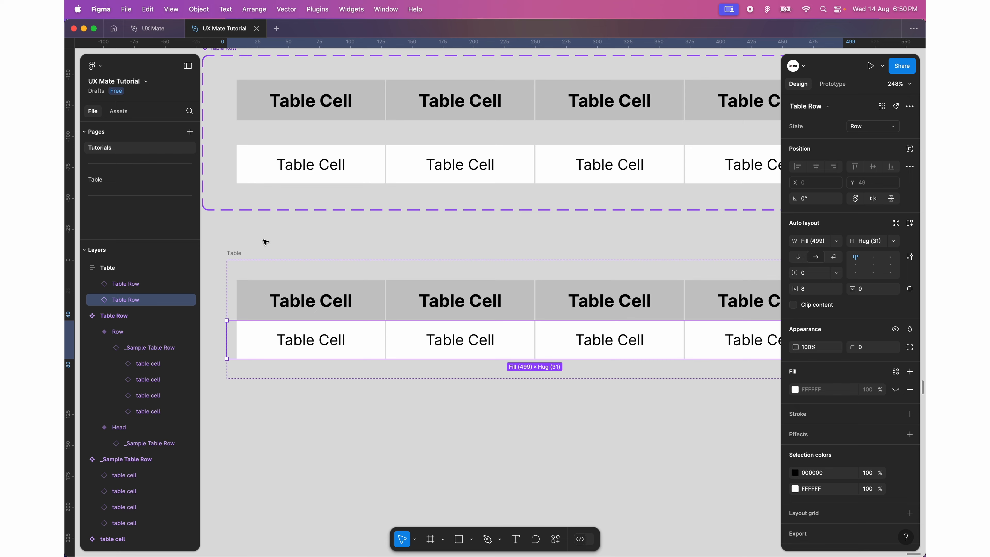
left_click(239, 256)
left_click(238, 338)
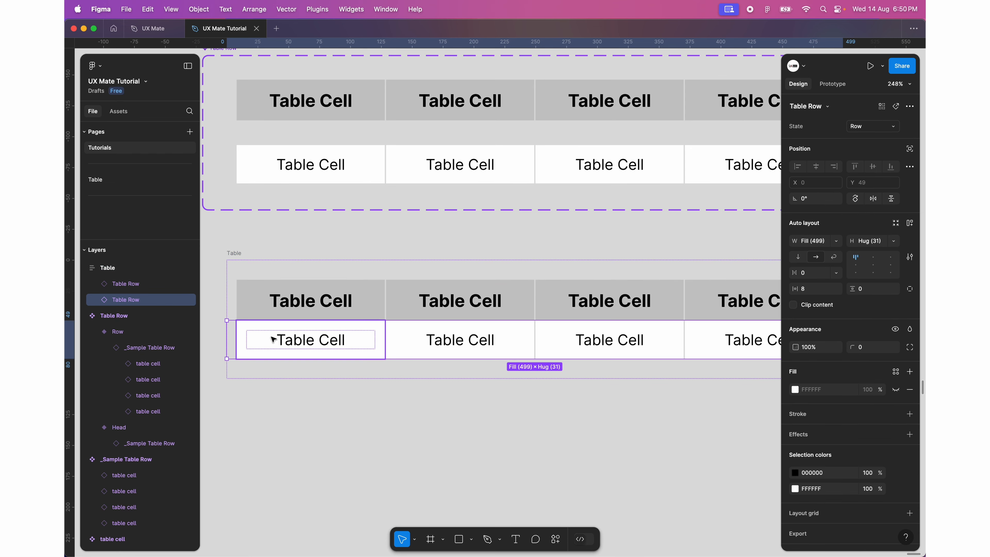
key("super+d")
key("super+d")
key("super+d")
key("super+d")
key("super+d")
key("super+d")
key("super+d")
key("shift+1")
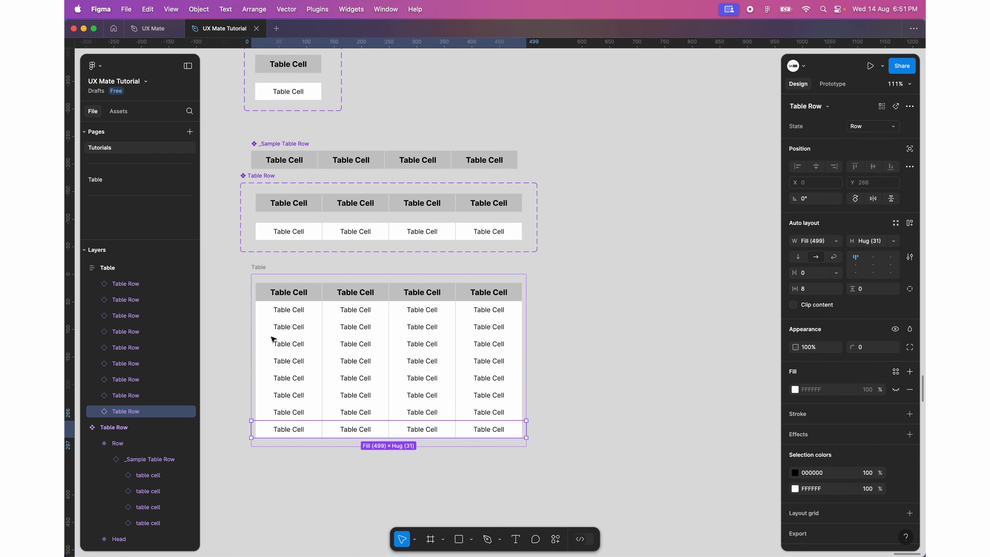
- Set the vertical gap between the rows of the Table frame to 1
left_click(259, 270)
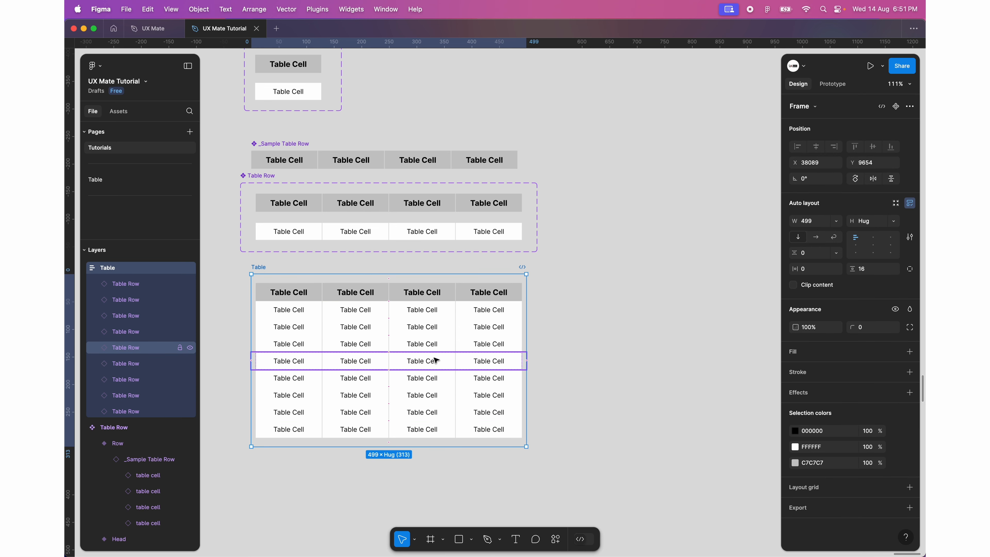
left_click(805, 254)
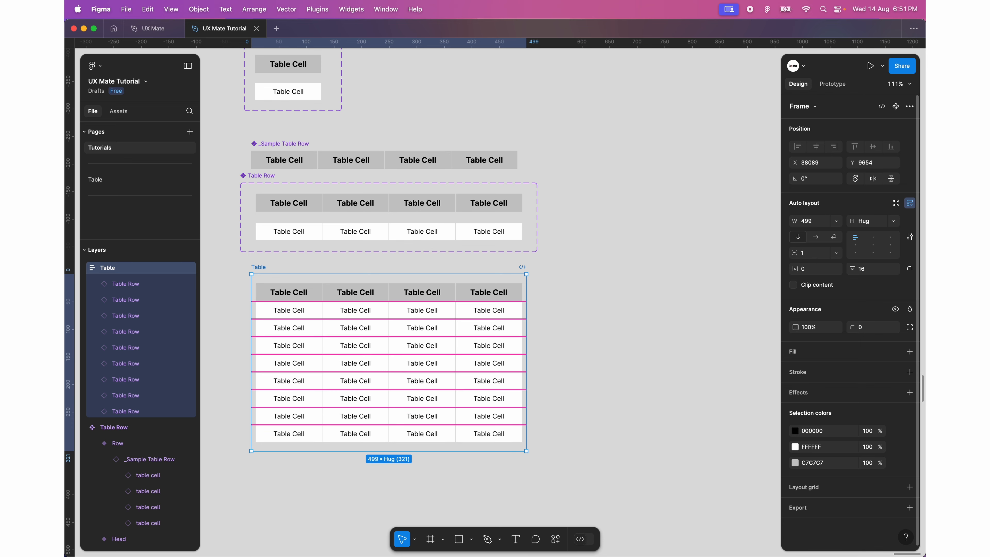
left_click(564, 331)
scroll(226, 369, "up", 5)
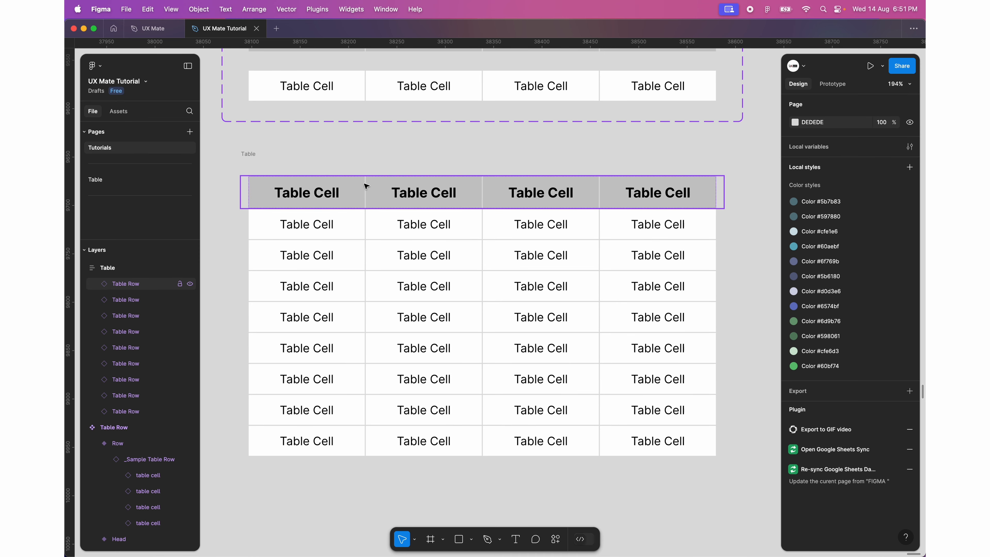
scroll(331, 181, "up", 5)
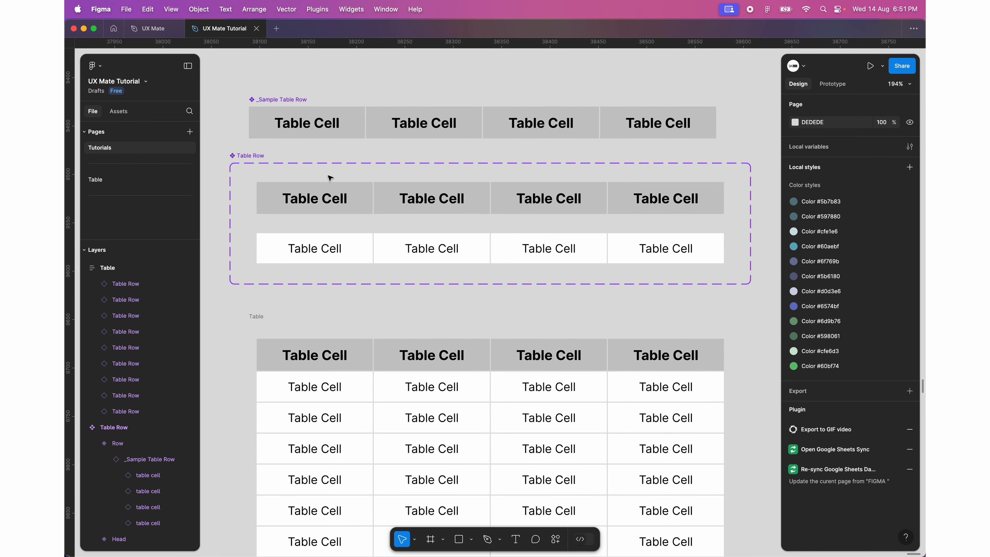
- Set the gap between cells to 0 in the _Sample Table Row instance of the Head variant
left_click(335, 195)
left_click(298, 245)
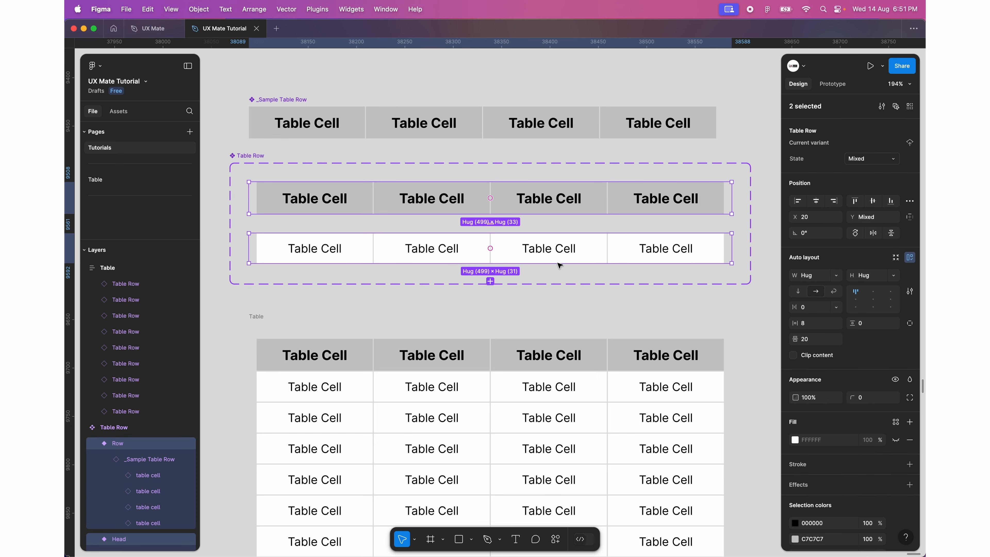
double_click(323, 191)
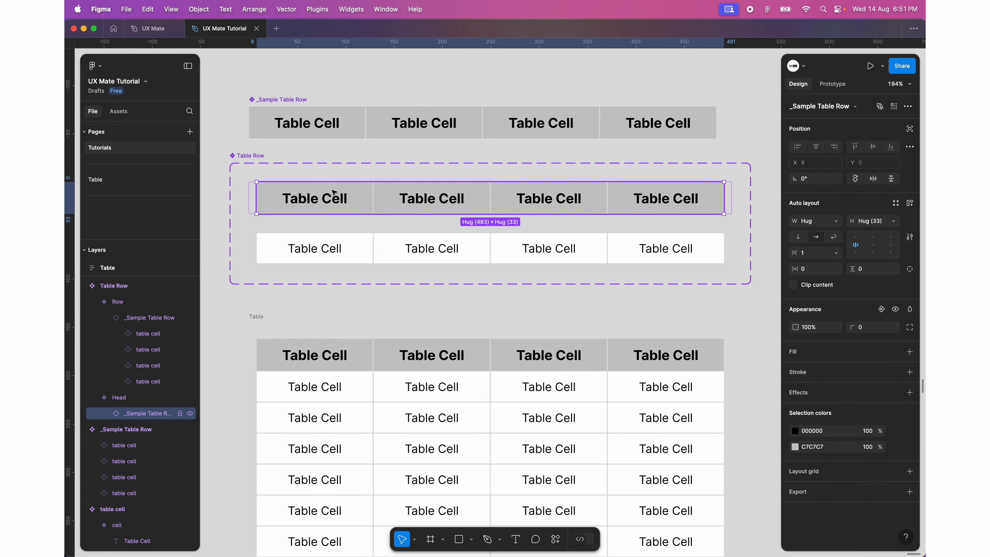
left_click(812, 254)
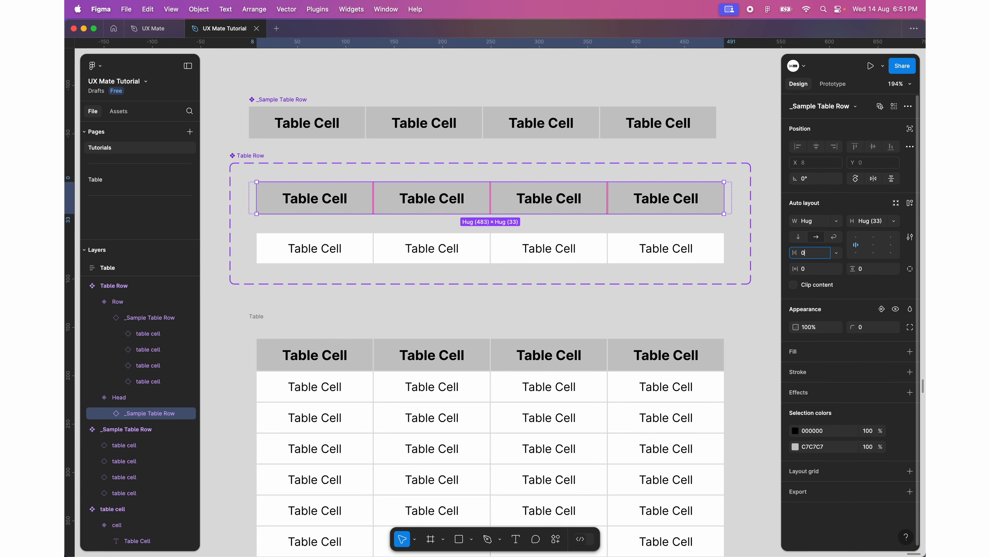
type("0")
- Set the gap between cells to 0 in the _Sample Table Row instance of the Row variant
left_click(323, 250)
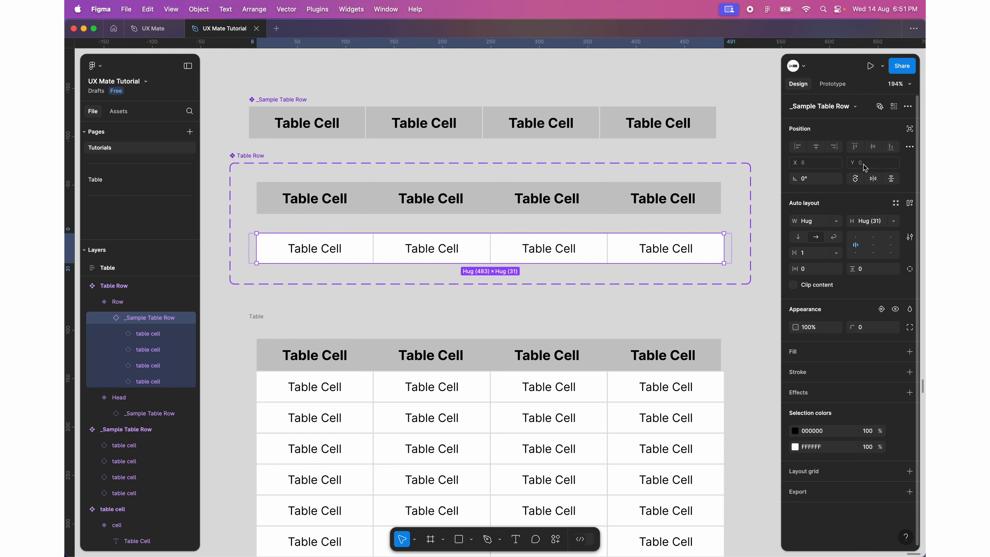
left_click(810, 255)
type("0")
key("Return")
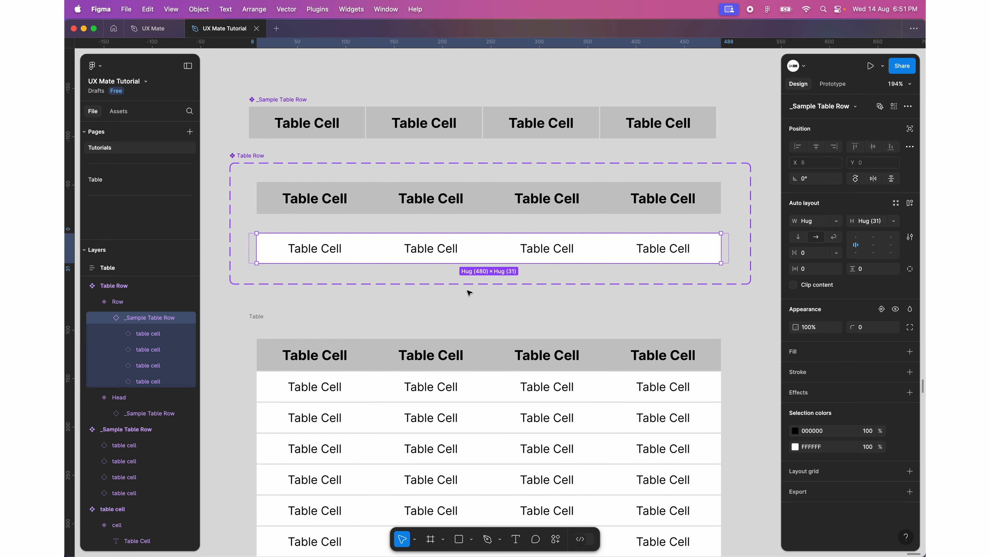
scroll(469, 292, "down", 4)
left_click(711, 271)
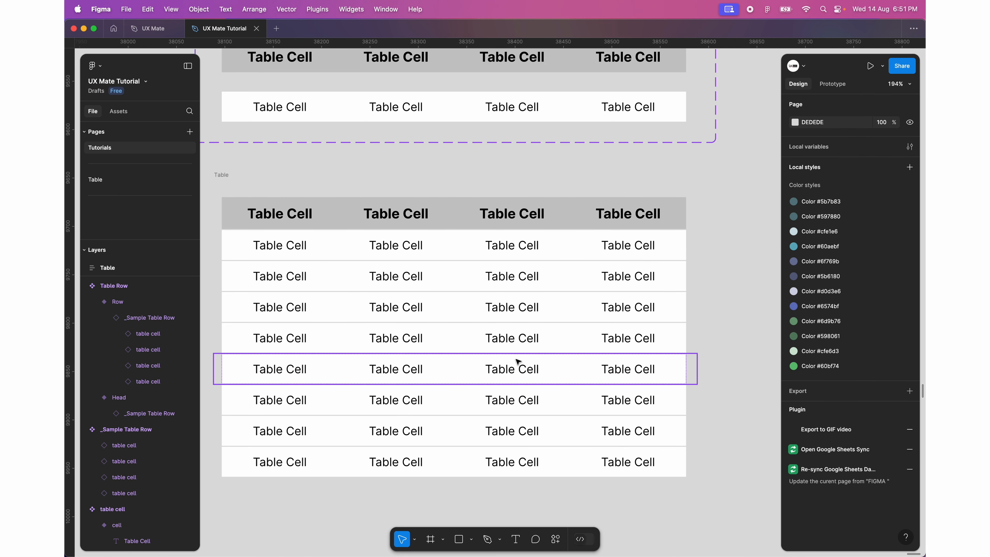
scroll(515, 365, "left", 1)
scroll(515, 365, "down", 1)
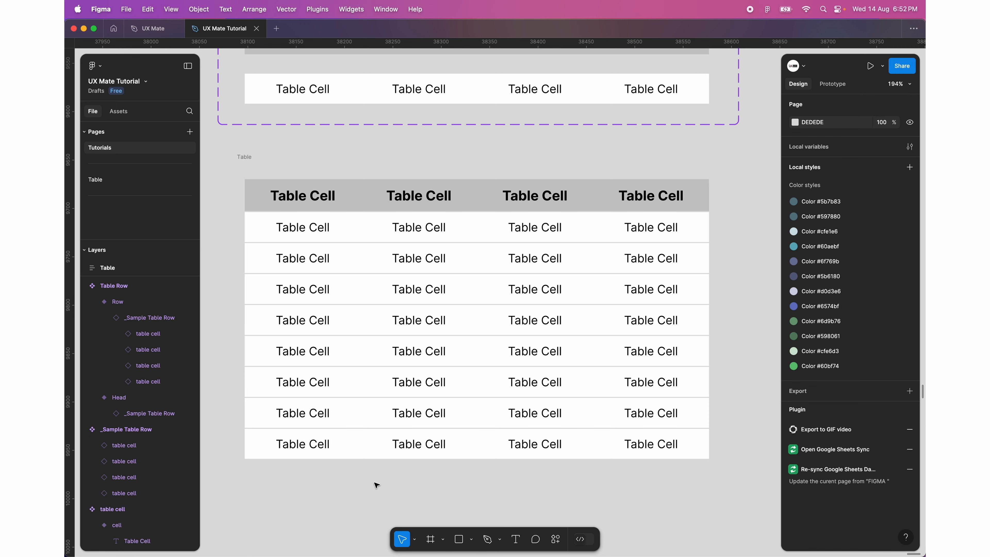
- Turn the Table frame into a component
left_click(247, 158)
scroll(256, 266, "down", 3)
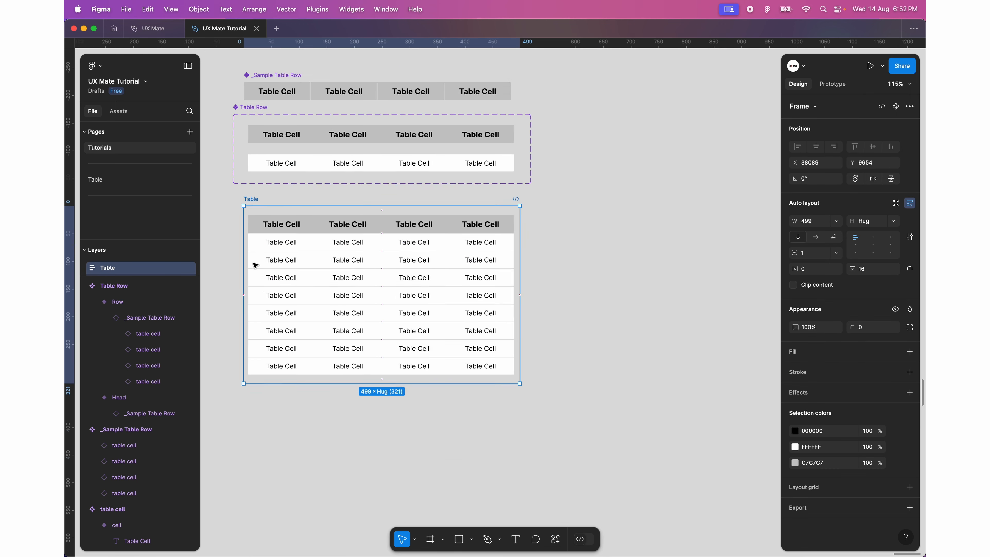
scroll(255, 266, "down", 2)
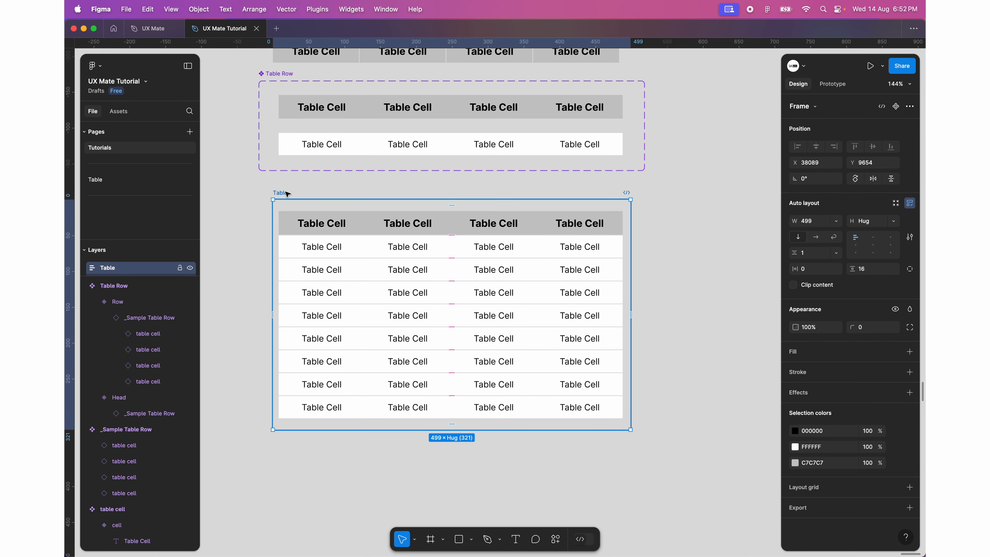
left_click(556, 538)
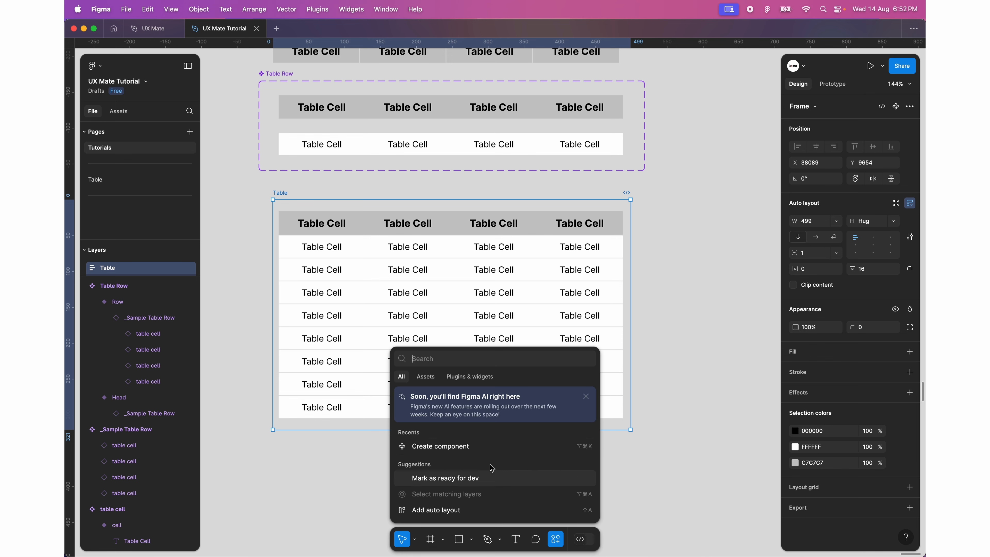
left_click(459, 452)
- Place an instance of the Table component on the empty canvas, well away from the main components
key("minus")
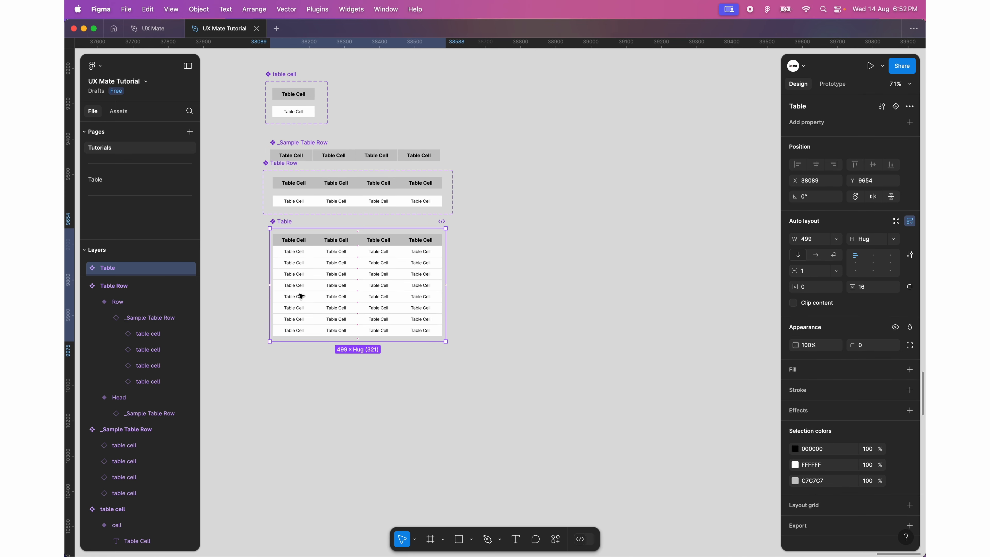
key("minus")
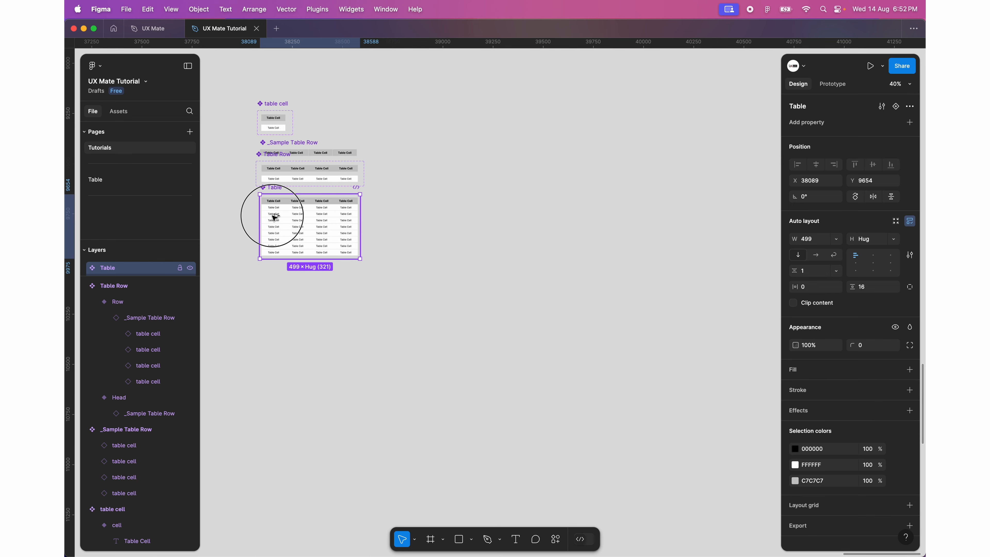
left_click_drag(276, 218, 619, 356)
scroll(478, 365, "right", 2)
scroll(478, 365, "down", 1)
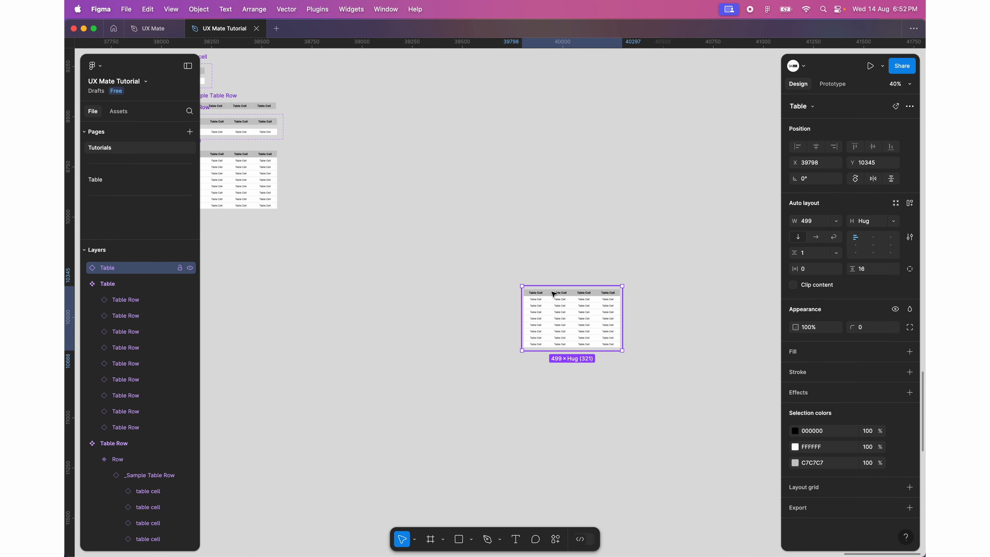
- Examine the _Sample Table Row nested in the header row of the placed Table instance
double_click(553, 294)
scroll(552, 294, "up", 4)
scroll(553, 294, "right", 3)
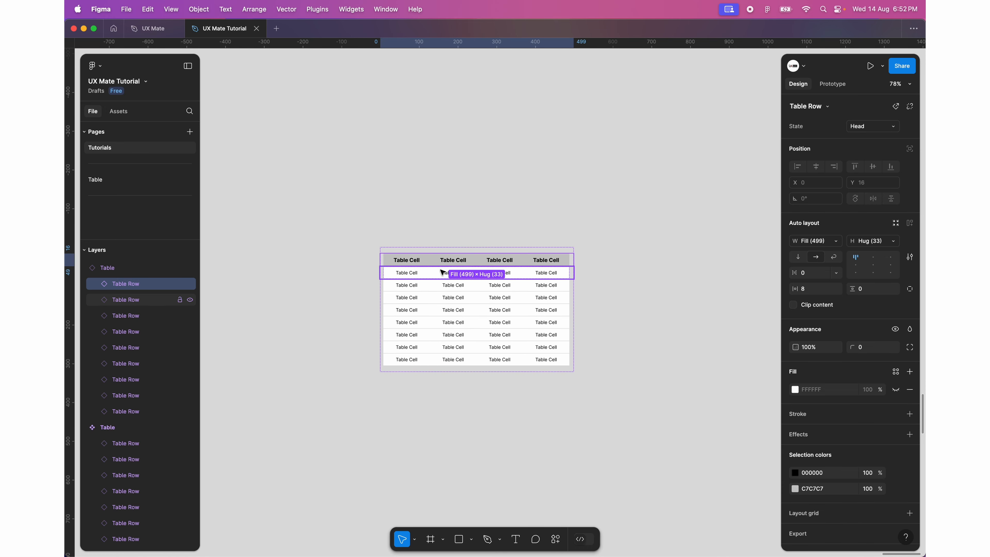
double_click(415, 261)
scroll(415, 261, "up", 5)
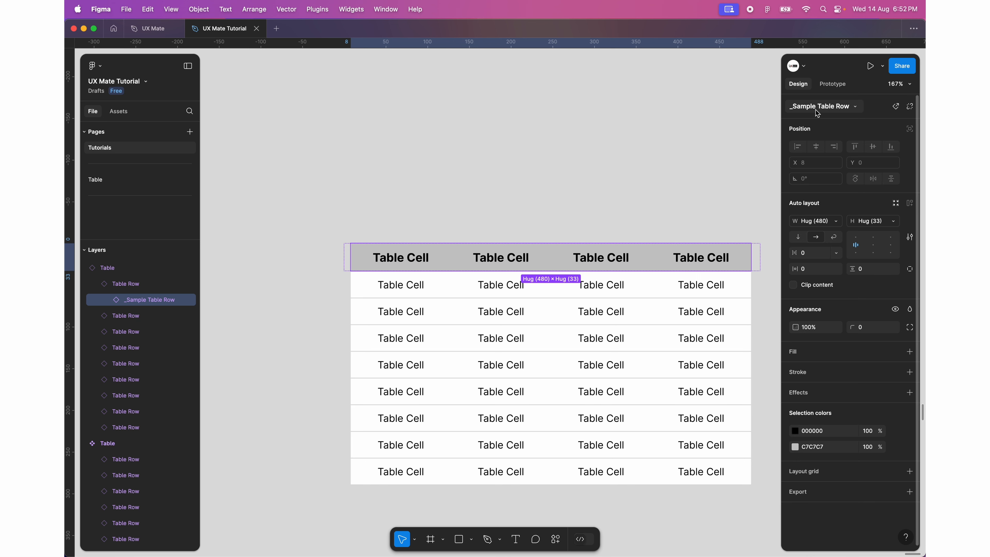
left_click(387, 176)
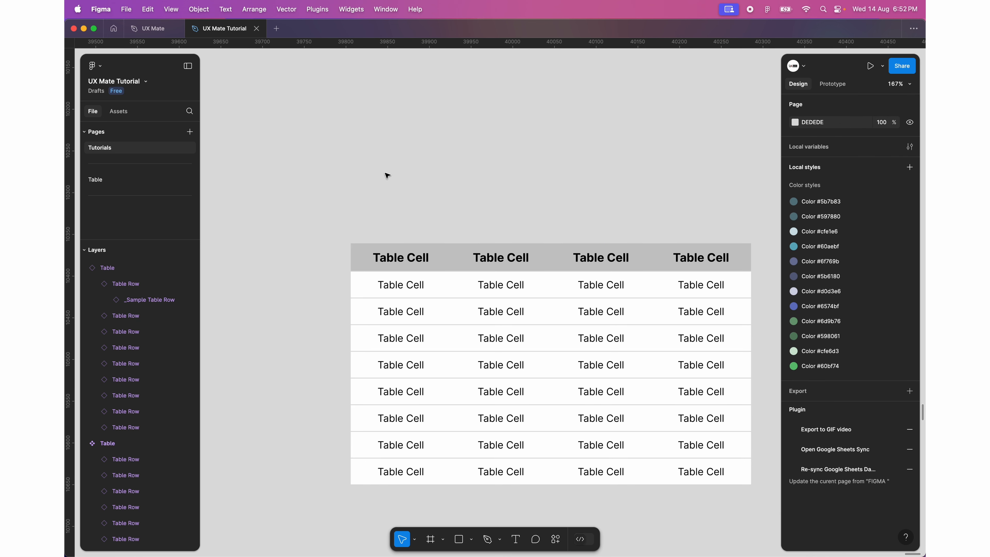
scroll(387, 175, "up", 3)
scroll(387, 176, "right", 2)
scroll(301, 186, "down", 10)
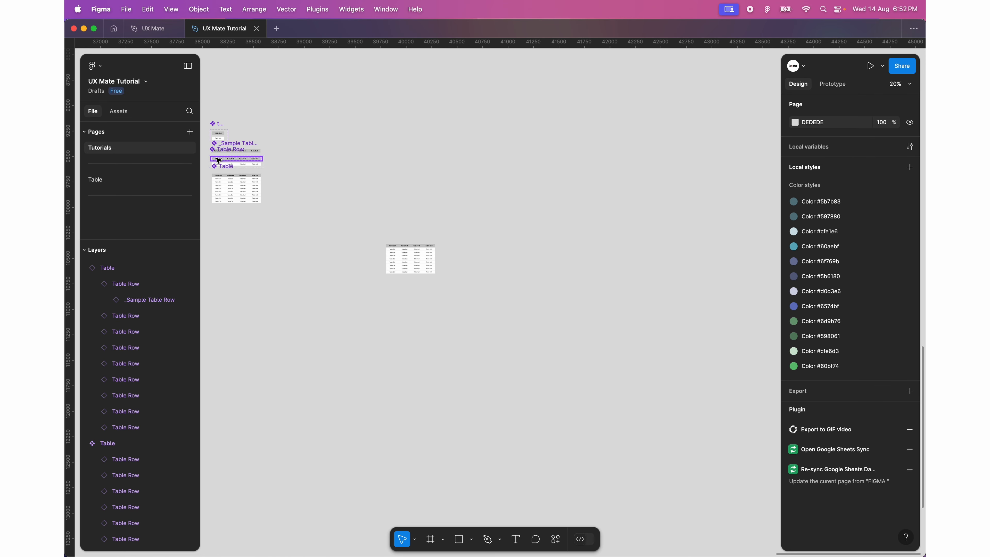
- Place an instance of the _Sample Table Row component on the empty canvas between the main components and the Table instance
scroll(215, 157, "up", 5)
left_click(235, 132)
key("z")
left_click_drag(236, 132, 658, 175)
left_click(658, 176)
scroll(477, 283, "left", 4)
scroll(477, 283, "up", 3)
scroll(478, 282, "down", 5)
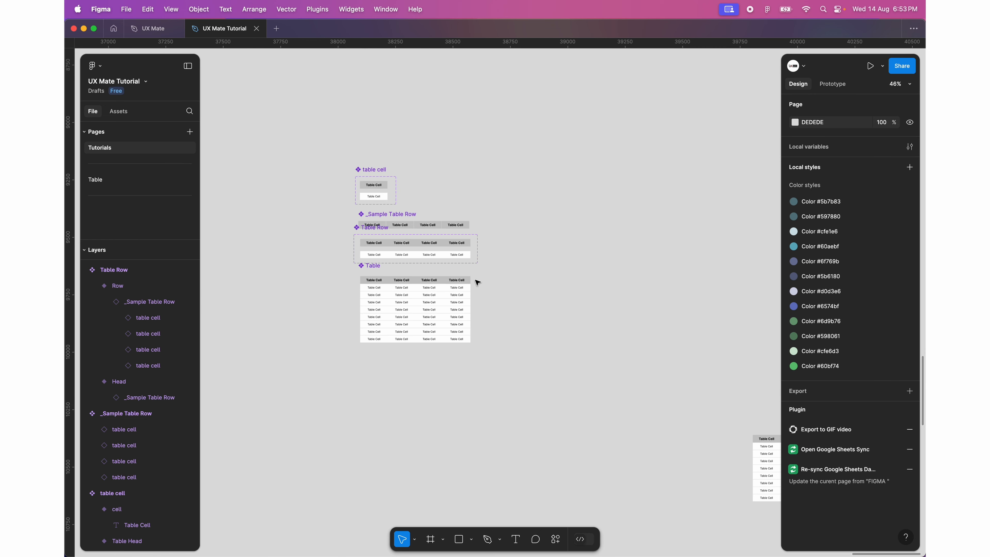
left_click_drag(389, 223, 692, 343)
key("shift+2")
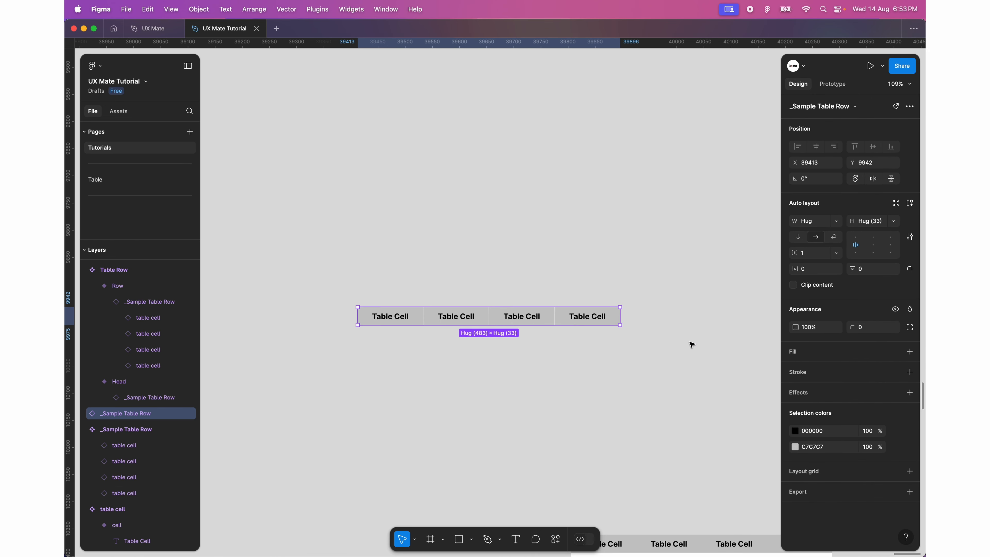
- Detach the placed _Sample Table Row instance from its main component
right_click(557, 321)
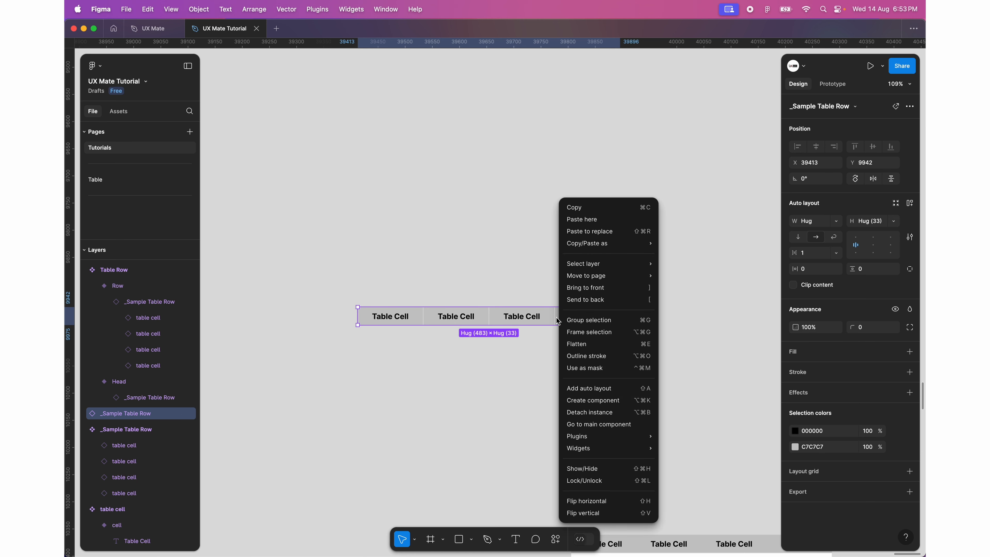
mouse_move(608, 243)
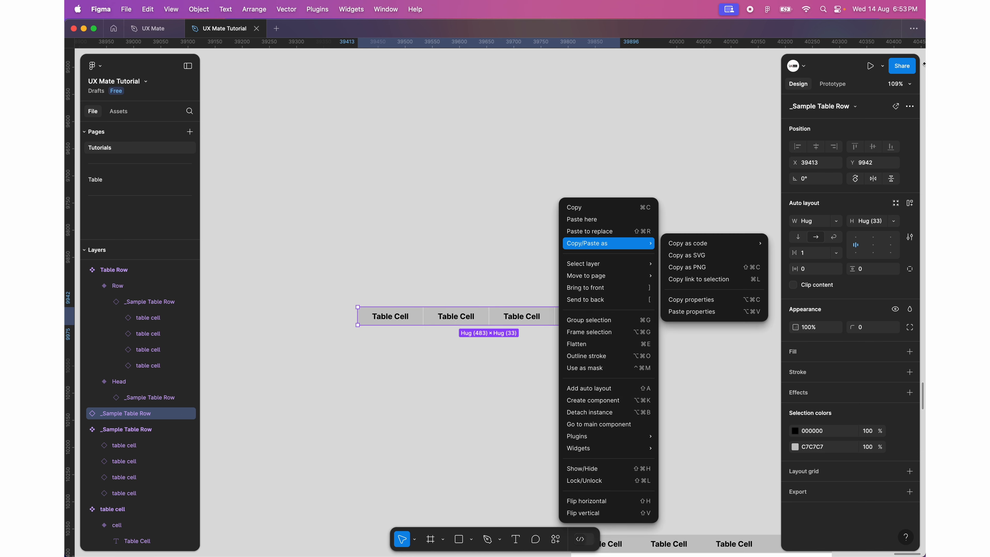
left_click(910, 107)
left_click(911, 107)
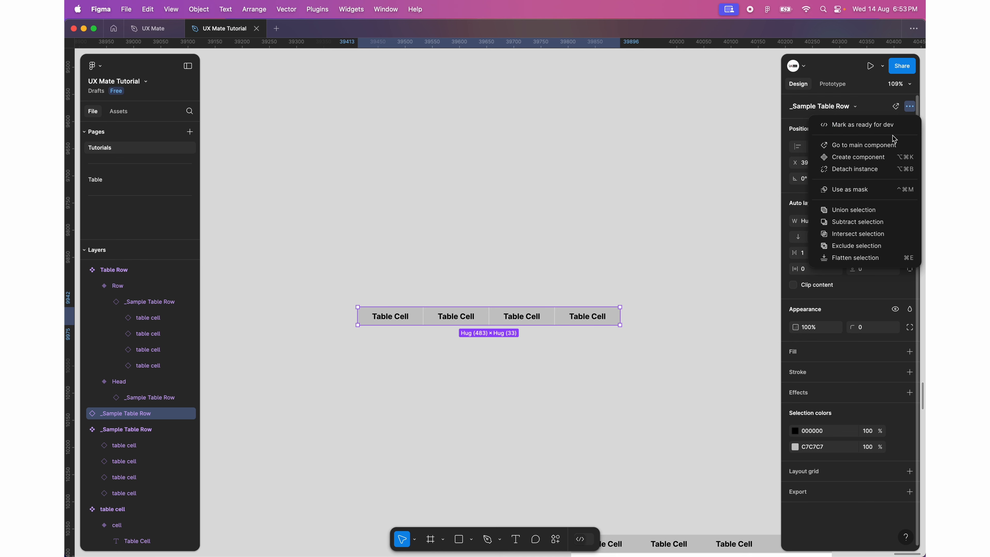
left_click(859, 172)
- Rename the detached row frame as _test row
scroll(298, 386, "up", 2)
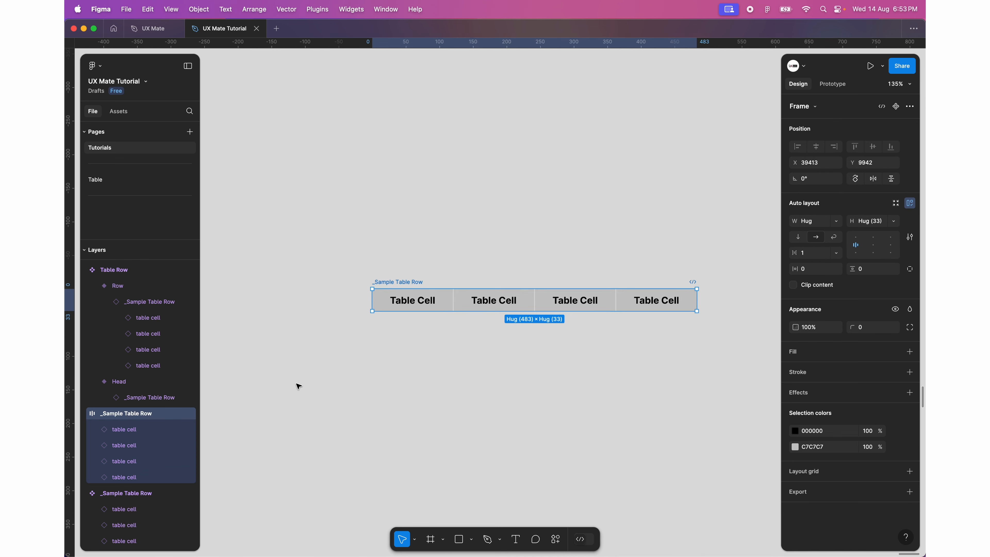
scroll(299, 386, "down", 1)
scroll(298, 386, "right", 1)
double_click(355, 257)
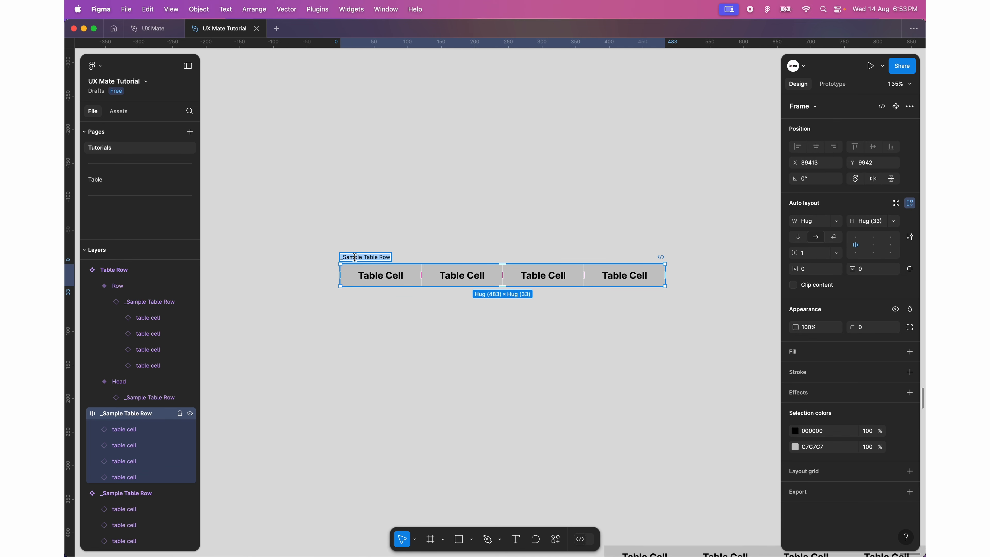
key("BackSpace")
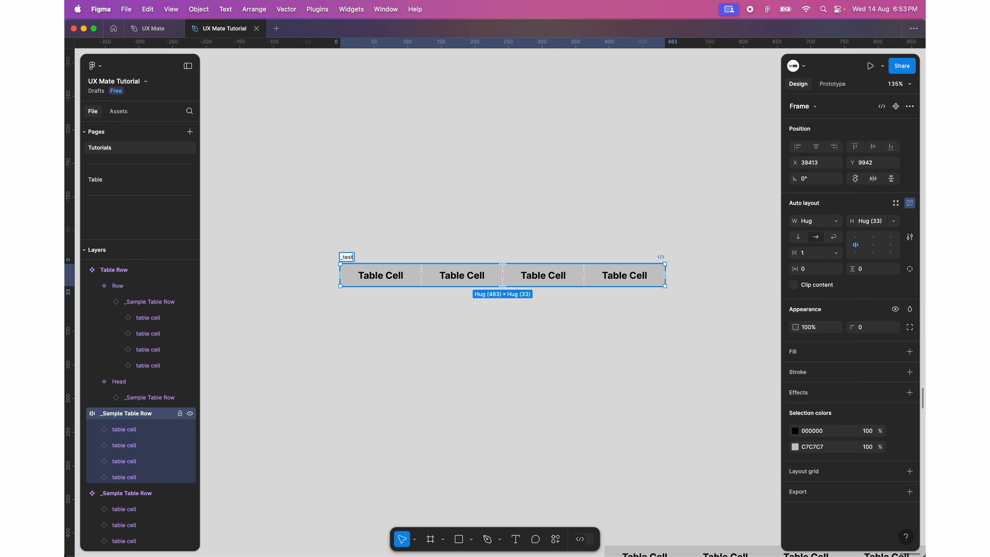
key("Return")
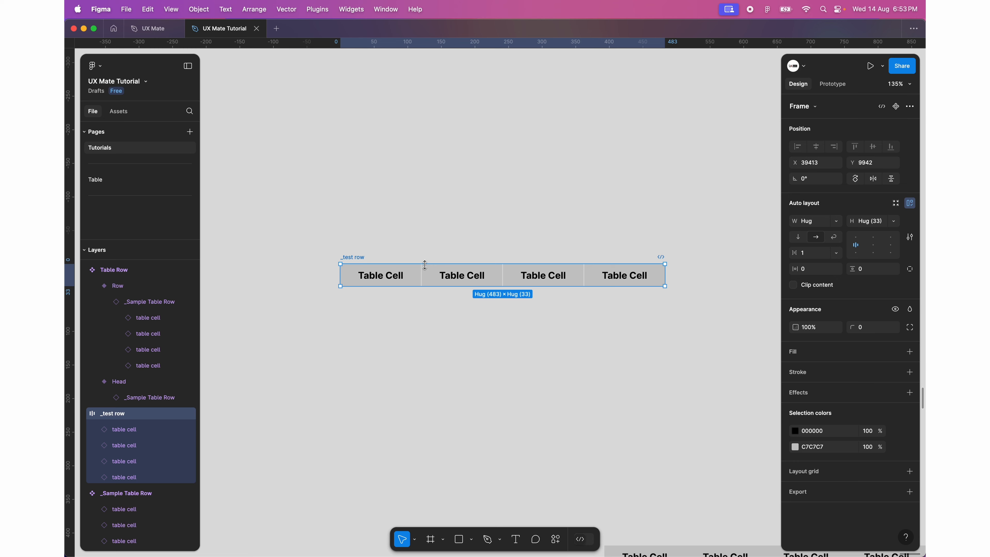
- Set the text of the first two cells in _test row to Name and Email
double_click(365, 280)
scroll(373, 277, "up", 3)
double_click(372, 275)
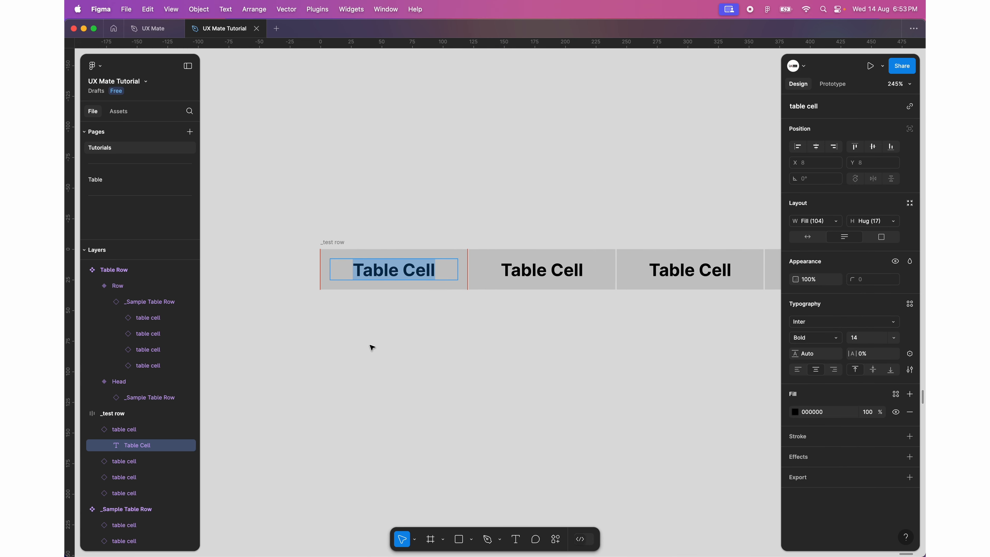
type("Name")
double_click(536, 266)
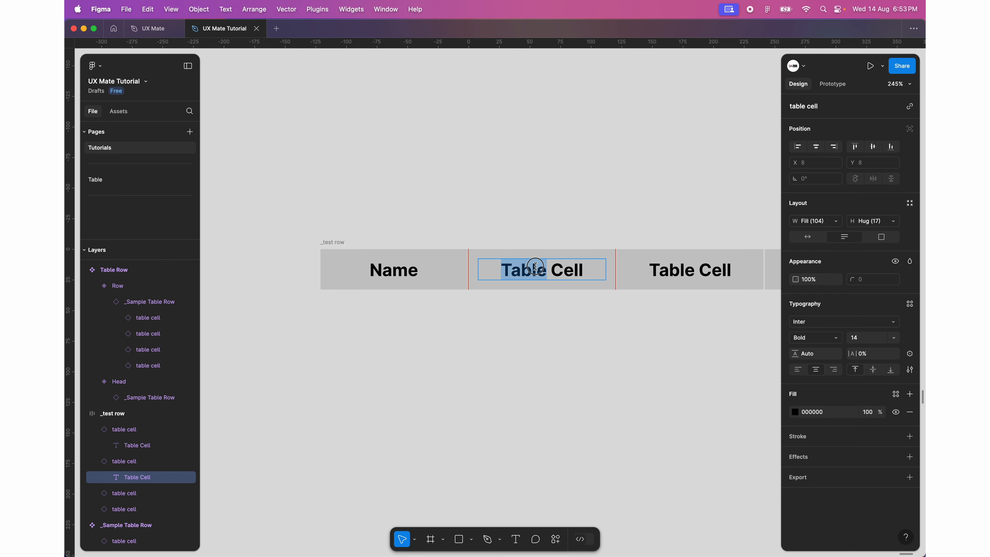
type("emai")
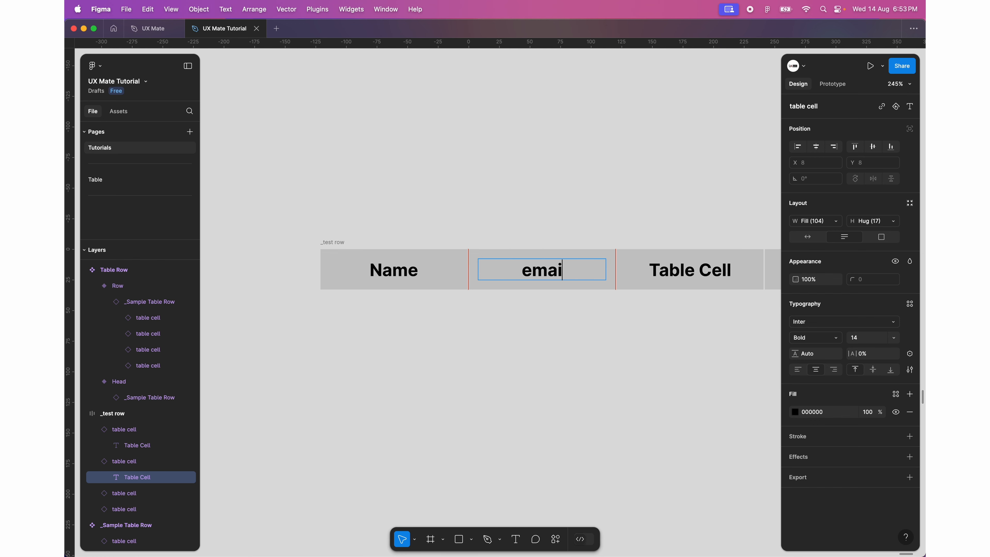
type("\\")
key("BackSpace")
key("BackSpace")
key("BackSpace")
key("BackSpace")
key("BackSpace")
type("Email")
- Set the text of the third and fourth cells in _test row to Phone and Address
double_click(690, 268)
key("super+a")
scroll(690, 268, "right", 5)
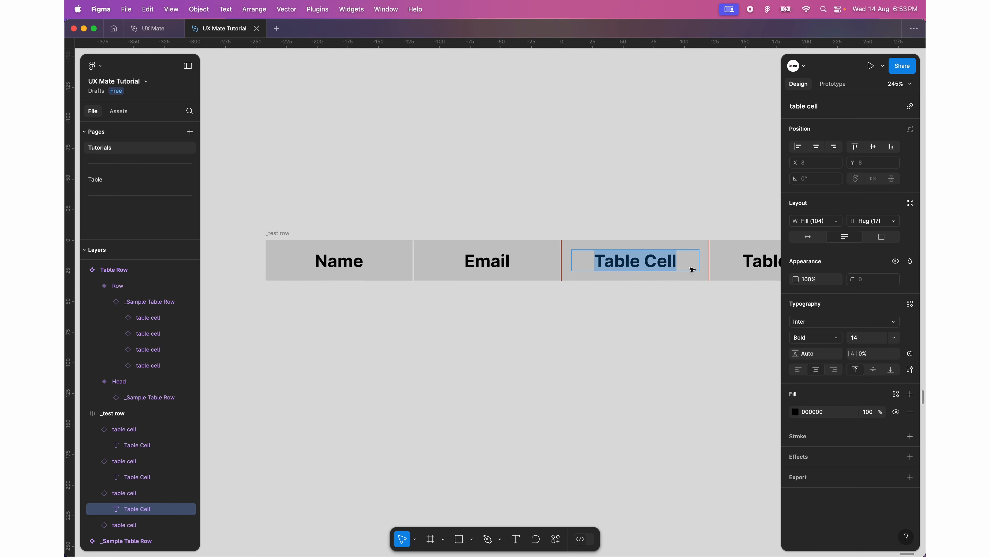
type("Phone")
scroll(642, 260, "right", 3)
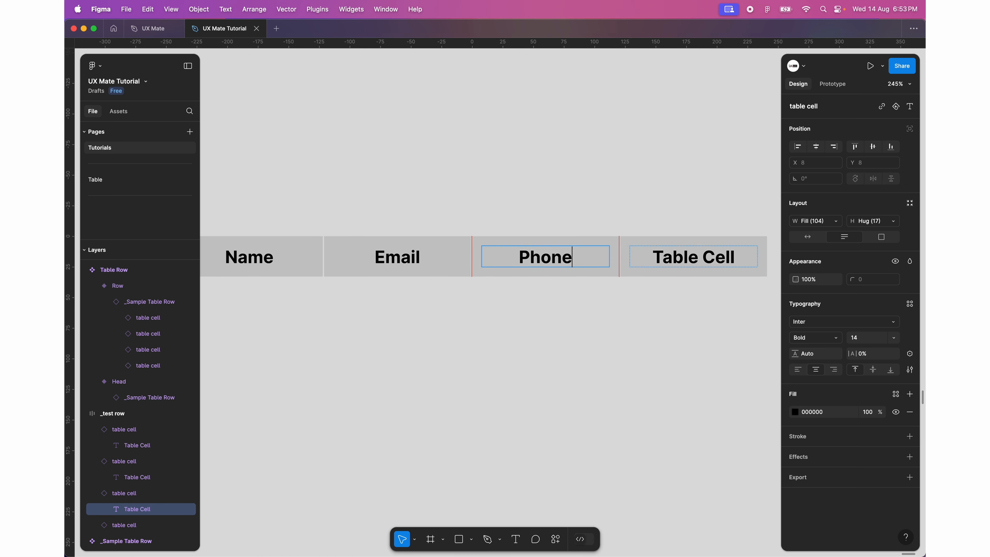
double_click(643, 260)
key("super+a")
type("Adde")
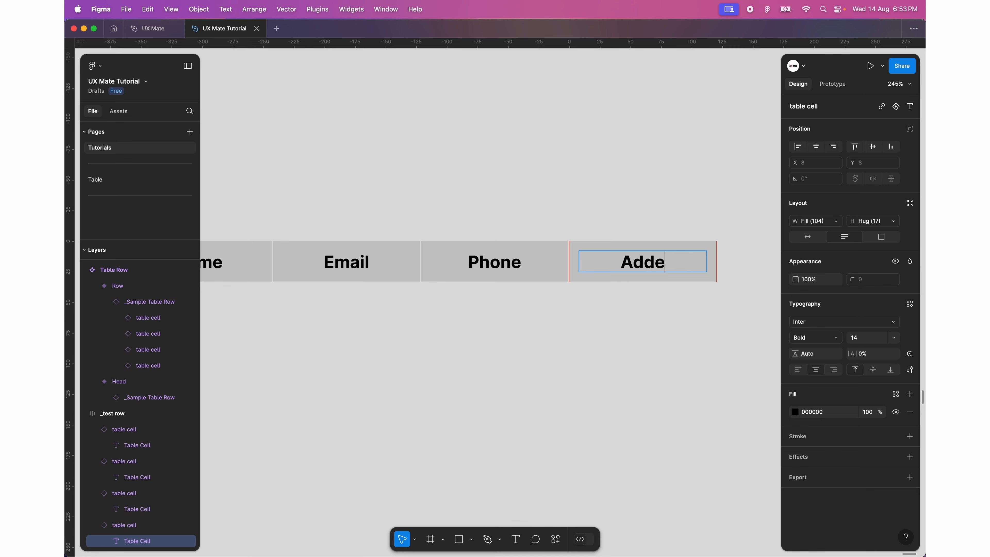
key("BackSpace")
type("ress")
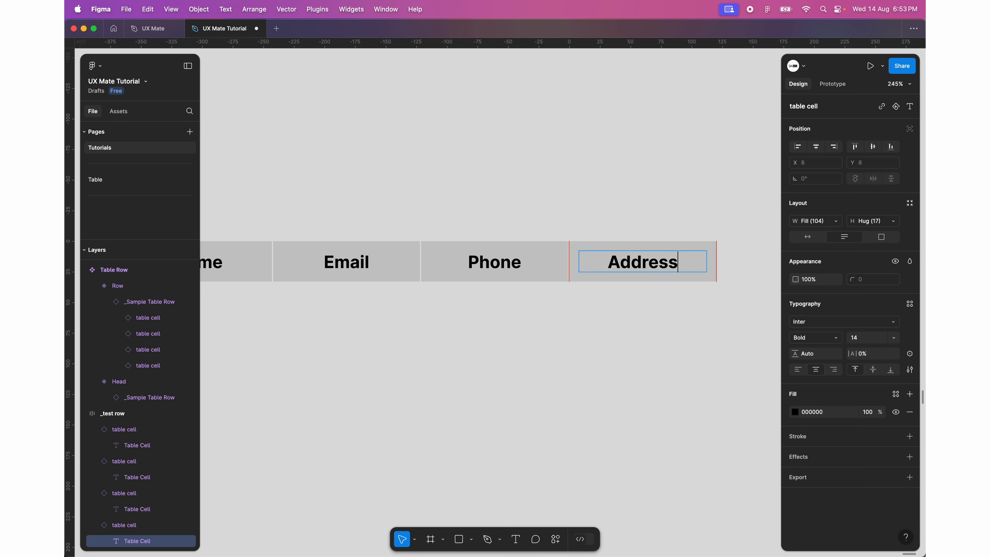
left_click(548, 311)
- Widen the Email cell of _test row to about 256 and left-align its text
scroll(546, 322, "down", 3)
left_click(400, 279)
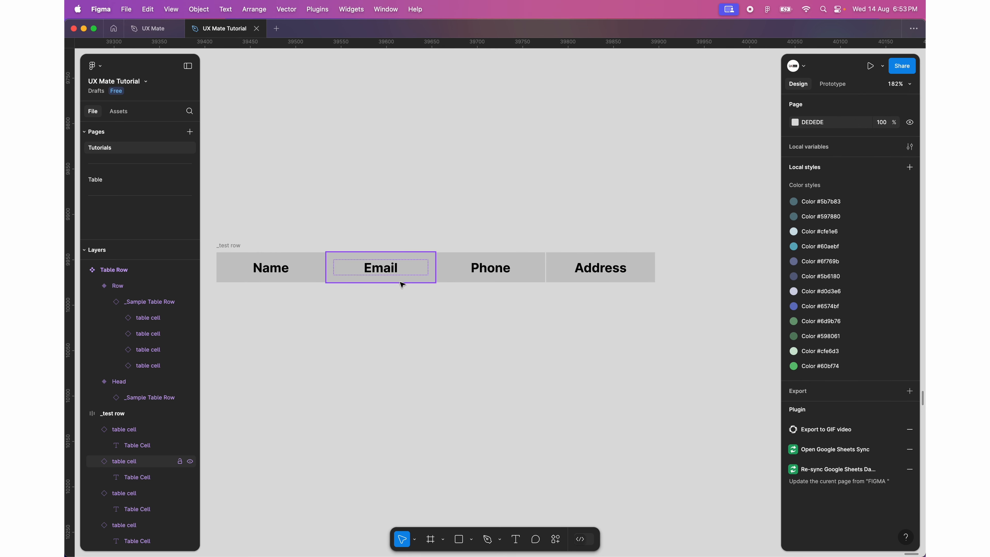
left_click_drag(435, 268, 559, 269)
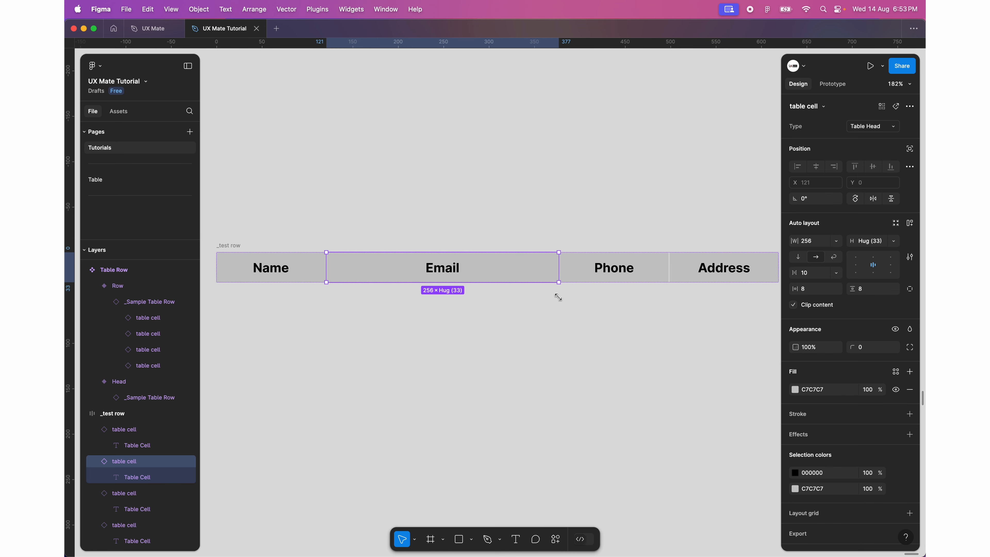
scroll(553, 319, "right", 1)
scroll(552, 334, "up", 1)
scroll(552, 334, "right", 1)
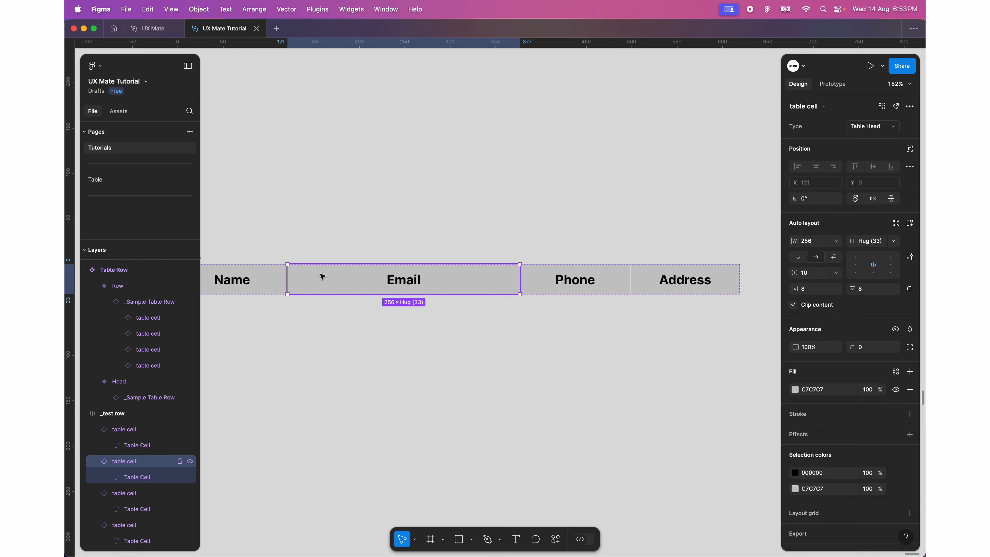
left_click(394, 286)
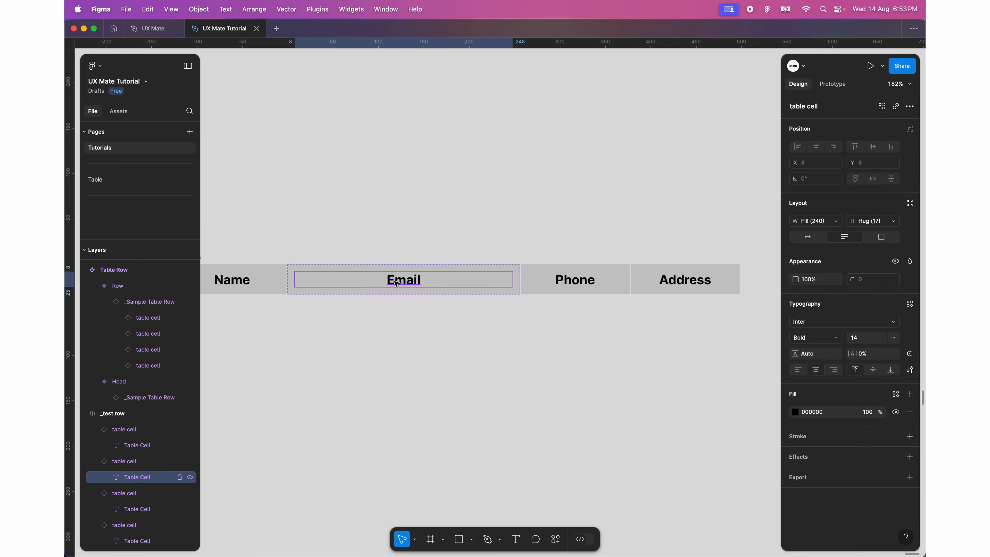
left_click(798, 370)
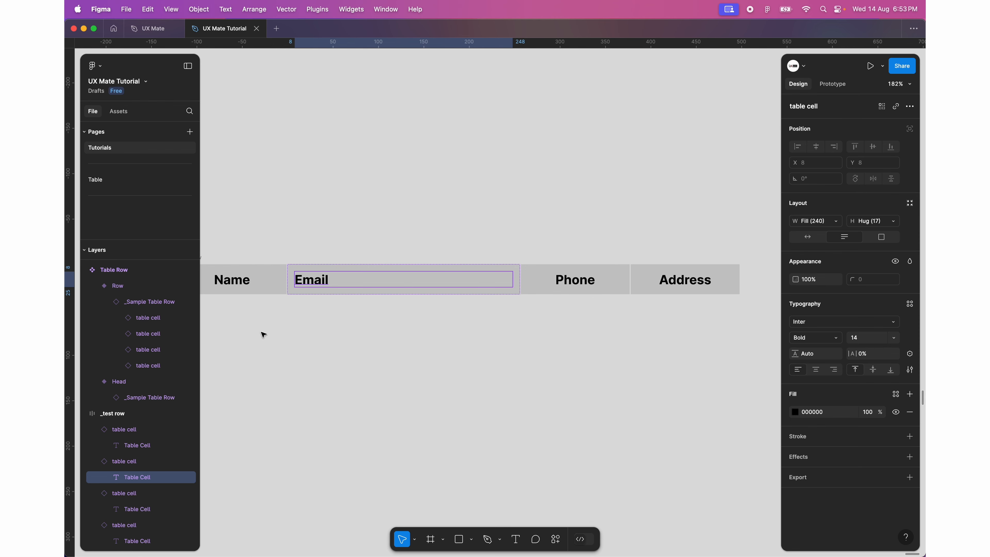
left_click(341, 333)
scroll(342, 333, "down", 3)
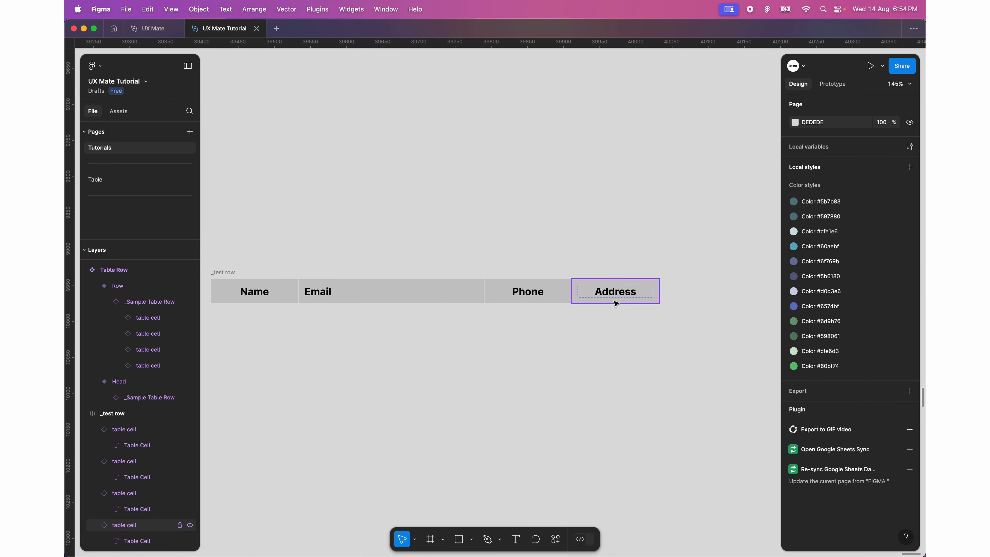
- Widen the Address cell at the end of _test row to about 328
left_click(616, 303)
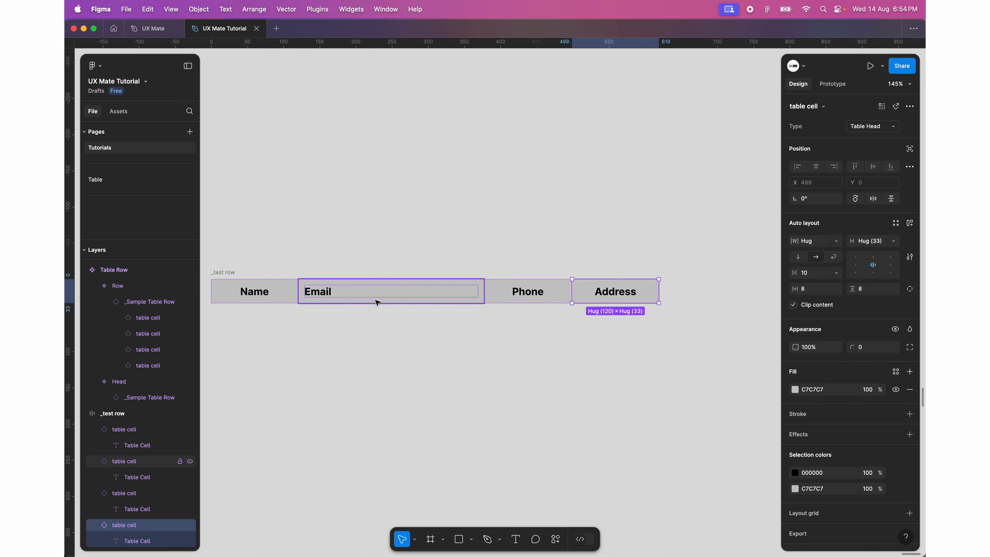
scroll(375, 299, "down", 5)
scroll(332, 294, "left", 5)
scroll(332, 294, "up", 3)
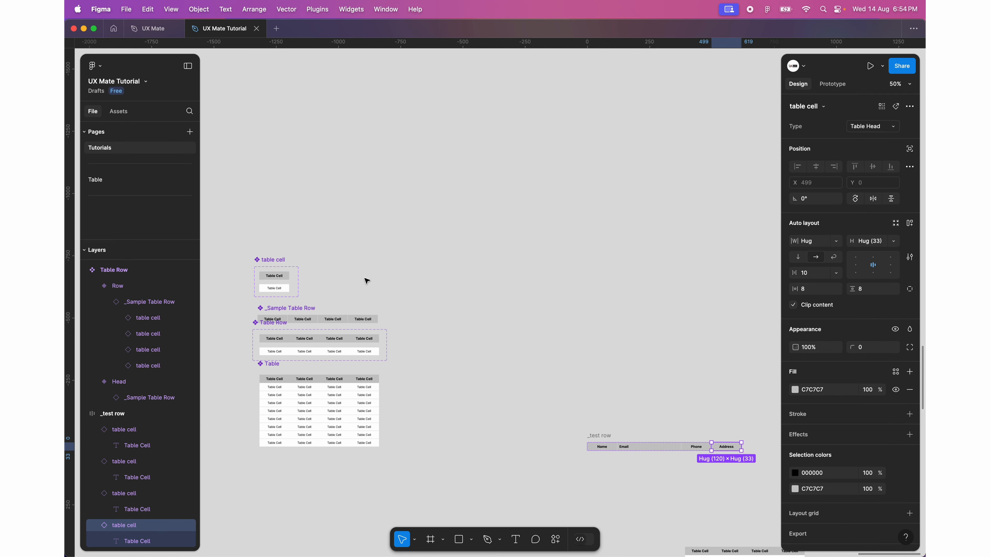
scroll(452, 312, "down", 3)
scroll(452, 312, "right", 2)
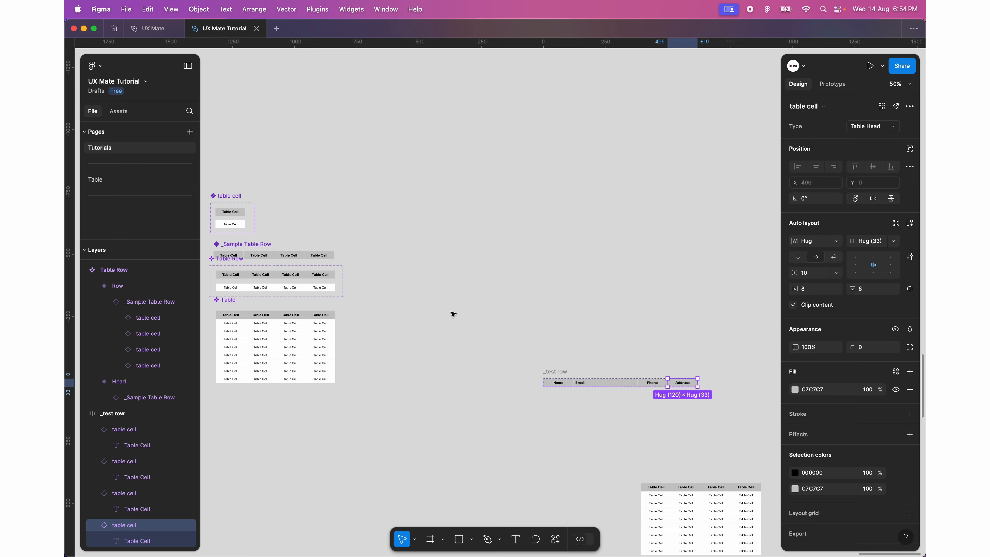
scroll(499, 323, "down", 2)
scroll(498, 324, "right", 2)
scroll(511, 332, "up", 5)
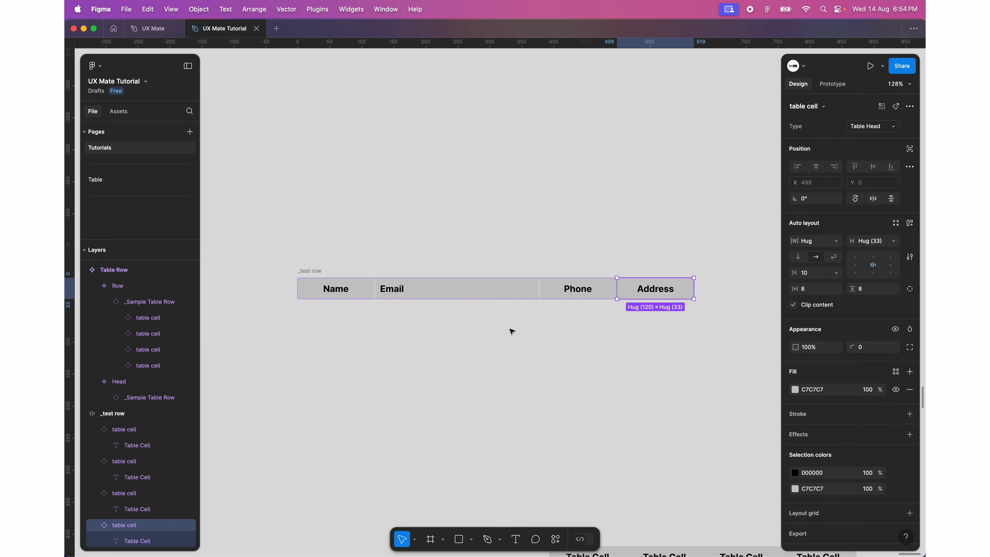
scroll(647, 371, "right", 2)
scroll(581, 322, "down", 2)
left_click_drag(568, 314, 666, 312)
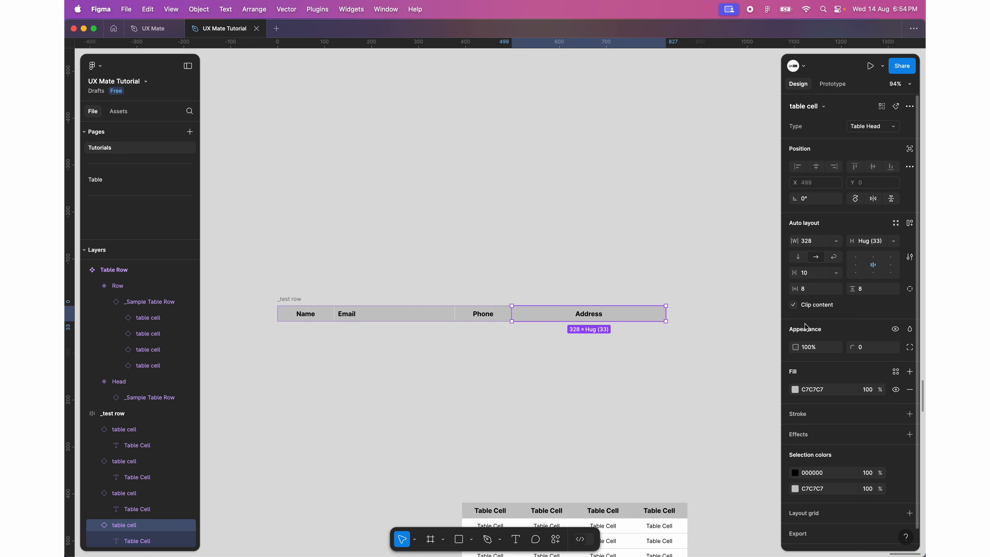
- Left-align the text in the Address cell of _test row
double_click(594, 313)
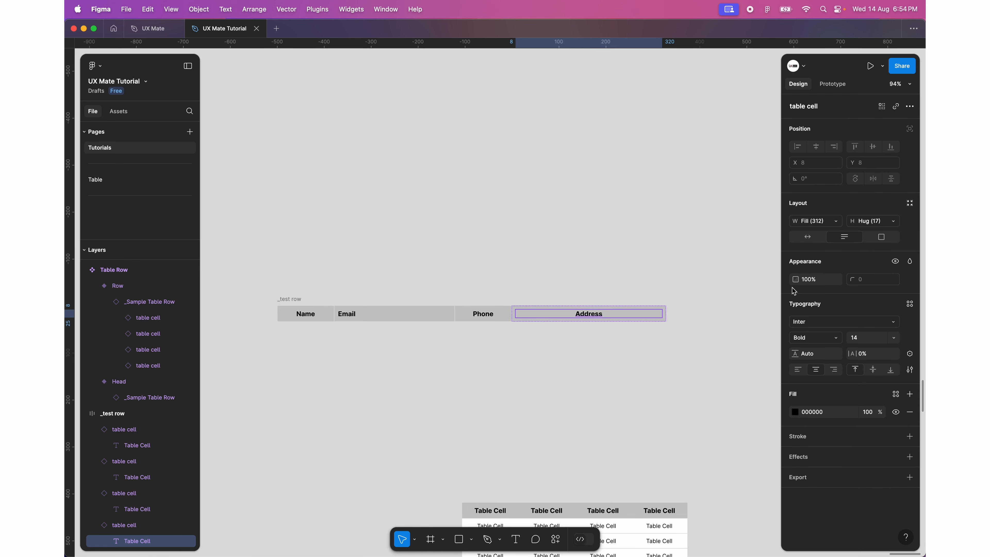
left_click(799, 371)
left_click(635, 382)
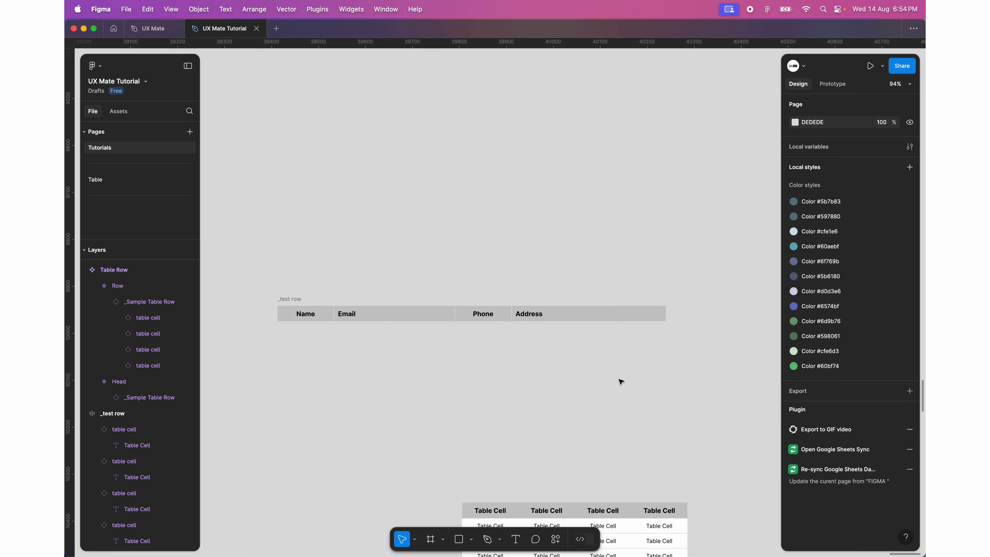
- Turn the _test row frame into a component
left_click(293, 300)
left_click(555, 539)
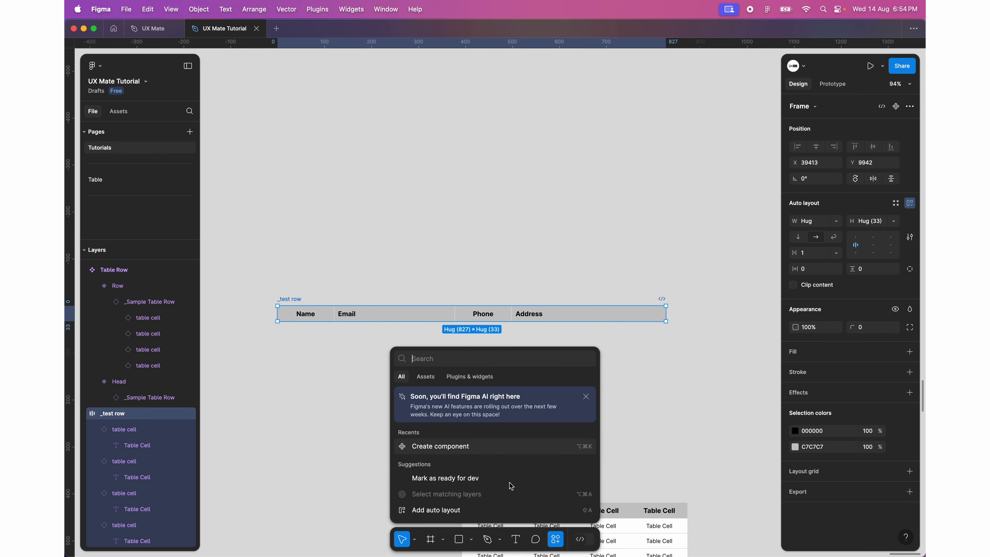
left_click(449, 446)
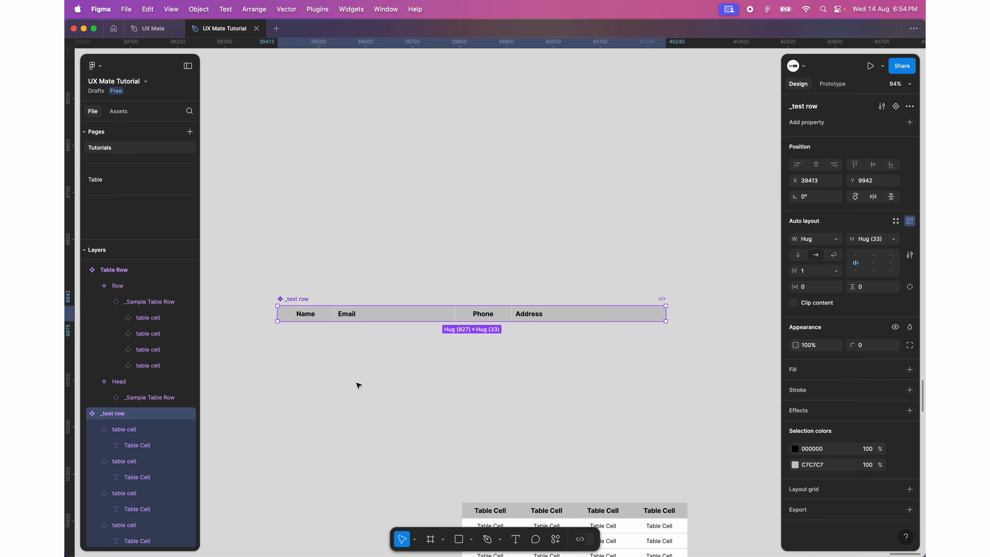
- Delete the Table instance below the _test row component
scroll(375, 454, "down", 5)
scroll(375, 453, "right", 3)
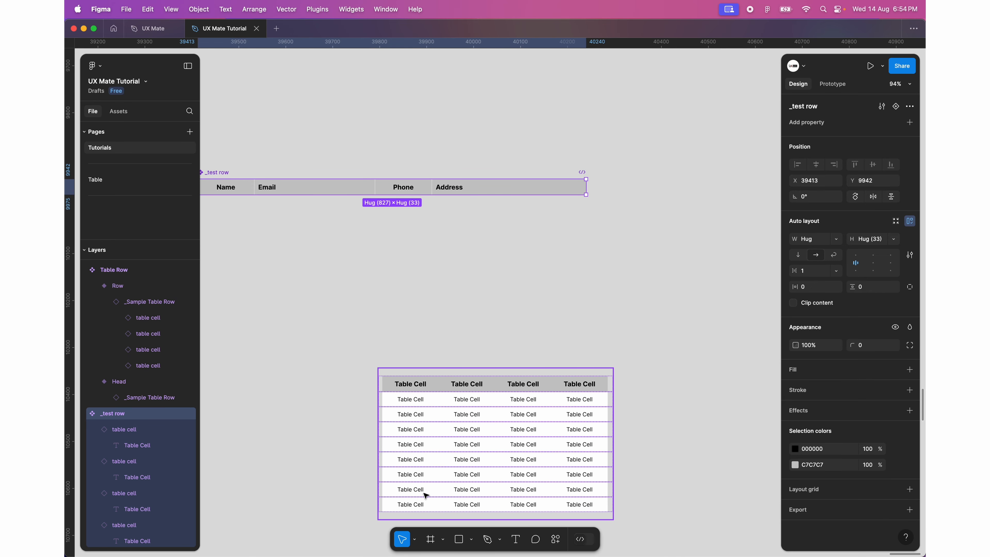
left_click(410, 423)
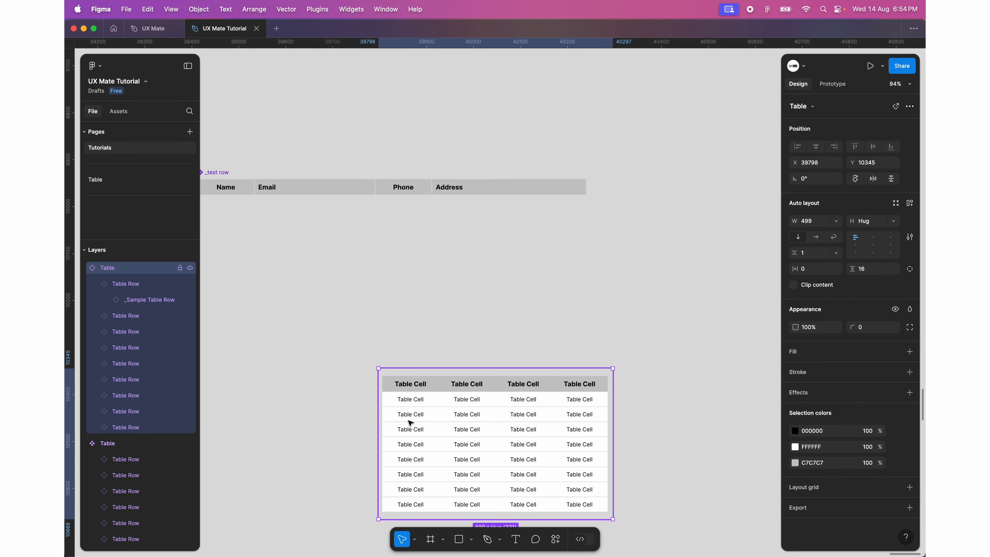
key("Delete")
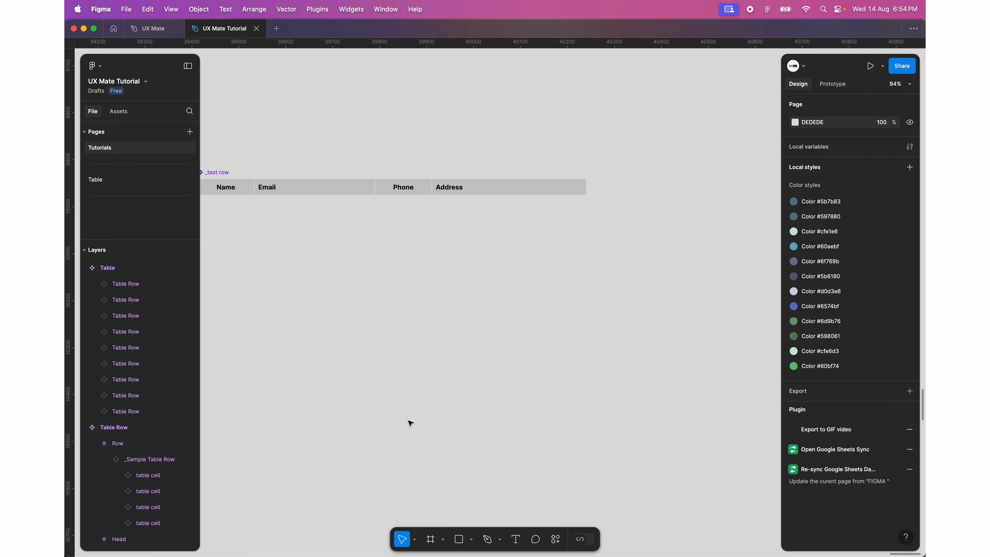
scroll(365, 283, "down", 10)
scroll(430, 236, "up", 7)
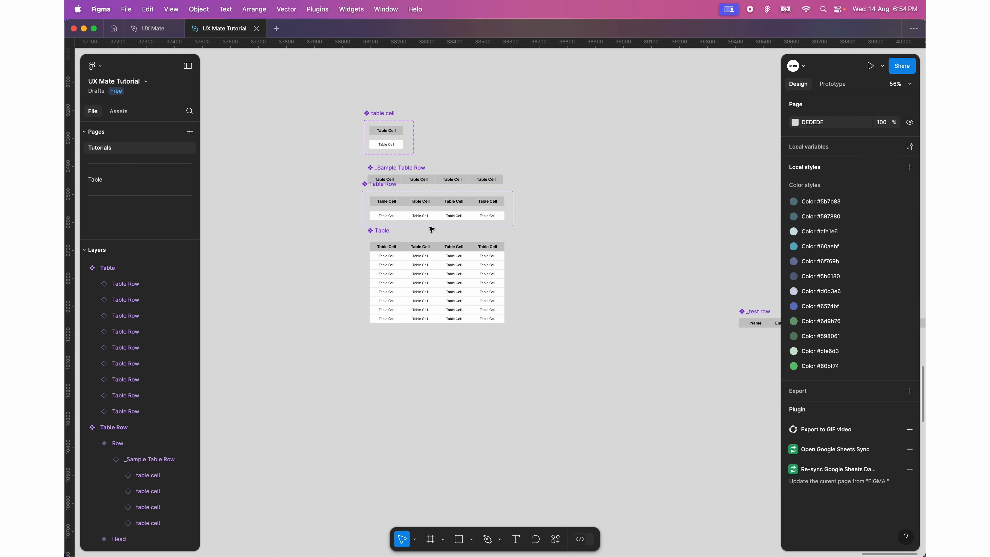
- Move the Table component further down, clear of the Table Row component set
left_click(377, 273)
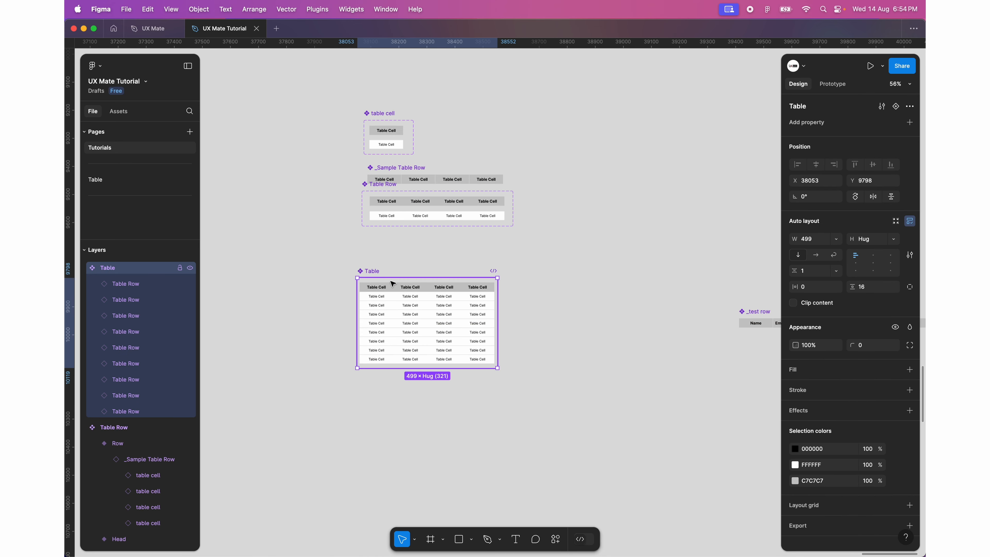
scroll(377, 284, "right", 4)
scroll(377, 285, "down", 3)
scroll(378, 296, "right", 3)
scroll(378, 297, "down", 2)
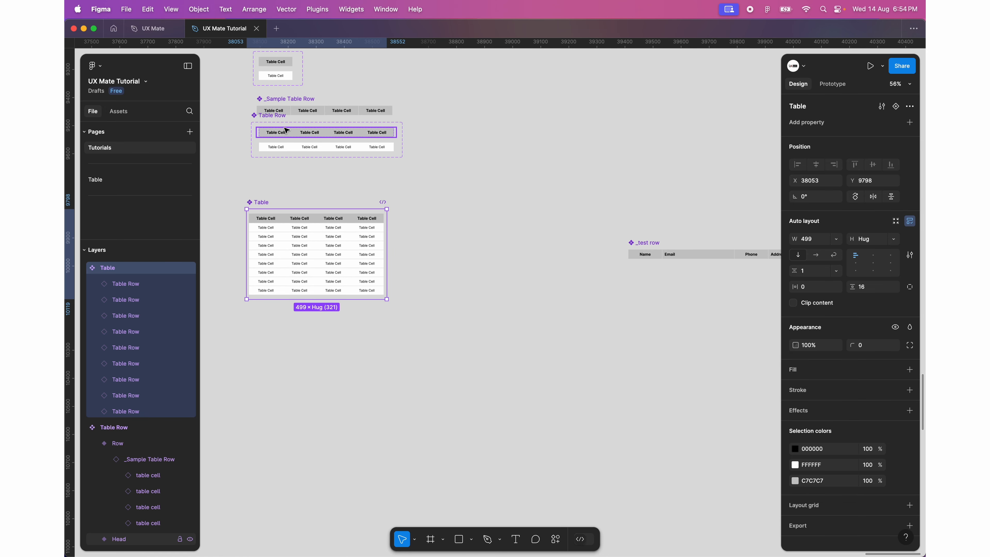
- Place an instance of the Table Row's Head variant in the empty space below the _test row component
left_click(281, 133)
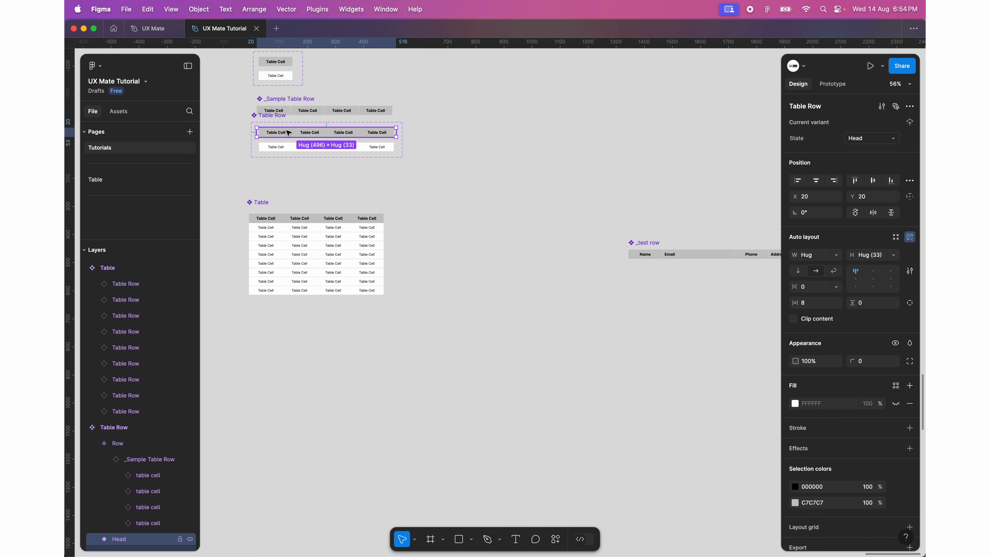
left_click_drag(280, 133, 680, 337)
scroll(677, 338, "right", 3)
scroll(643, 340, "up", 5)
scroll(642, 341, "up", 5)
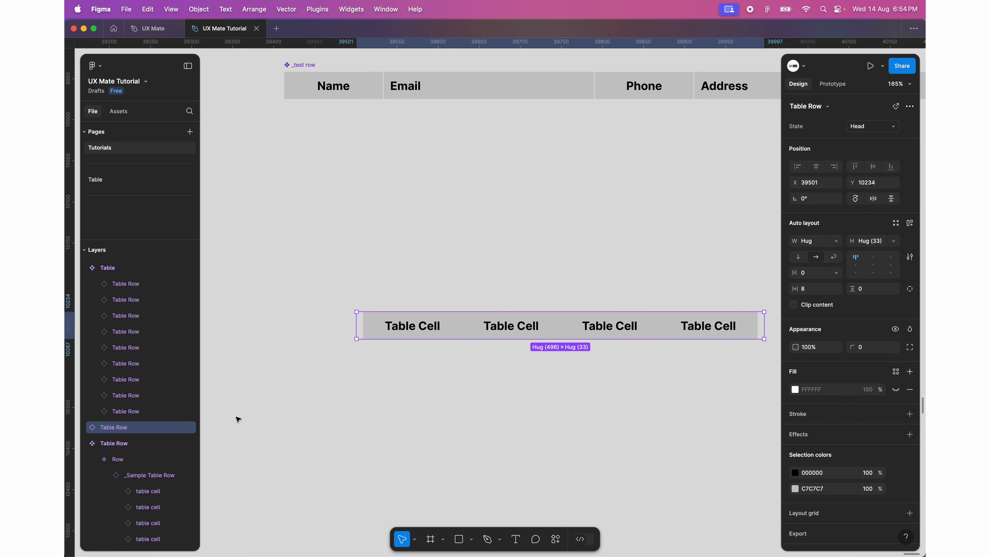
- Swap the _Sample Table Row nested in the new Table Row instance for the _test row component
double_click(510, 324)
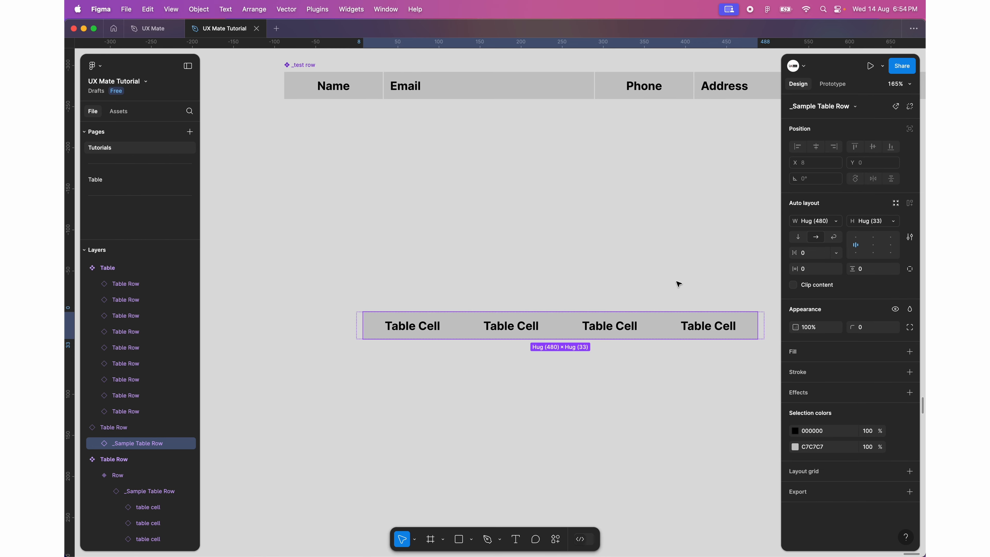
left_click(856, 107)
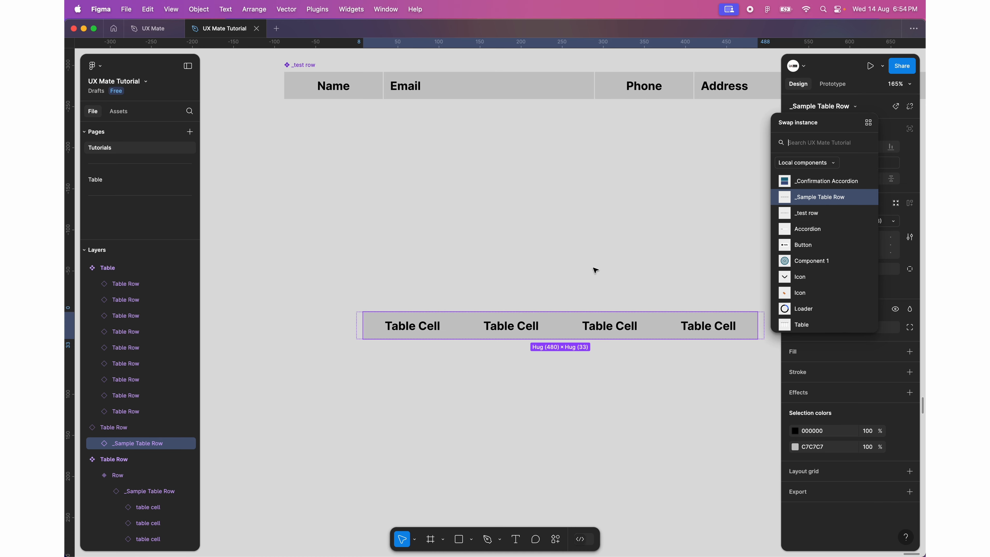
scroll(592, 269, "up", 5)
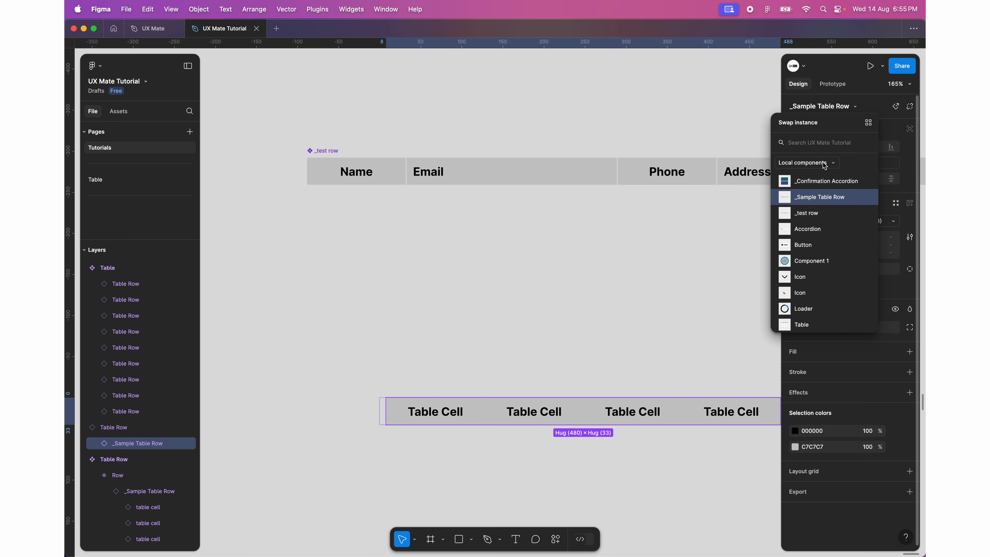
left_click(823, 215)
scroll(586, 321, "down", 5)
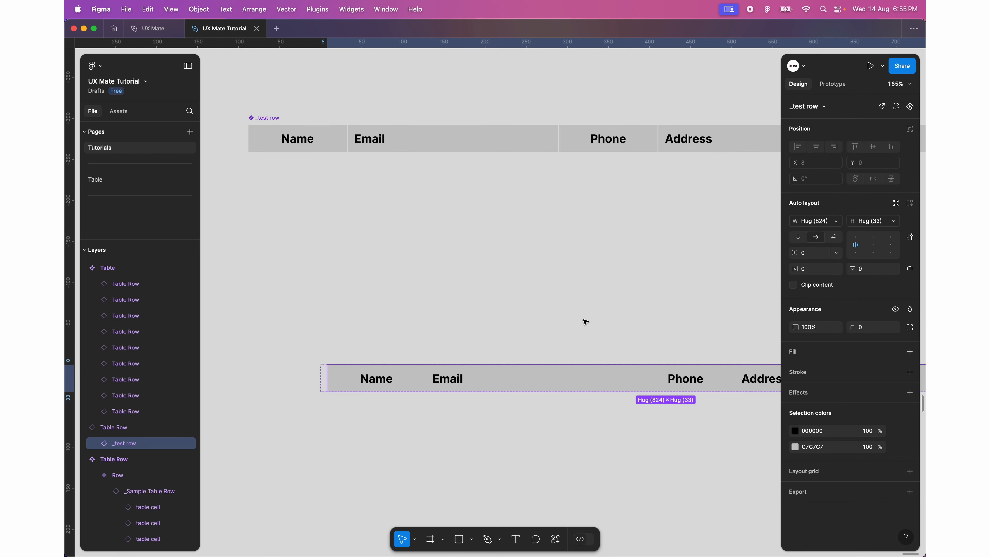
scroll(585, 322, "left", 2)
scroll(585, 322, "down", 1)
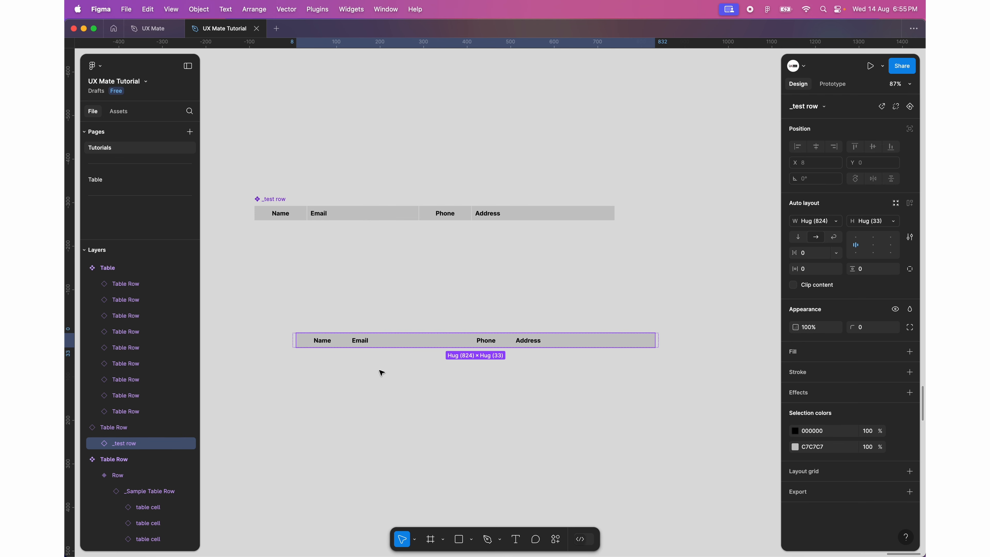
key("super+v")
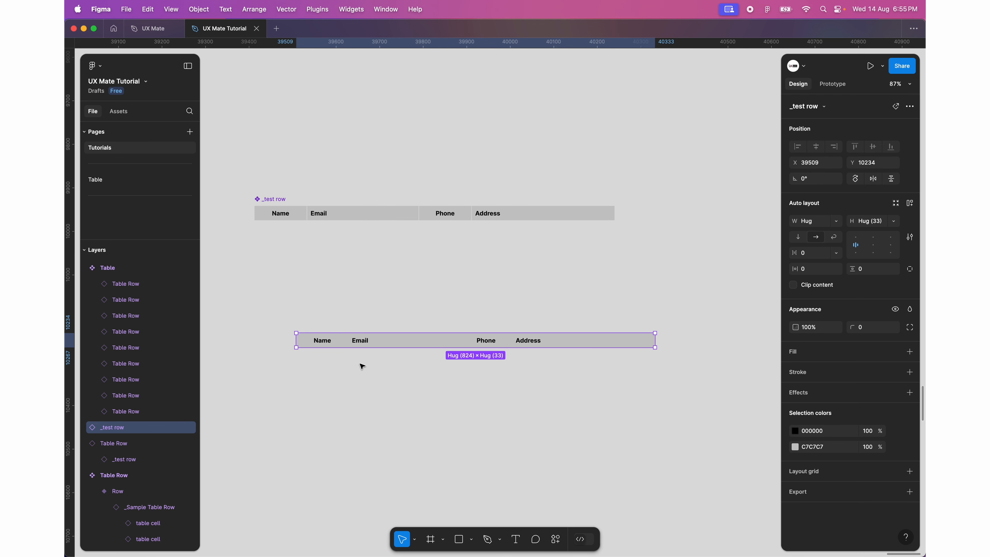
key("Delete")
- Duplicate the Table Row instance that holds _test row directly below itself
left_click(111, 430)
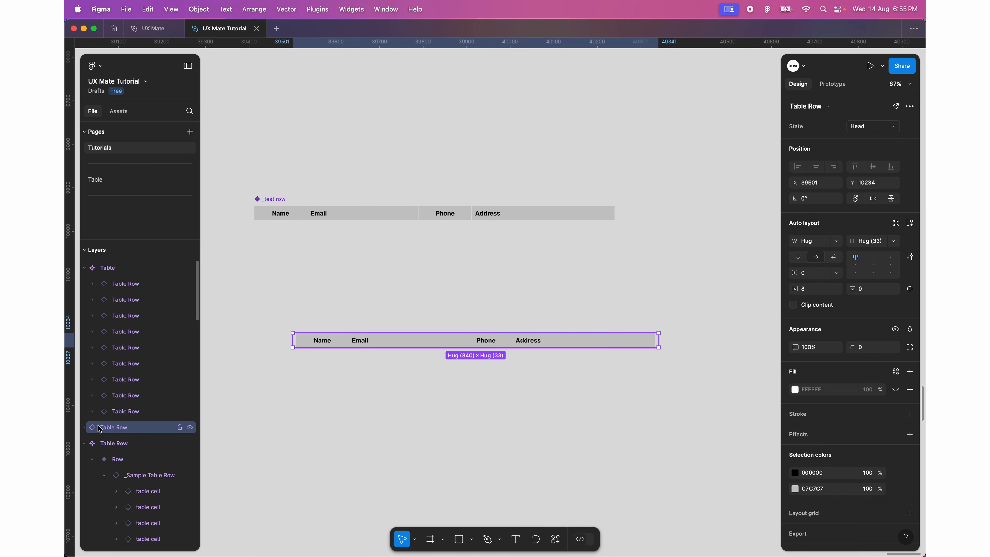
scroll(243, 386, "up", 5)
left_click_drag(370, 312, 374, 335)
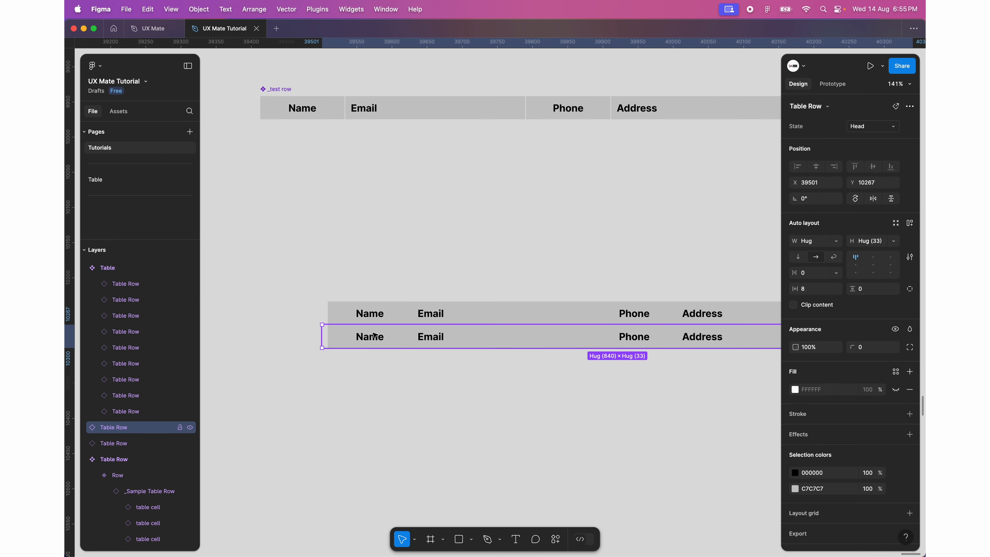
- Wrap both Table Row instances in a vertical auto layout frame with a gap of 1
left_click_drag(299, 288, 412, 371)
key("shift+a")
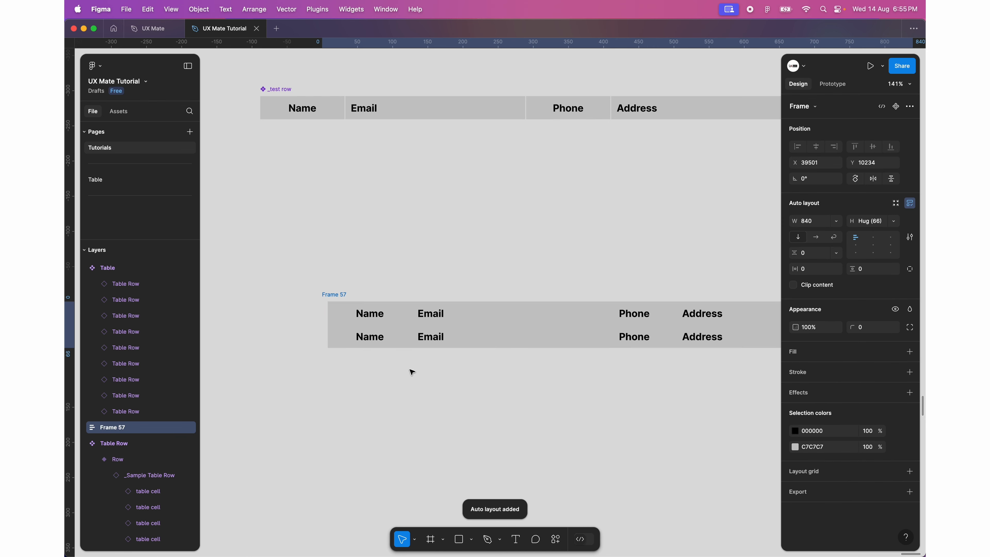
left_click(811, 256)
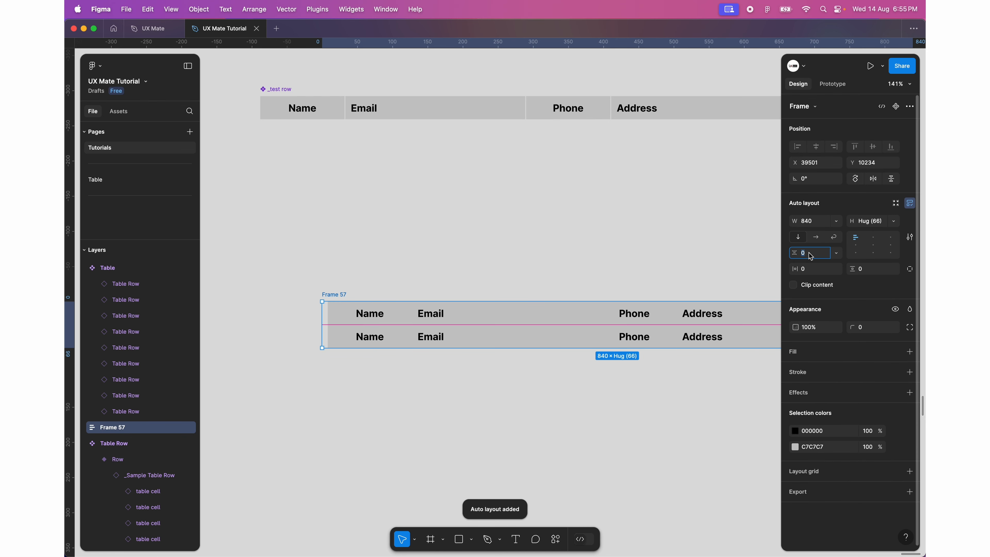
- Set the State of the second Table Row in Frame 57 to Row
left_click(575, 342)
double_click(575, 342)
left_click(527, 320)
left_click(527, 334)
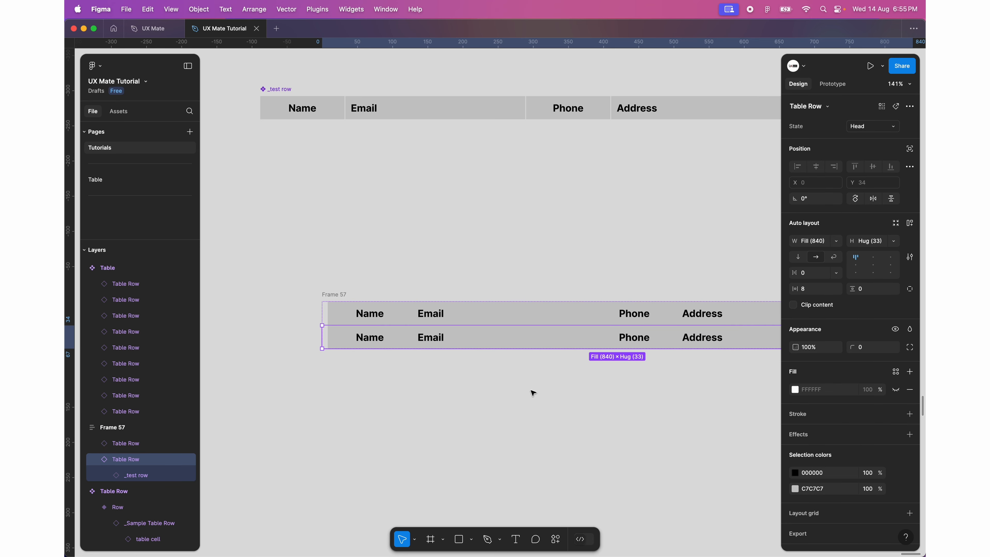
scroll(534, 392, "right", 3)
scroll(534, 392, "up", 1)
left_click(888, 129)
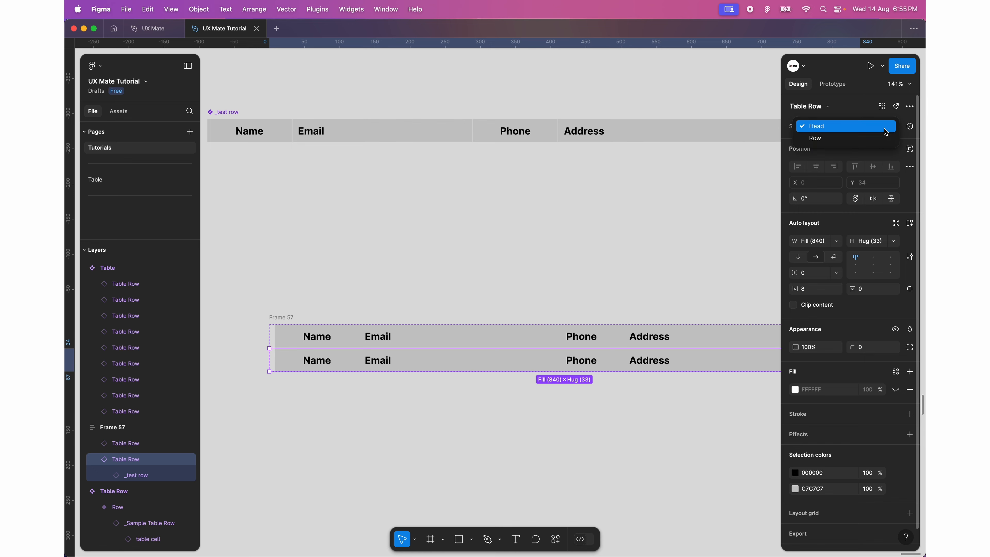
left_click(878, 140)
scroll(497, 371, "down", 3)
scroll(497, 370, "right", 1)
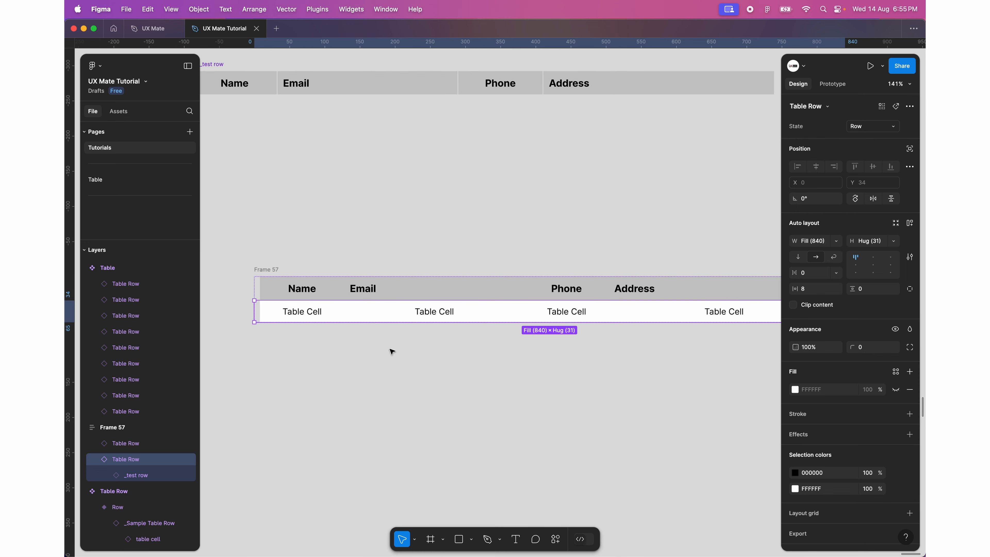
- Left-align the text of the body cell under Email in Frame 57
scroll(391, 351, "down", 2)
scroll(391, 351, "right", 2)
scroll(395, 317, "down", 5)
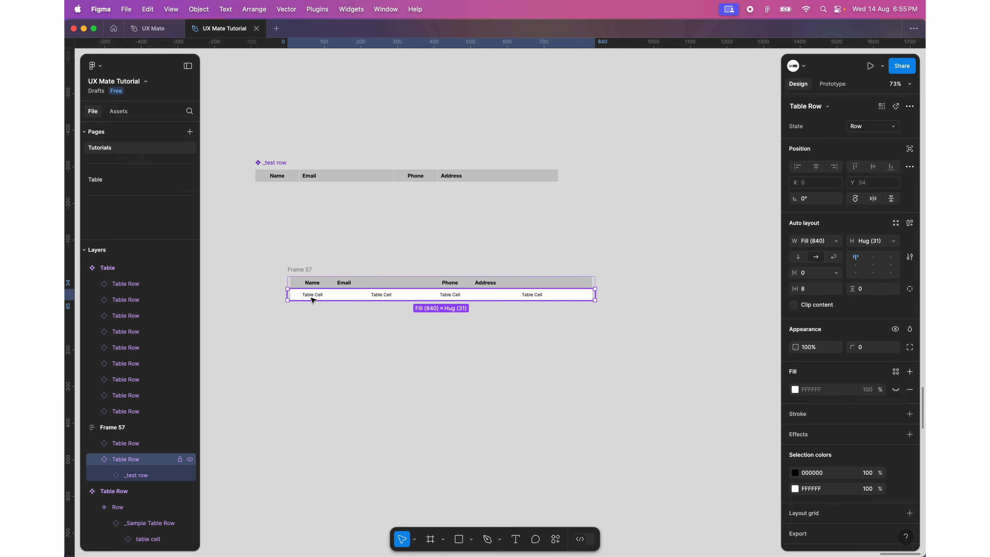
scroll(313, 301, "down", 5)
scroll(314, 300, "left", 2)
scroll(375, 179, "right", 2)
scroll(420, 361, "up", 5)
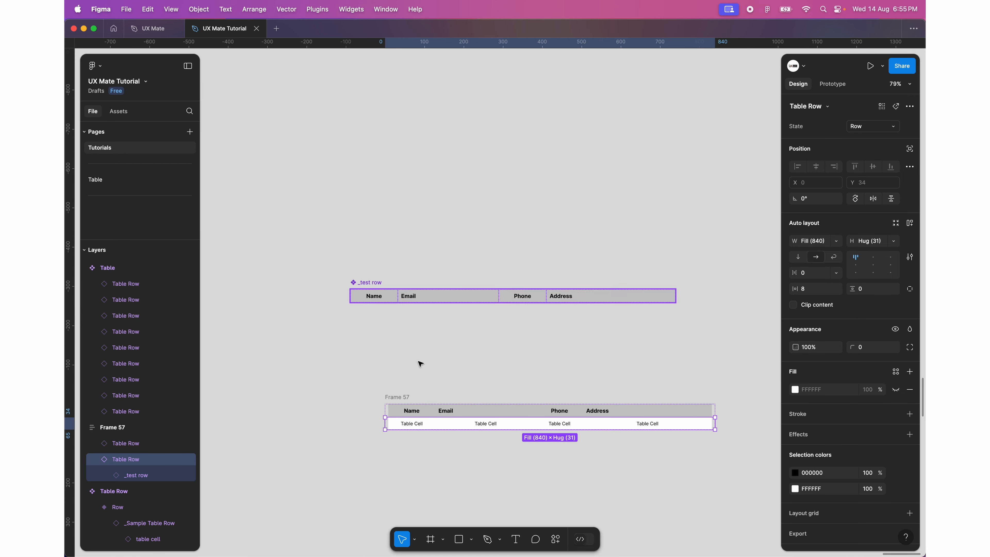
scroll(406, 376, "up", 3)
double_click(387, 345)
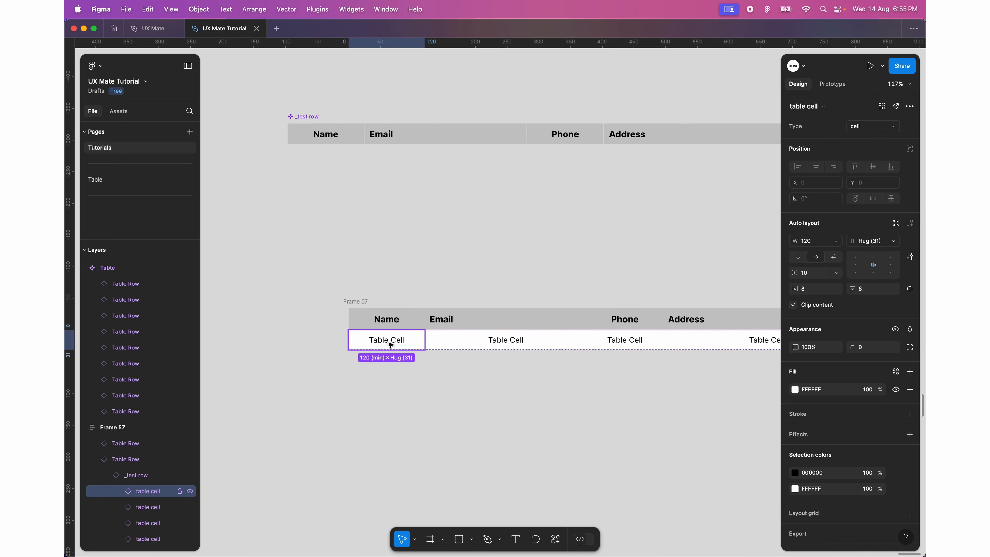
left_click(468, 341)
double_click(494, 342)
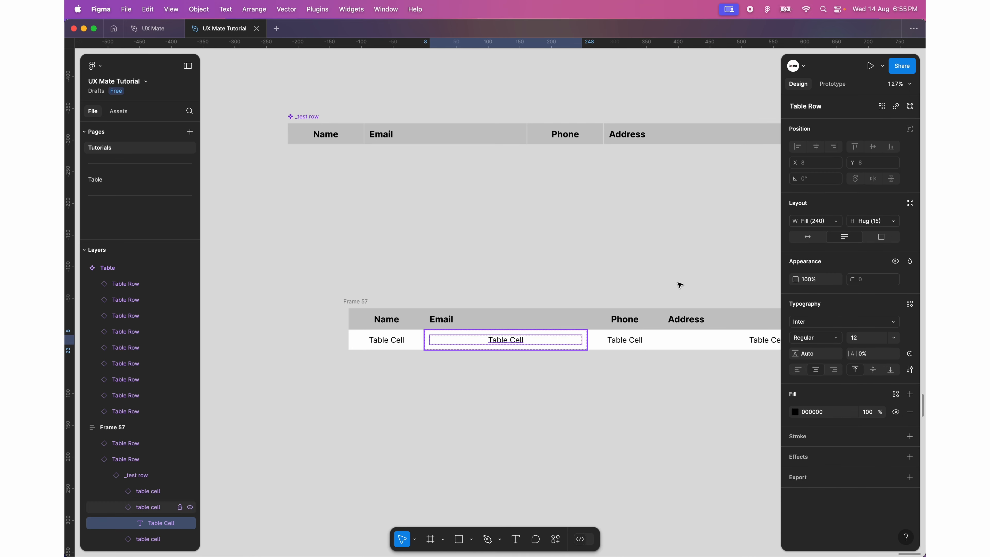
scroll(603, 402, "right", 2)
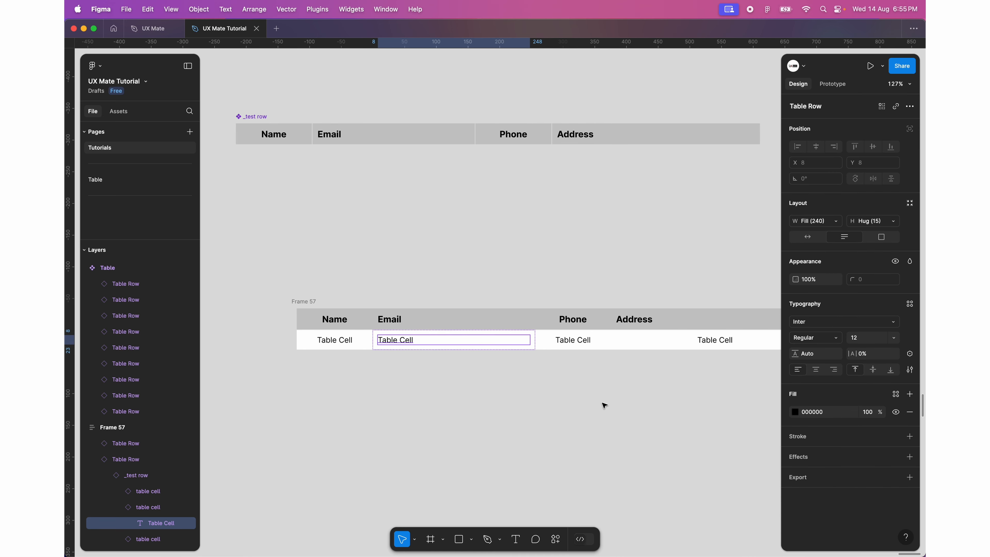
- Left-align the text of the body cell under Address in Frame 57
left_click(712, 343)
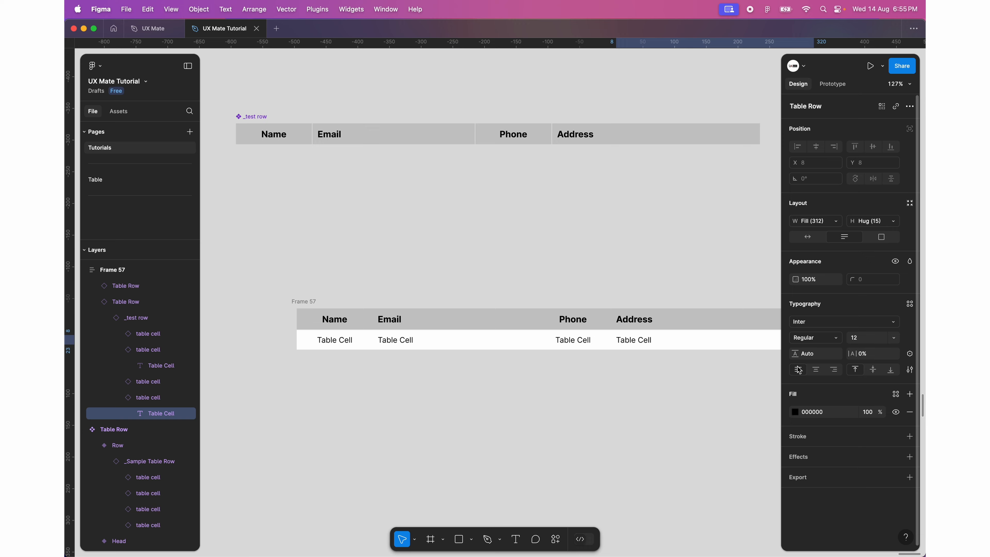
scroll(605, 396, "down", 3)
left_click(605, 395)
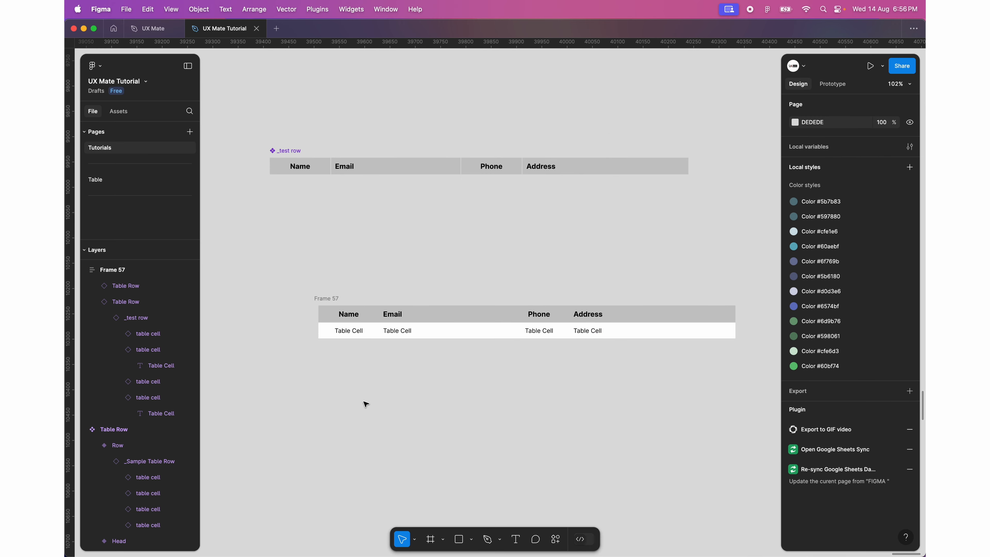
scroll(341, 235, "down", 5)
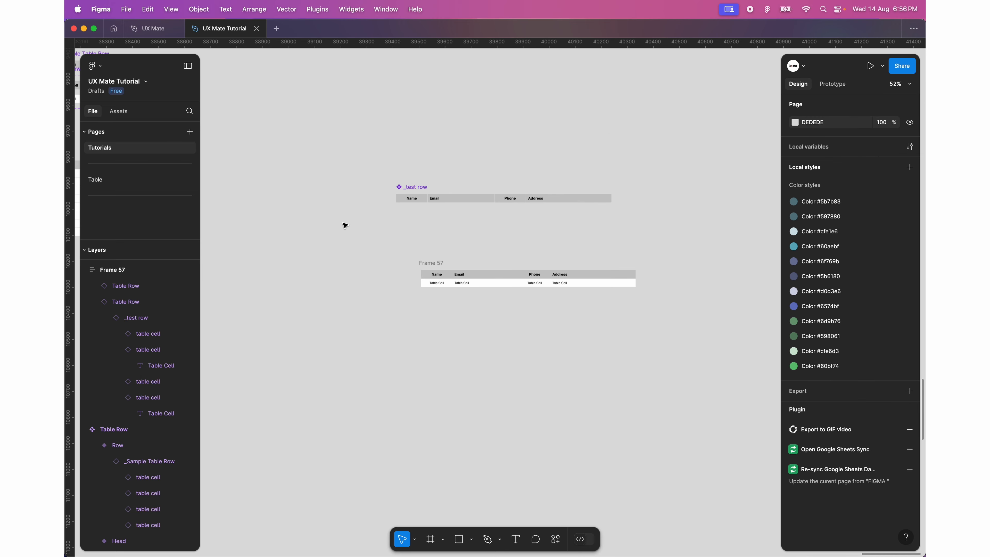
scroll(343, 223, "left", 5)
scroll(342, 148, "right", 10)
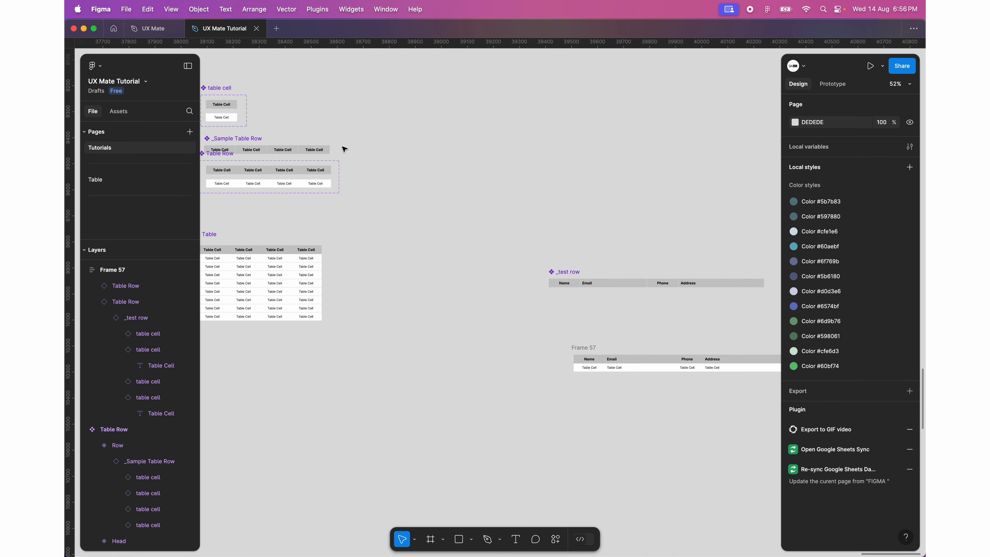
scroll(575, 291, "up", 5)
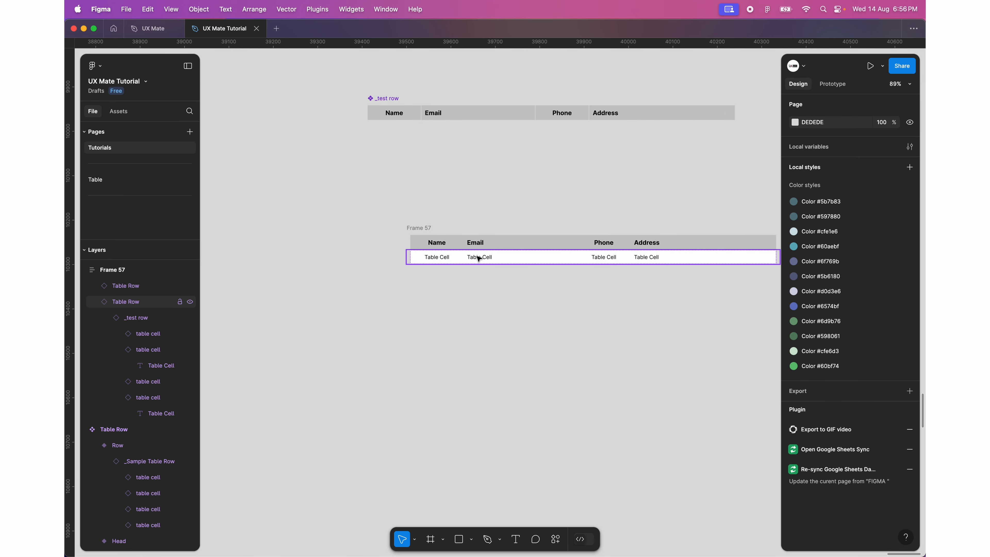
scroll(483, 261, "up", 5)
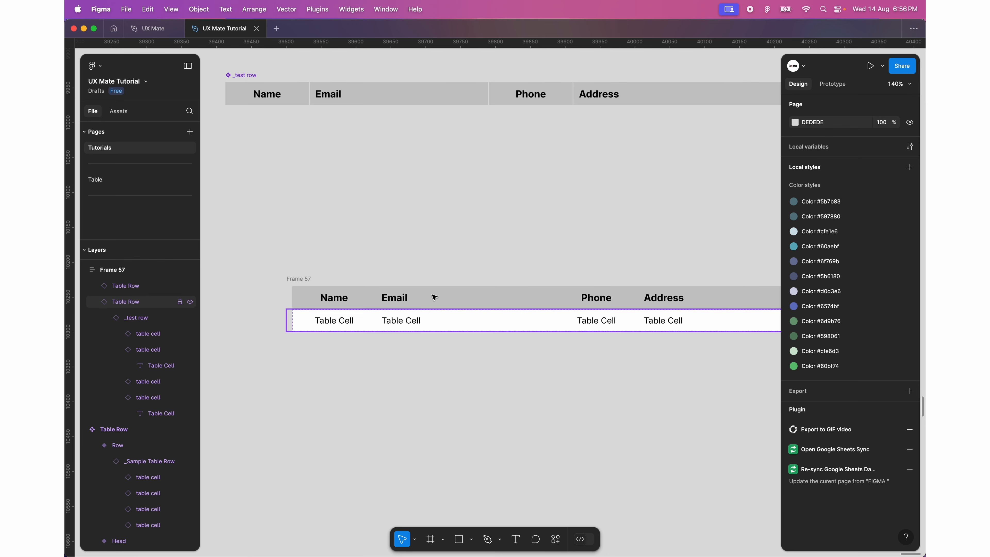
- Duplicate the body row in Frame 57 eight times to fill out the table
scroll(595, 114, "up", 1)
scroll(595, 114, "right", 1)
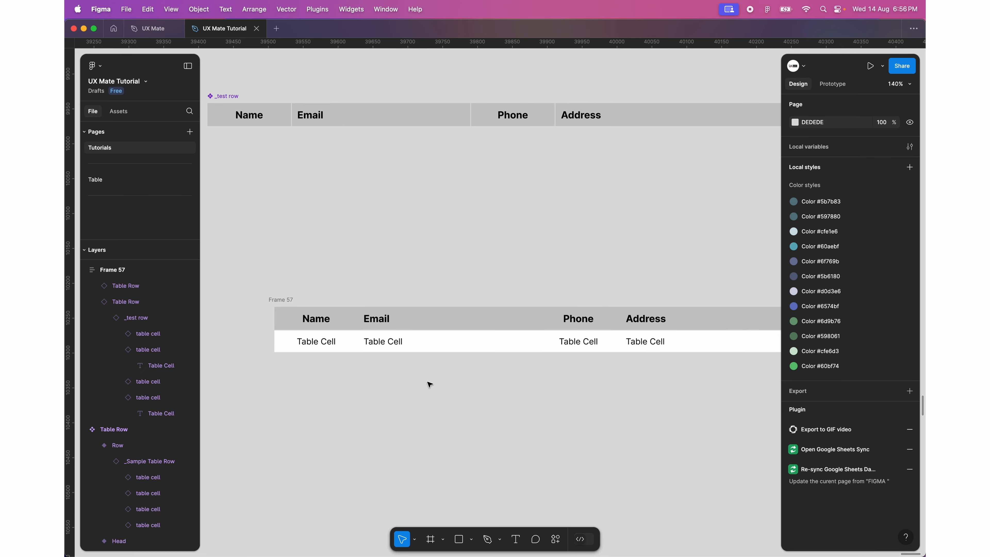
left_click(431, 340)
key("super+d")
key("super+d")
key("super+d")
key("super+d")
key("super+d")
key("super+d")
key("super+d")
key("super+d")
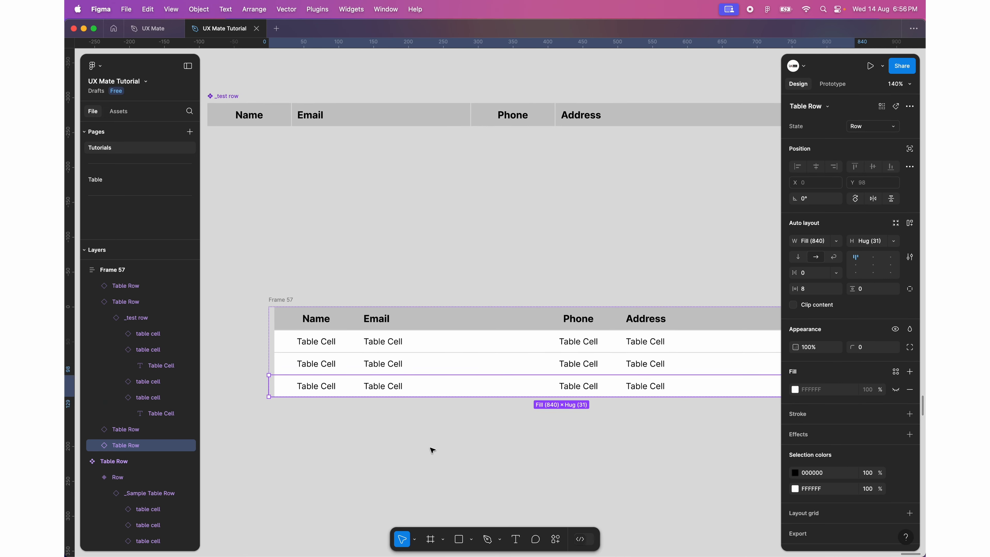
scroll(432, 451, "down", 5)
scroll(431, 450, "right", 2)
scroll(432, 451, "down", 5)
left_click(427, 452)
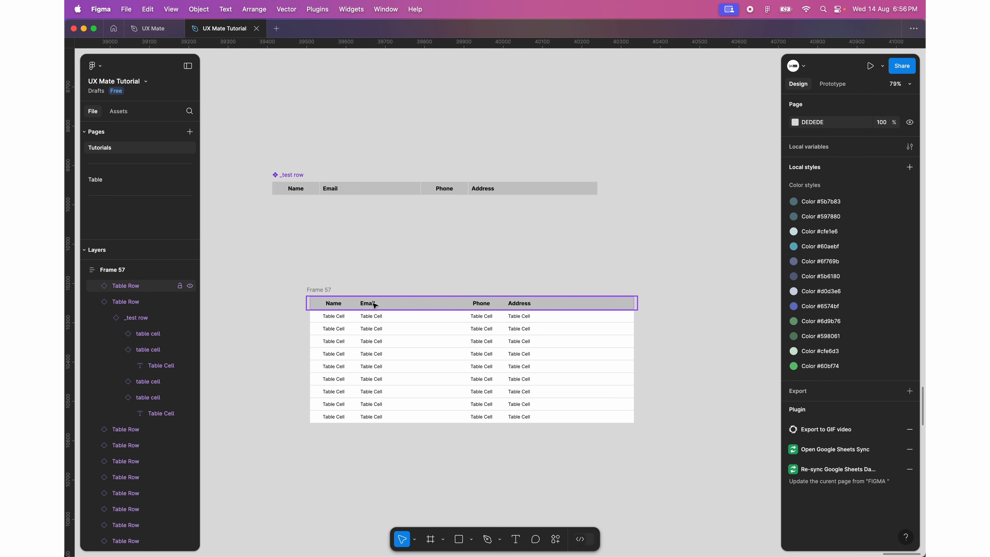
- Widen the Email cell in the _test row component to about 296
double_click(343, 189)
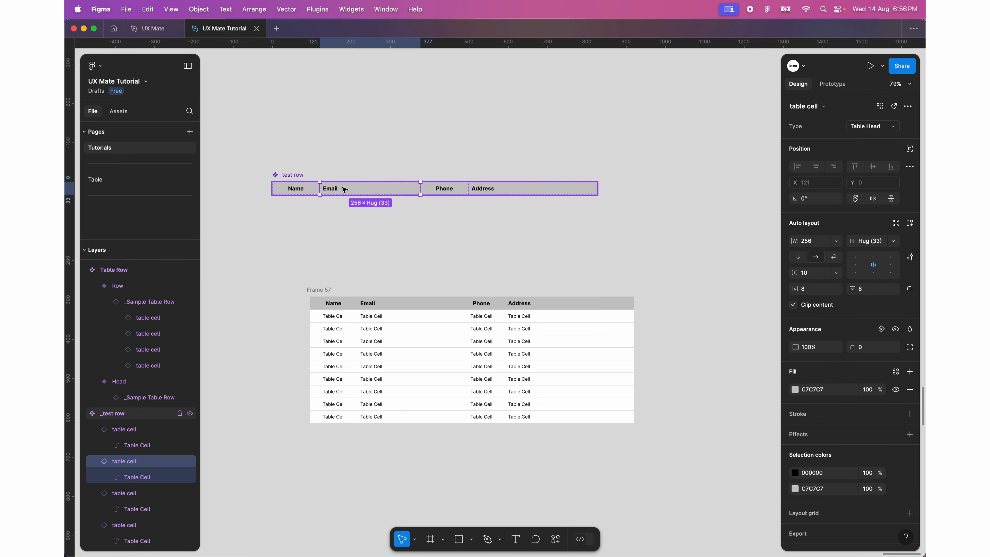
scroll(345, 186, "up", 5)
scroll(440, 252, "down", 2)
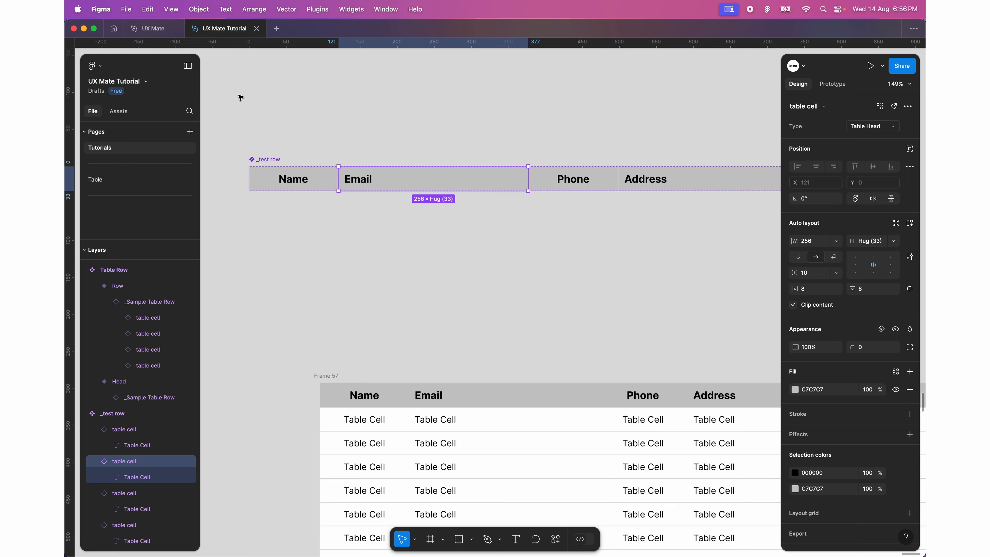
scroll(451, 231, "down", 5)
left_click_drag(501, 195, 521, 190)
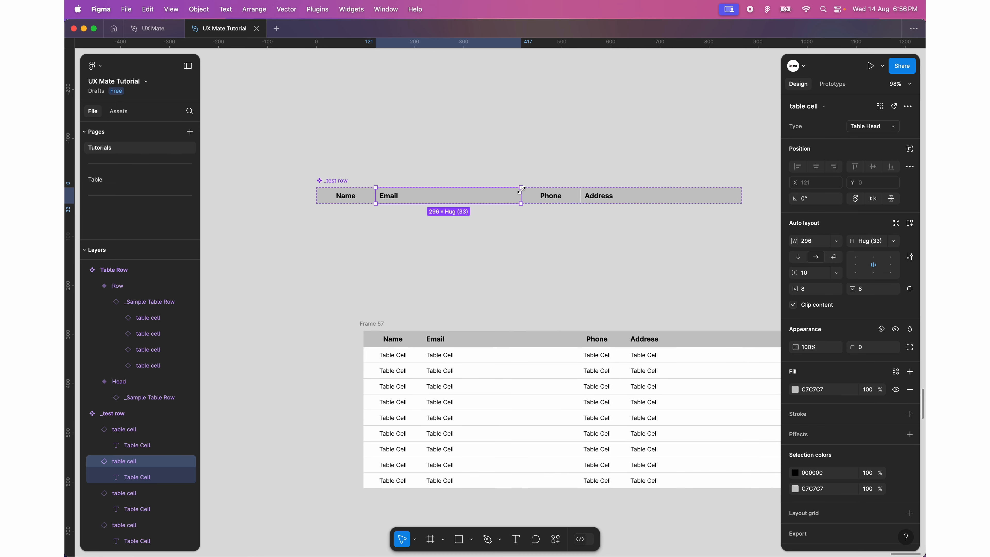
- Narrow the Address cell in the _test row component to about 196
left_click(606, 195)
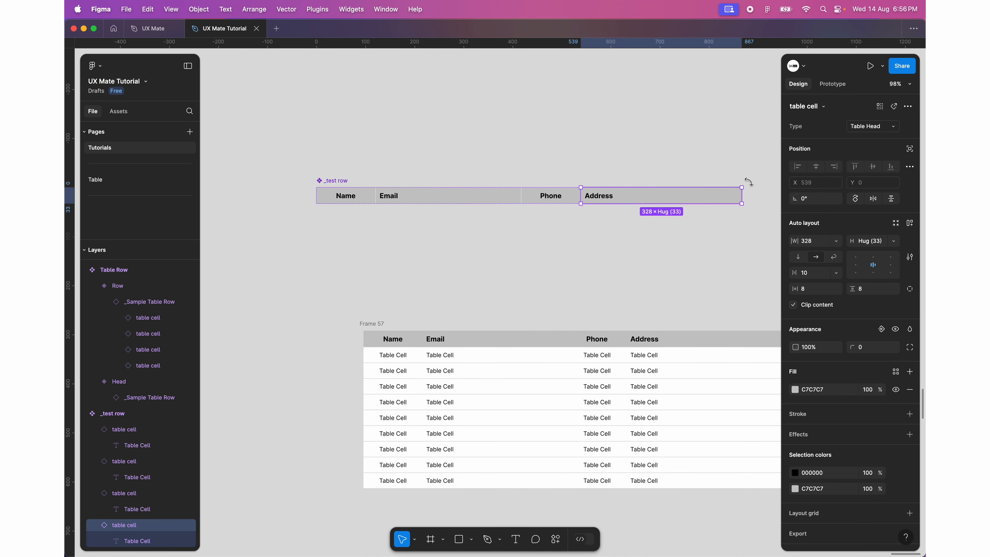
left_click_drag(741, 199, 677, 204)
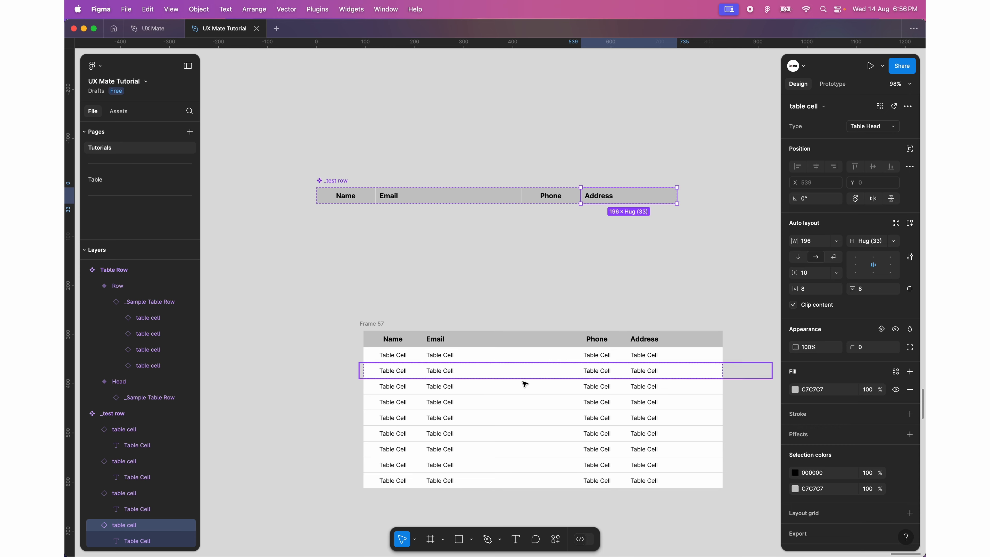
- Set Frame 57's width to hug its contents
scroll(541, 316, "down", 2)
scroll(541, 316, "right", 2)
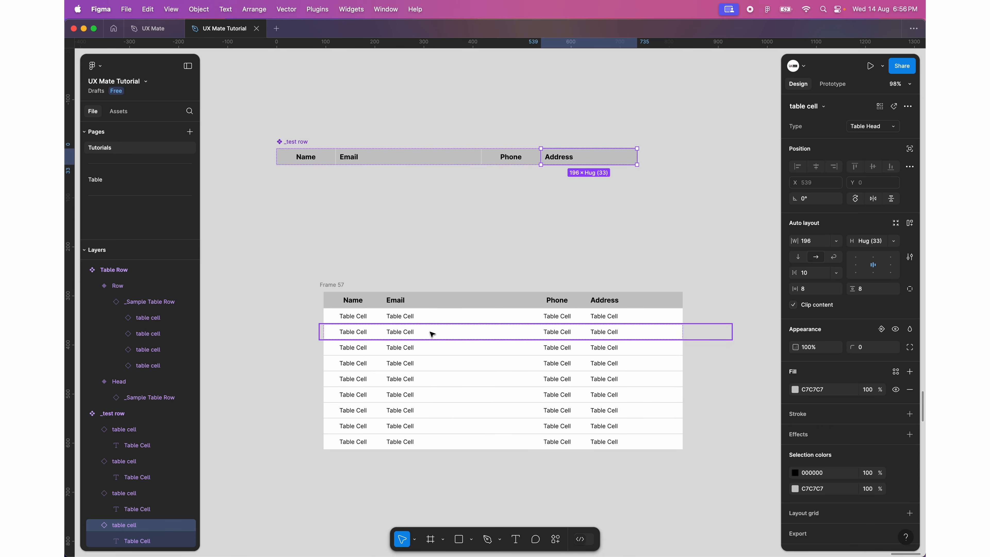
left_click(336, 288)
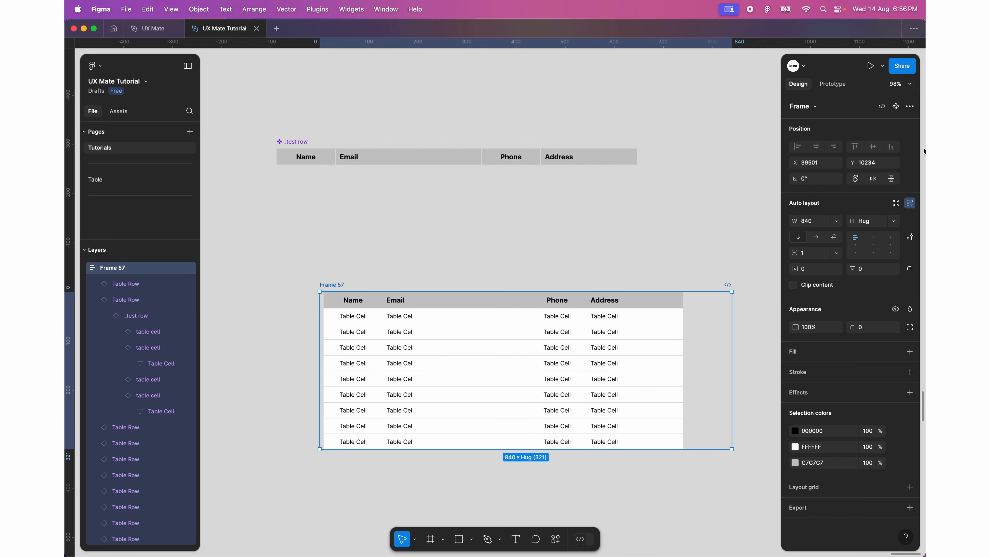
left_click(836, 220)
left_click(836, 230)
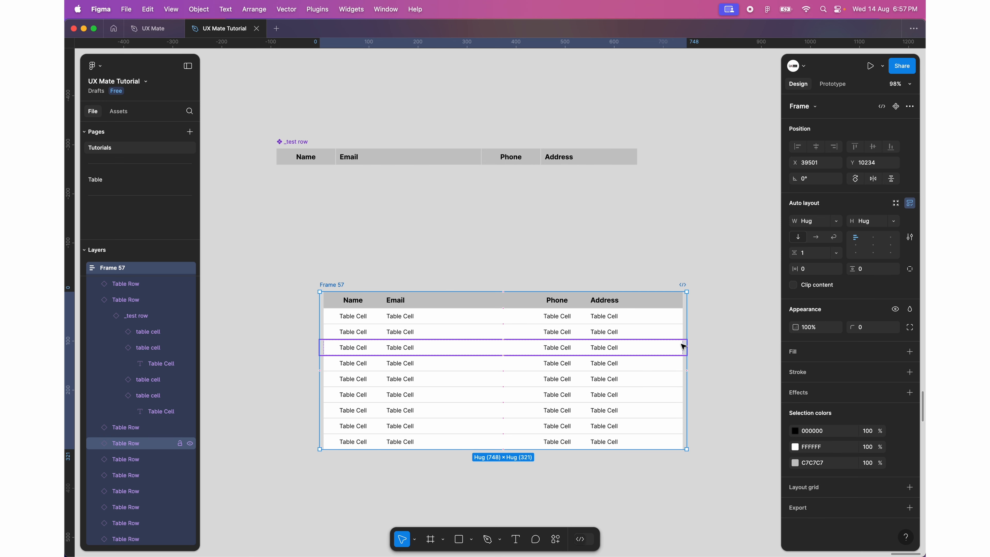
- Widen the Email cell in the _test row component so that the row is about 884 wide
double_click(413, 157)
left_click_drag(482, 157, 554, 167)
left_click(510, 223)
- Move Frame 57 directly beneath the _test row component, to X 39413 and Y 10165
scroll(511, 223, "down", 1)
scroll(504, 223, "down", 5)
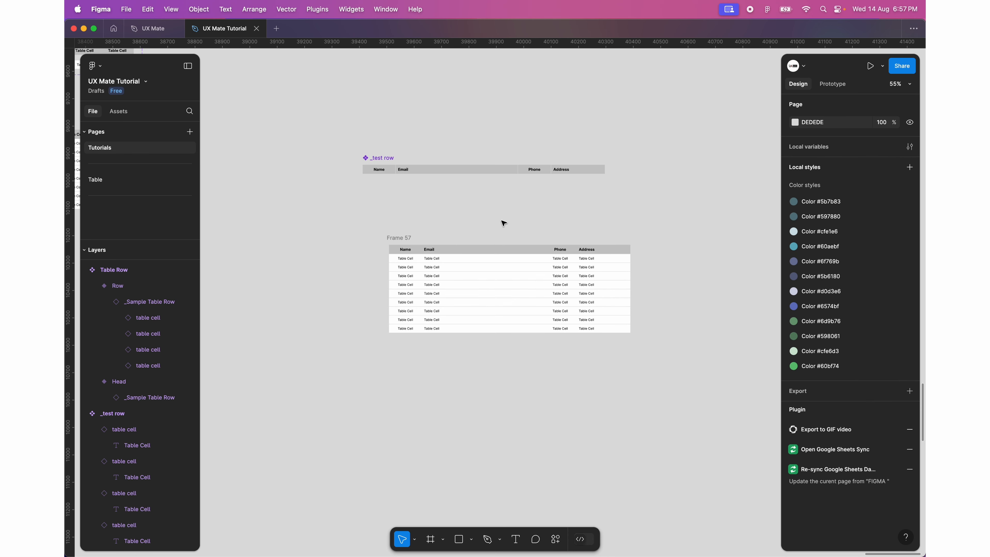
left_click_drag(399, 236, 375, 218)
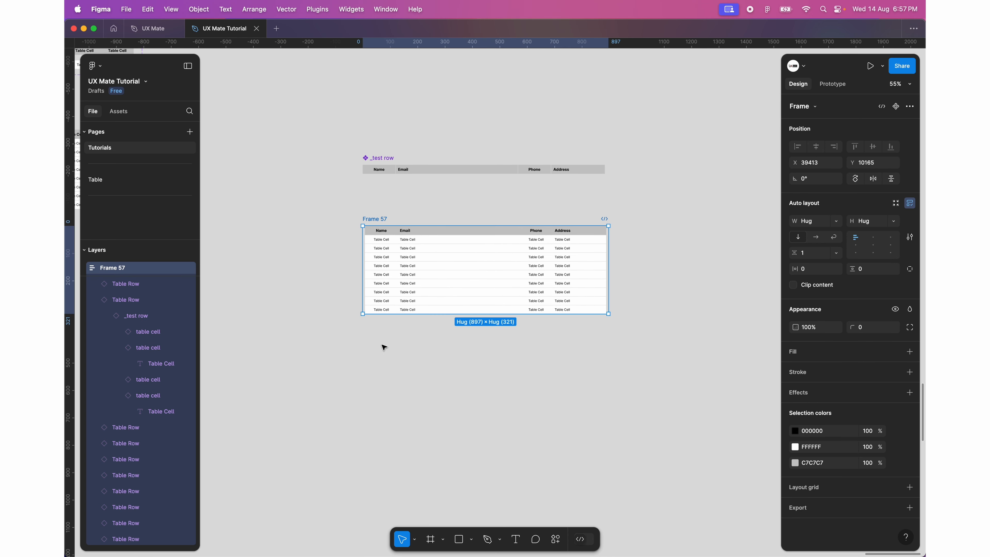
left_click(399, 384)
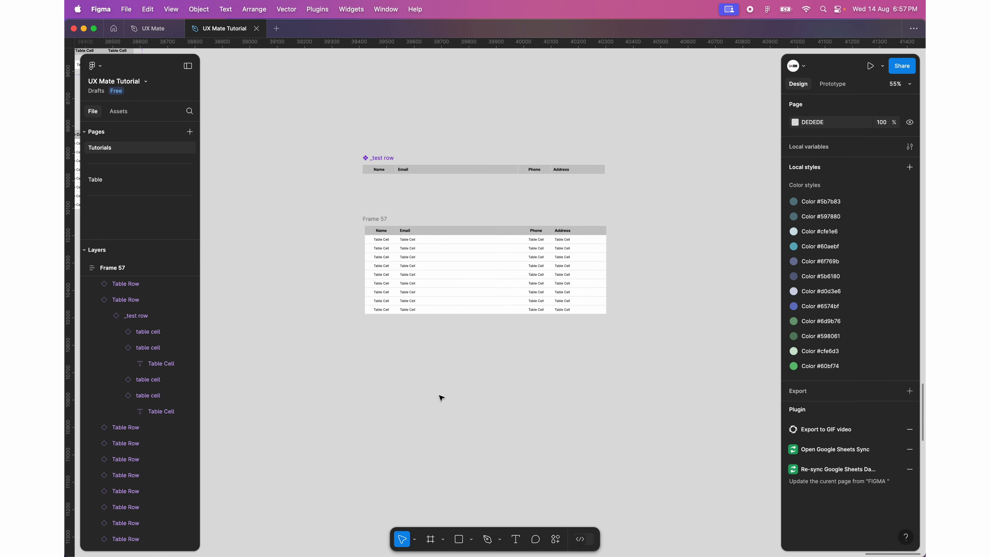
- Select the text of all body cells in the Name column of Frame 57, and clear the selection
scroll(387, 377, "up", 5)
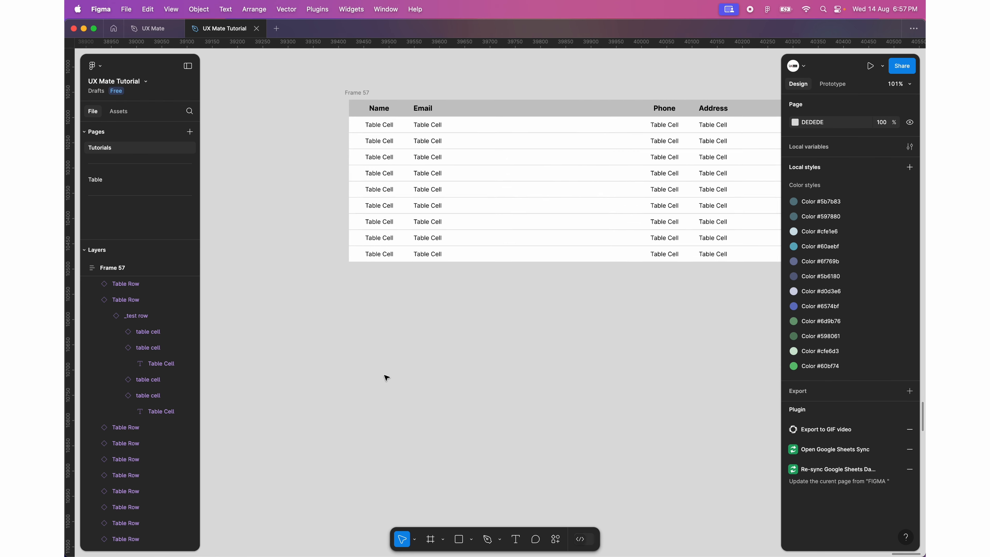
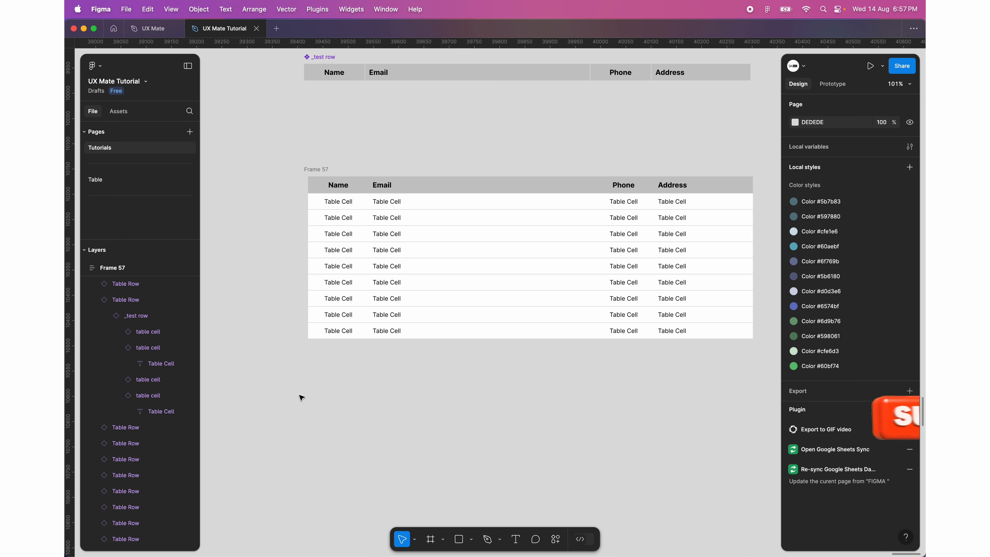
left_click_drag(310, 388, 334, 200)
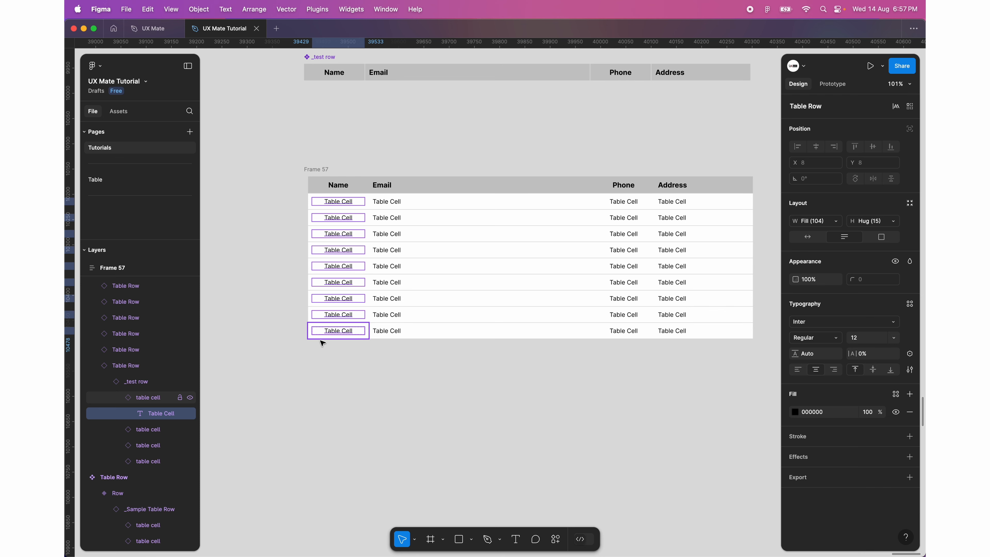
left_click(329, 365)
- Rename Frame 57 as Test Table
scroll(328, 365, "down", 6)
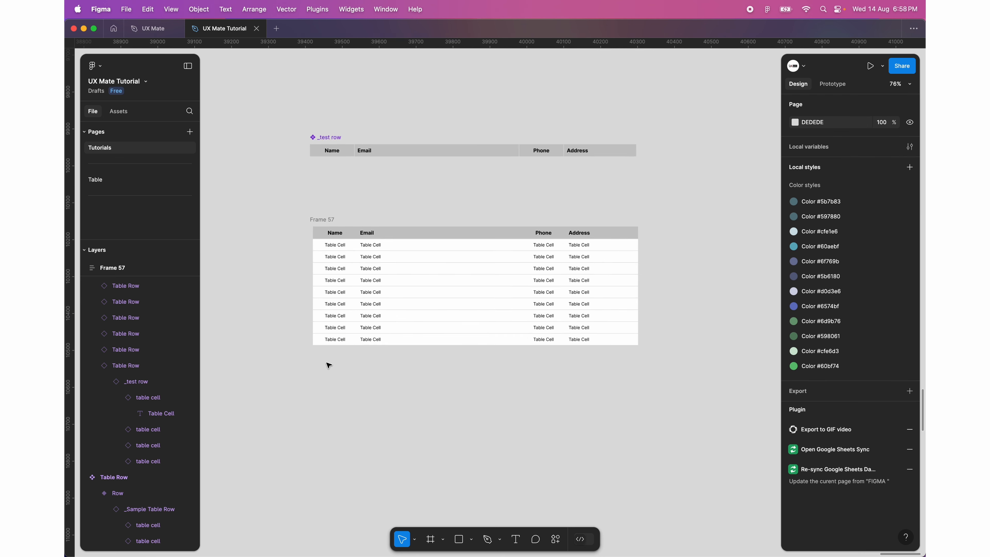
left_click(367, 291)
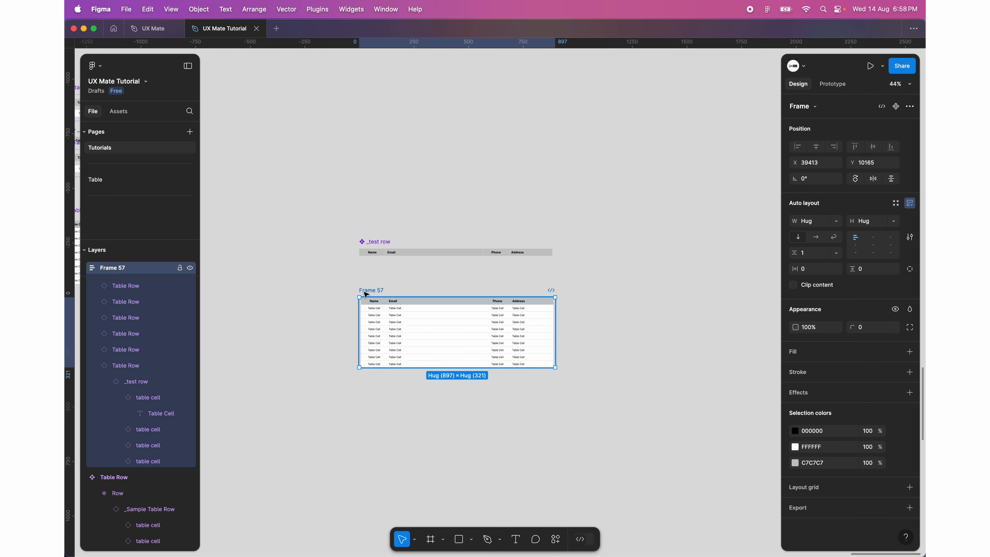
double_click(367, 291)
type("Test Table")
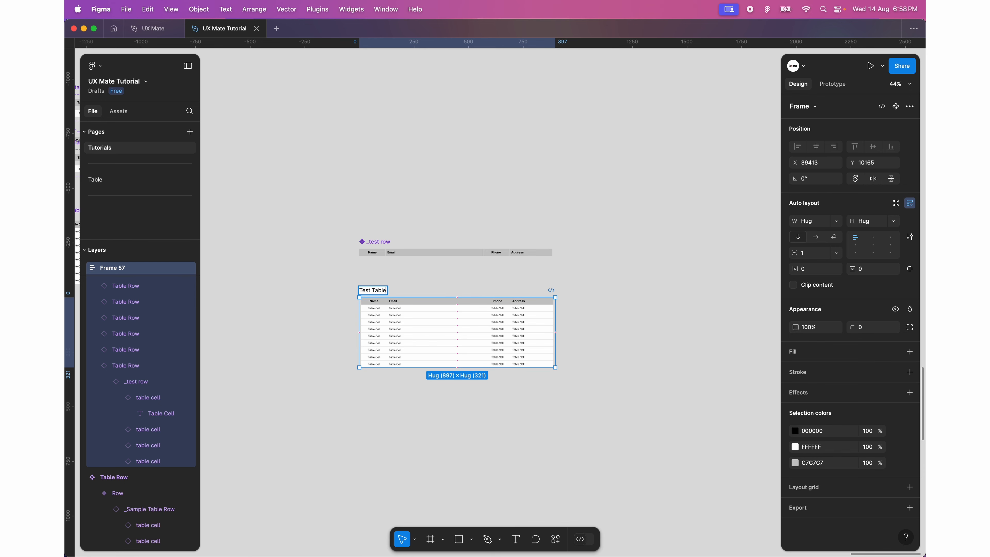
key("Return")
- Space out the Table Row and Table components below _Sample Table Row, placing Table at X 38073 and Y 9731
scroll(382, 317, "down", 5)
scroll(389, 305, "left", 3)
left_click(339, 239)
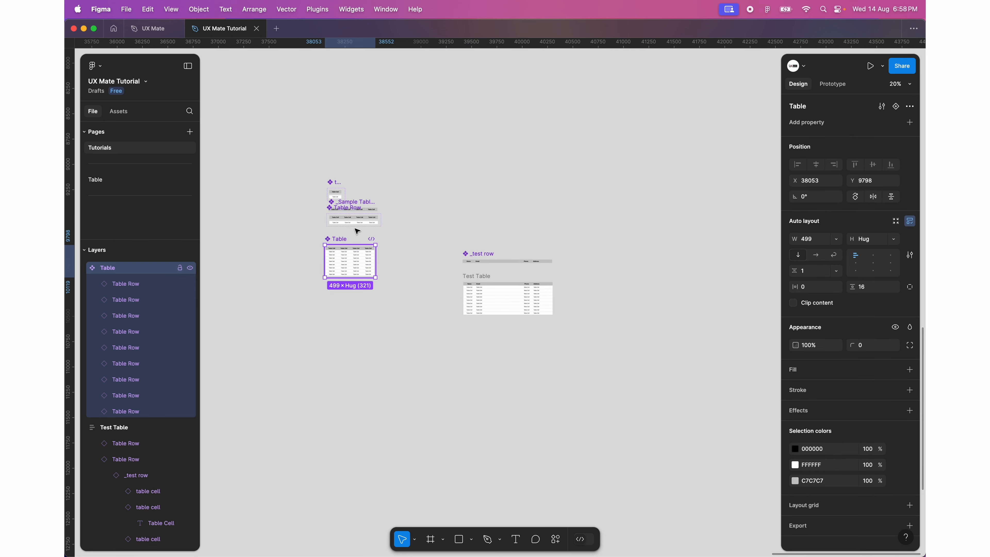
scroll(357, 260, "up", 3)
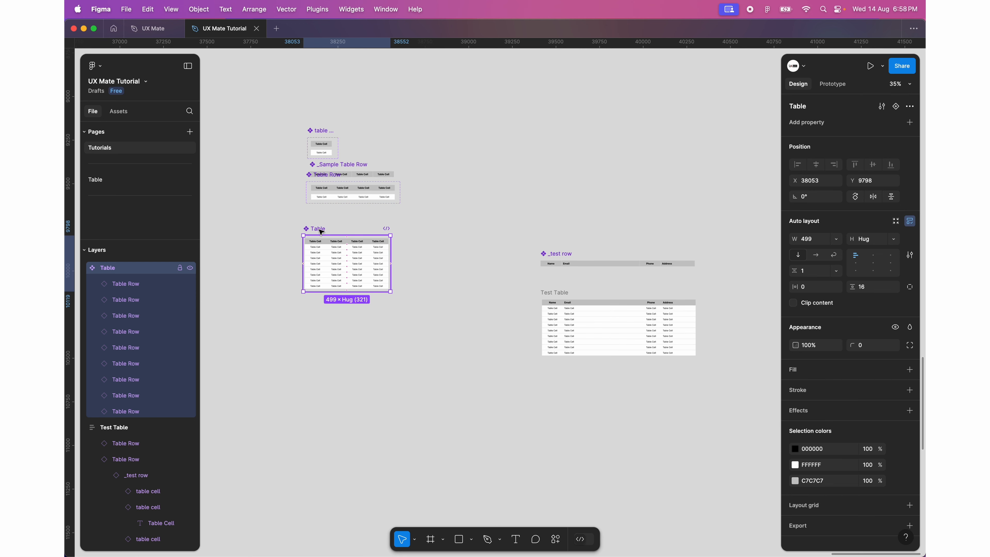
scroll(325, 230, "up", 3)
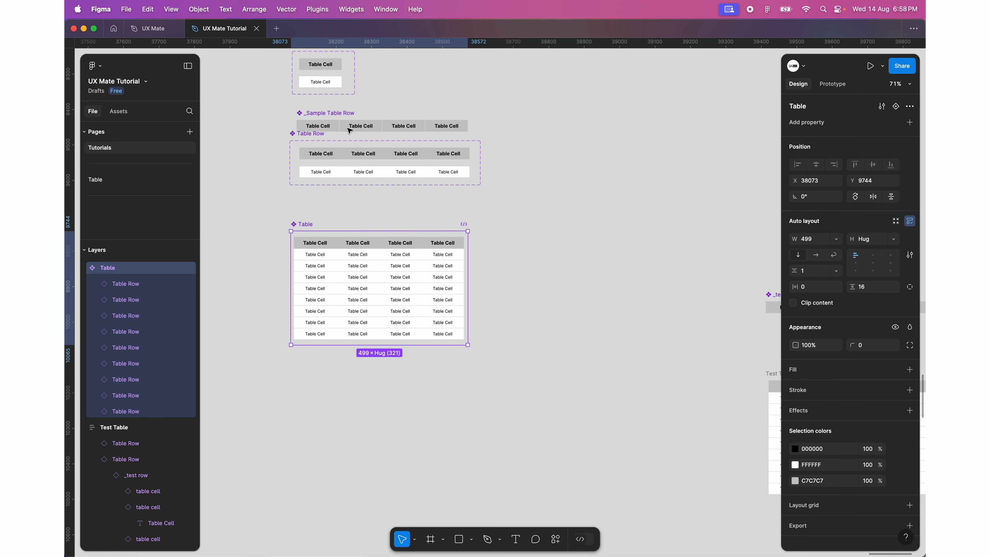
left_click_drag(312, 134, 311, 154)
left_click(270, 218)
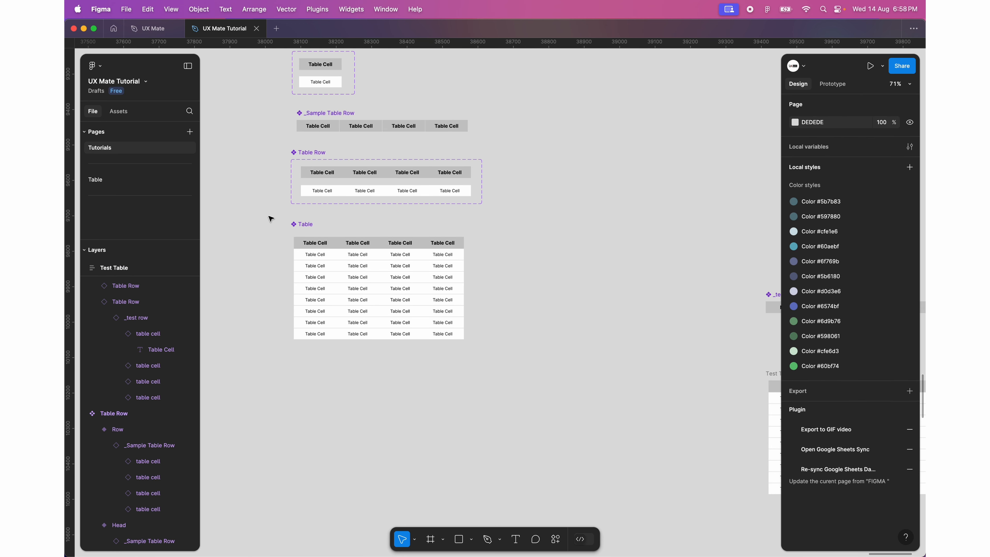
left_click_drag(307, 225, 307, 221)
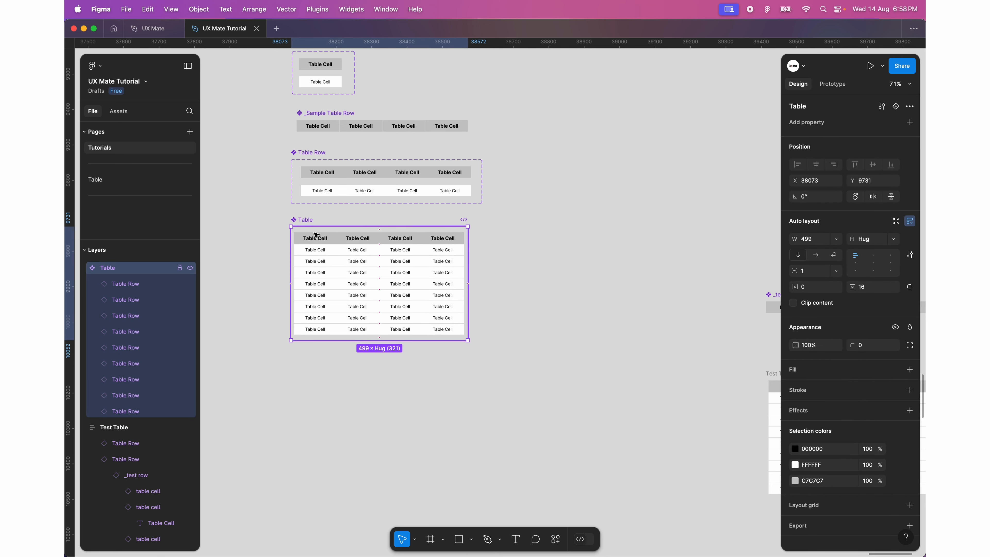
- Move the _test row component farther above Test Table, left-aligned with it at X 39413 and Y 9830
scroll(310, 243, "up", 3)
scroll(310, 244, "down", 5)
scroll(520, 361, "right", 1)
scroll(520, 360, "down", 1)
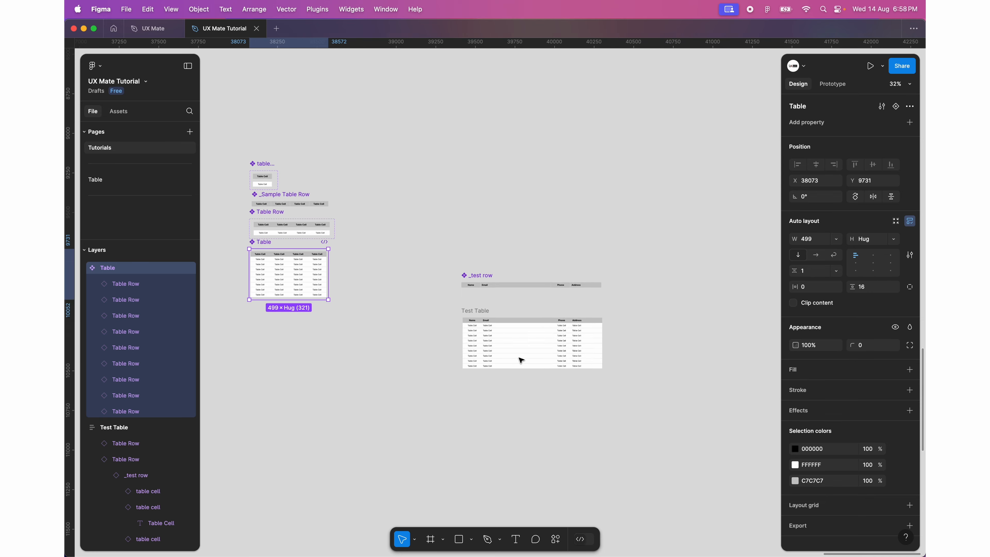
scroll(522, 361, "up", 4)
scroll(522, 360, "up", 1)
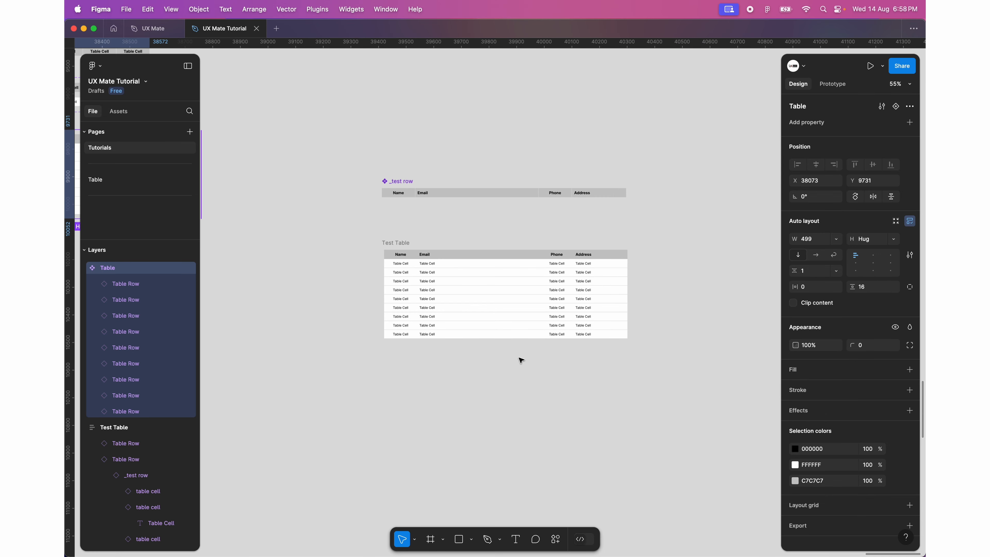
left_click(399, 243)
left_click_drag(396, 183, 398, 192)
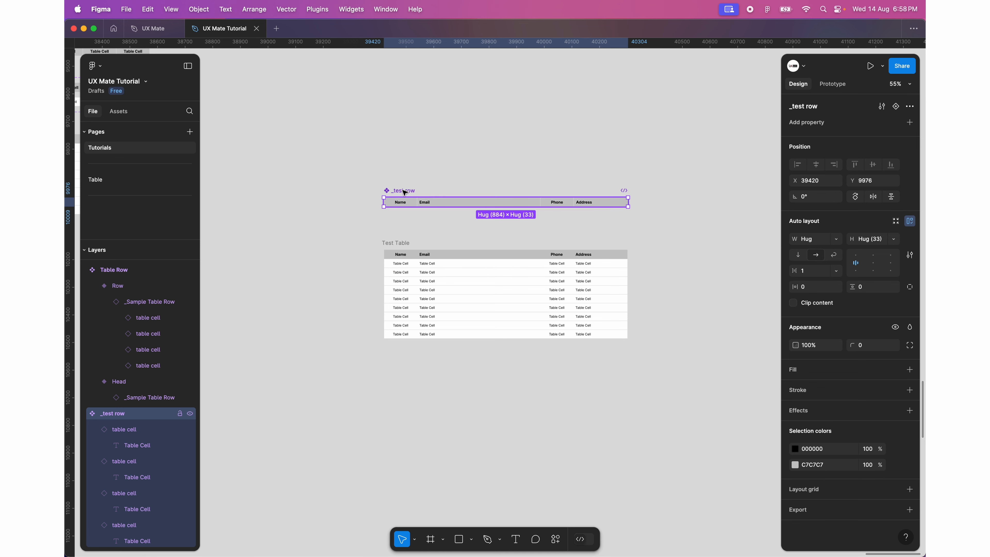
left_click_drag(404, 194, 401, 162)
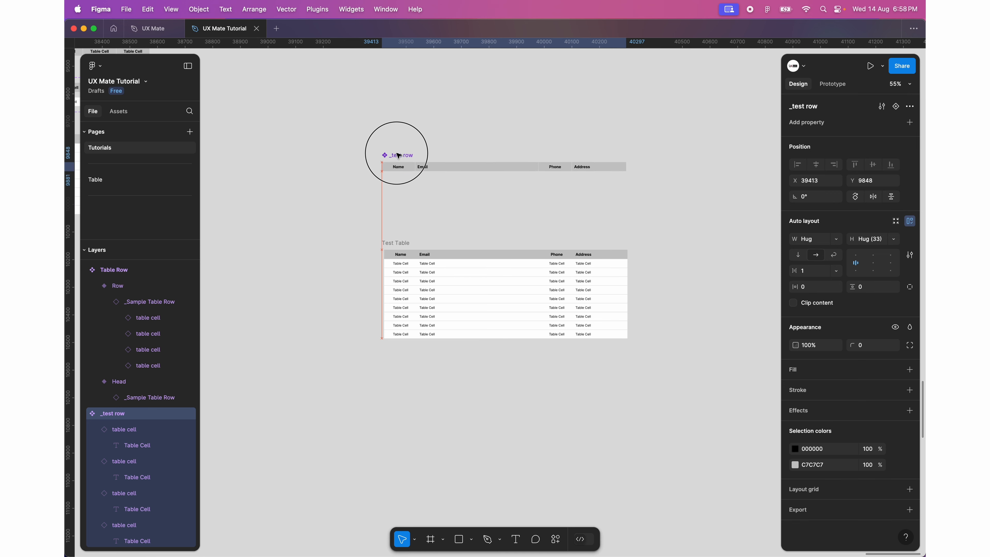
- Move Test Table to the left on the canvas, out from under the _test row component
scroll(367, 141, "up", 5)
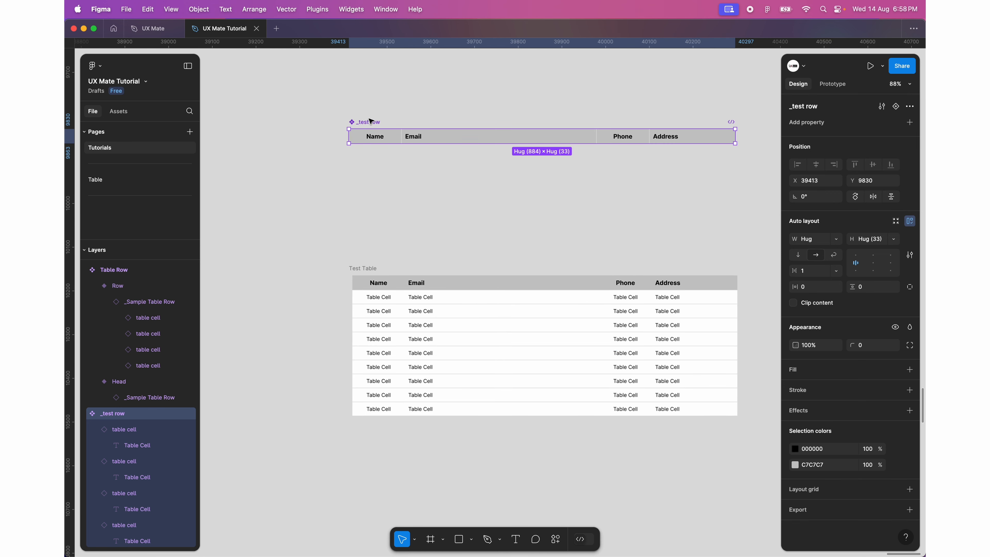
scroll(376, 250, "down", 1)
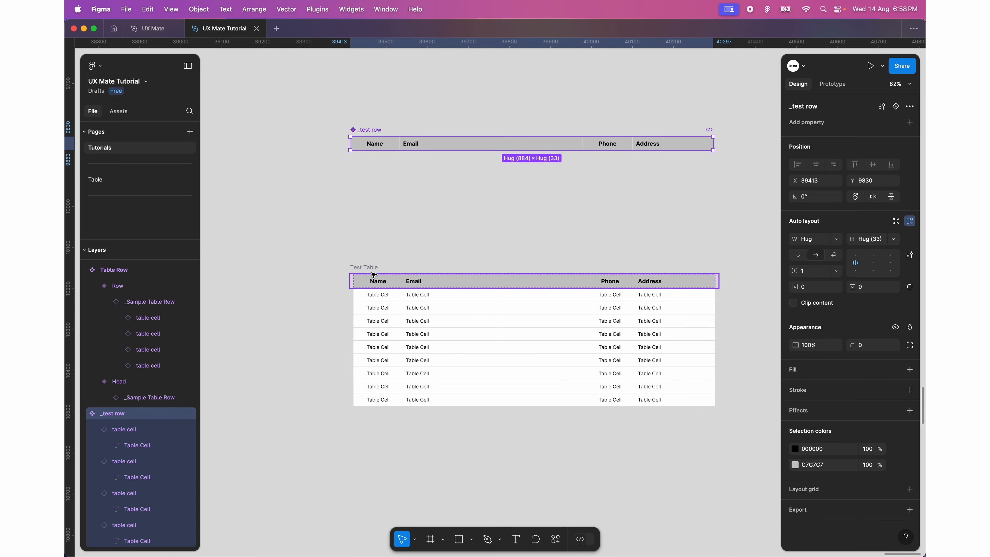
left_click(373, 270)
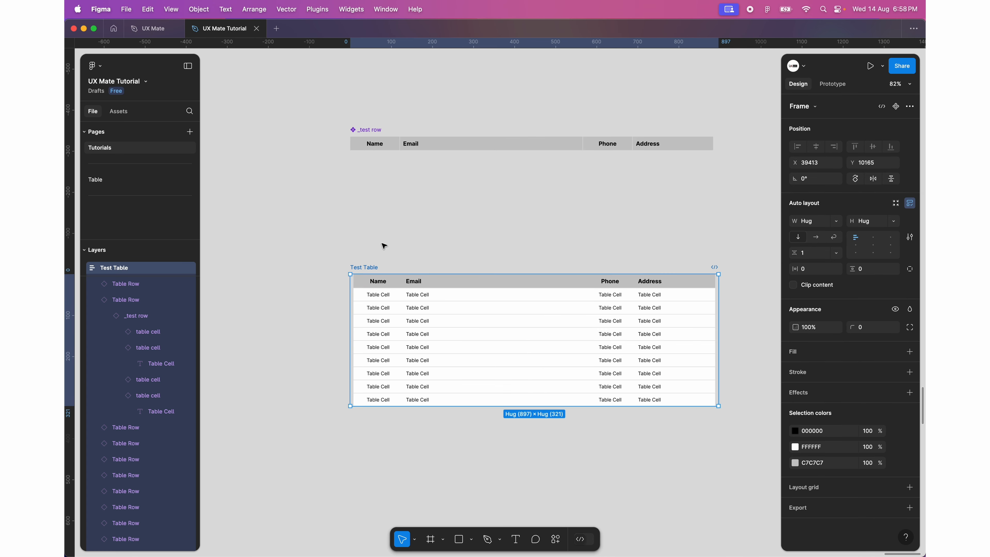
scroll(384, 245, "down", 3)
left_click_drag(420, 231, 354, 239)
- Duplicate the _test row component below the original at X 39357 and Y 9989, and detach the copy from its component
left_click_drag(425, 150, 413, 192)
scroll(414, 193, "up", 5)
left_click(910, 106)
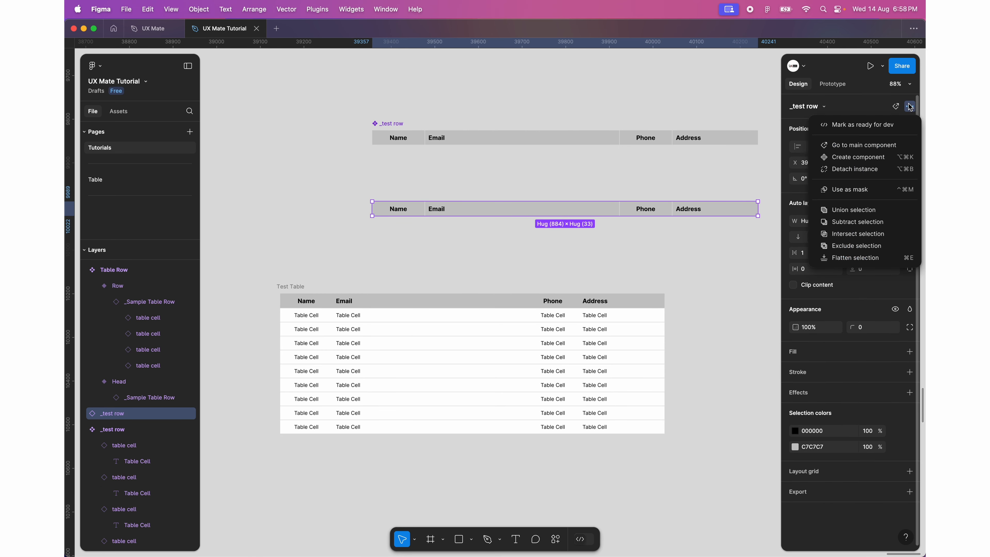
left_click(850, 170)
- Rename the detached row copy as _ux mate
scroll(418, 203, "up", 4)
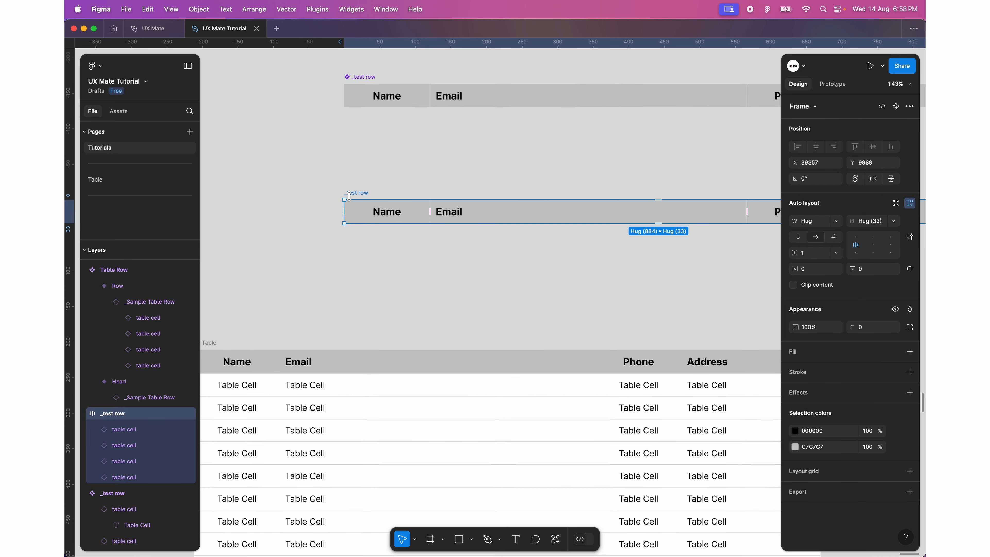
double_click(356, 192)
left_click_drag(358, 193, 370, 194)
key("BackSpace")
key("BackSpace")
key("BackSpace")
key("BackSpace")
type("ux ma")
key("Return")
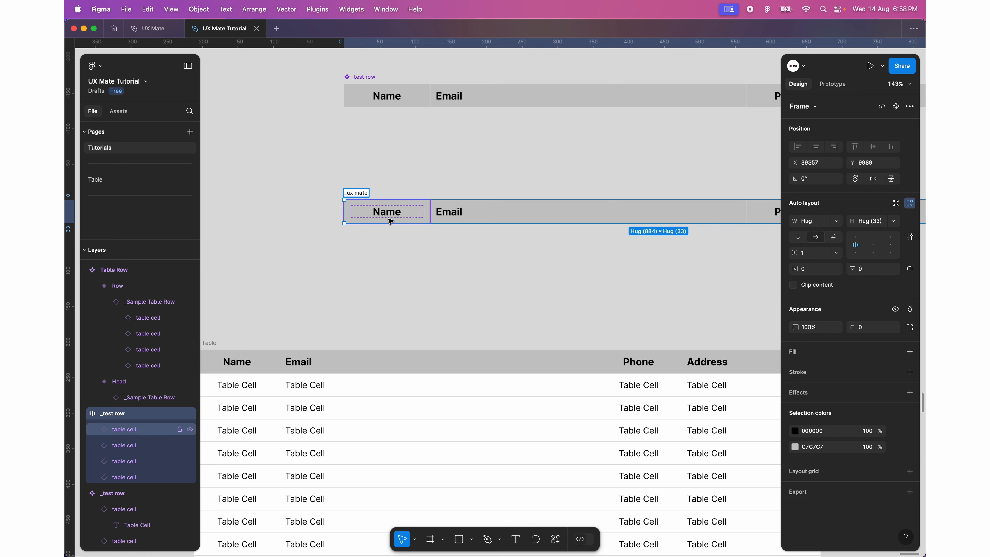
- Change the Name header text in the _ux mate row to "Subscriber Names"
left_click(388, 213)
double_click(388, 213)
type("Su")
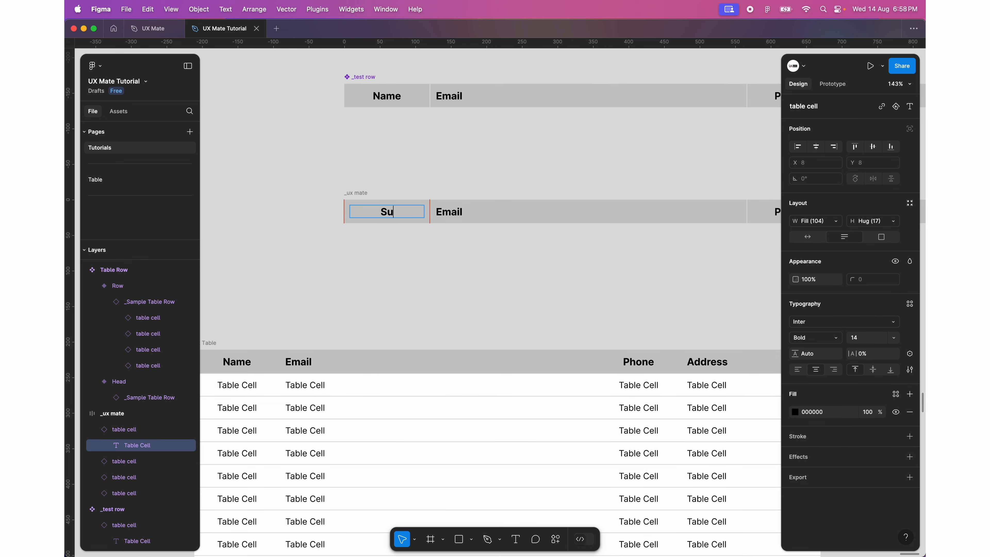
type("bscriber Names")
key("Tab")
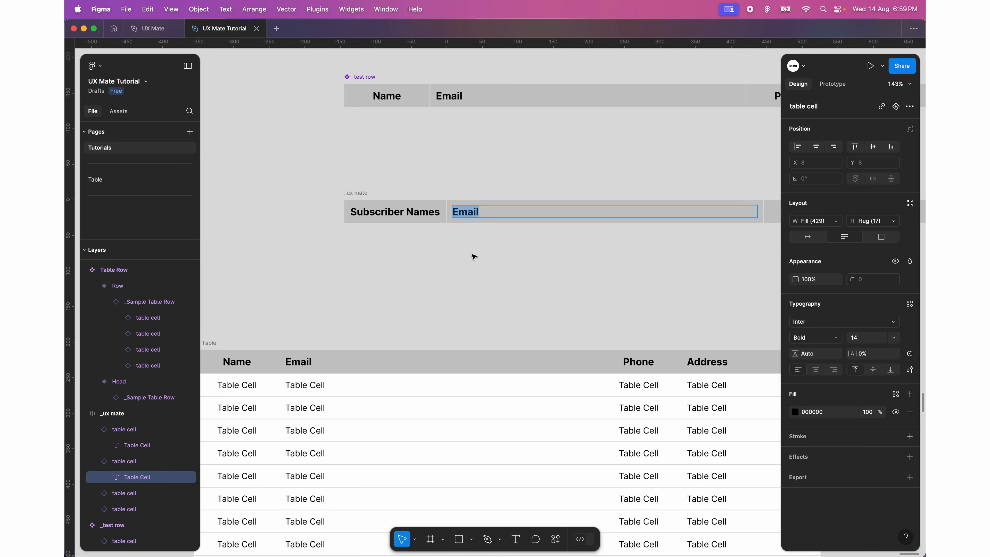
- Change the Address header text in the _ux mate row to "Subscription Date"
scroll(473, 250, "right", 4)
scroll(696, 188, "right", 6)
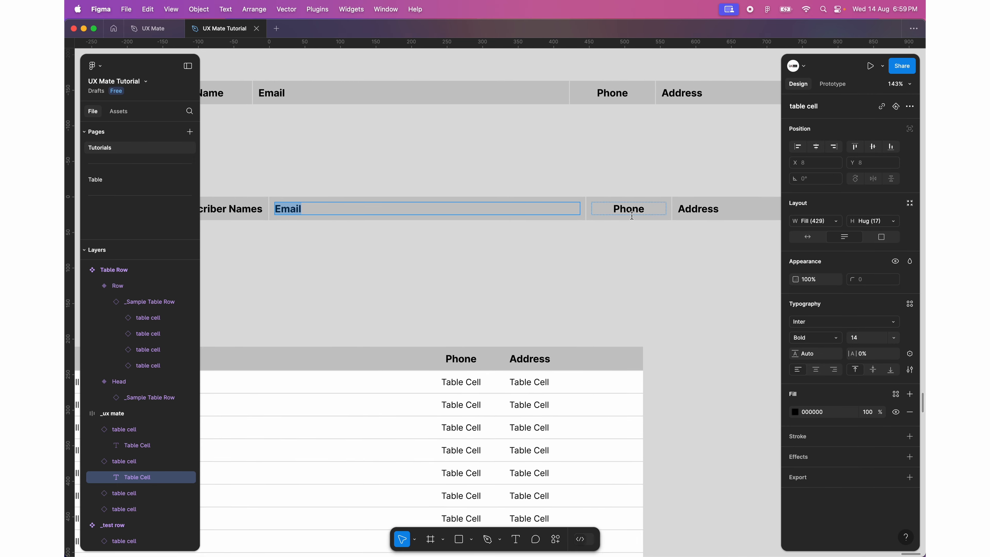
double_click(610, 236)
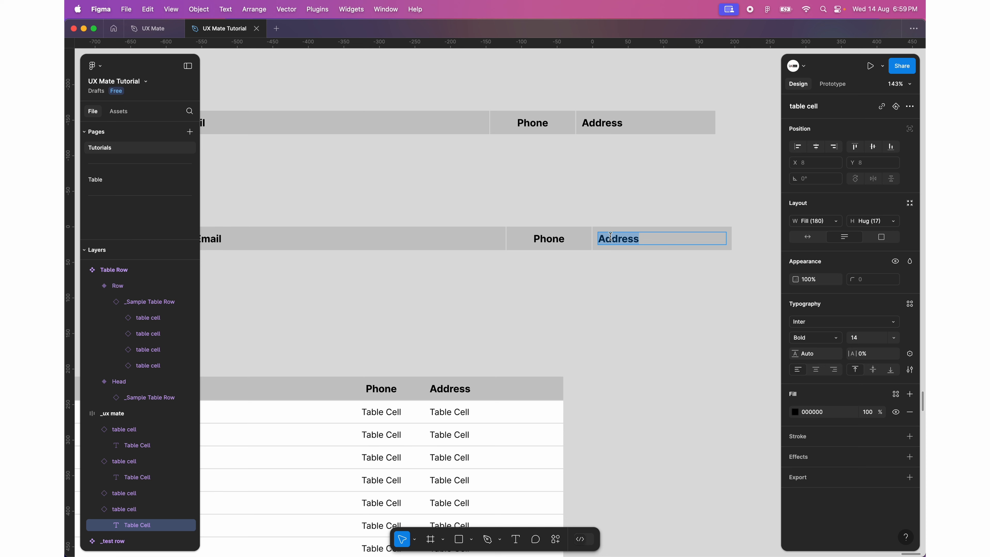
type("Date")
type("Subscri")
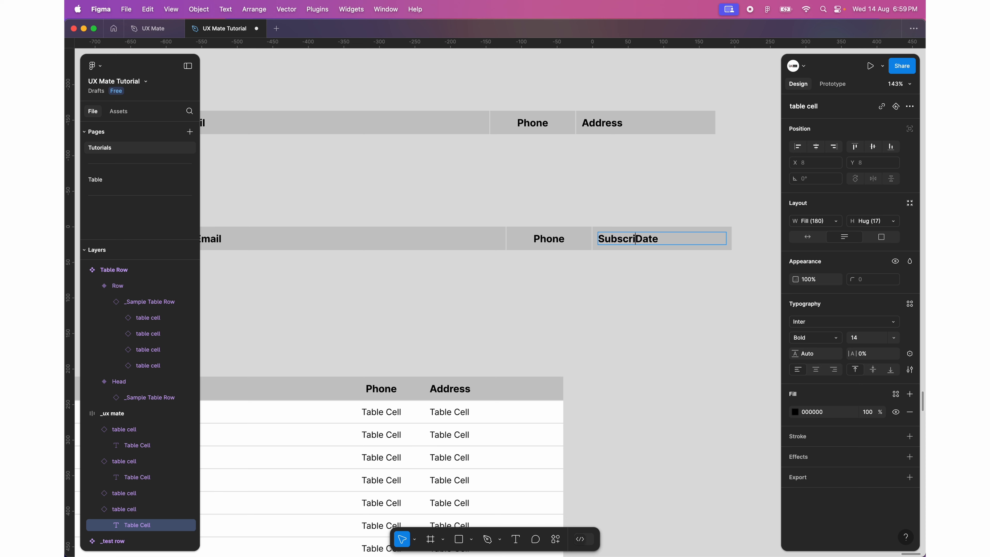
type("ption")
left_click(630, 281)
scroll(630, 281, "down", 5)
scroll(323, 295, "down", 3)
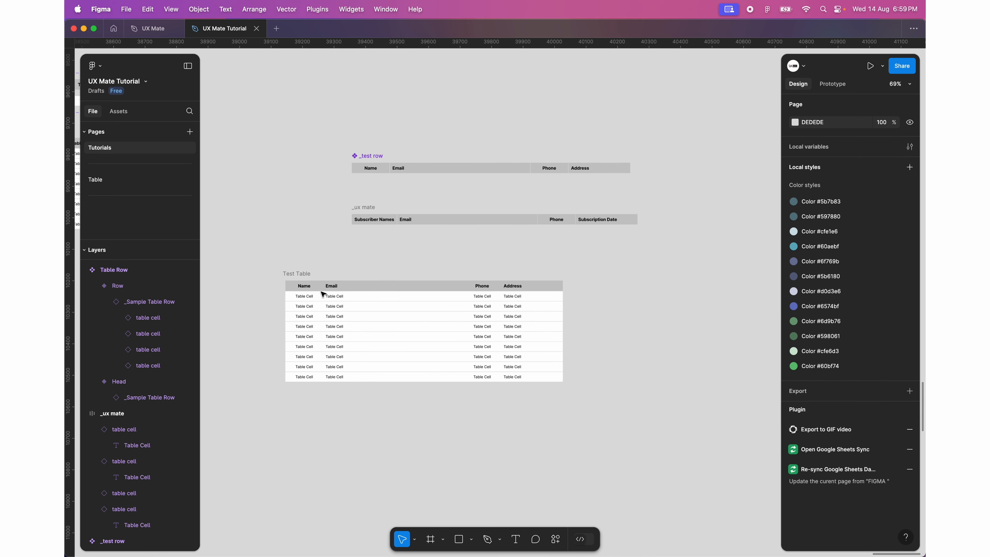
- Move Test Table to X 38996 and duplicate it alongside at X 40112, Y 10200
scroll(323, 295, "down", 3)
left_click_drag(308, 273, 272, 274)
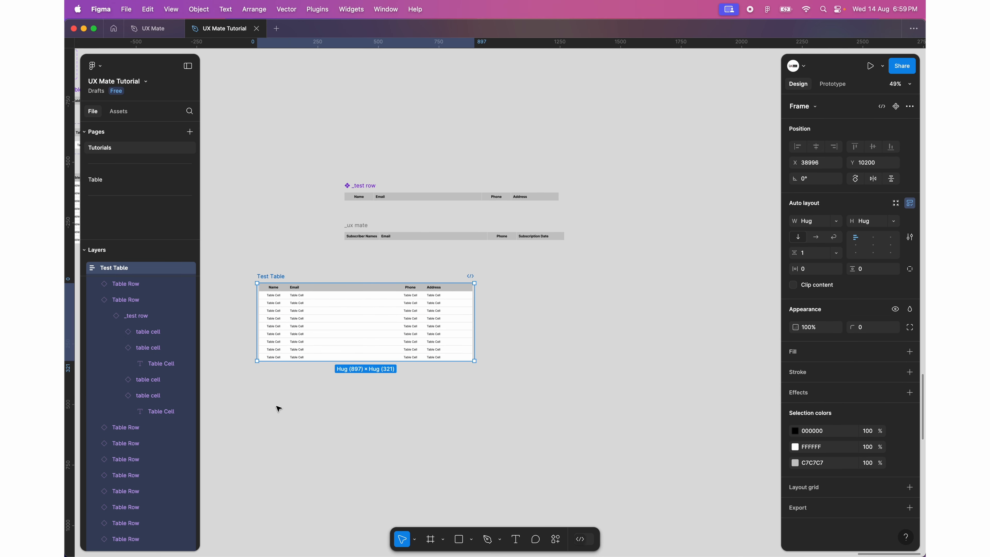
left_click_drag(279, 276, 546, 277)
key("Return")
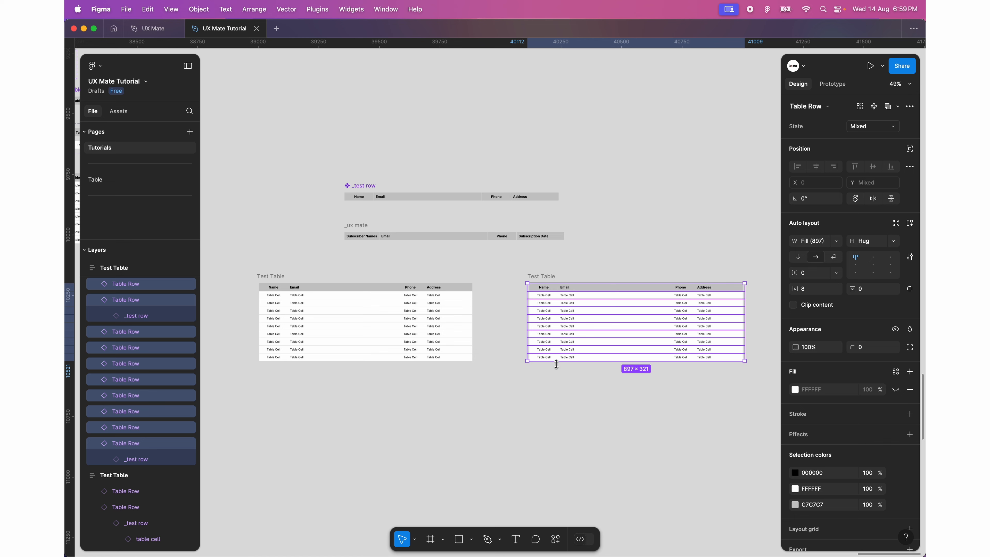
key("Return")
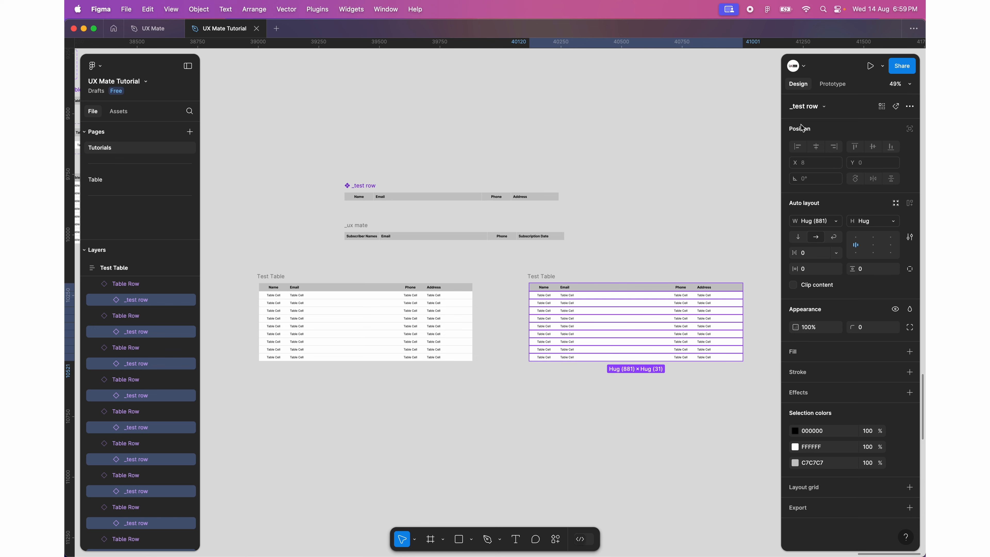
- Turn the _ux mate row frame into a component
left_click(367, 226)
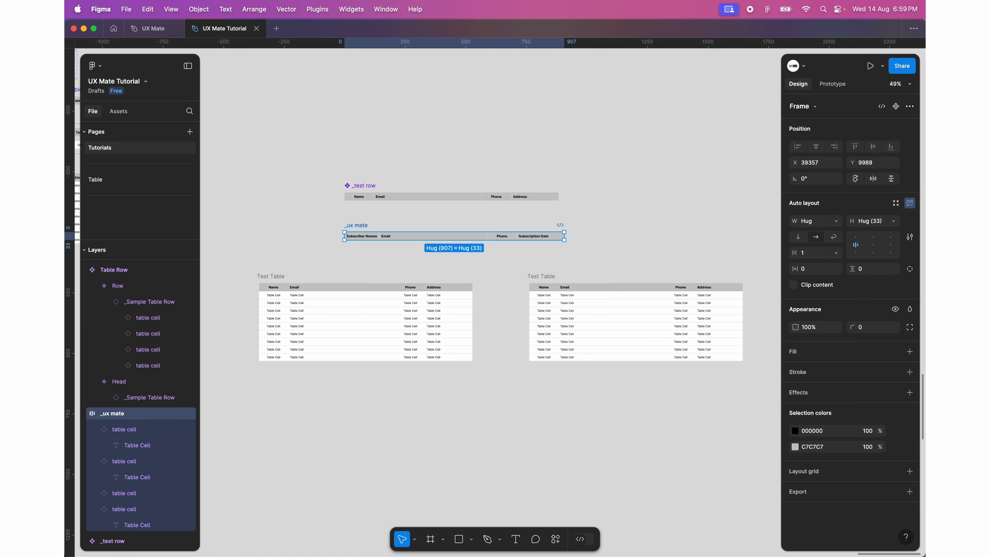
left_click(554, 538)
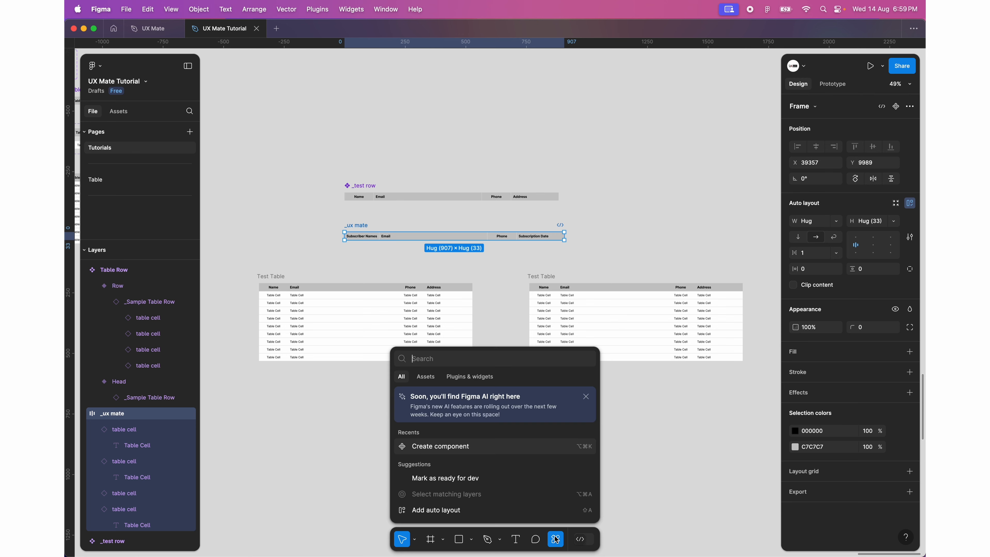
left_click(471, 446)
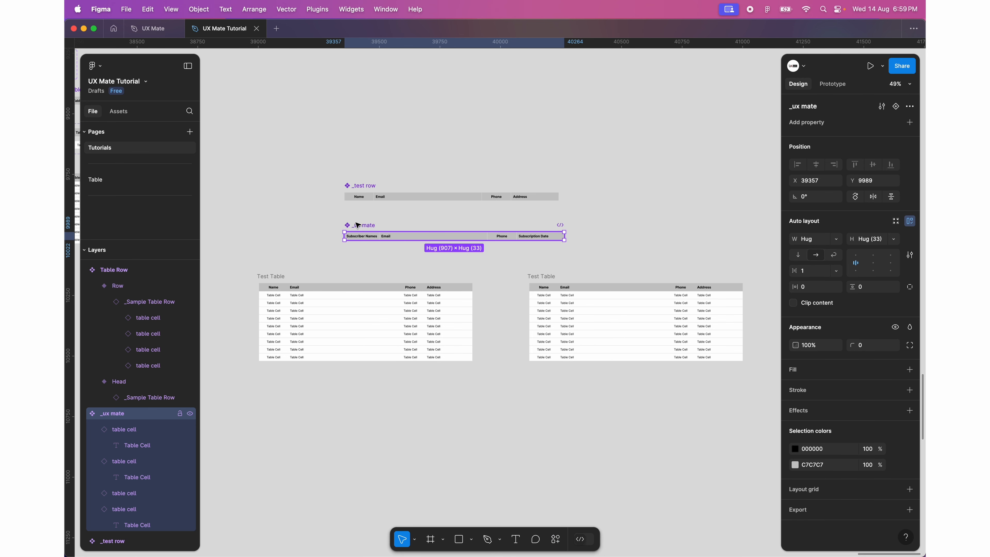
- Swap all nested _test row instances in the Test Table copy for _ux mate and move the copy to X 40028
left_click(545, 276)
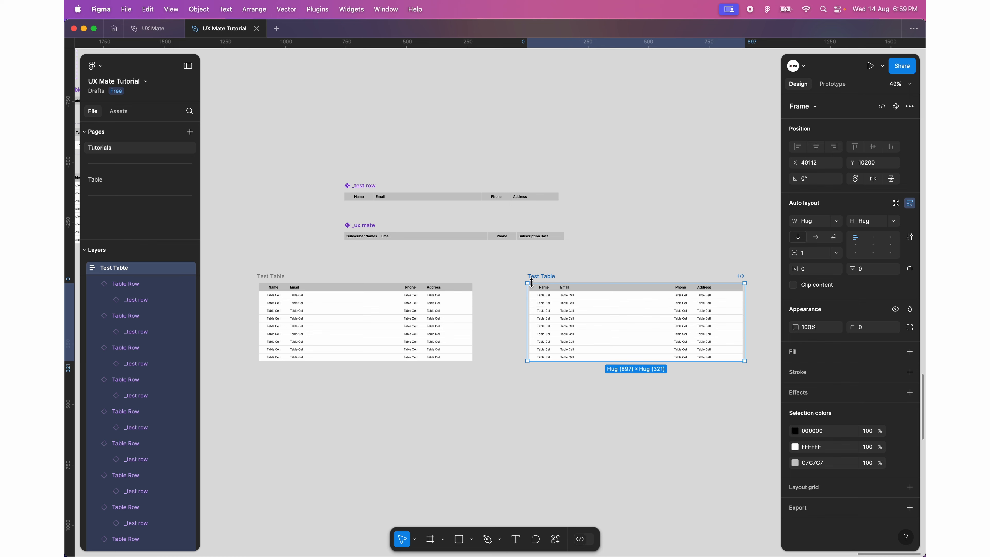
key("Return")
key("Return")
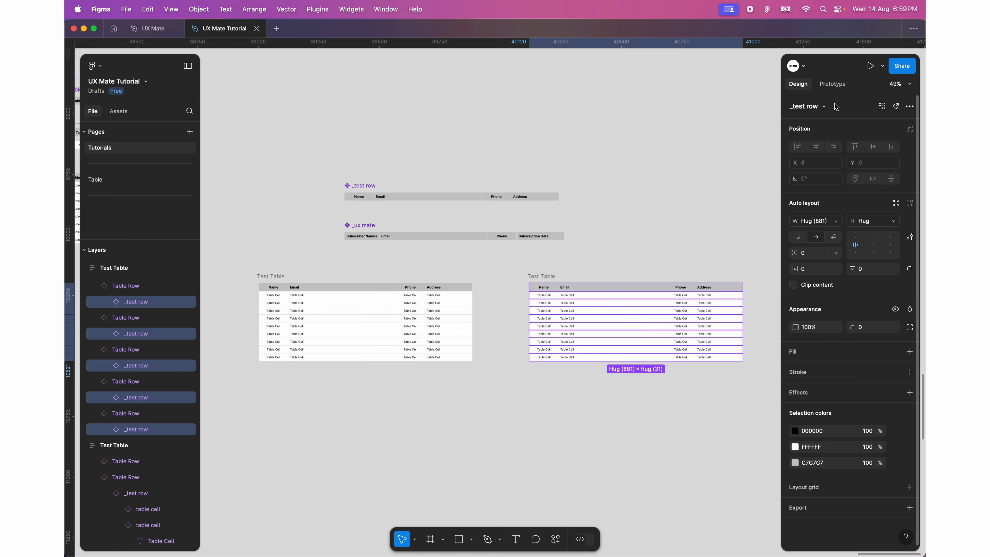
left_click(829, 111)
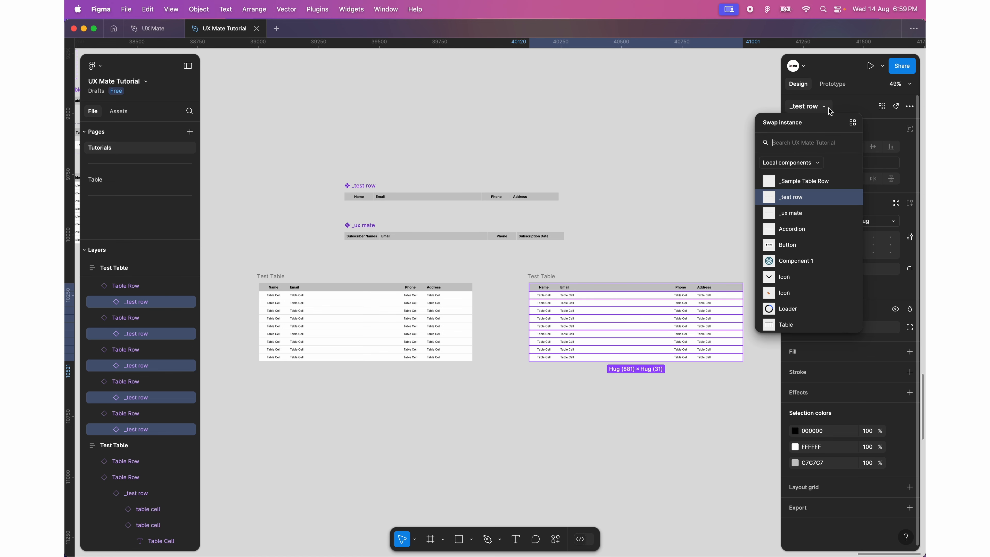
left_click(799, 214)
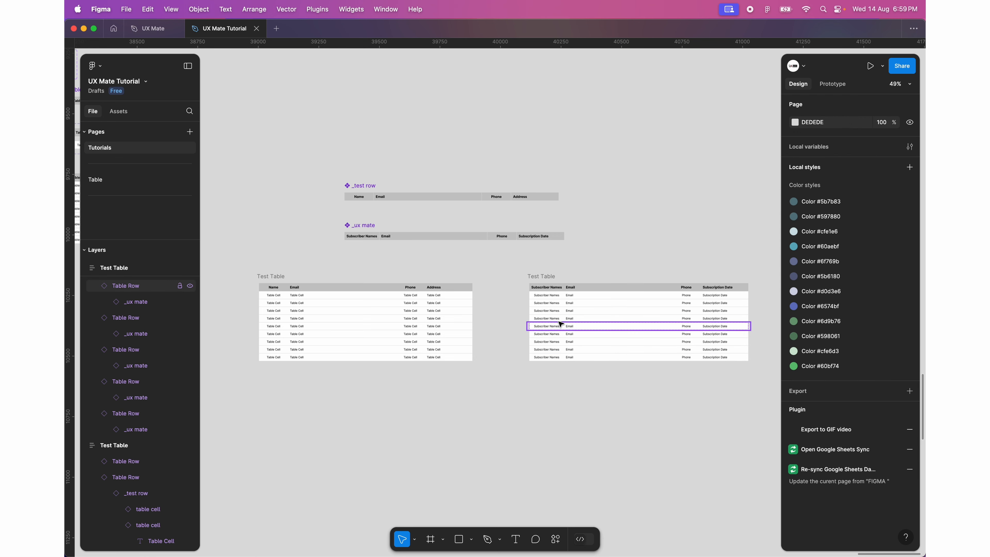
scroll(559, 320, "up", 3)
left_click(503, 261)
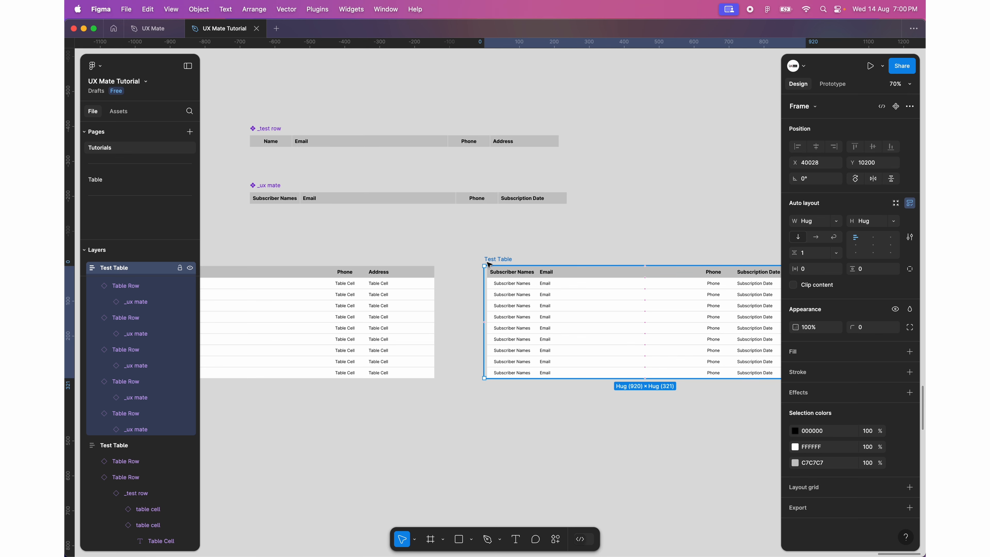
- Draw a rectangle about 77 × 30 on the empty canvas to the left of the table cell component
scroll(453, 383, "down", 6)
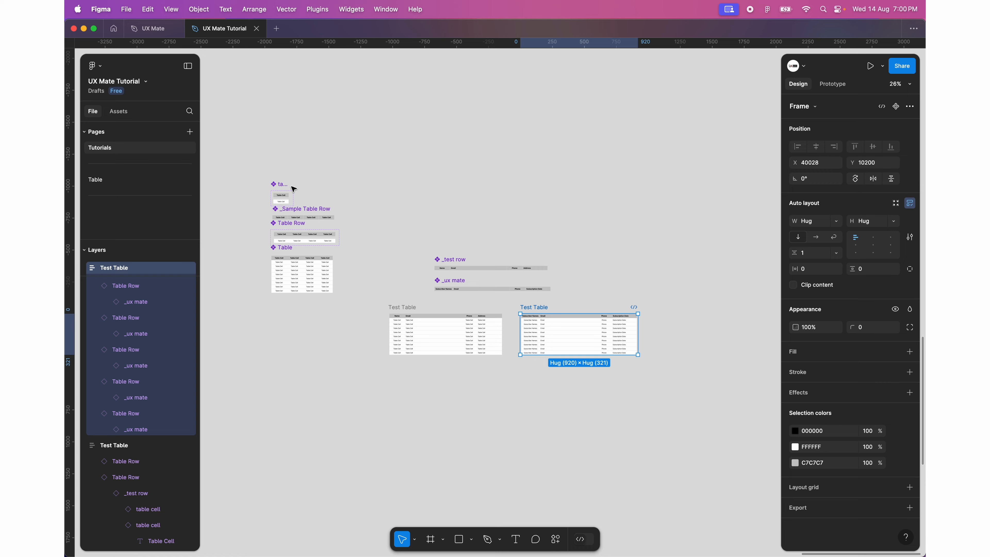
scroll(288, 185, "up", 5)
left_click(308, 182)
left_click(401, 186)
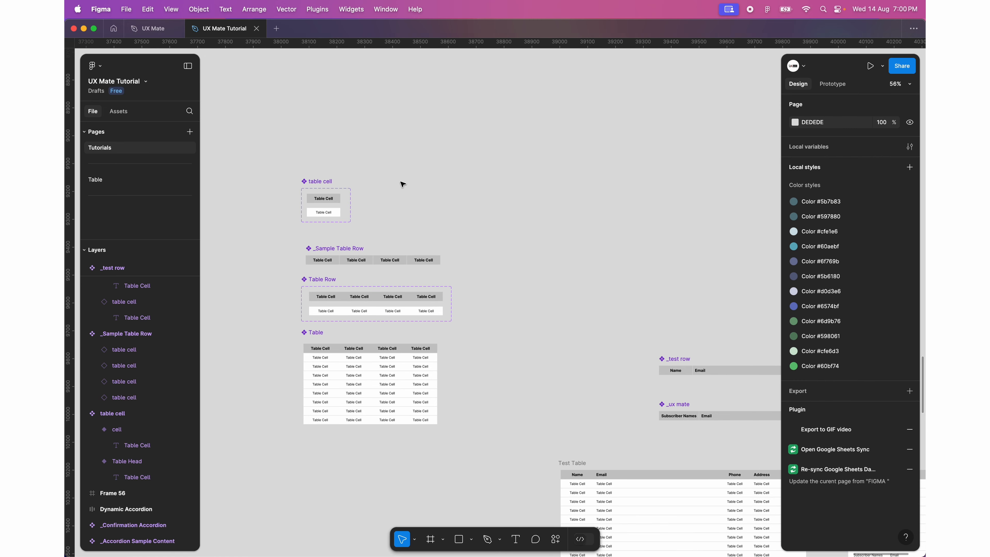
scroll(351, 185, "left", 3)
scroll(336, 184, "up", 5)
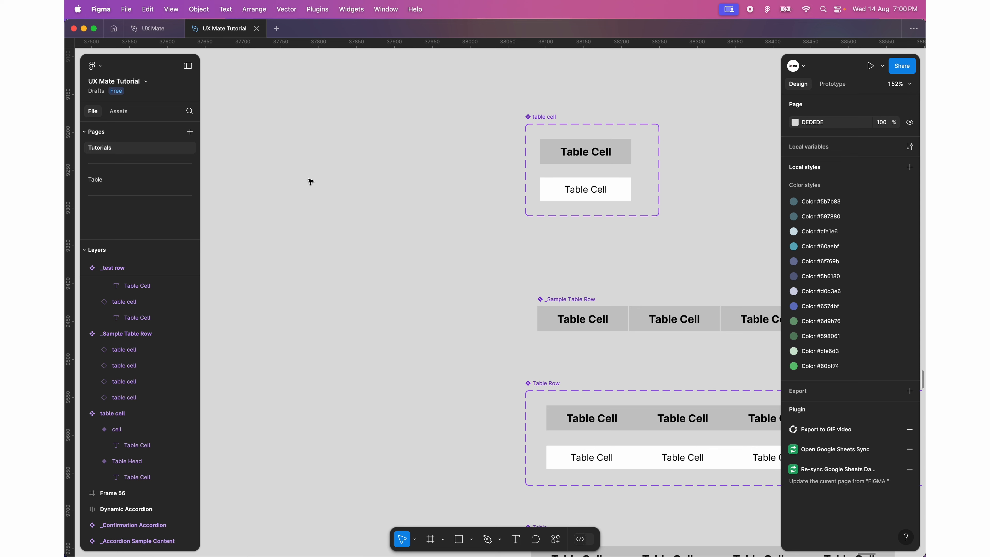
key("r")
left_click_drag(300, 170, 359, 192)
- Fill the new rectangle with blue 2D67FF and set its corner radius to 8
left_click(795, 308)
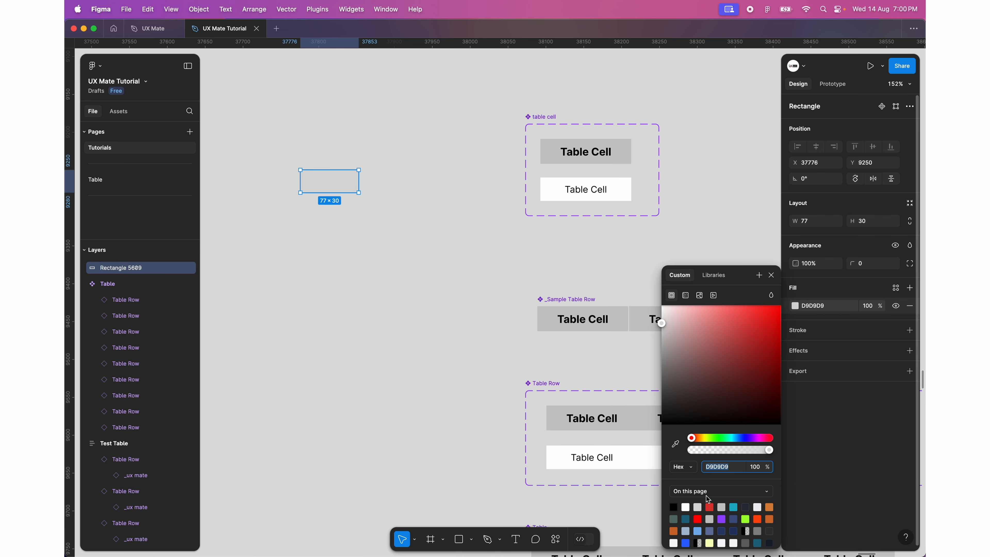
left_click(686, 543)
scroll(362, 242, "up", 2)
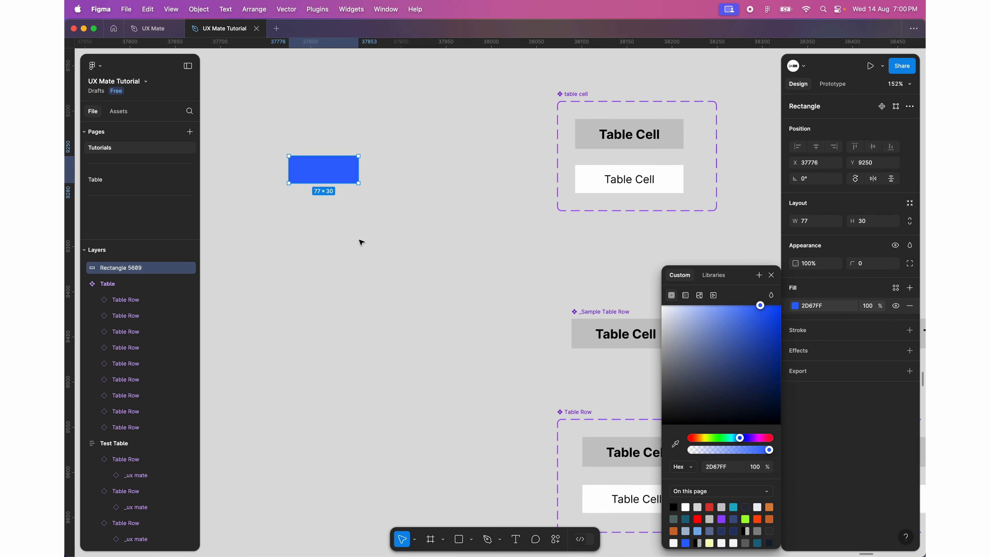
scroll(362, 243, "up", 3)
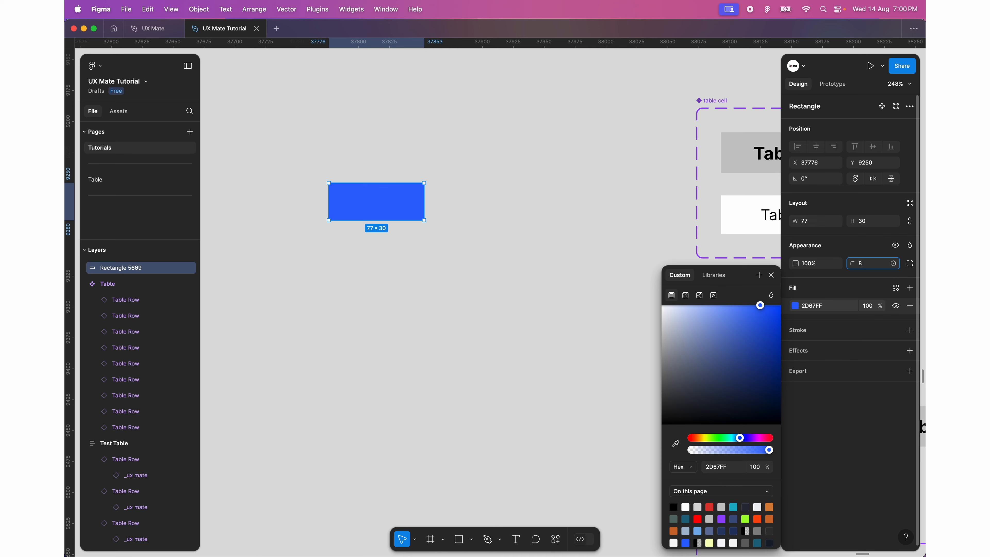
key("Return")
scroll(342, 195, "up", 3)
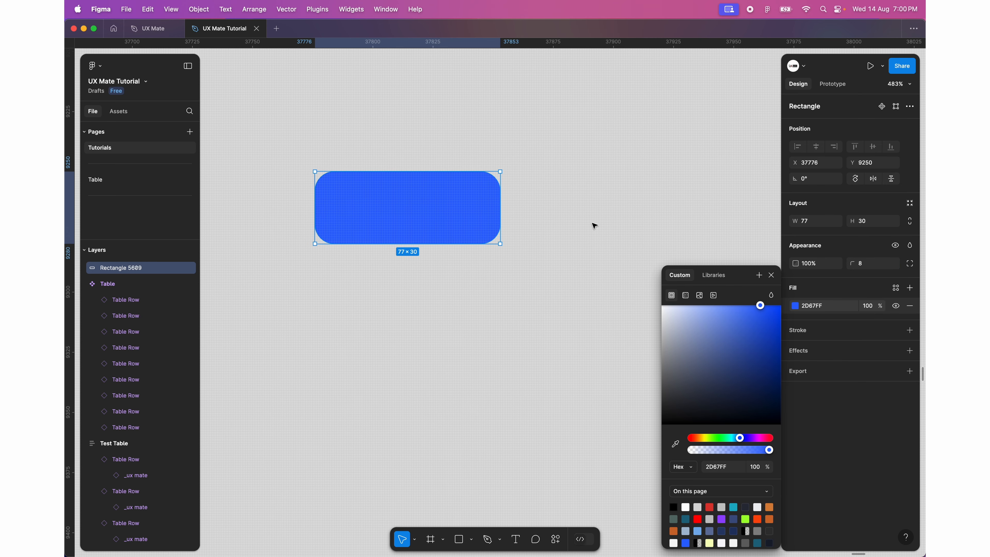
- Wrap the rectangle in an auto layout frame, and delete the rectangle from inside it
key("shift+a")
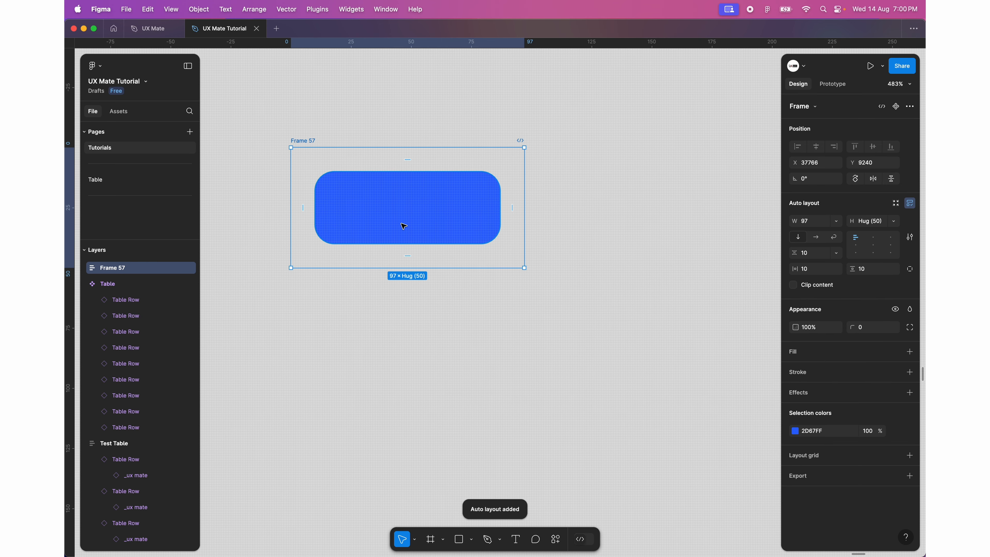
left_click(85, 268)
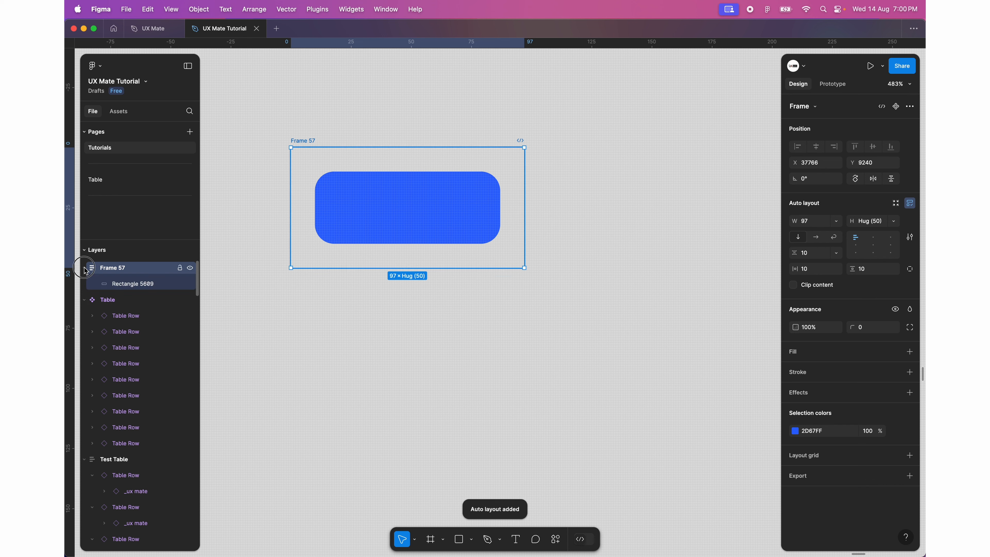
left_click(131, 288)
key("Delete")
- Centre the empty auto layout frame's content alignment and set its corner radius to 8
left_click(309, 142)
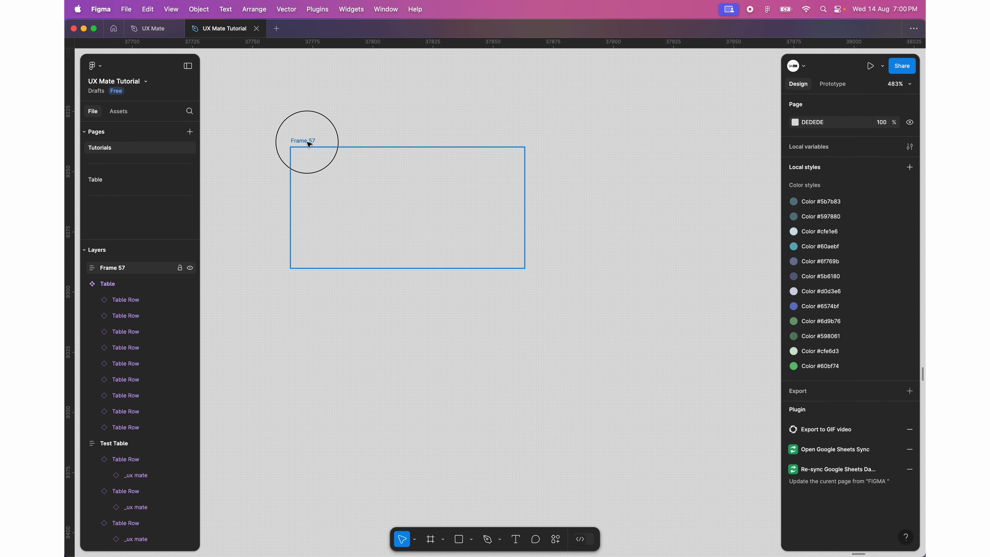
left_click(872, 249)
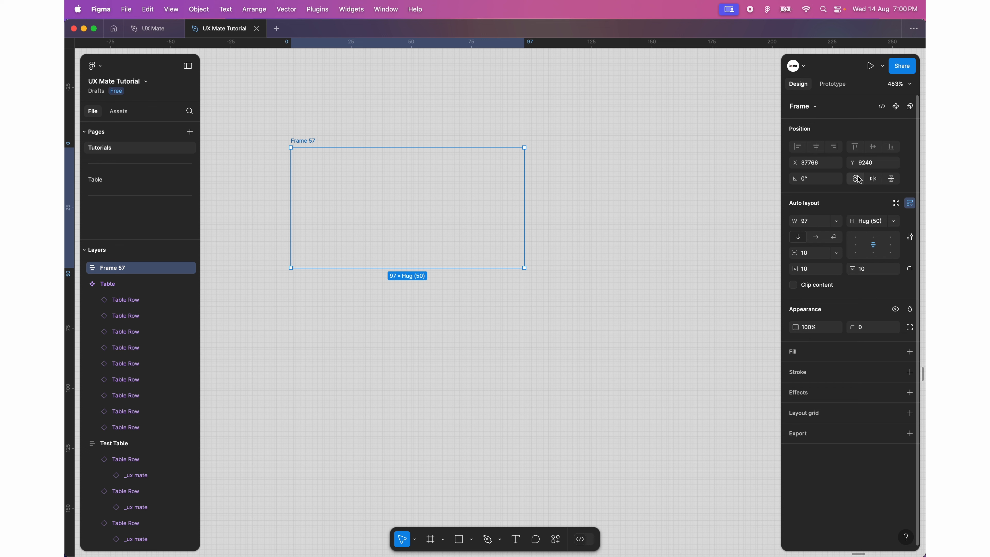
left_click(867, 331)
type("8")
key("Return")
- Fill the rounded auto layout frame with the Color #60aebf style
left_click(895, 351)
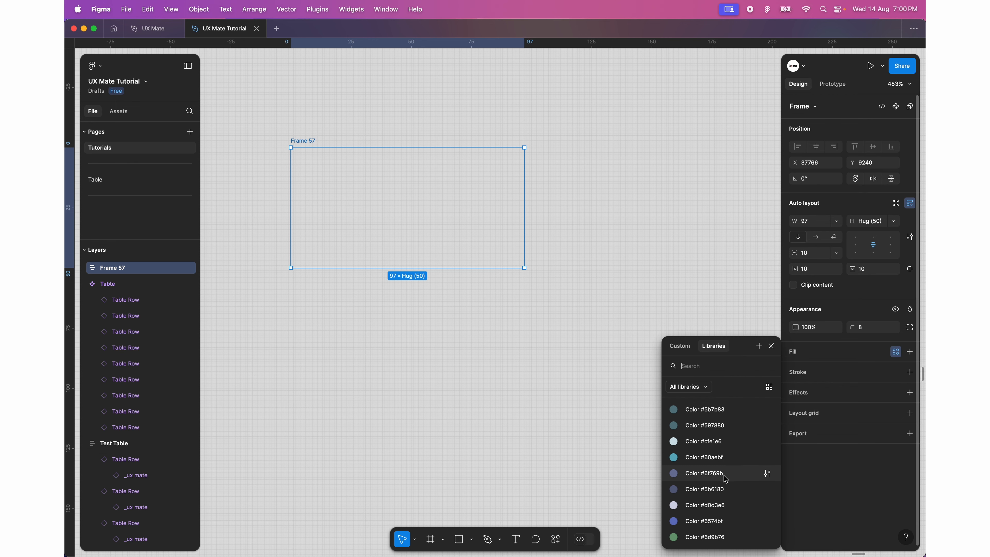
left_click(717, 458)
scroll(433, 379, "up", 2)
scroll(433, 379, "left", 2)
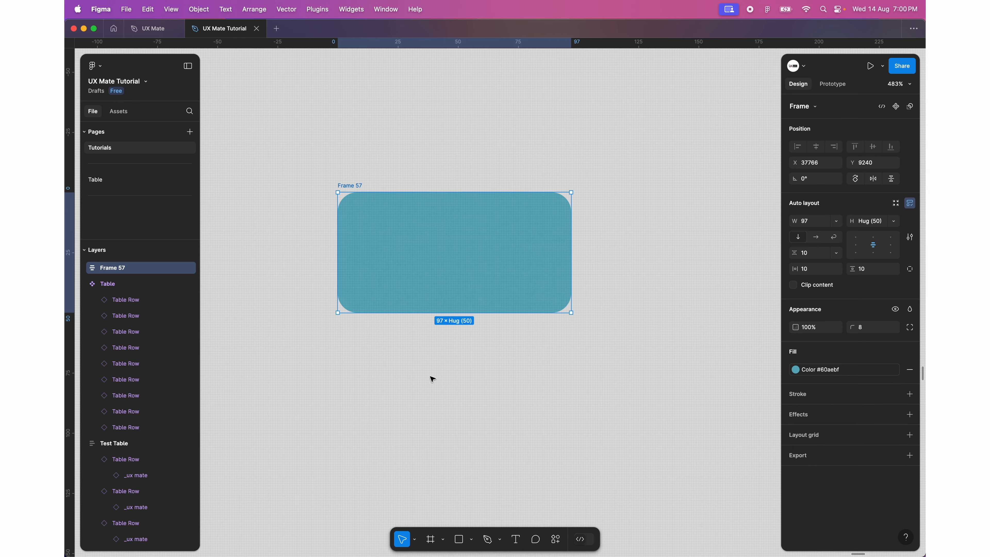
- Add the text "Click Me" inside the auto layout frame
key("t")
left_click(412, 239)
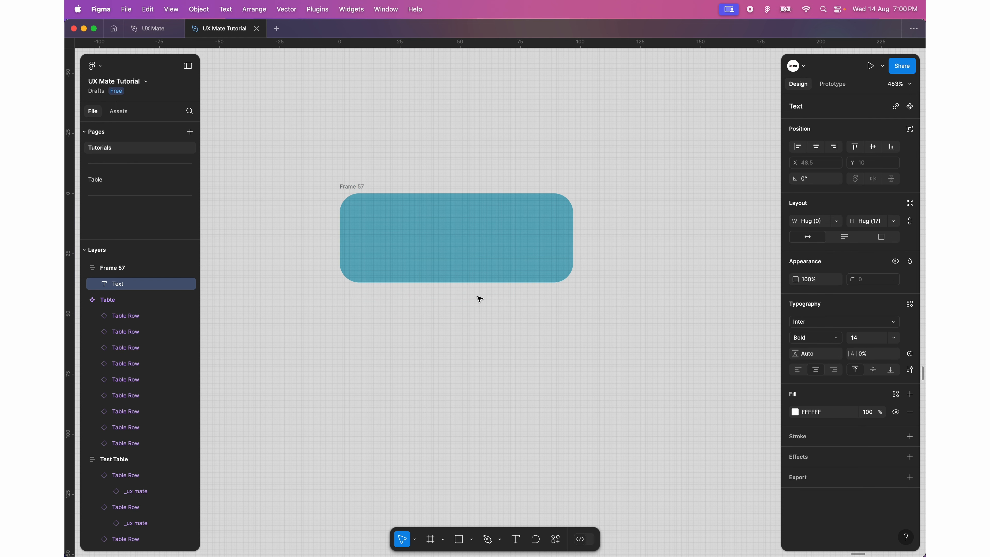
type("Click Me")
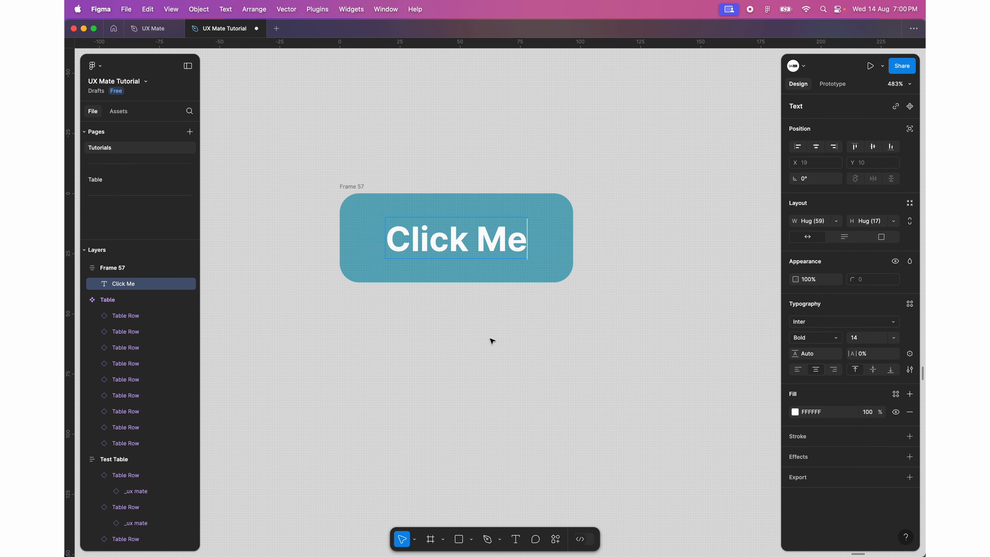
key("Escape")
- Set the Click Me frame's fill to the Color #6574bf style
left_click(564, 239)
left_click(836, 372)
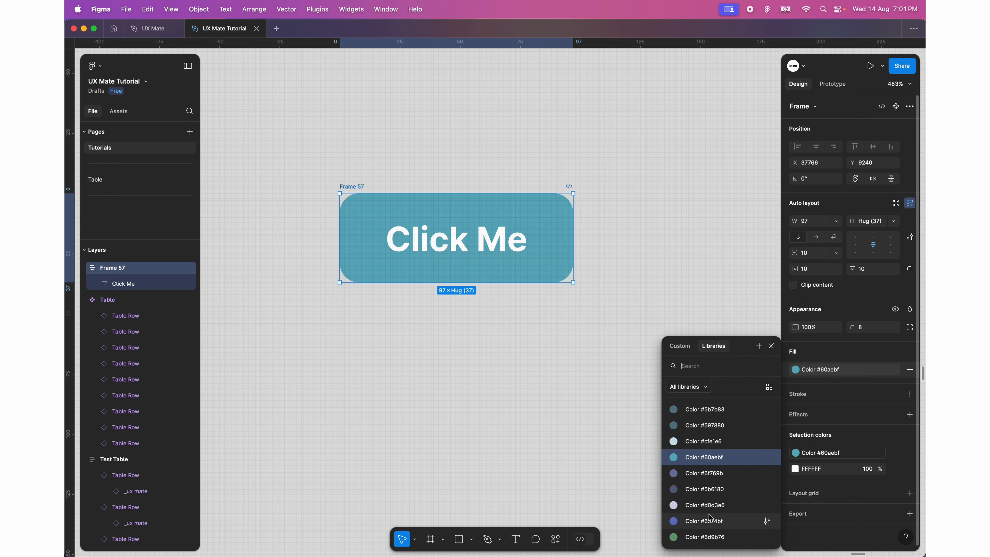
left_click(710, 521)
left_click(610, 451)
- Rename the Click Me frame as Button
scroll(559, 400, "down", 5)
left_click(438, 274)
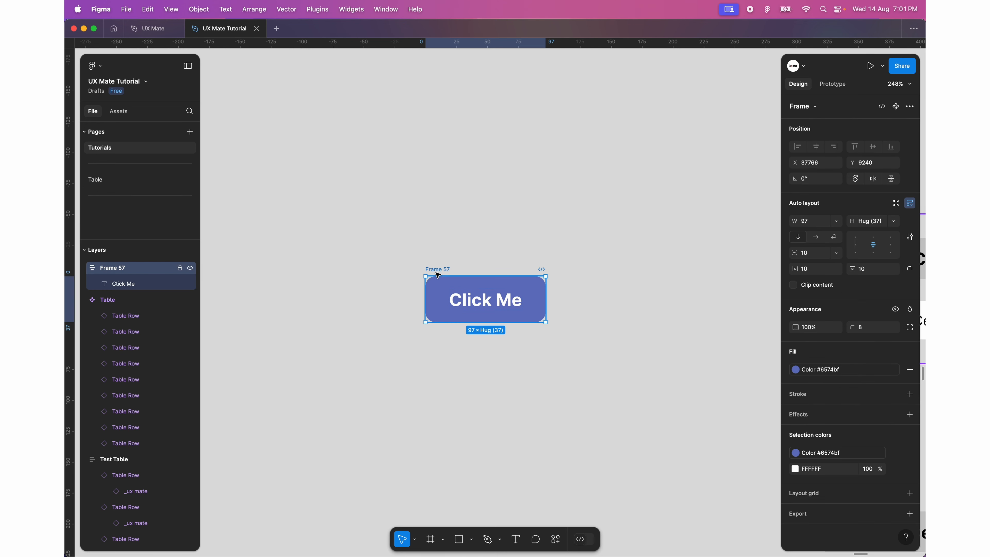
double_click(437, 271)
type("Butt")
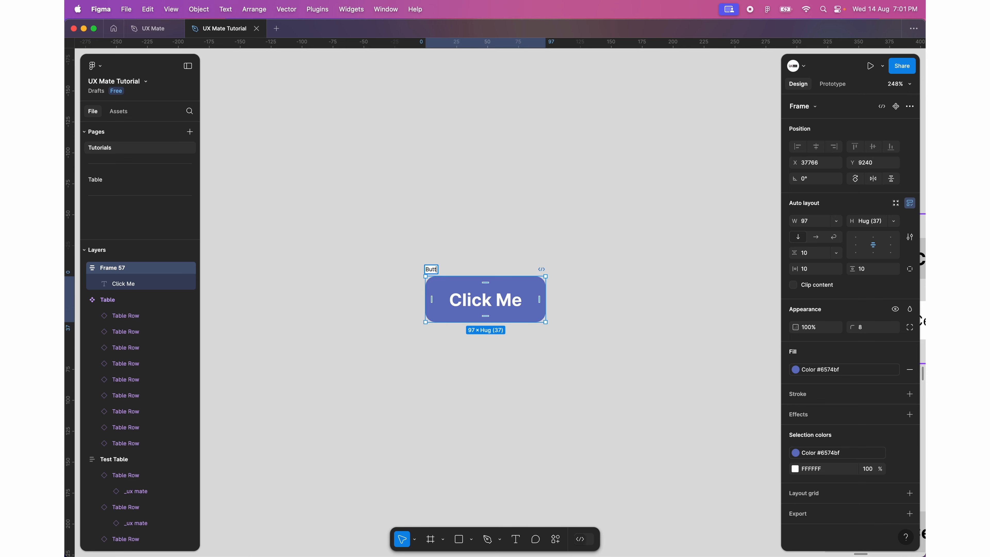
type("on")
left_click(472, 203)
- Duplicate the Button frame directly below at Y 9304 and rename the copy as Input Field
left_click(440, 288)
left_click_drag(433, 269, 433, 347)
double_click(433, 347)
type("Input Field")
left_click(428, 406)
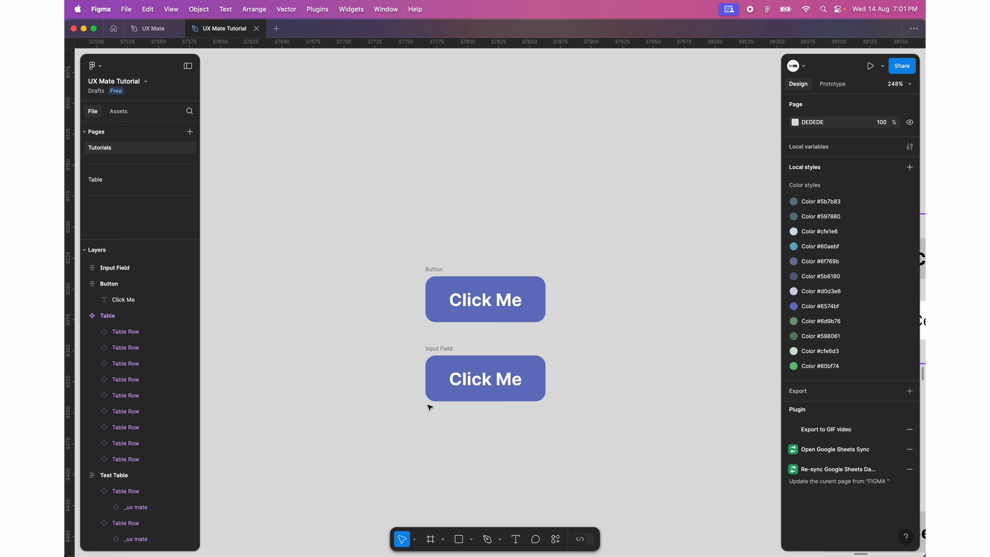
- Change the Input Field frame's fill to white FFFFFF and add a black 000000 inside stroke of width 1
left_click(445, 350)
scroll(711, 407, "down", 2)
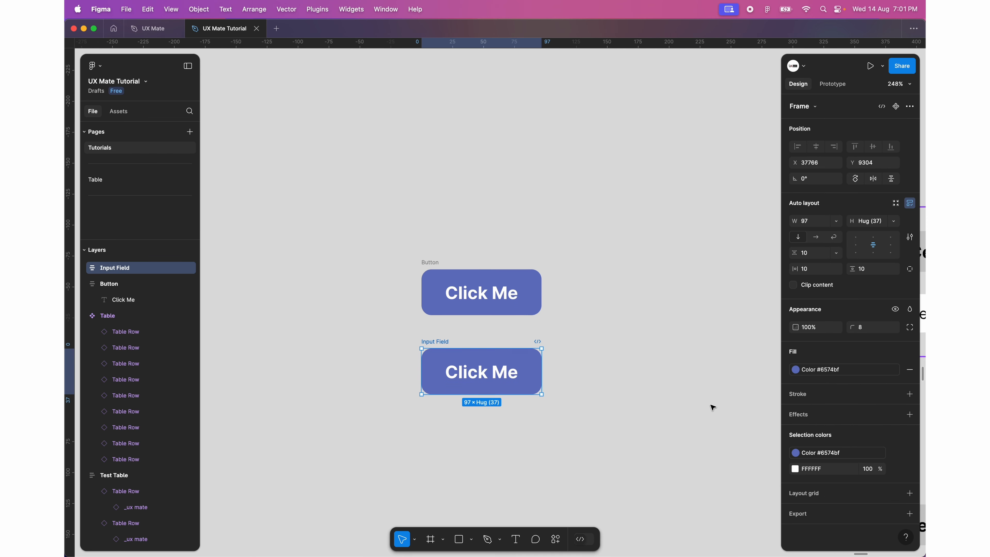
left_click(815, 369)
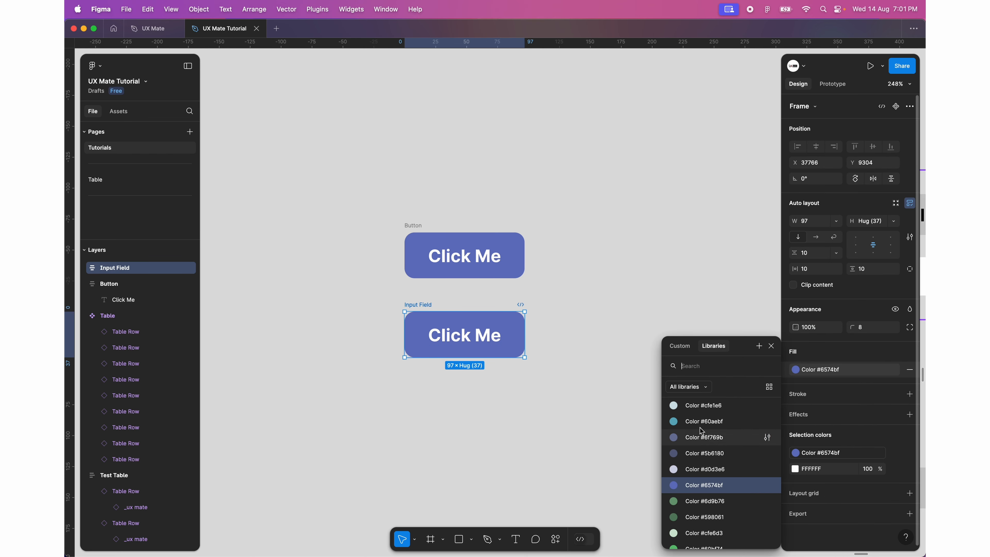
left_click(680, 346)
left_click_drag(717, 335, 661, 305)
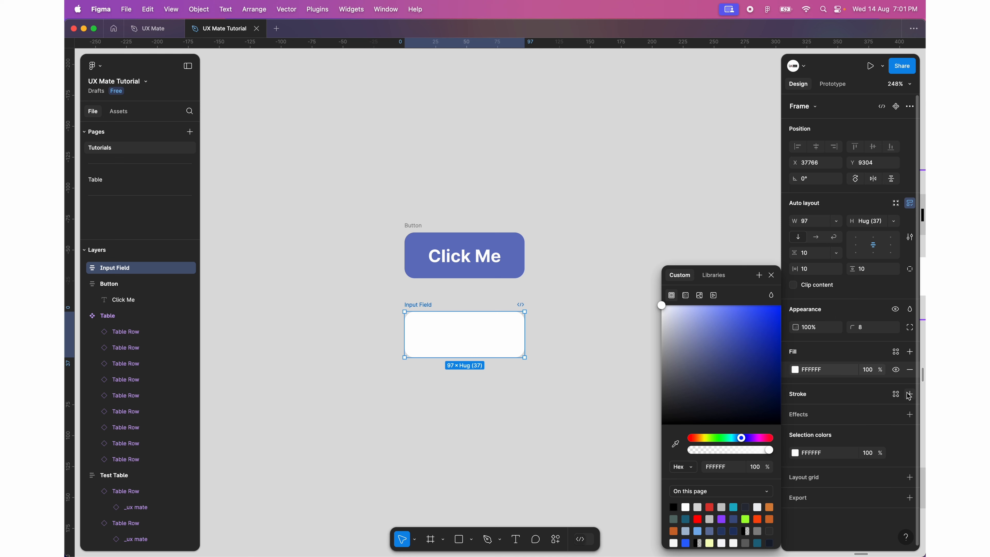
left_click(910, 394)
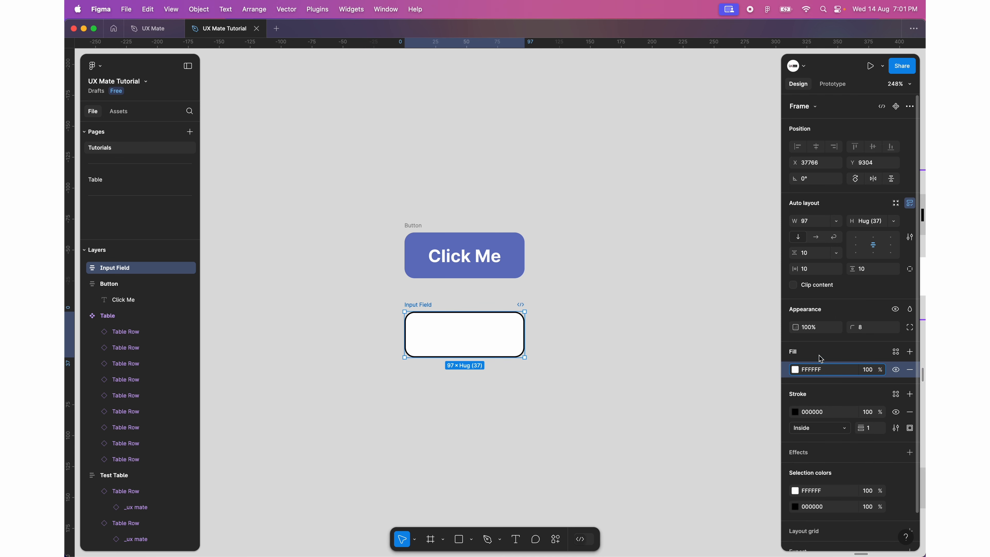
- Paste the Click Me text into the Input Field frame and style it as Regular weight with a black 000000 fill
left_click(464, 332)
key("ctrl+v")
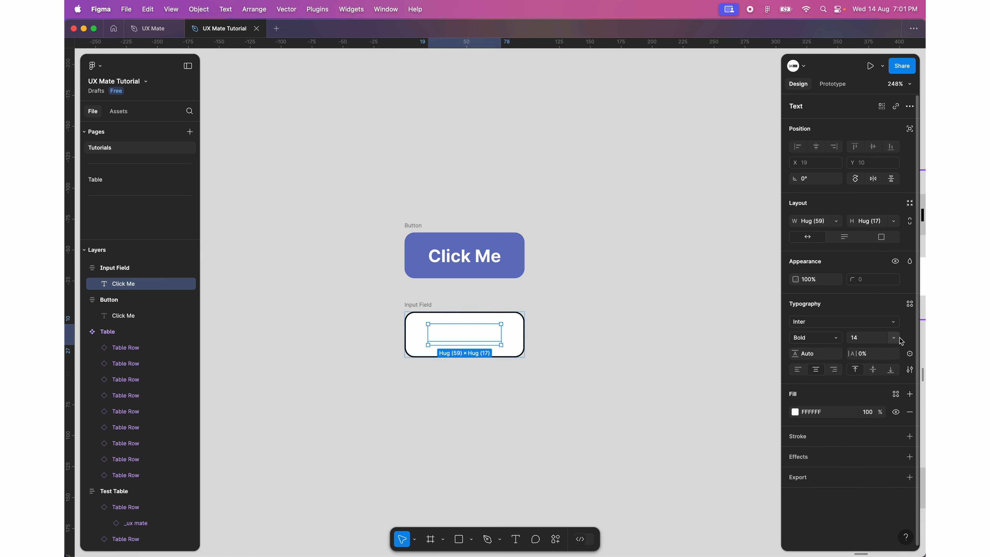
left_click(820, 337)
left_click(831, 303)
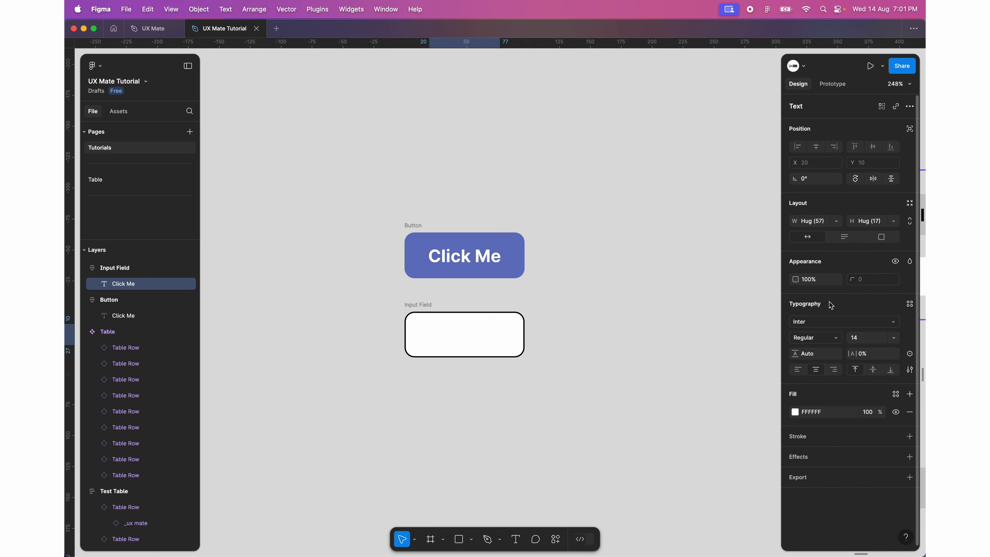
left_click(798, 413)
left_click_drag(707, 388, 576, 515)
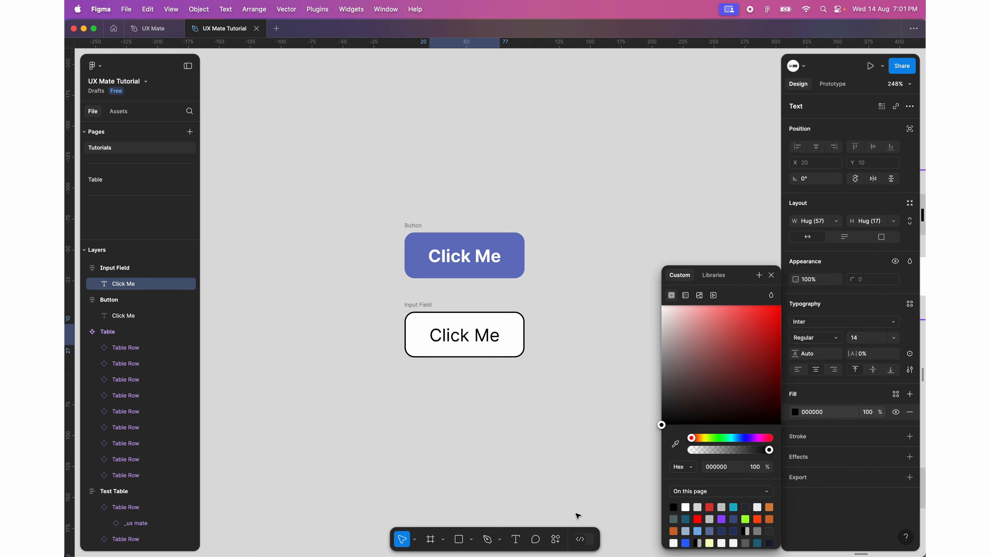
key("Escape")
- Widen the Input Field frame to 211 and align its content to the left centre
scroll(513, 344, "down", 3)
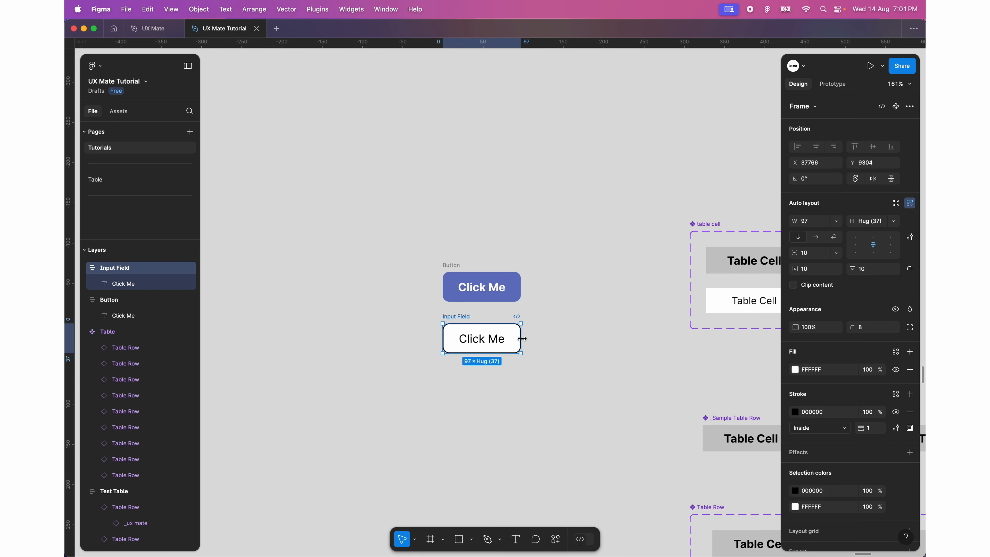
left_click_drag(520, 338, 612, 336)
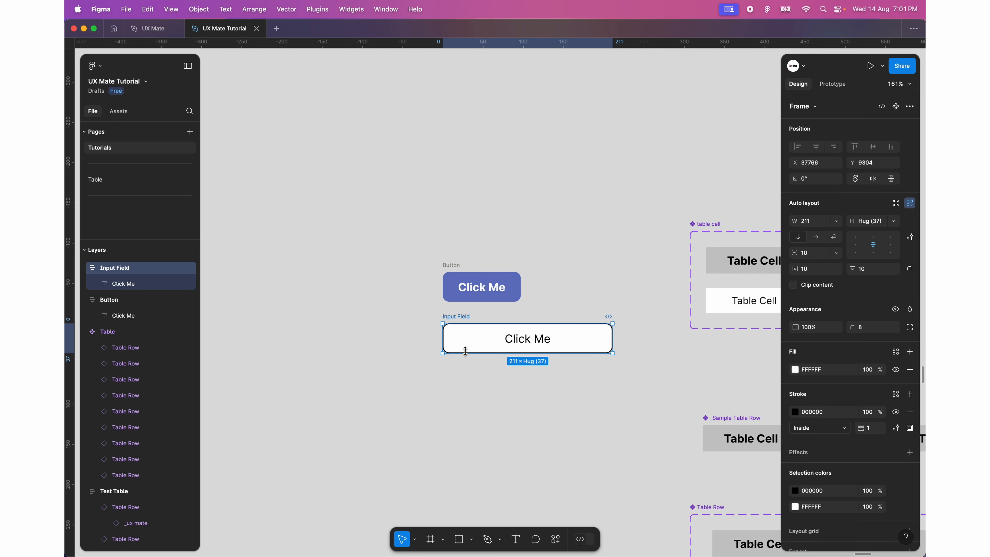
left_click(855, 245)
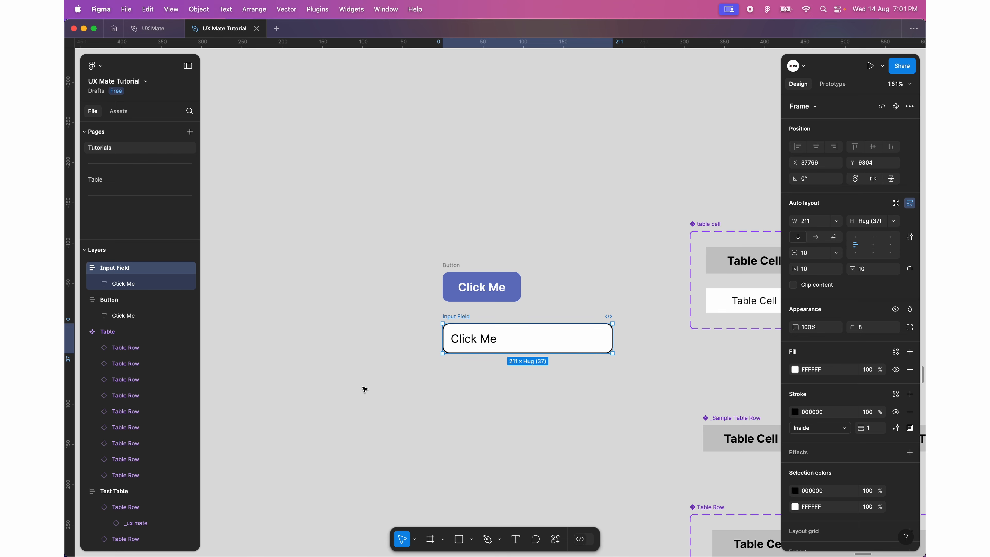
- Make the Click Me text inside the Input Field fill the container width with left-aligned text
double_click(454, 337)
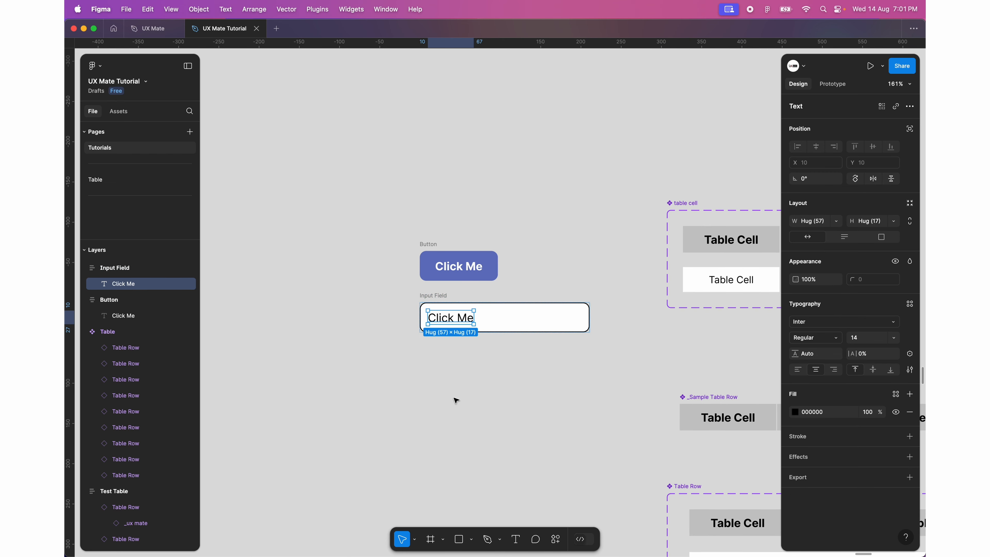
scroll(455, 400, "right", 3)
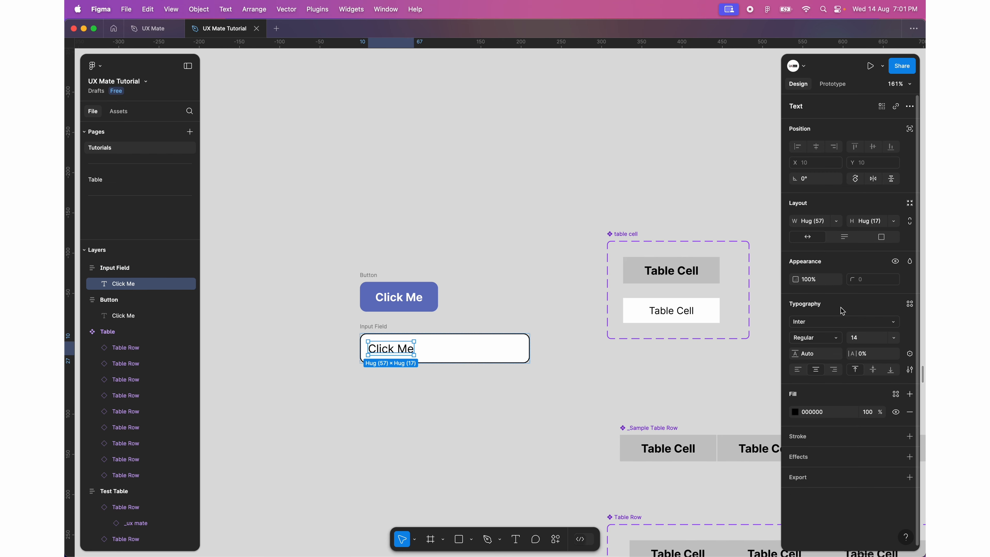
left_click(836, 221)
left_click(842, 235)
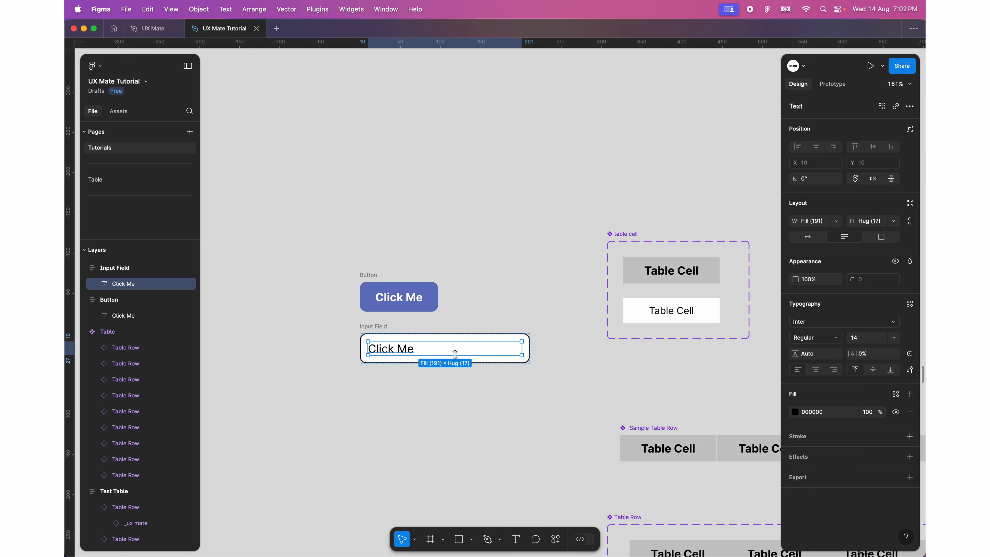
- Turn the Button and Input Field frames into two separate components in one operation
left_click(391, 332)
scroll(389, 332, "up", 5)
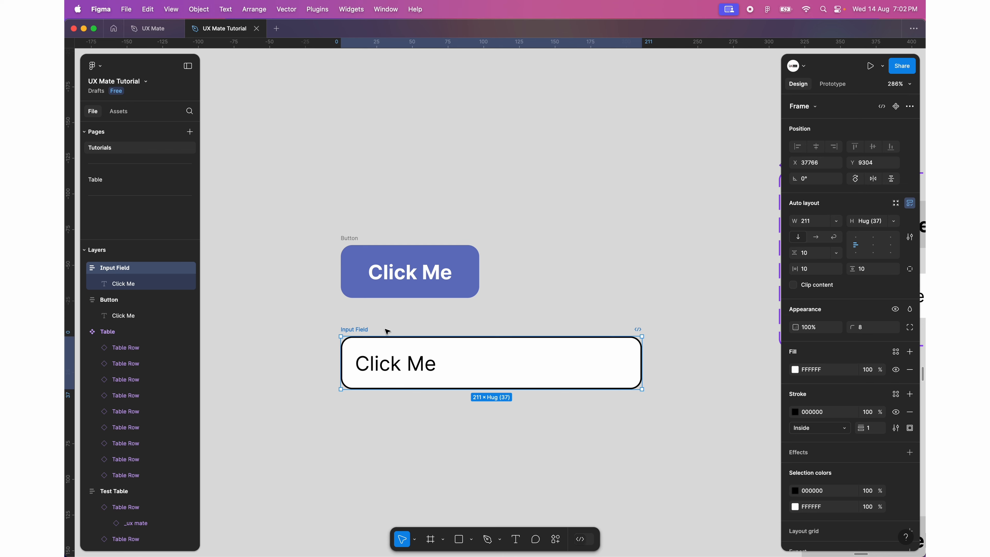
left_click(350, 238, "shift")
left_click(555, 539)
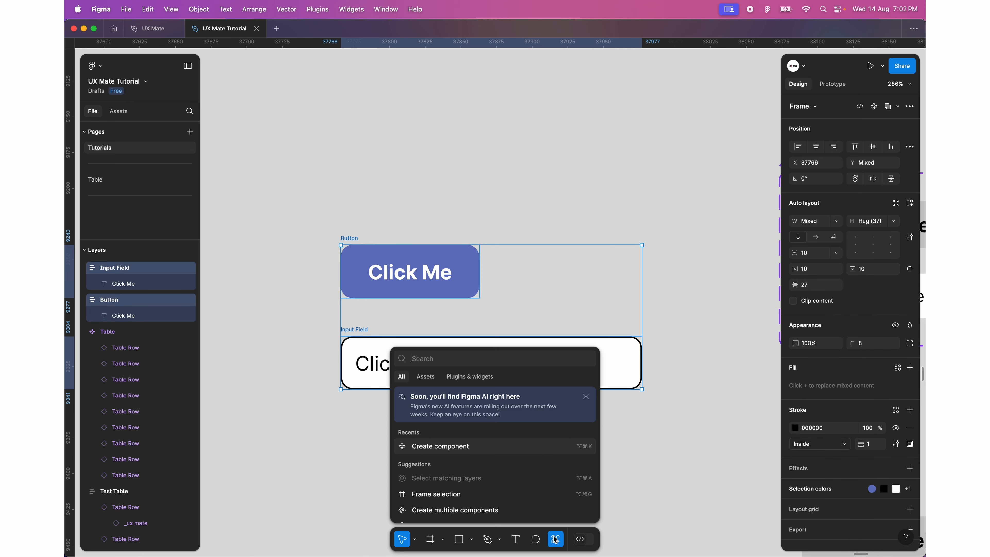
left_click(452, 510)
left_click(497, 268)
- Move the table cell component set up to Y 9130
scroll(497, 268, "down", 5)
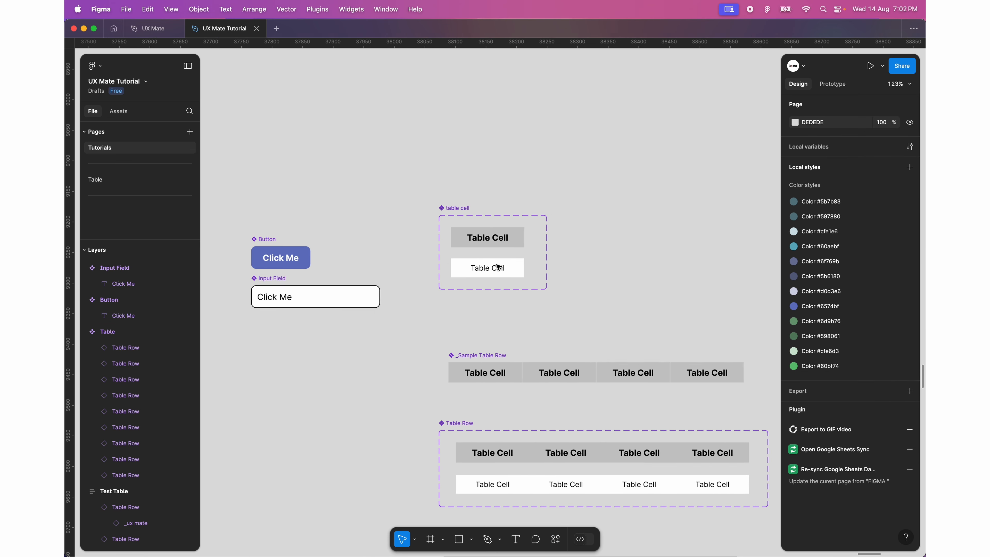
left_click(475, 270)
scroll(435, 298, "up", 5)
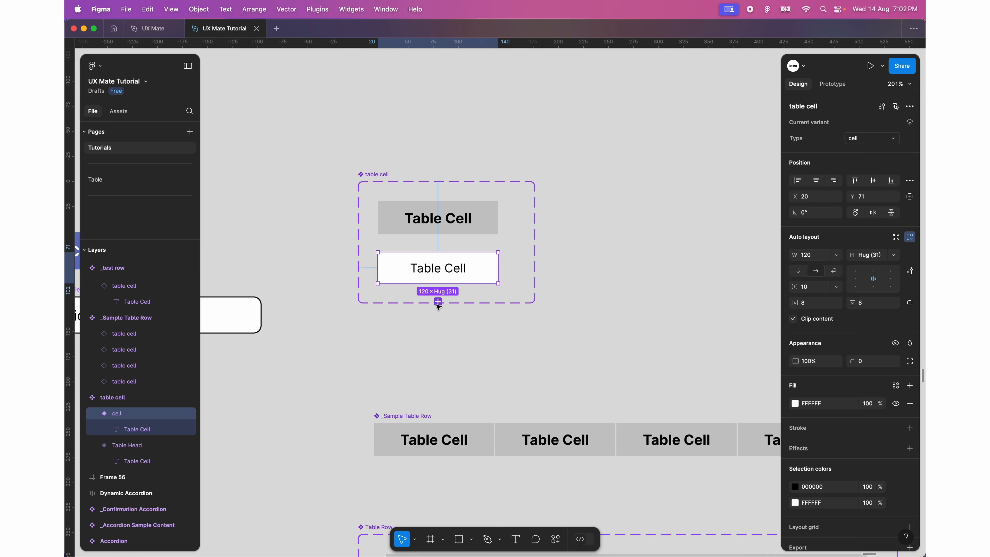
scroll(432, 234, "left", 2)
scroll(425, 156, "down", 1)
left_click(405, 127)
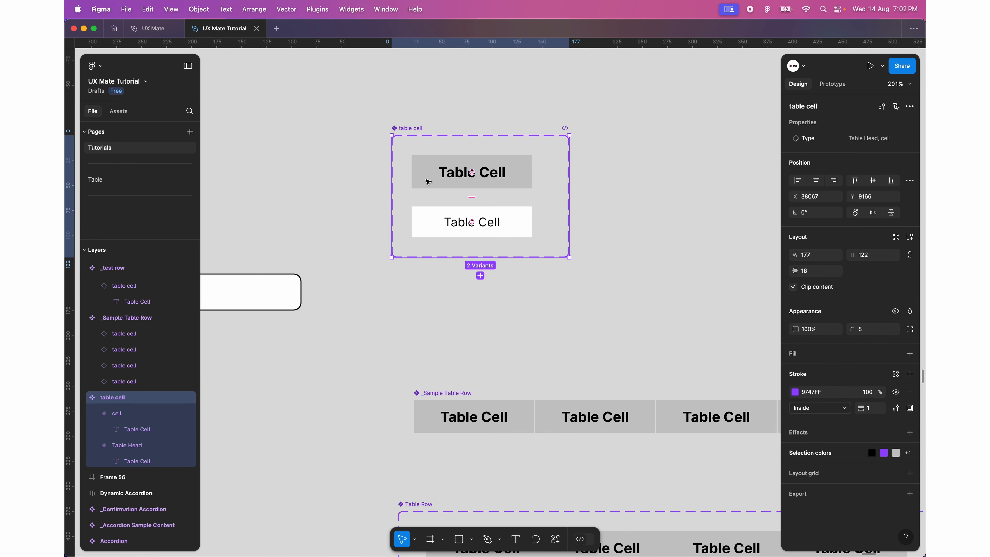
left_click_drag(414, 130, 416, 95)
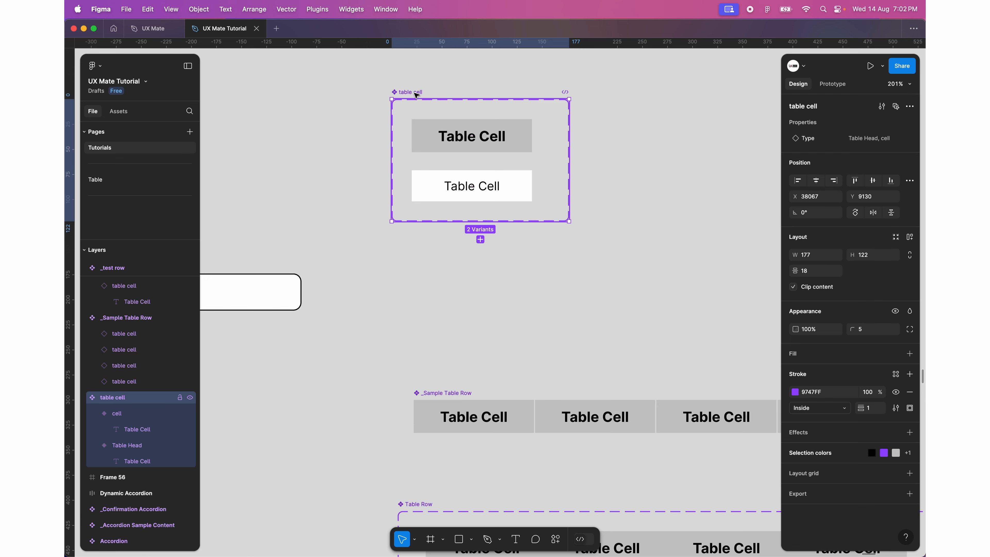
- Add a third variant to the table cell component set and set its Type to Input
left_click(481, 240)
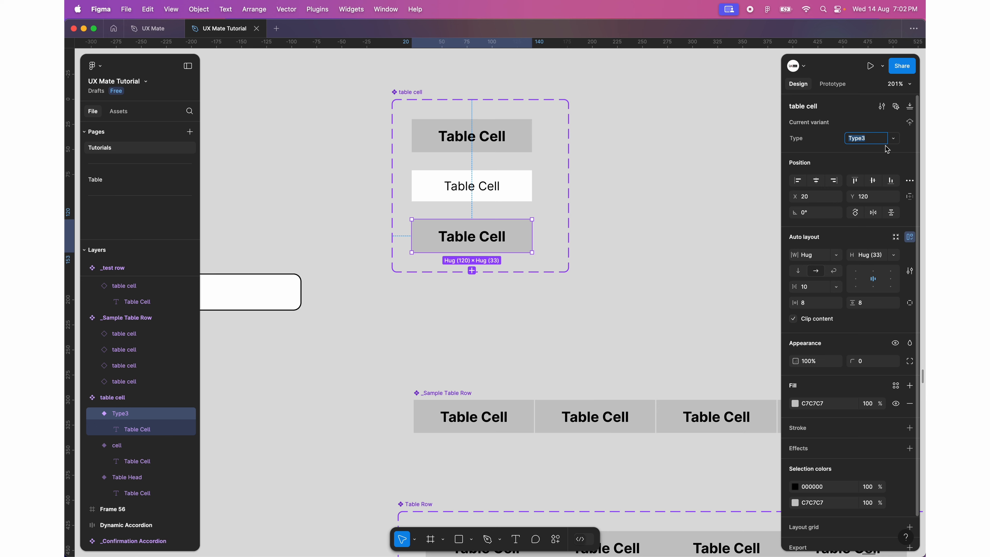
key("BackSpace")
type("Input")
key("Return")
- Replace the Table Cell text in the Input variant with an instance of the blue Button component
scroll(313, 304, "down", 2)
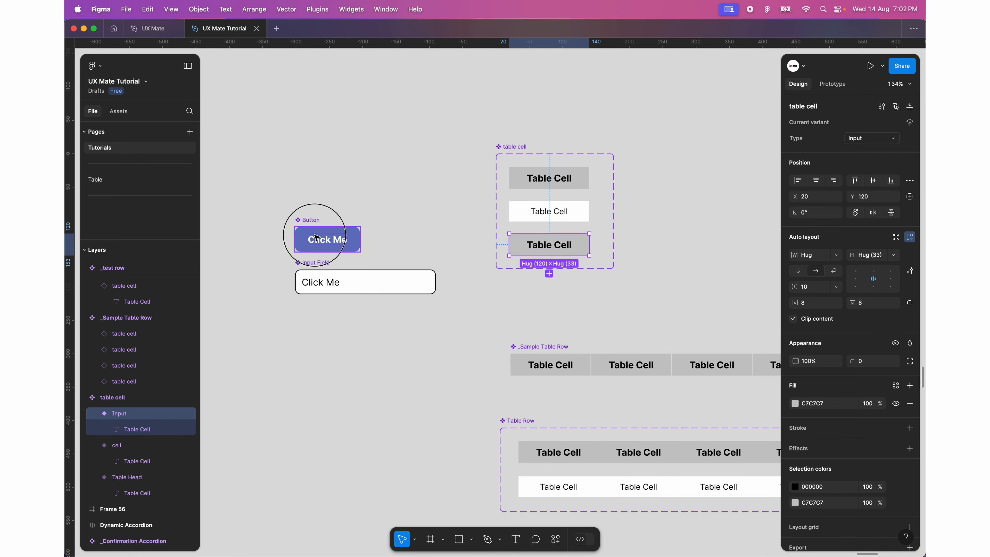
left_click_drag(314, 236, 410, 181)
key("BackSpace")
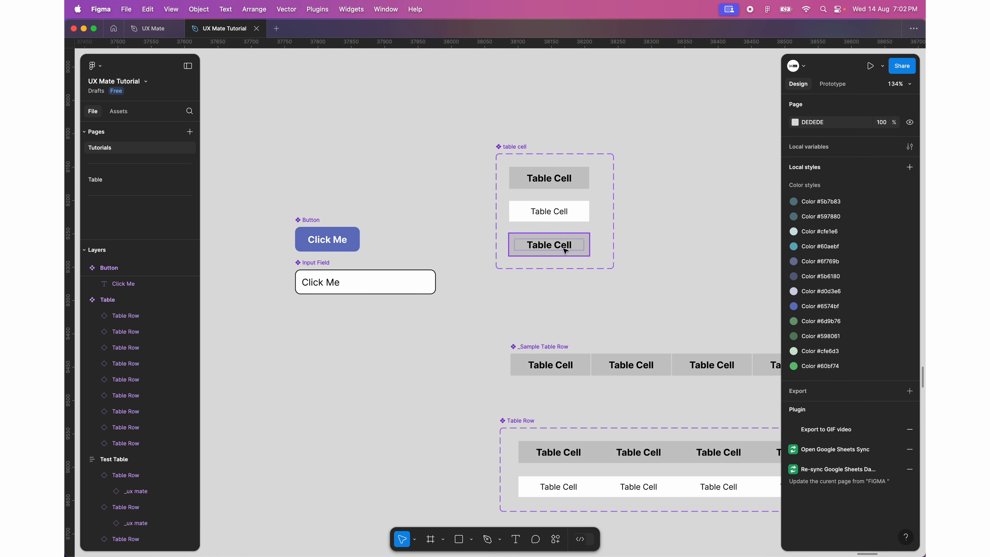
double_click(553, 246)
key("super+shift+r")
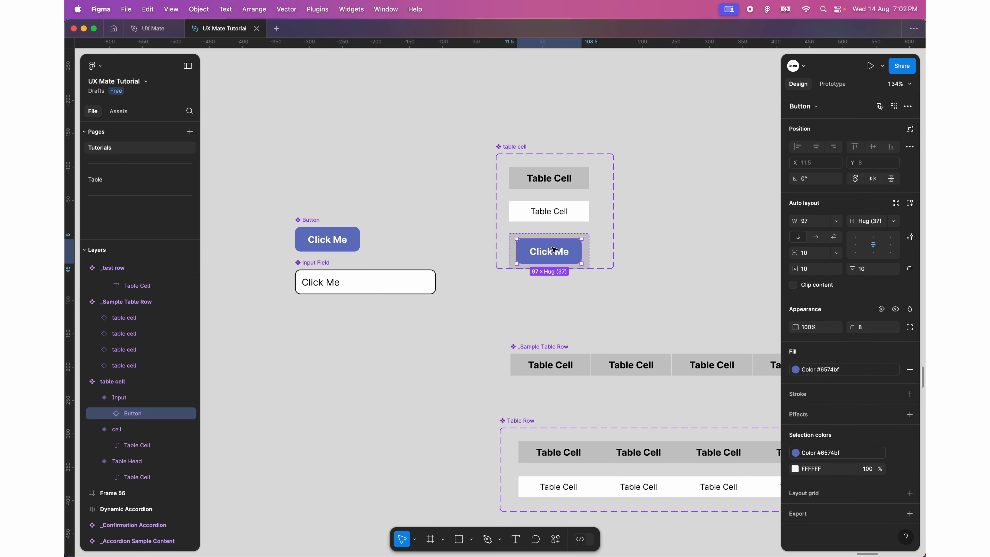
- Set the Input variant's background fill to white FFFFFF
scroll(554, 249, "up", 5)
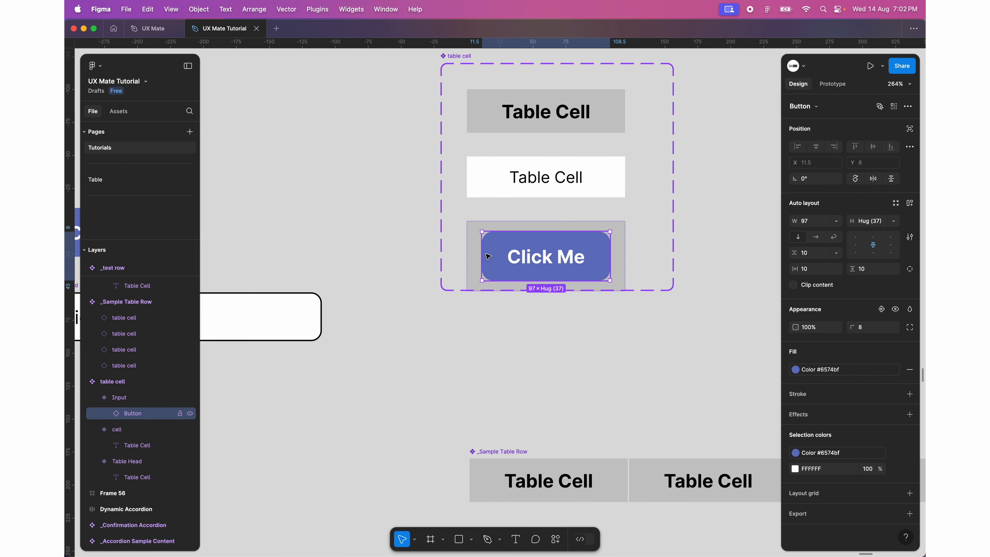
left_click(477, 256)
left_click(795, 403)
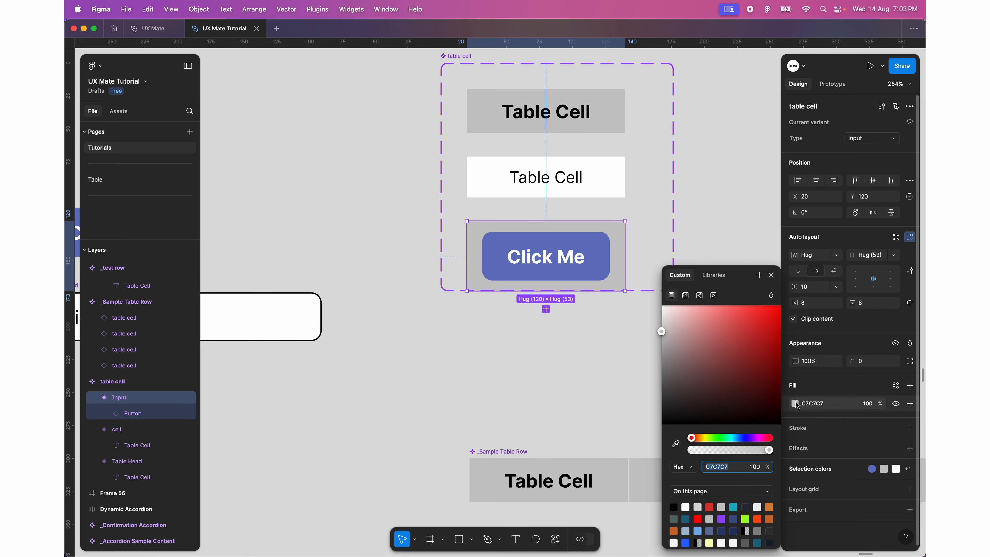
left_click(688, 332)
left_click(658, 305)
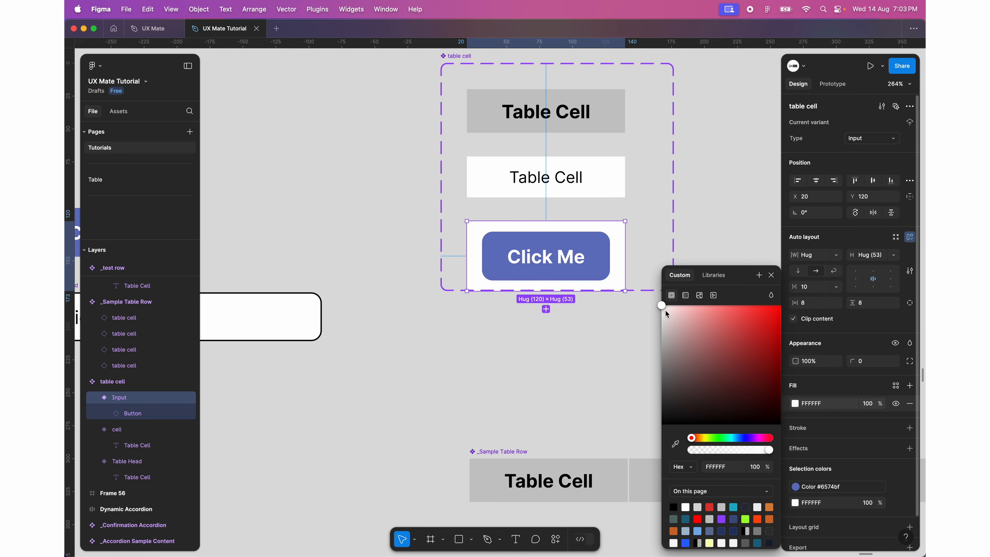
- Start an instance swap property for the Button nested in the Input variant and name it Input Type
left_click(611, 250)
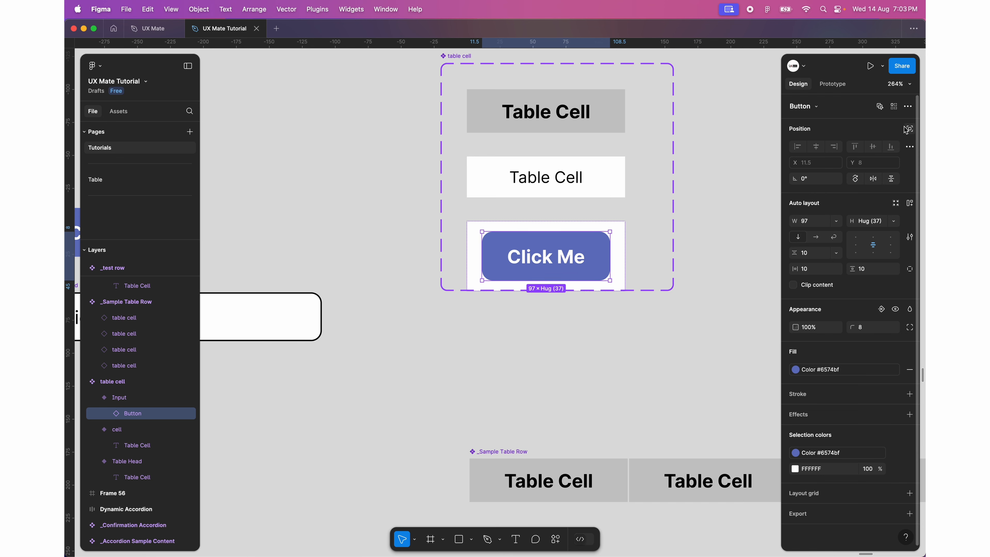
left_click(908, 107)
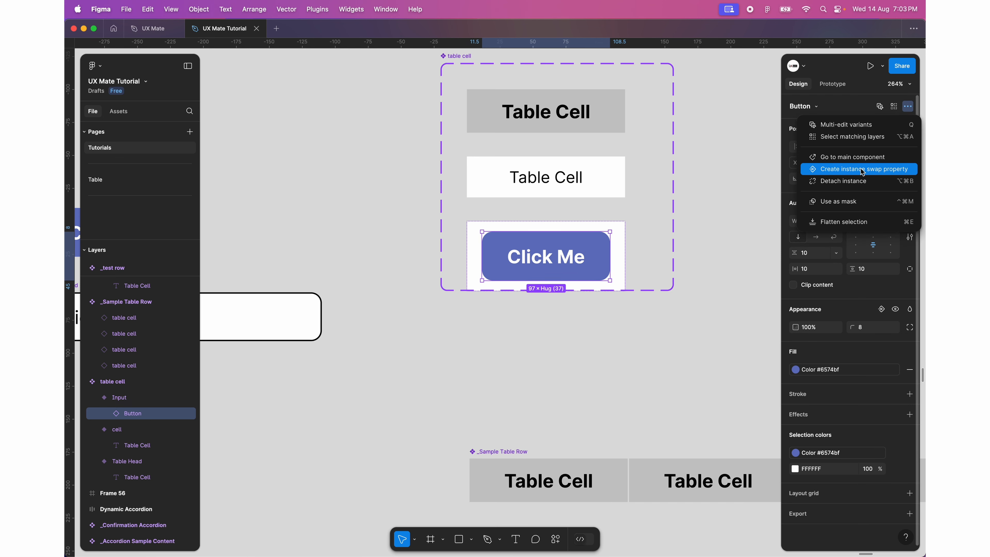
left_click(863, 170)
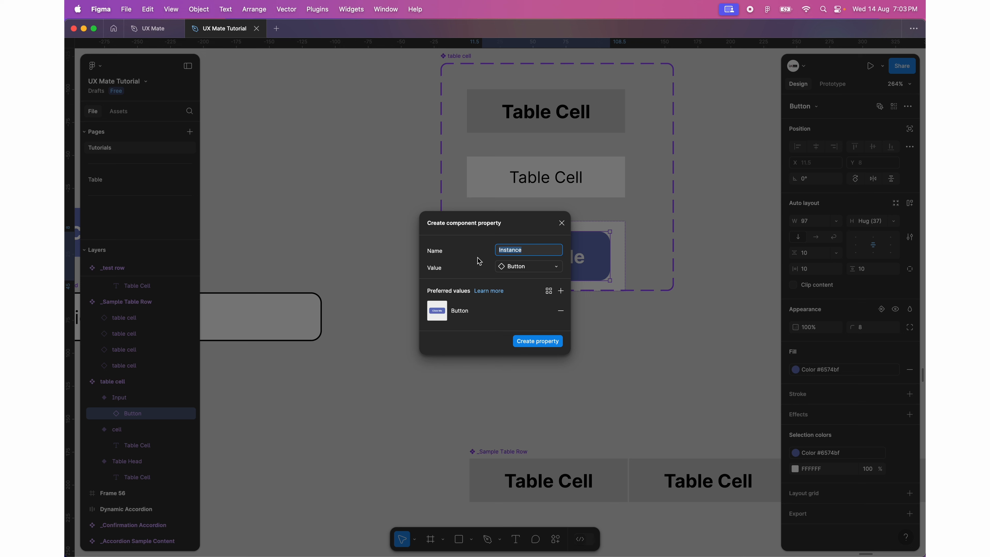
type("Input Typ")
- Add the chevron Icon and Input Field to the preferred values of Input Type and create the property
left_click(562, 290)
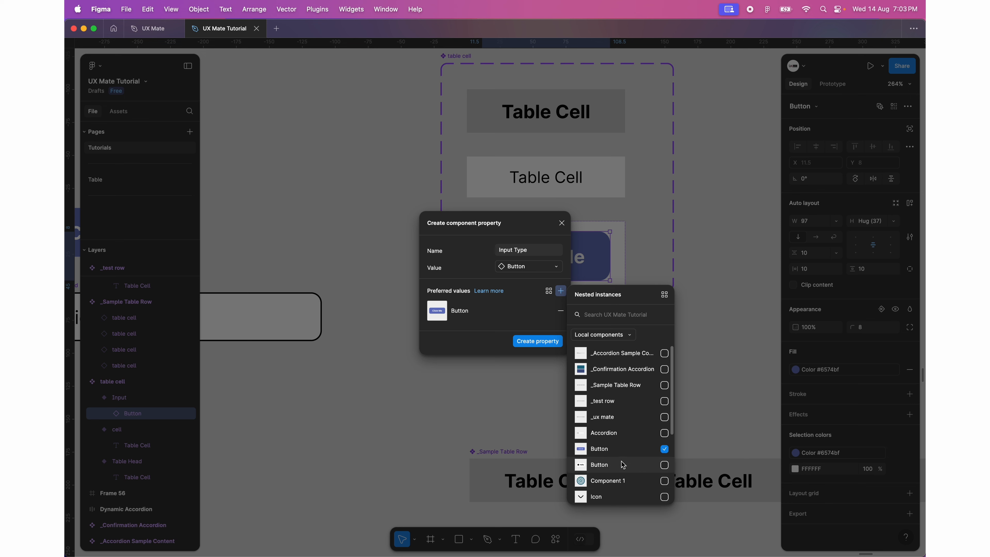
left_click(664, 477)
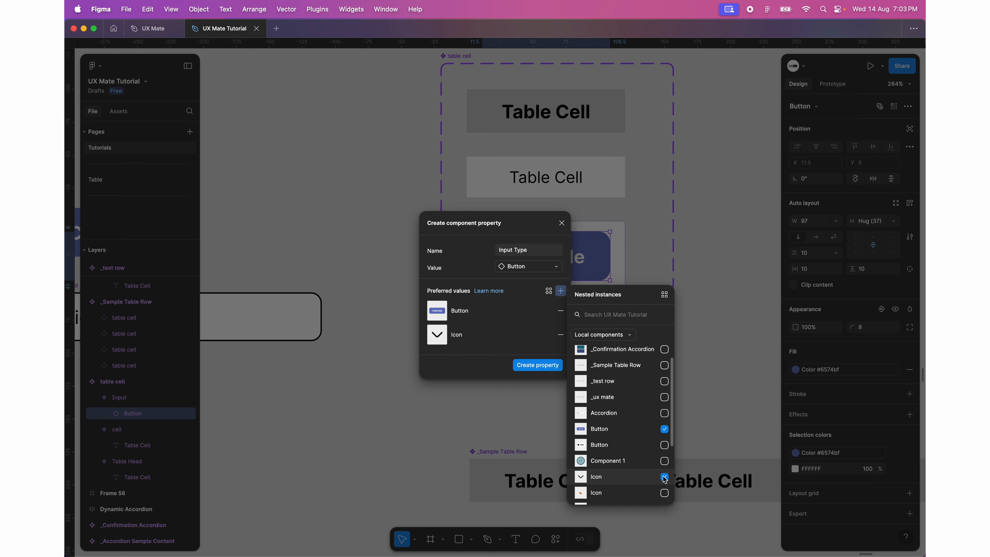
scroll(638, 460, "down", 2)
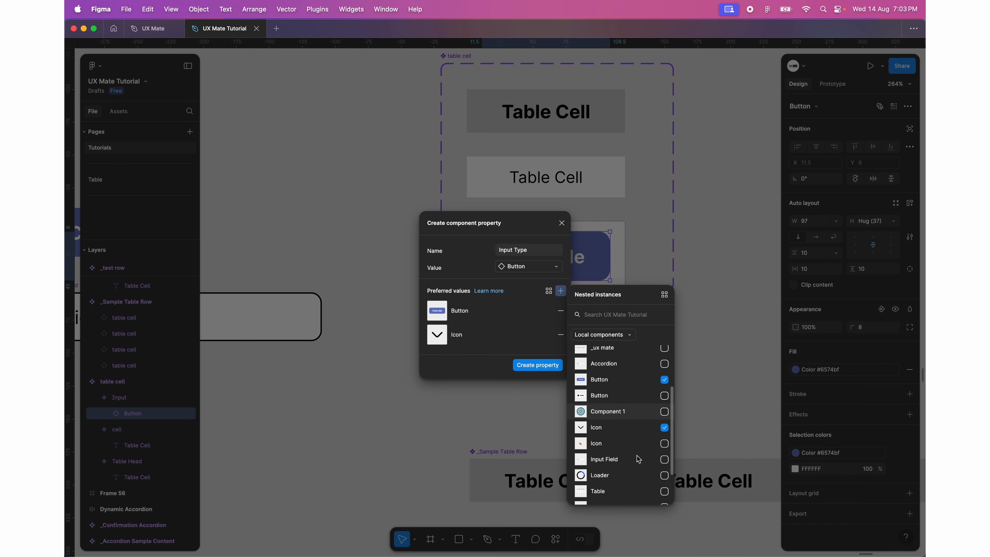
scroll(638, 460, "down", 5)
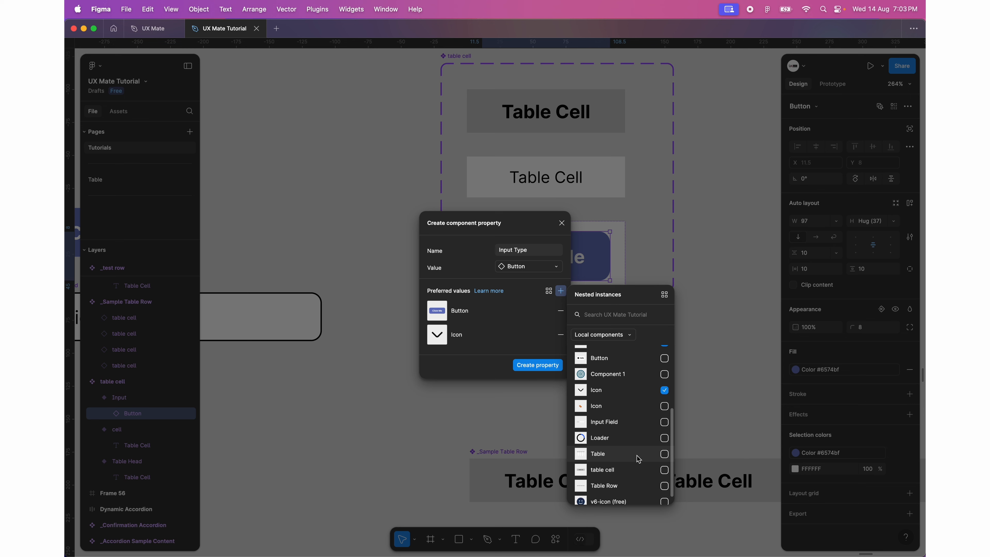
left_click(636, 417)
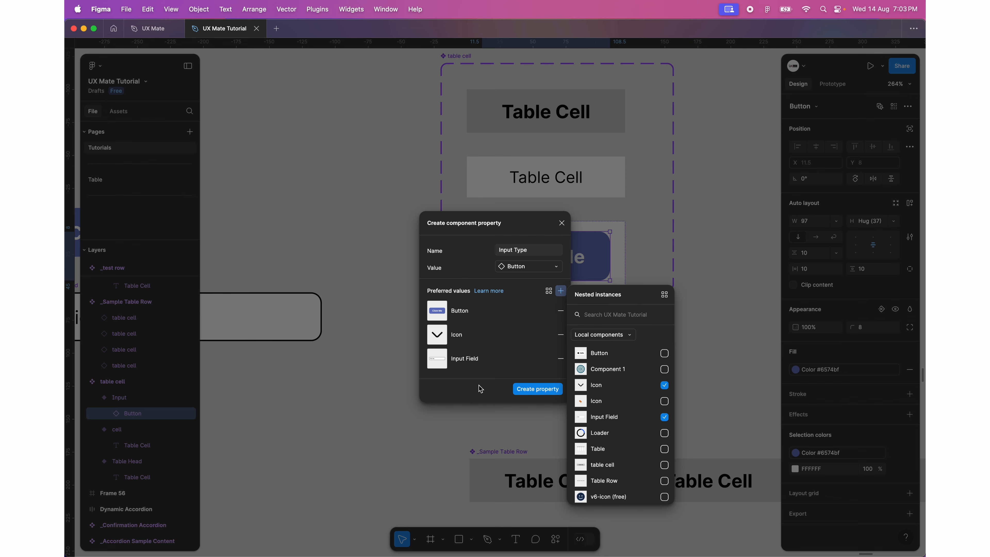
left_click(519, 393)
left_click(504, 369)
- Duplicate the Subscription Date cell at the end of the _ux mate row component
scroll(495, 353, "down", 10)
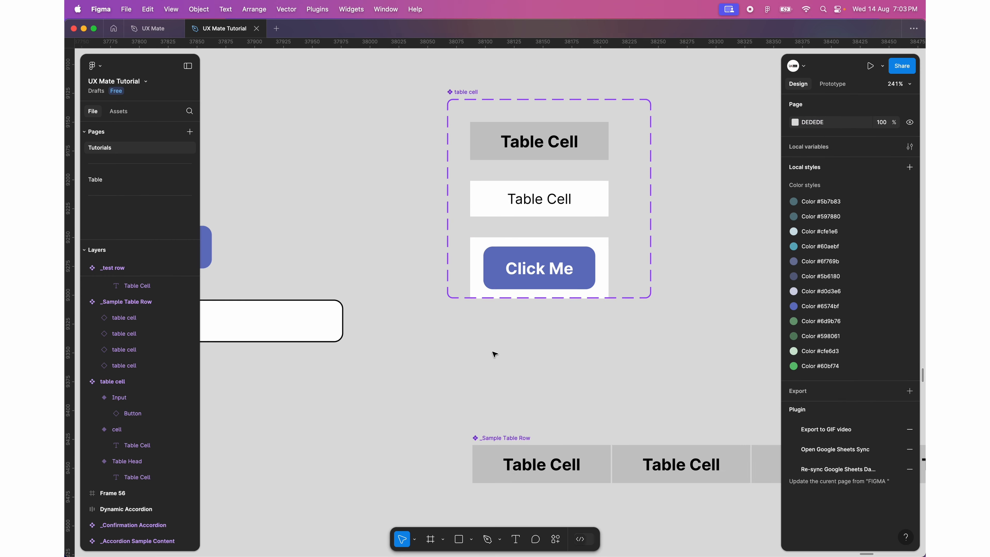
scroll(495, 353, "down", 6)
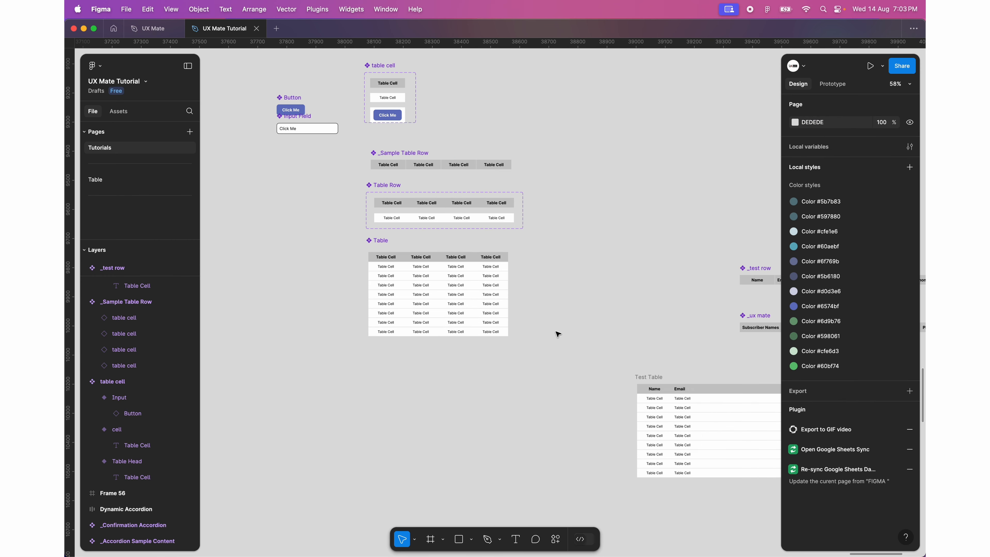
scroll(557, 336, "right", 6)
scroll(581, 341, "down", 4)
scroll(581, 341, "right", 4)
scroll(619, 327, "up", 3)
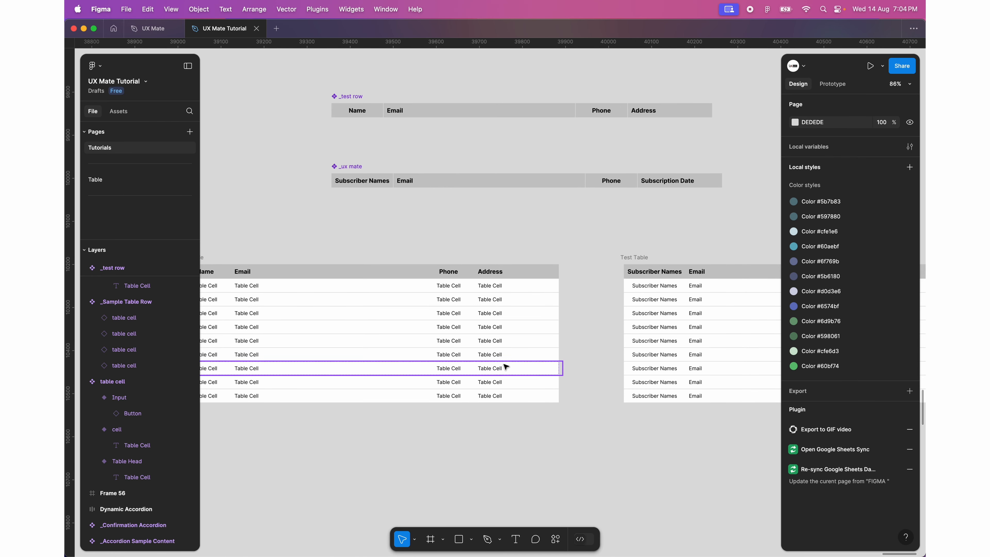
scroll(545, 270, "down", 2)
scroll(545, 271, "right", 3)
scroll(545, 271, "right", 6)
scroll(477, 294, "up", 2)
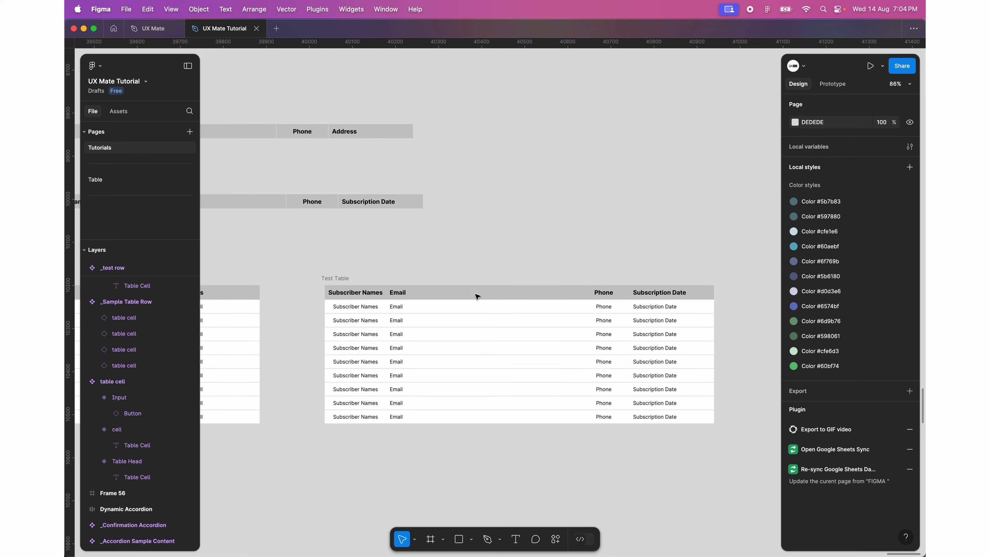
scroll(366, 223, "up", 1)
left_click(391, 218)
scroll(390, 220, "left", 7)
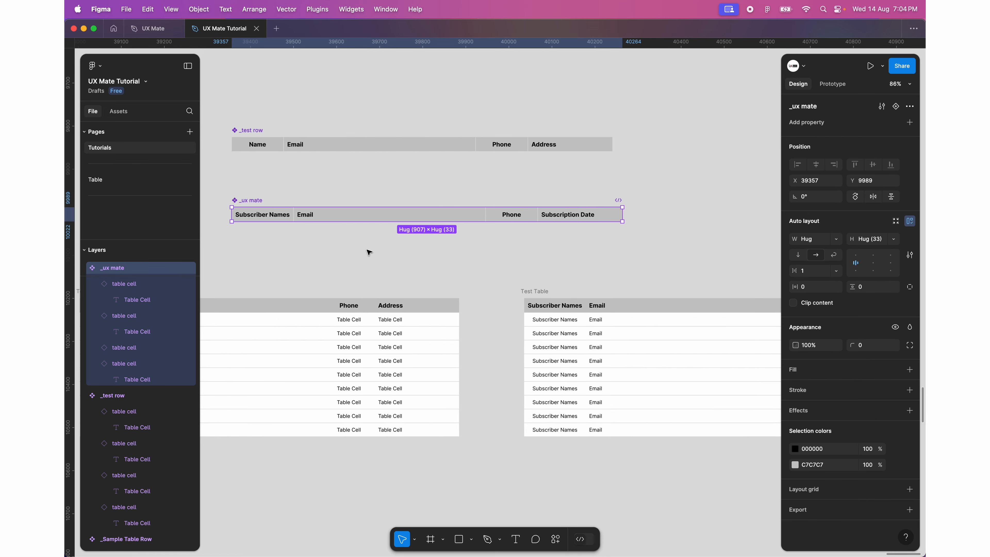
scroll(390, 225, "right", 3)
scroll(390, 224, "up", 1)
left_click(510, 231)
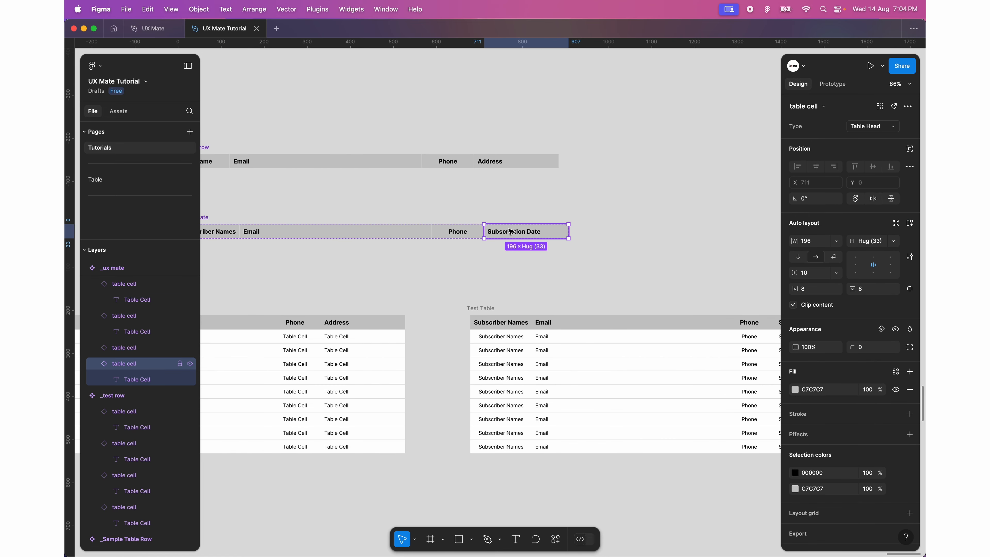
key("super+d")
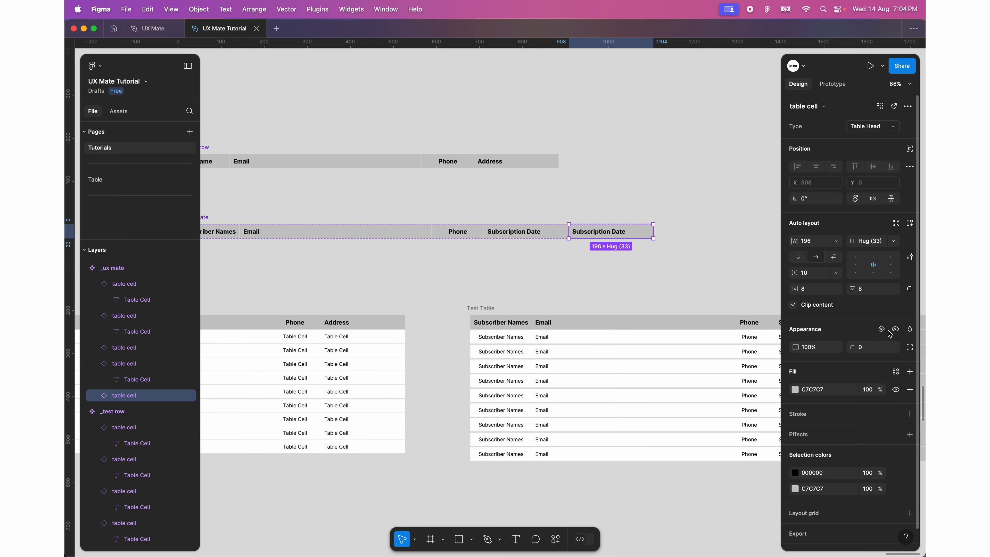
- Change the duplicated last cell of the _ux mate row to the Input type
left_click(889, 129)
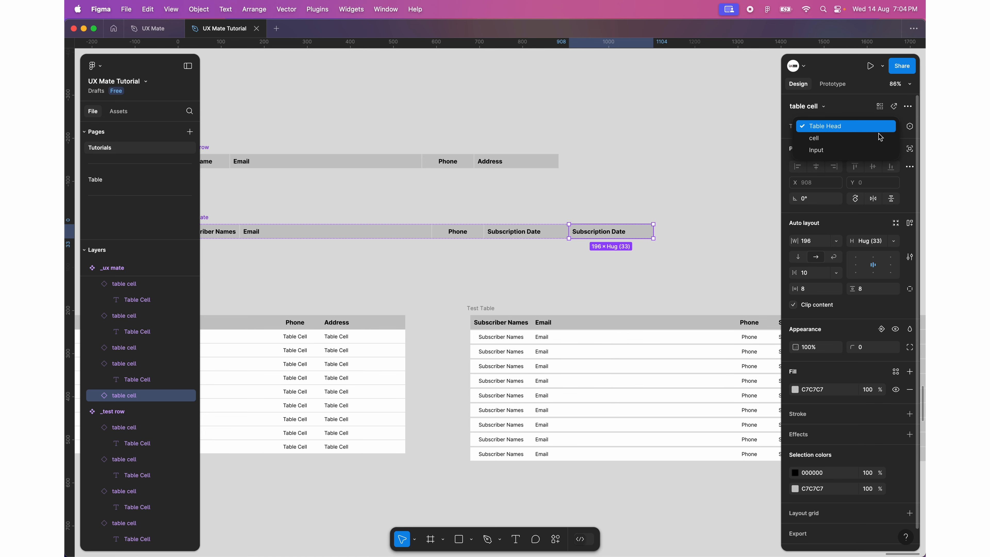
left_click(865, 152)
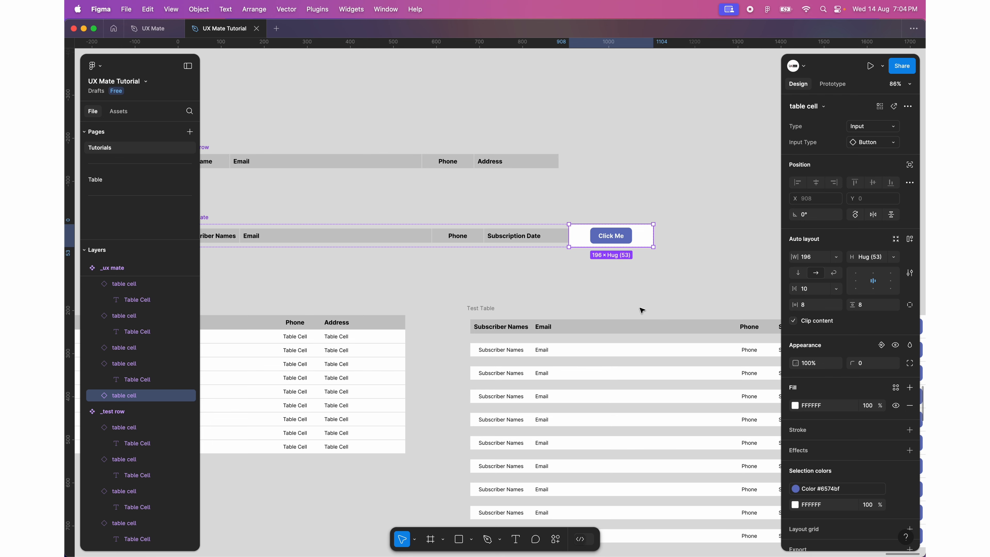
scroll(614, 351, "right", 5)
scroll(614, 351, "down", 2)
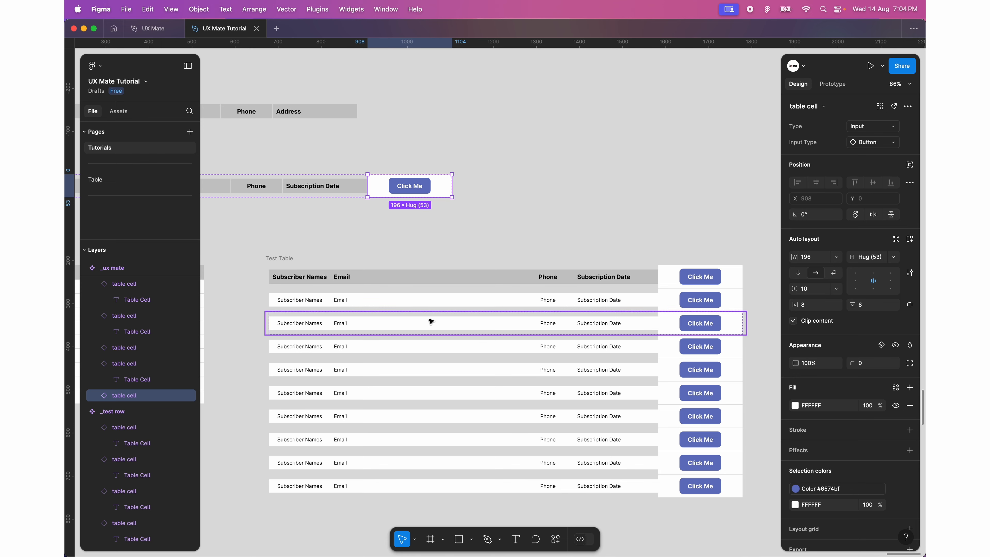
- Set the height of the _ux mate row's Subscriber Names, Email, Phone and Subscription Date cells to Fill container
scroll(514, 216, "left", 10)
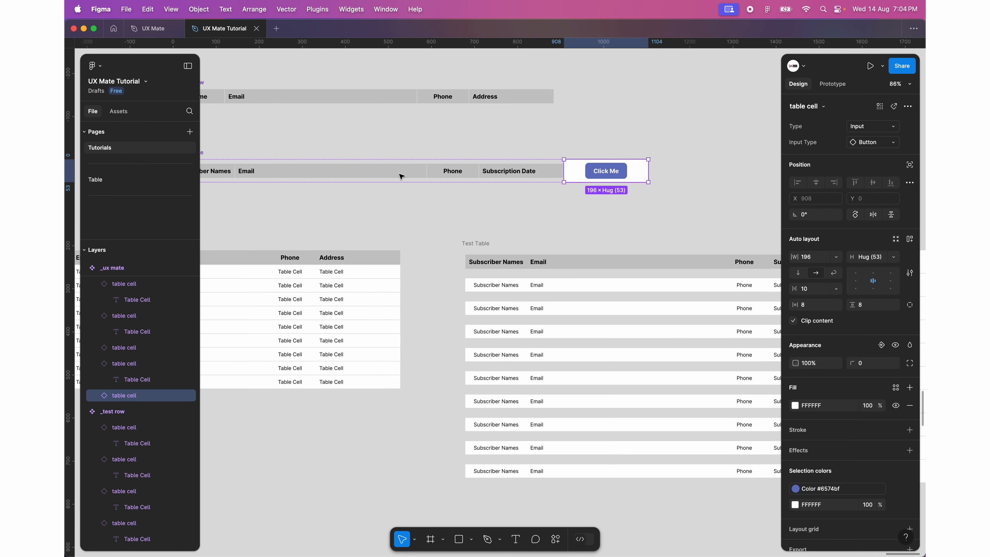
left_click(365, 187)
left_click(469, 188, "shift")
scroll(469, 187, "right", 3)
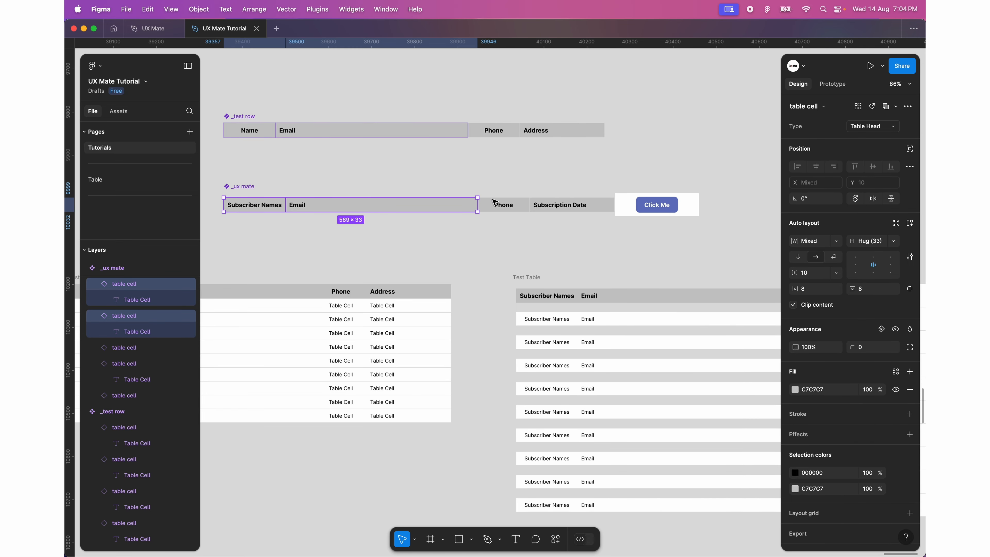
left_click(503, 205, "shift")
left_click(554, 204, "shift")
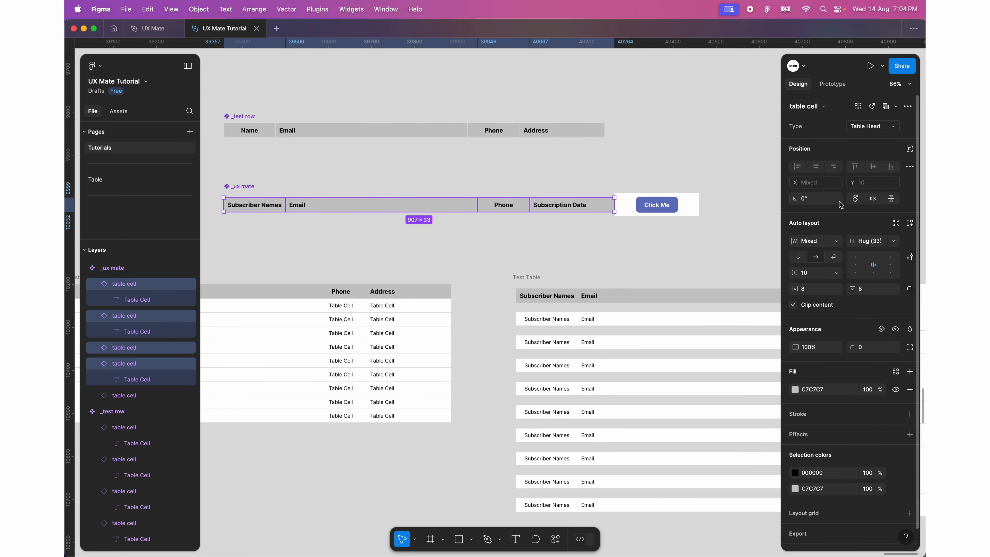
left_click(893, 241)
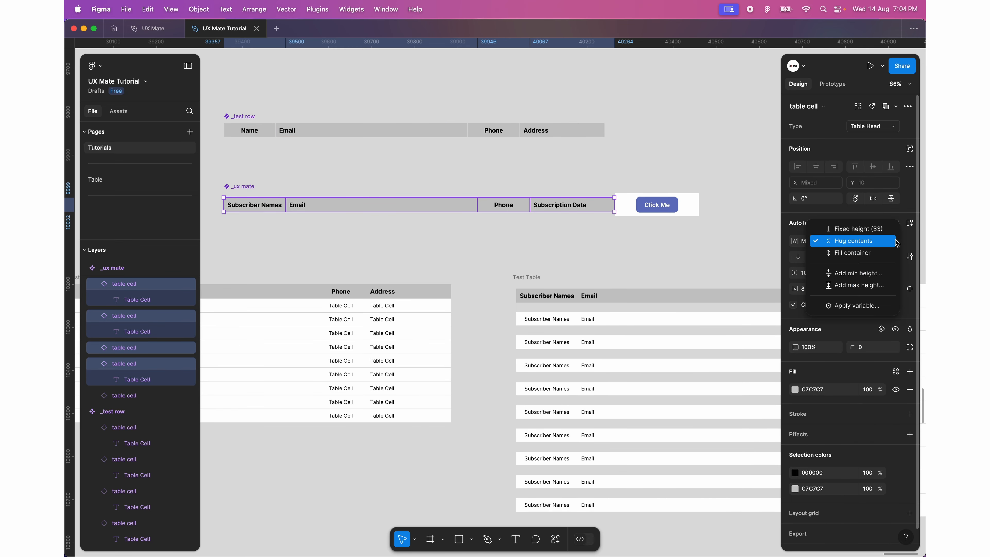
left_click(863, 252)
scroll(621, 254, "right", 5)
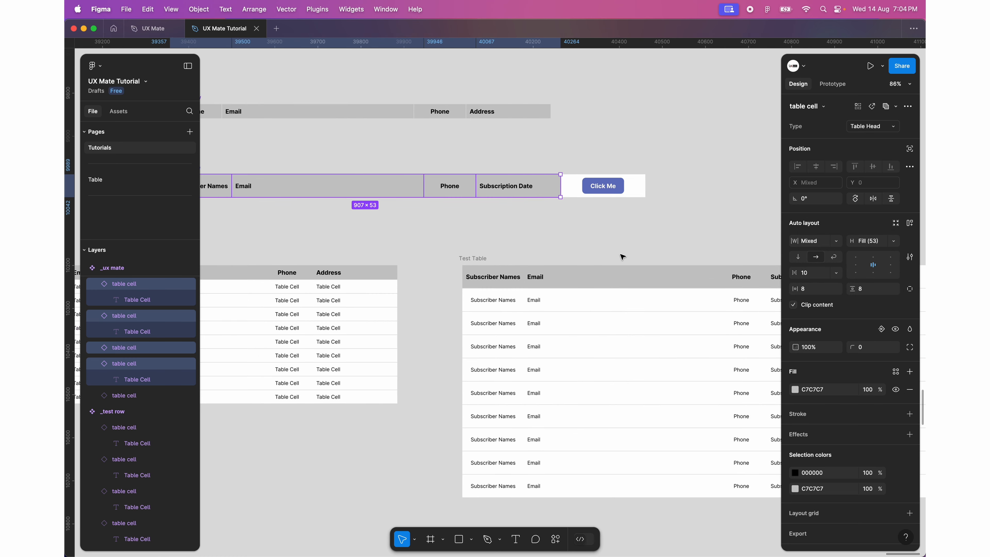
- Change the button cell in the header row of the subscriber Test Table to the Table Head type
scroll(567, 385, "down", 5)
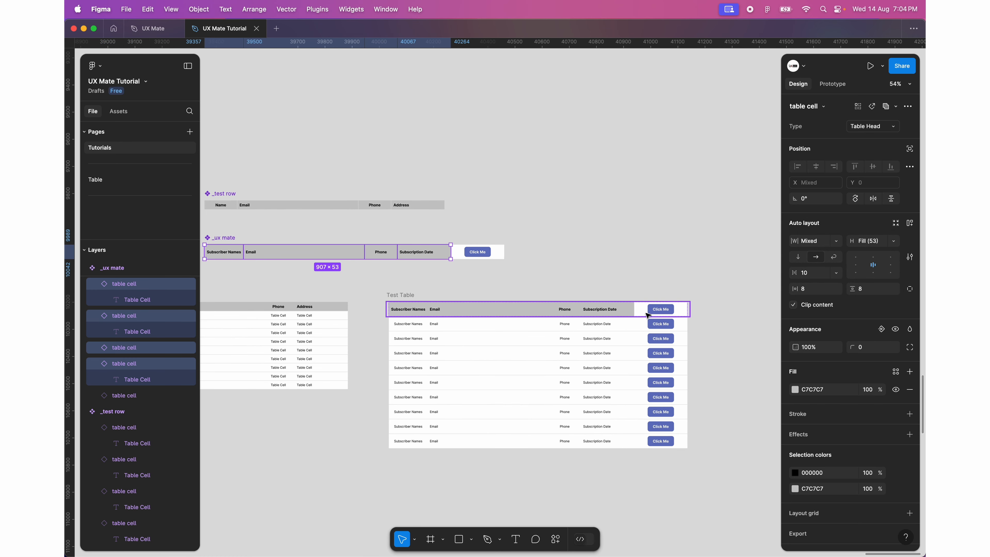
scroll(663, 309, "up", 3)
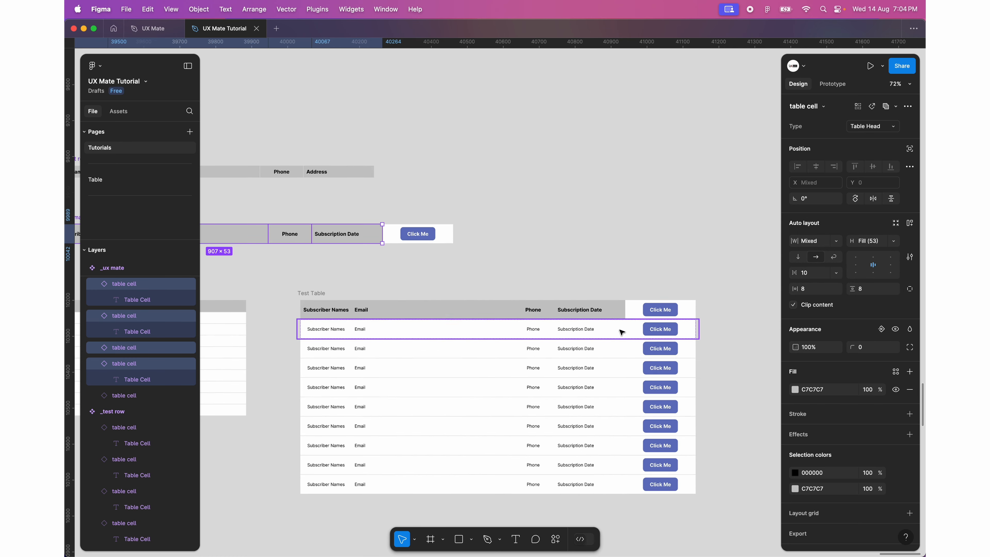
left_click(629, 314)
double_click(630, 312)
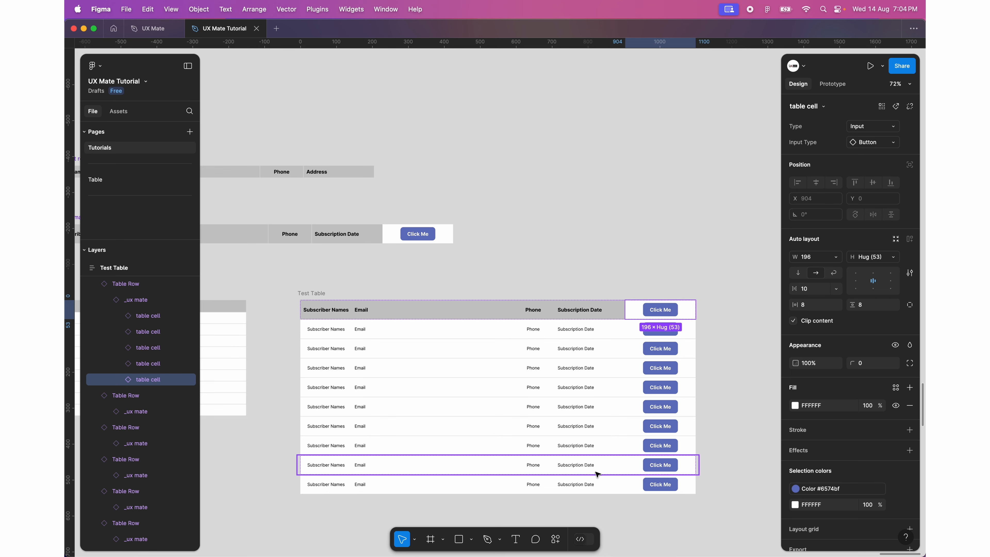
left_click(873, 126)
left_click(853, 100)
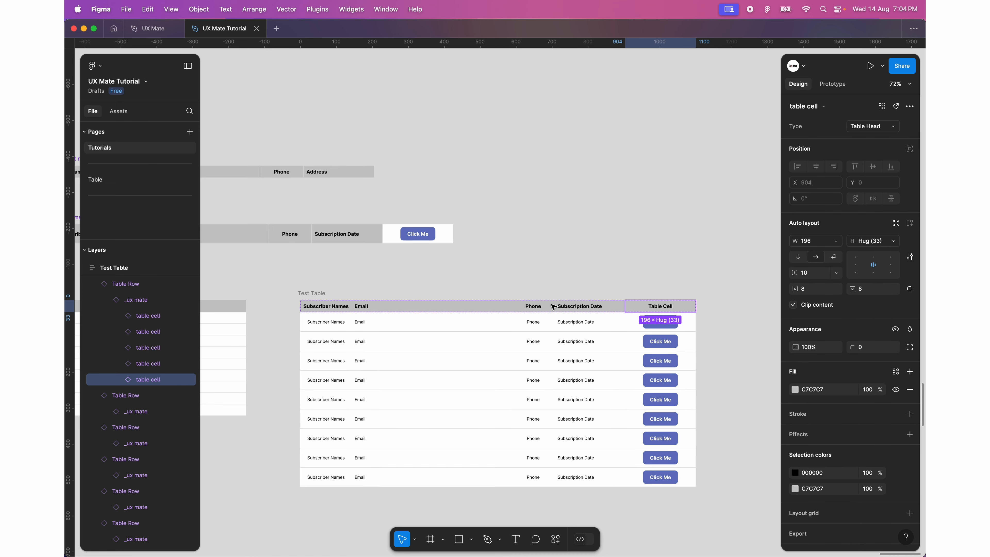
- Rename the last header cell of the subscriber Test Table to Actions
double_click(663, 310)
double_click(661, 308)
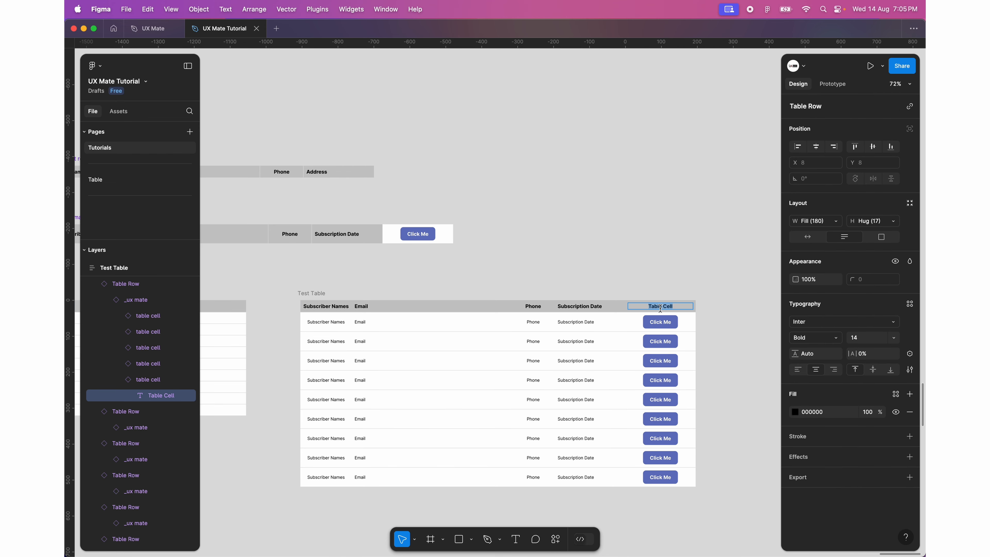
type("Actions")
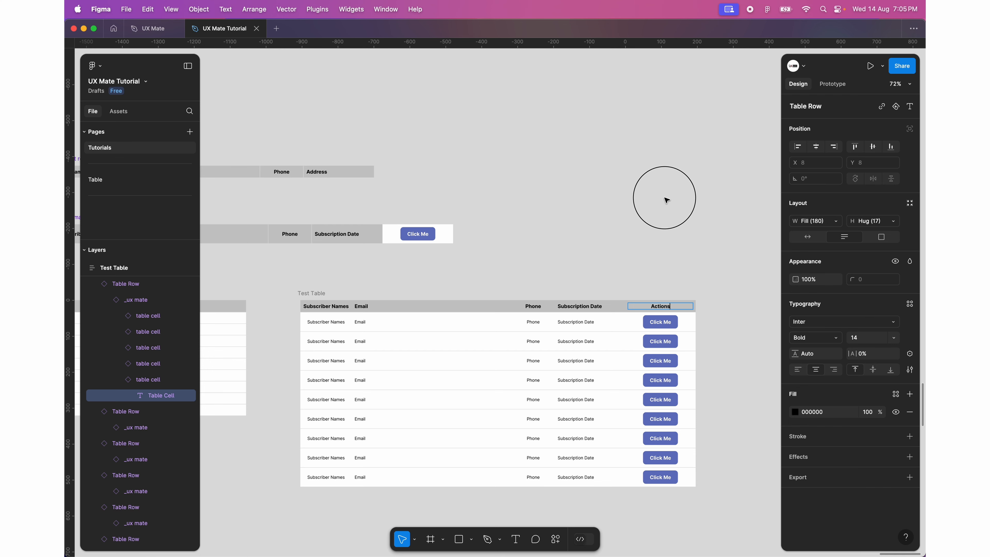
left_click(671, 327)
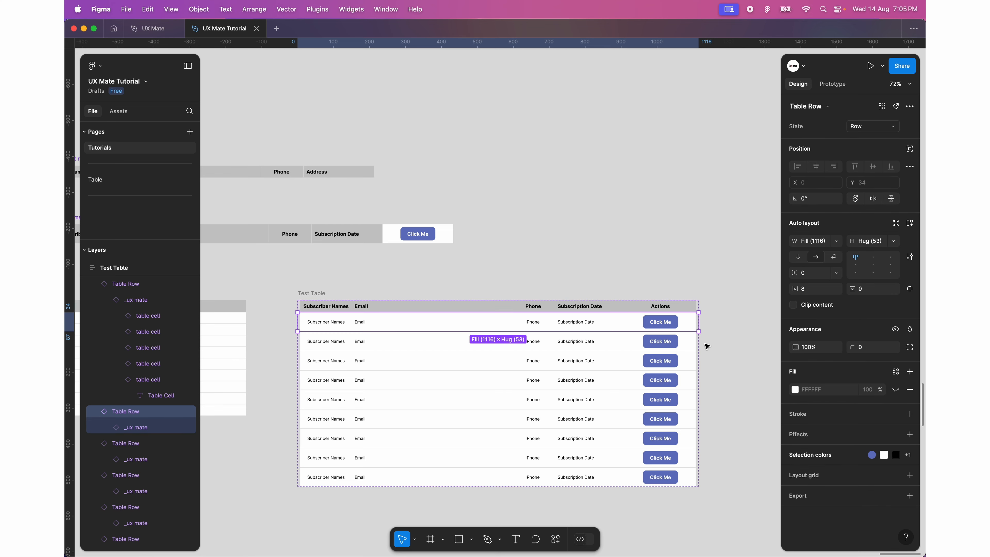
- Select all table cells under the Actions header of the subscriber Test Table
left_click_drag(709, 323, 605, 477)
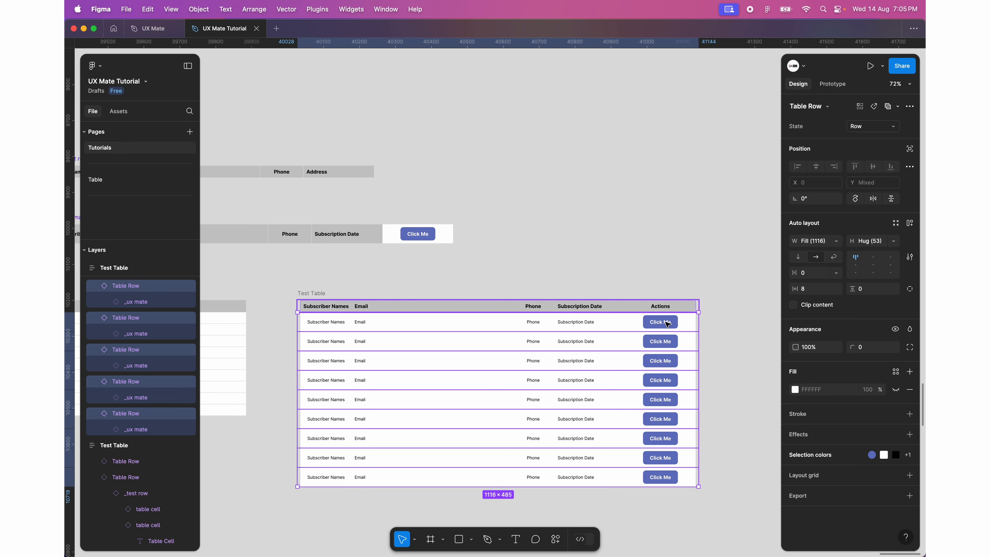
left_click_drag(722, 319, 608, 476)
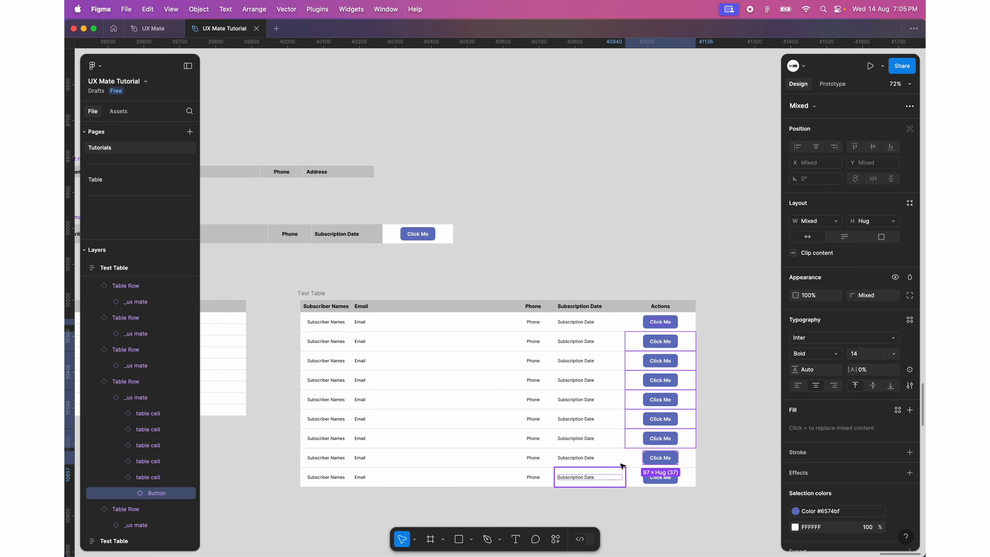
left_click(722, 338)
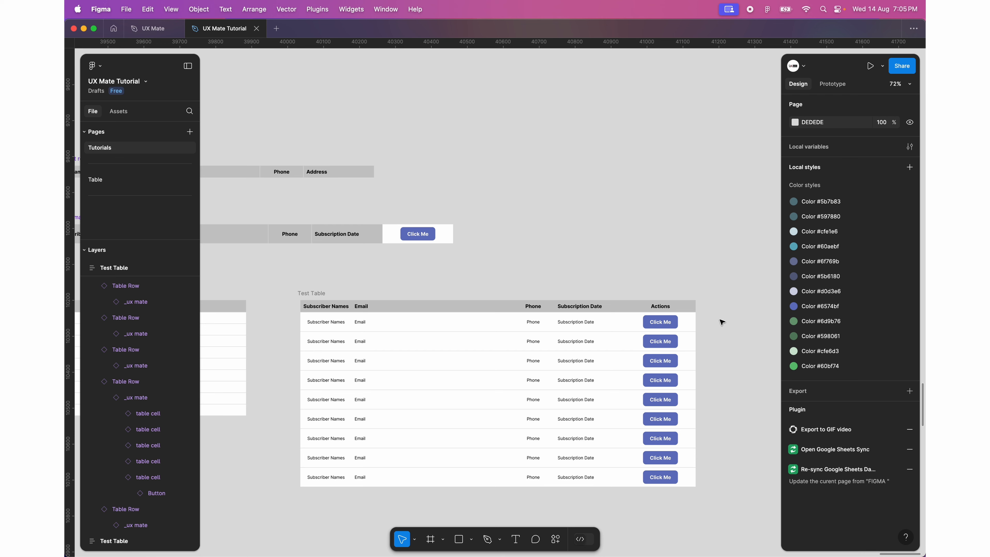
left_click_drag(720, 315, 638, 505)
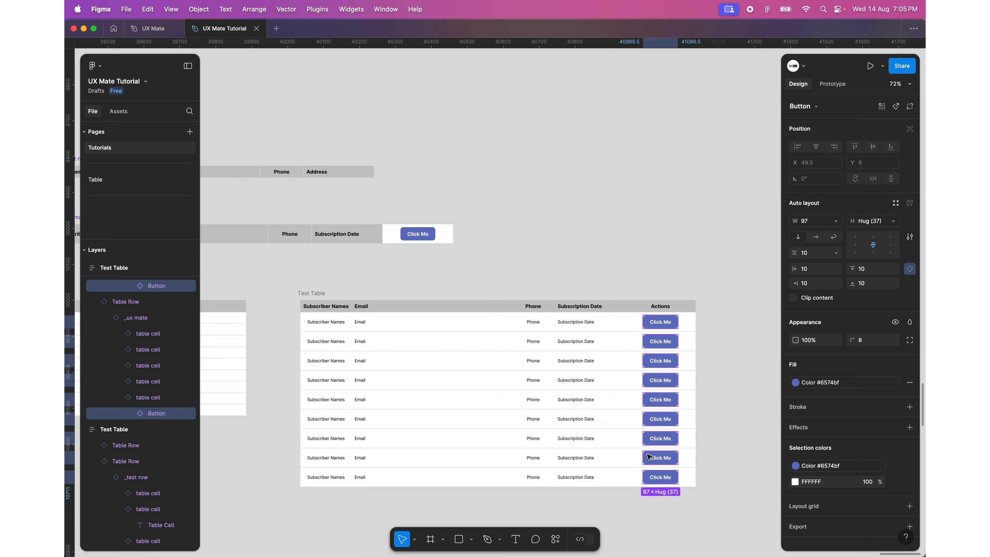
mouse_move(718, 313)
left_mouse_down()
mouse_move(634, 347)
mouse_move(627, 506)
mouse_move(647, 504)
mouse_move(737, 287)
mouse_move(721, 311)
left_mouse_up()
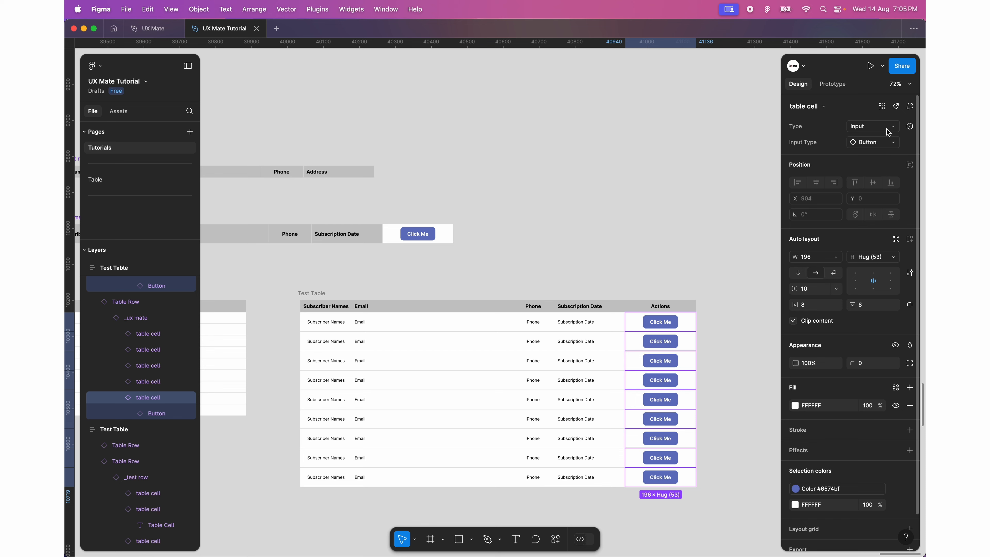
- Swap the selected Actions cells' Input Type to Icon as a trial and switch it to Input Field
left_click(888, 143)
left_click(844, 232)
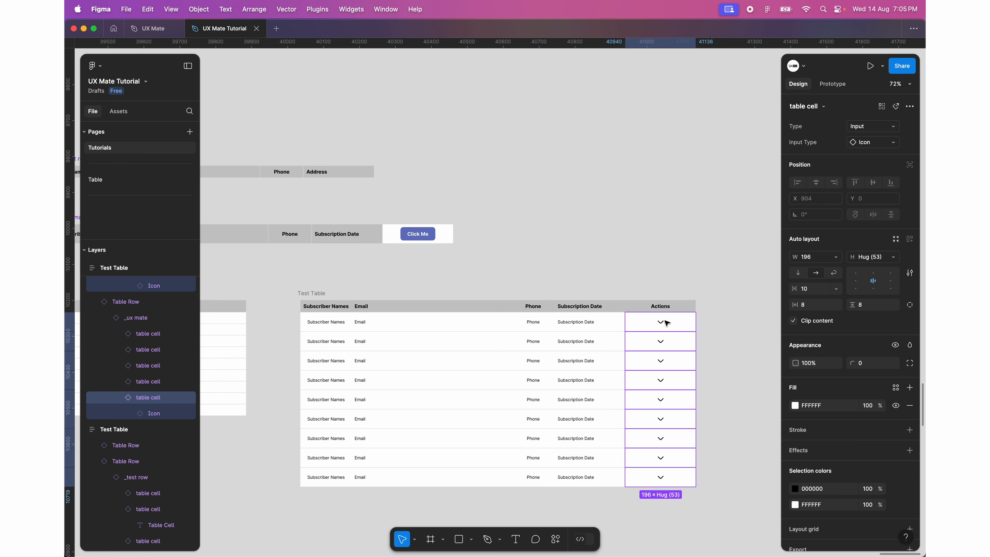
left_click(885, 143)
left_click(838, 249)
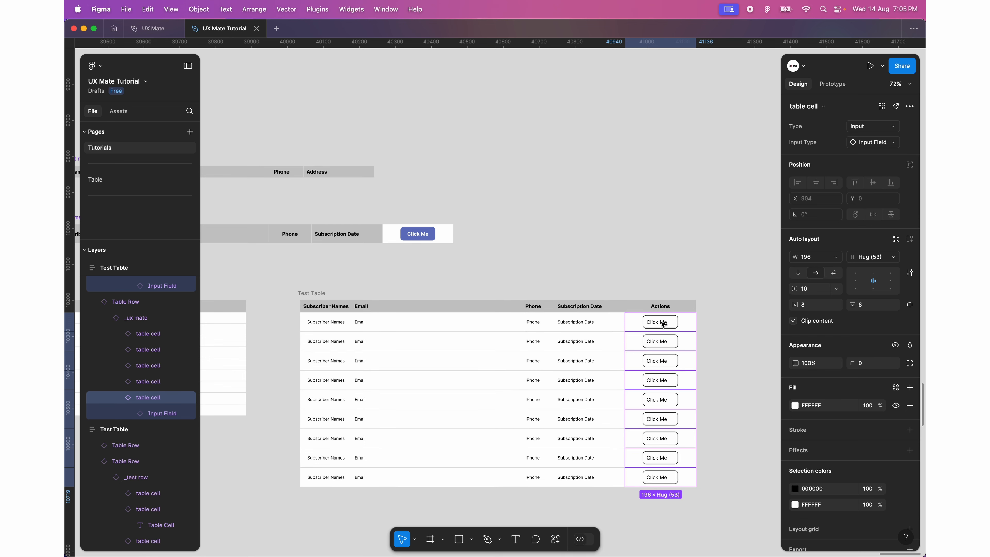
- Give the Input Field main component a minimum width of 200
scroll(544, 210, "down", 10)
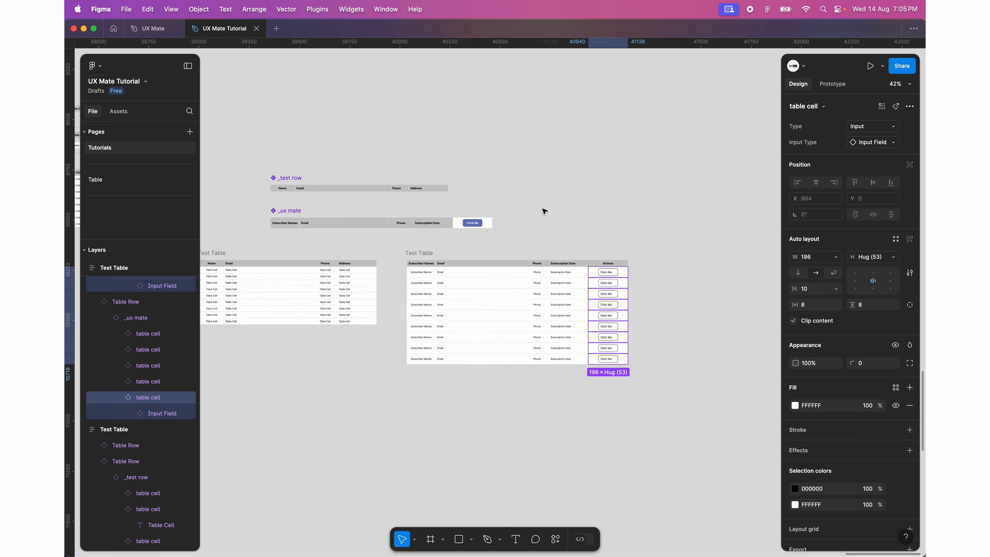
scroll(407, 189, "up", 6)
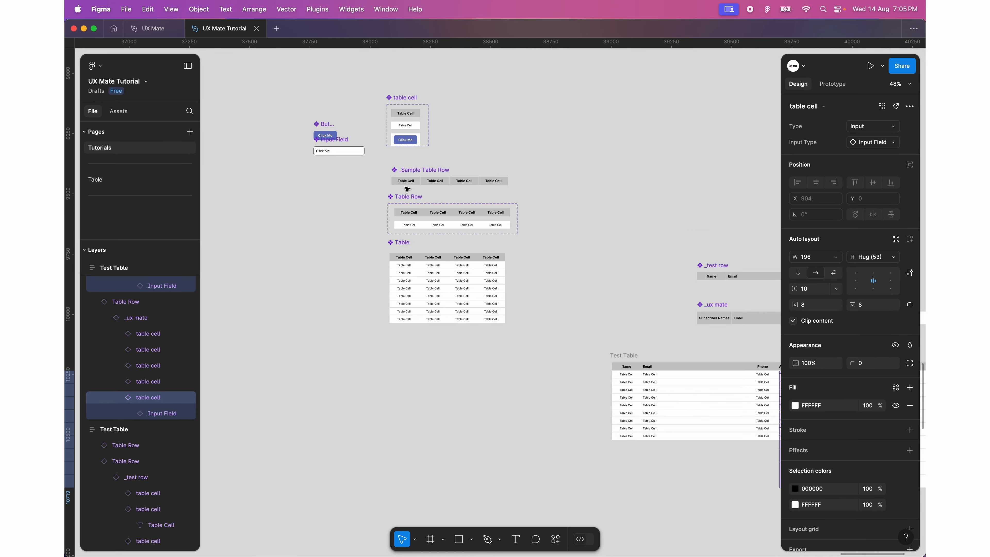
scroll(330, 172, "up", 5)
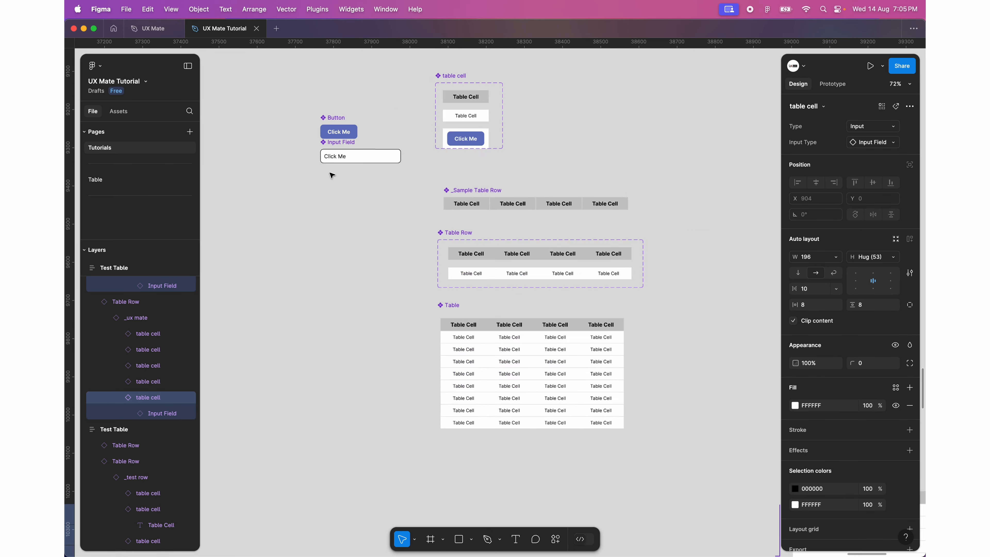
left_click(337, 132)
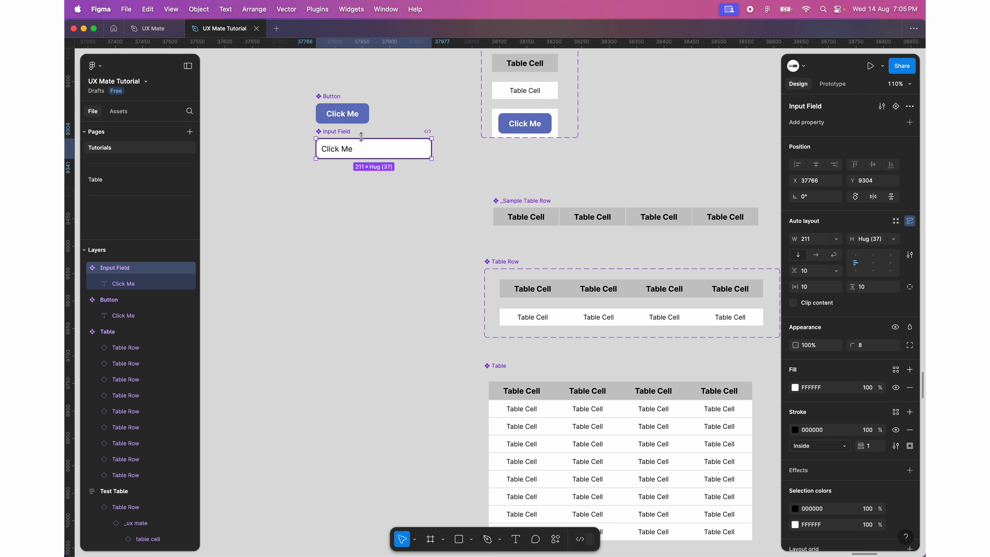
left_click(838, 240)
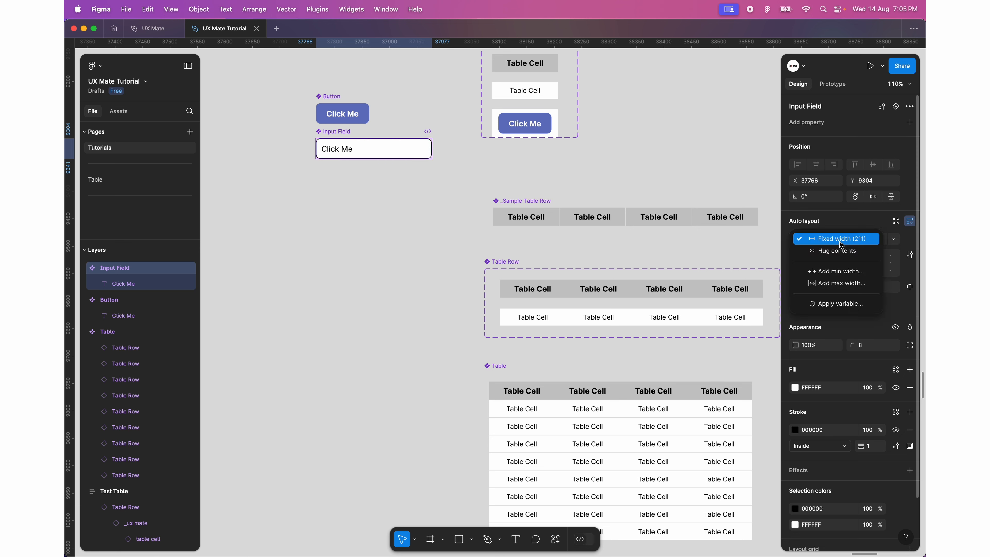
left_click(853, 274)
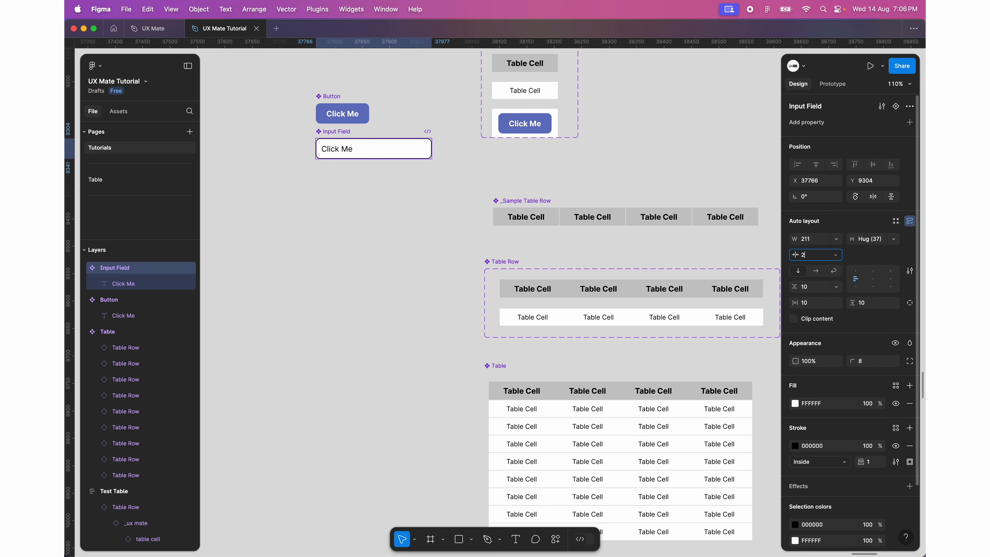
key("Return")
scroll(458, 288, "down", 6)
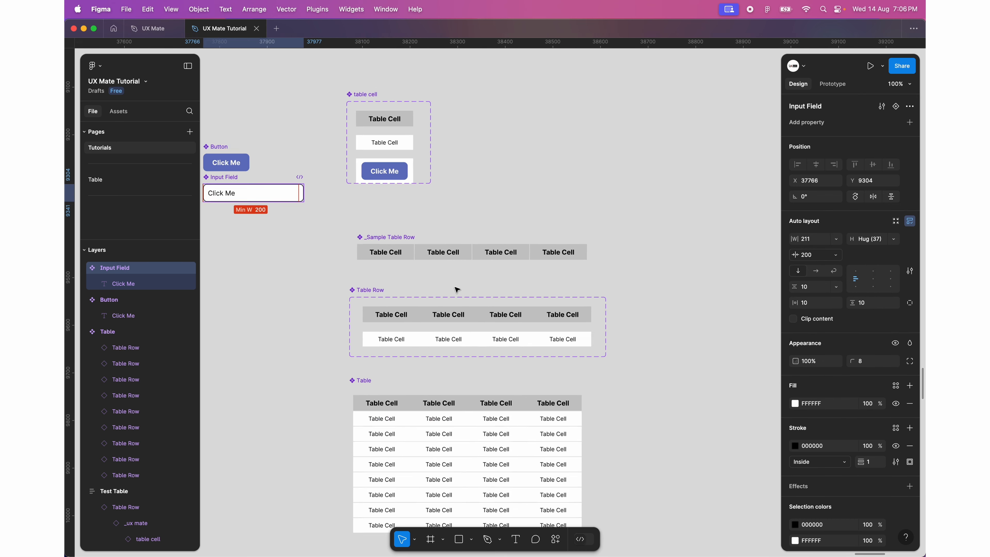
- Inspect the width sizing of the Input variant in the table cell component set, leaving it on Hug contents
scroll(458, 290, "up", 6)
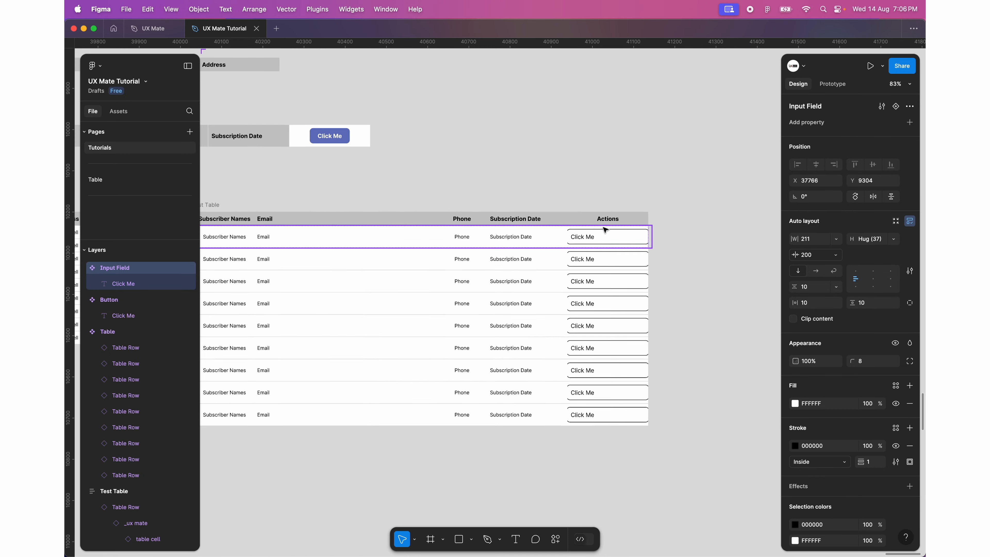
scroll(525, 214, "down", 5)
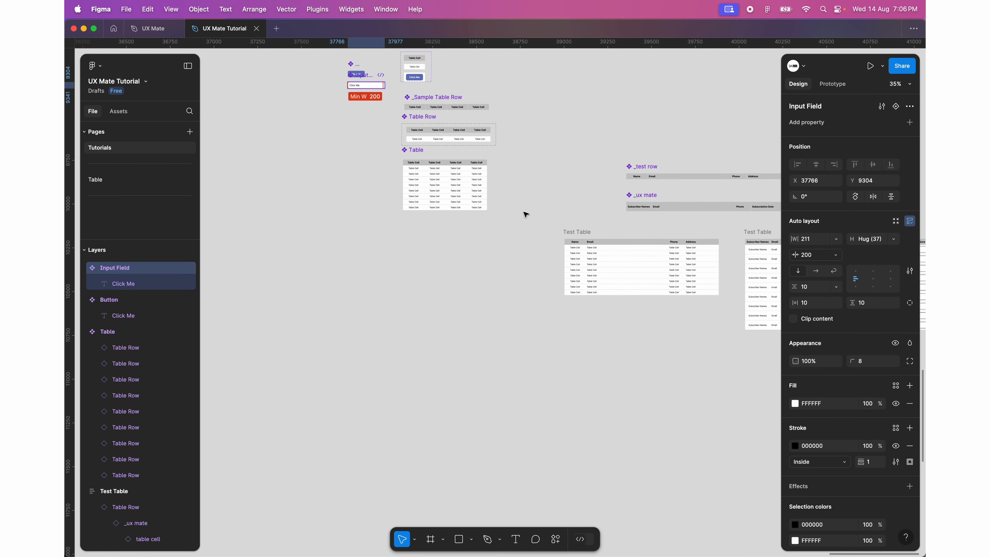
scroll(478, 102, "up", 4)
left_click(406, 124)
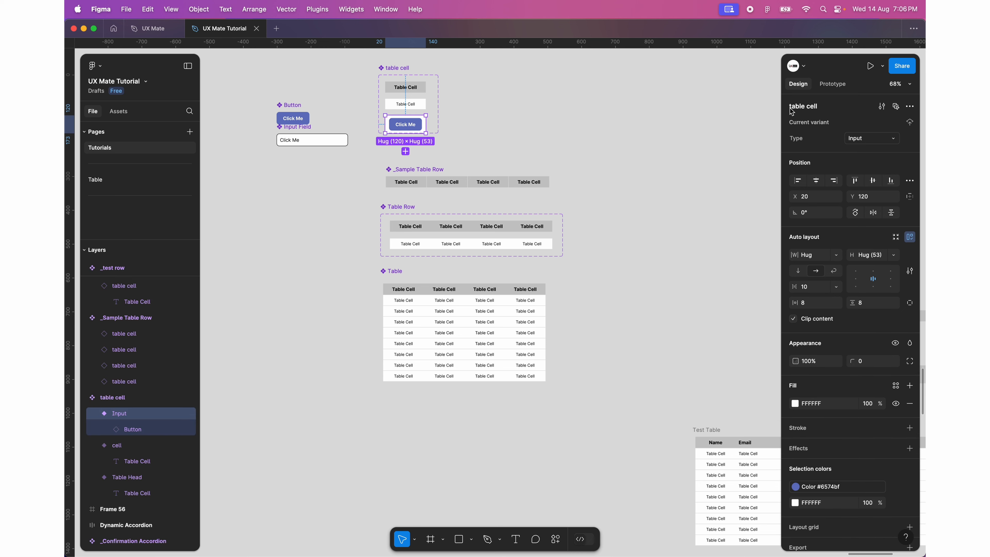
left_click(835, 288)
left_click(836, 256)
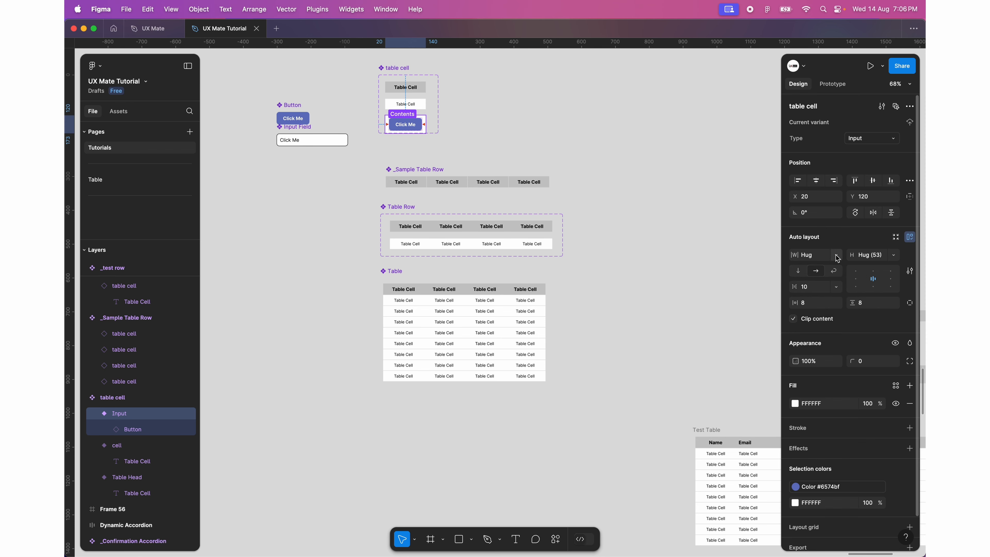
left_click(837, 256)
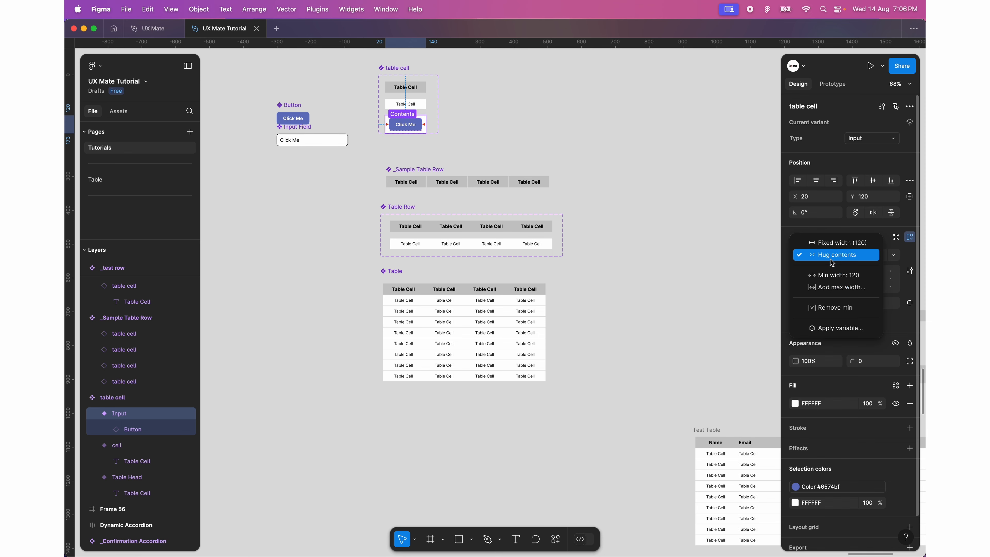
left_click(848, 258)
- Try to set the width of the first input cell under Actions in the subscriber Test Table to Hug contents
scroll(563, 294, "right", 15)
scroll(564, 294, "down", 4)
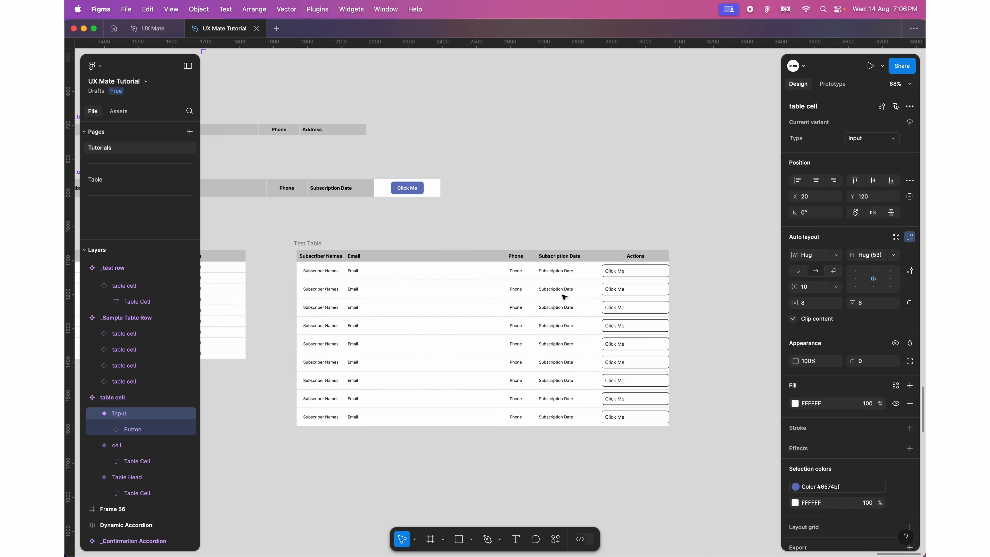
scroll(564, 296, "right", 1)
double_click(603, 269)
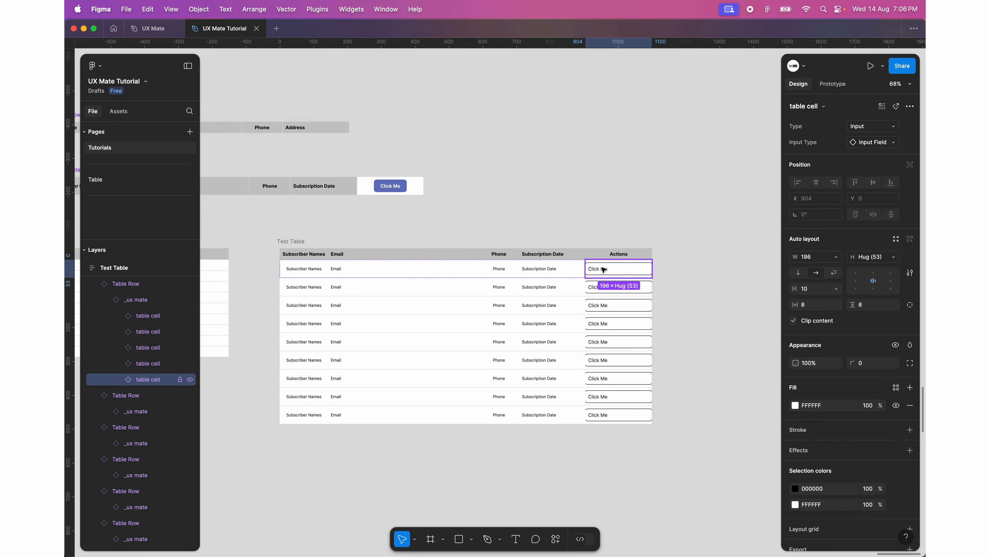
left_click(837, 257)
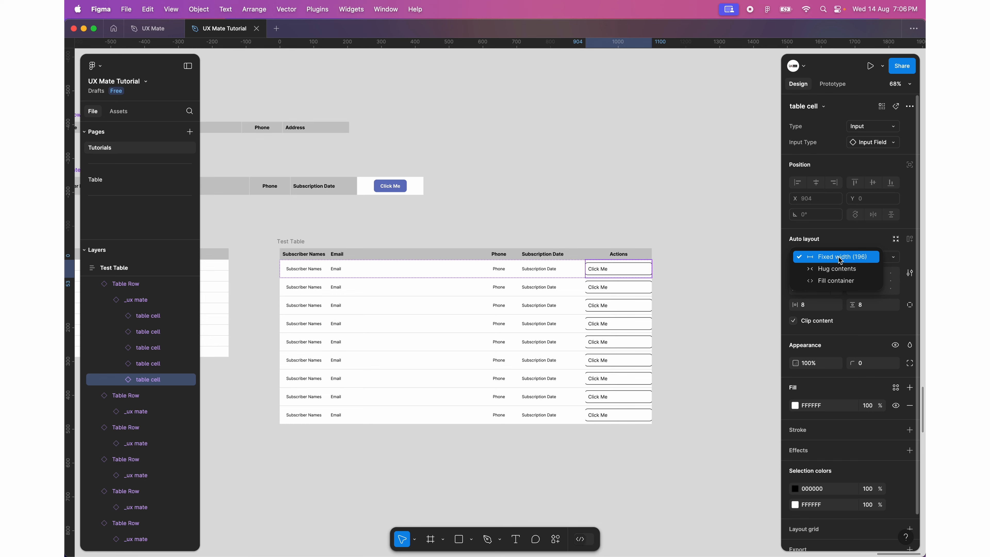
left_click(838, 268)
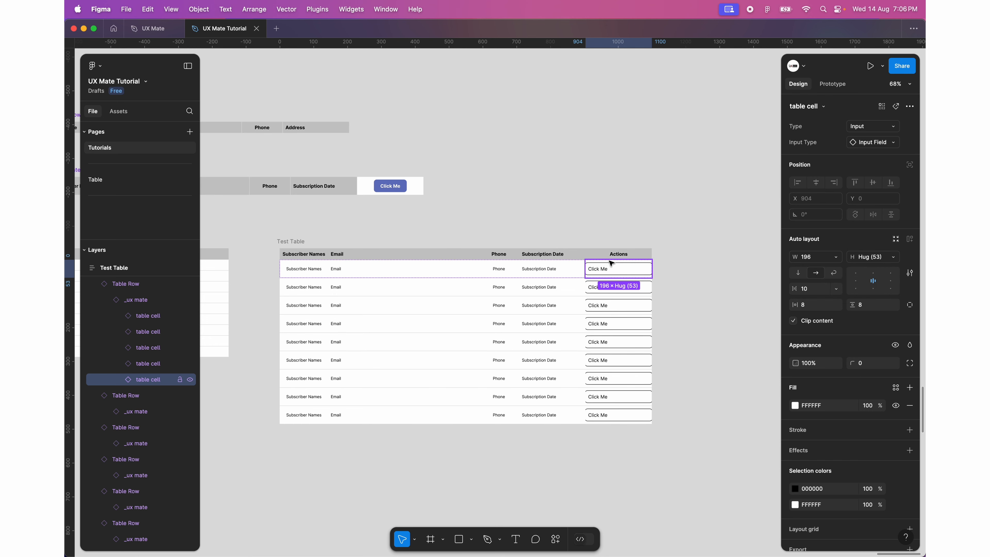
left_click(607, 233)
double_click(606, 253)
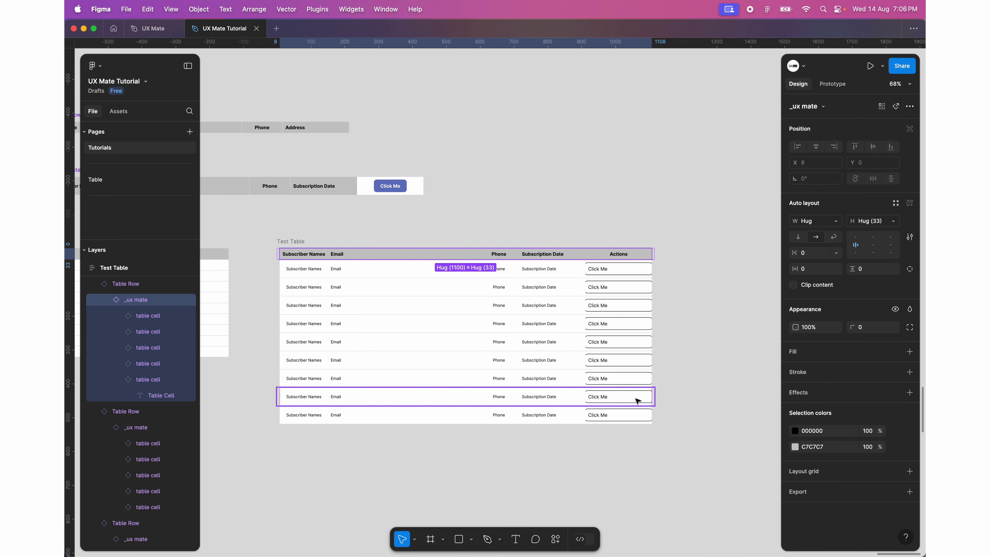
left_click(291, 241)
- Set the width of the button cell in the _ux mate row component to Hug contents
left_click(383, 185)
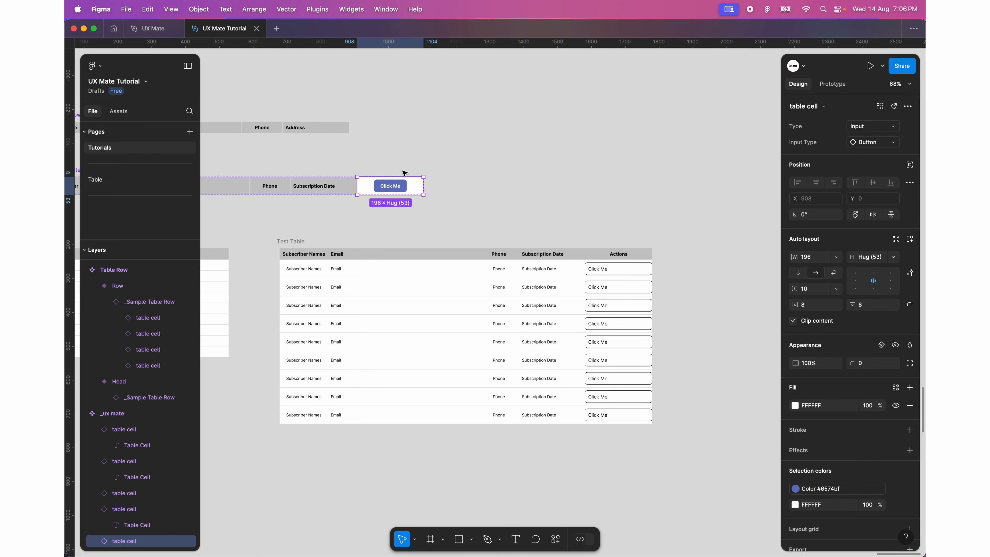
scroll(404, 185, "up", 1)
scroll(404, 186, "left", 1)
left_click(837, 257)
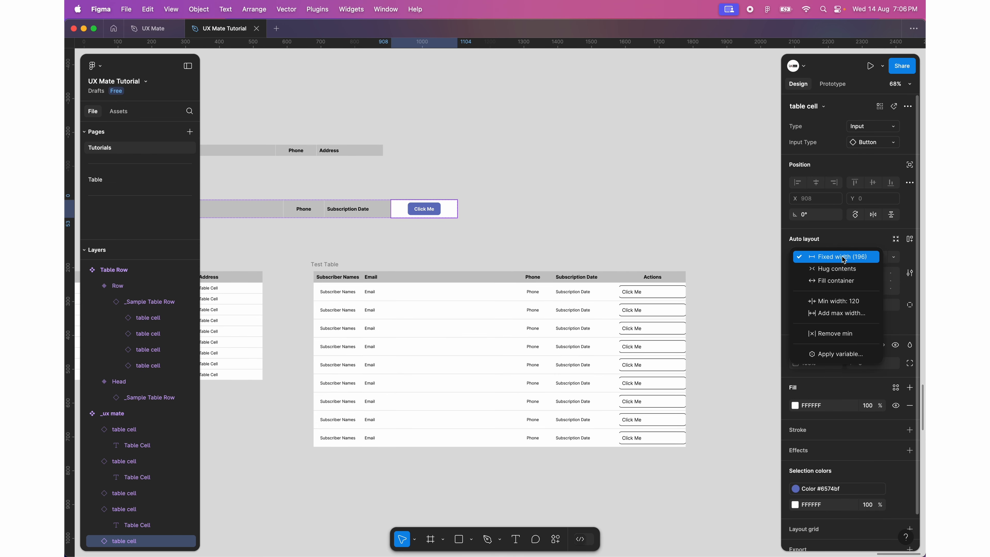
left_click(842, 270)
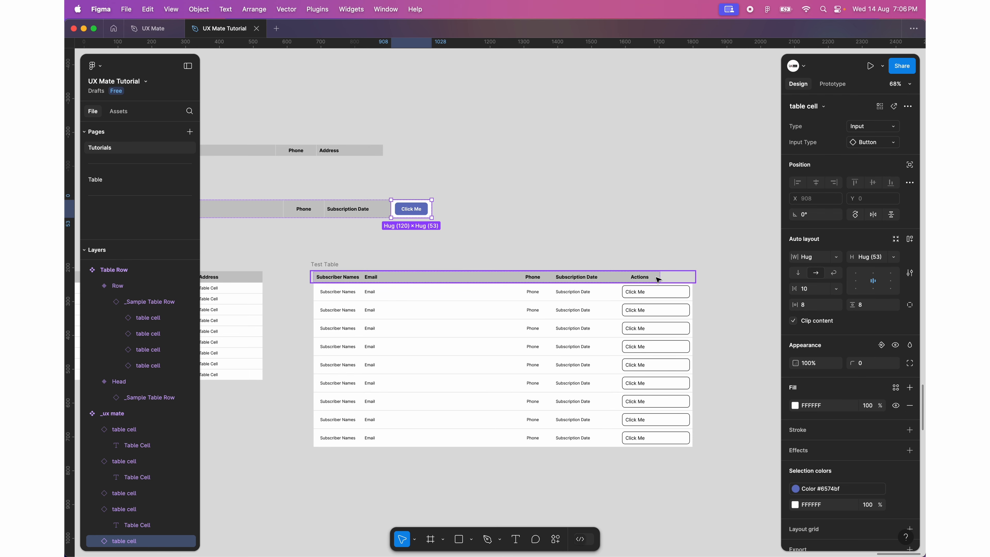
- Try setting the width of the Actions header cell in the subscriber Test Table to Fill container
double_click(641, 278)
double_click(640, 278)
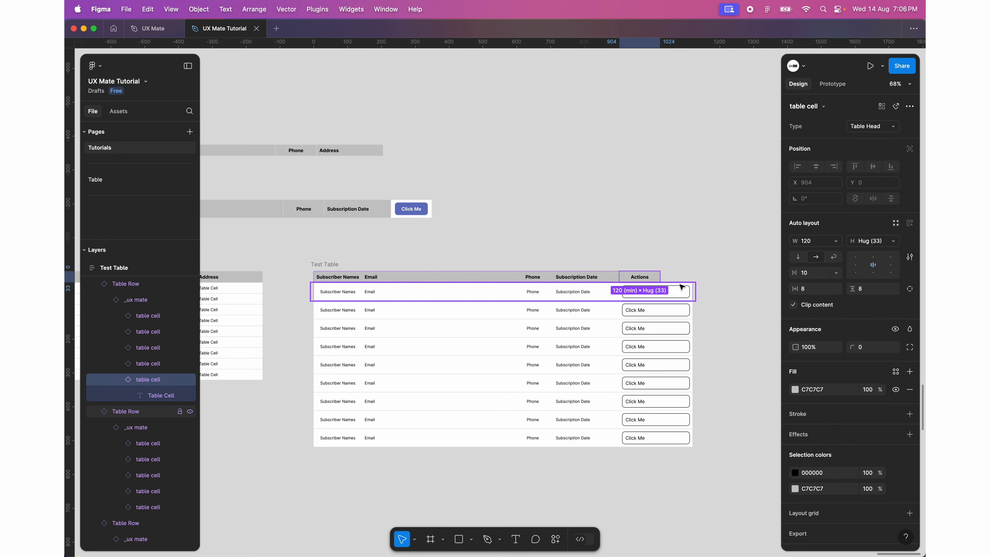
left_click(835, 240)
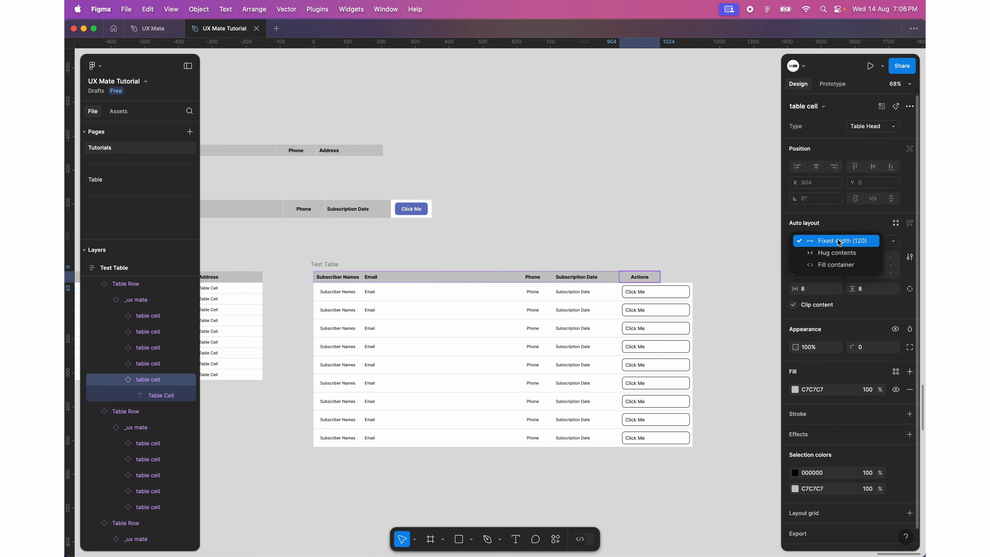
left_click(843, 265)
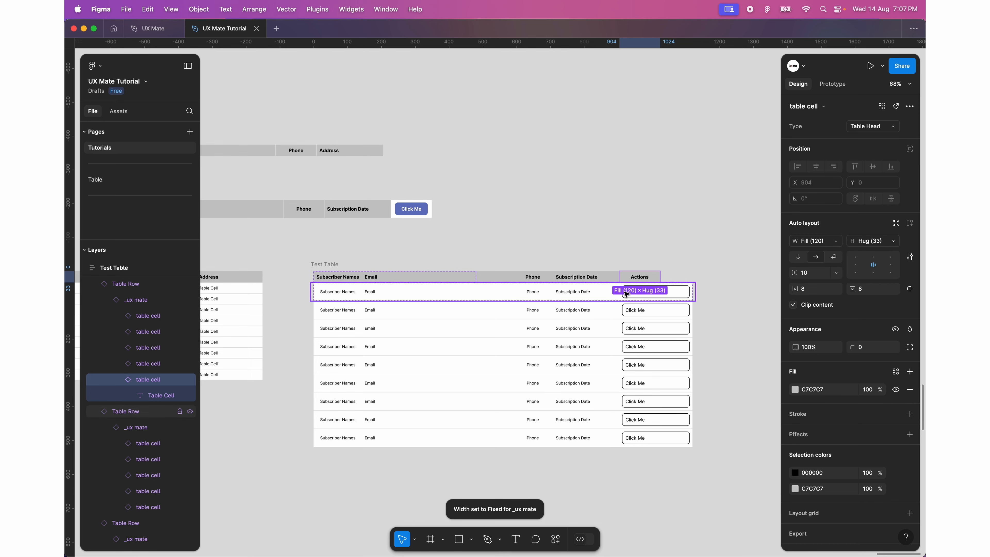
- Widen the button cell in the _ux mate row component to a fixed width of 300
left_click(603, 284)
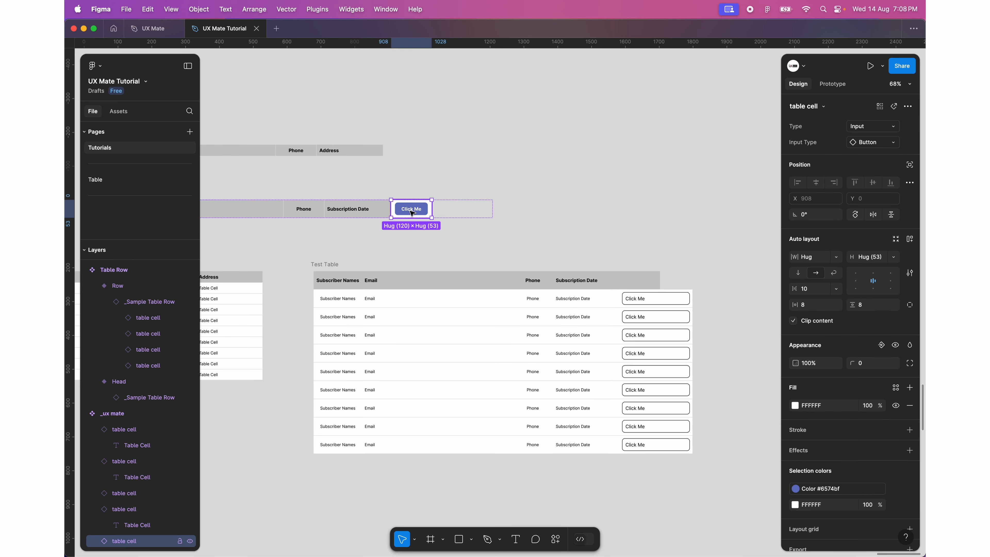
left_click(433, 209)
left_click_drag(432, 210, 492, 208)
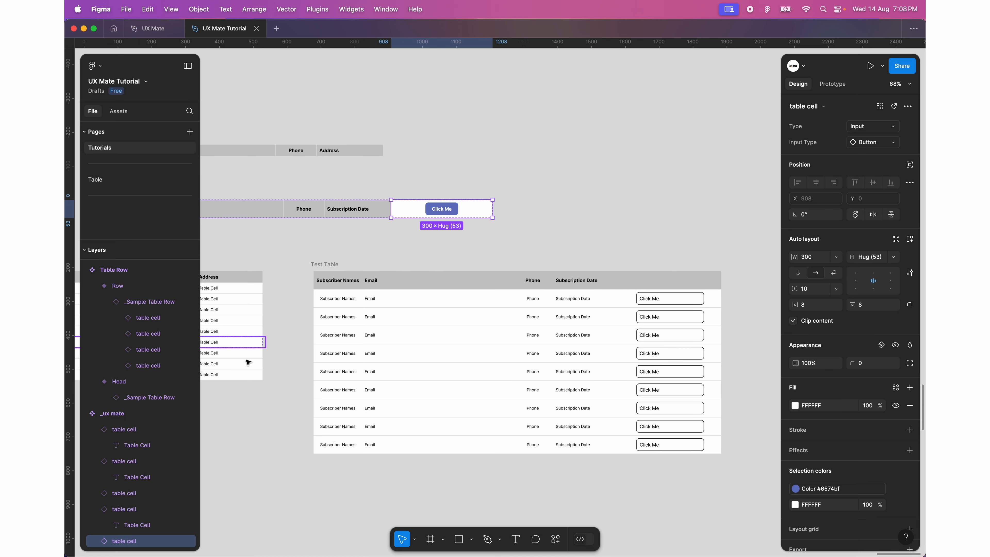
- Show the hidden text layer of the subscriber Test Table's last header cell and align the cell's content left
left_click(669, 279)
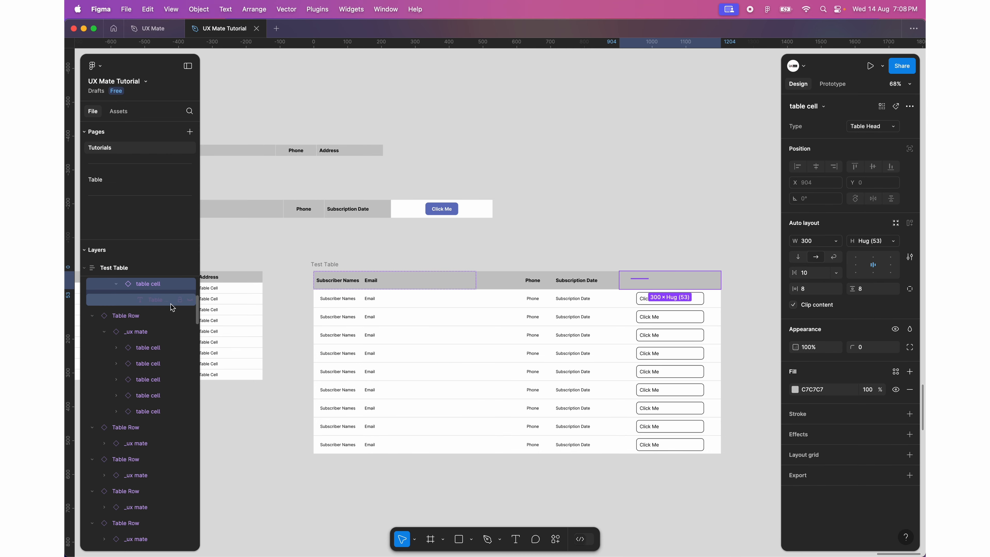
left_click(189, 302)
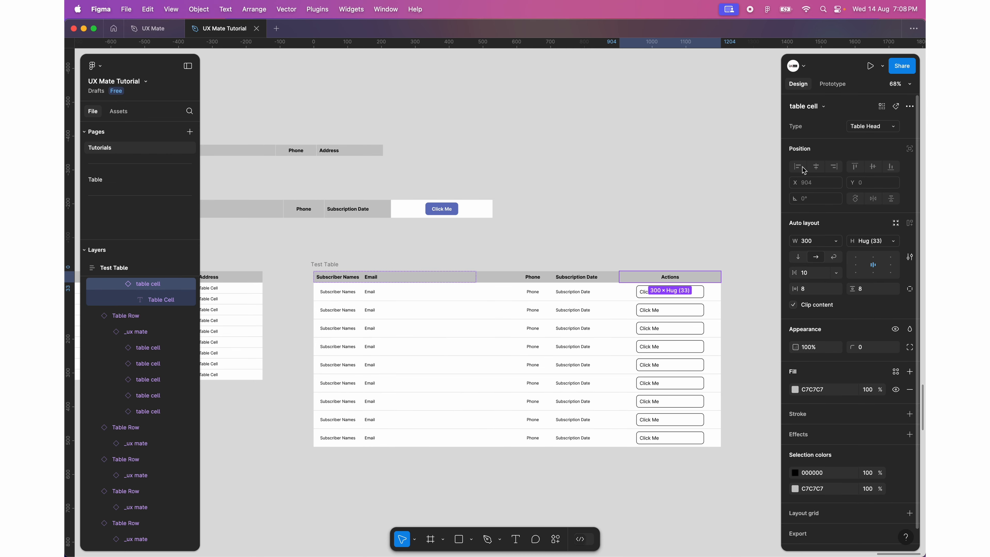
left_click(855, 264)
left_click(626, 221)
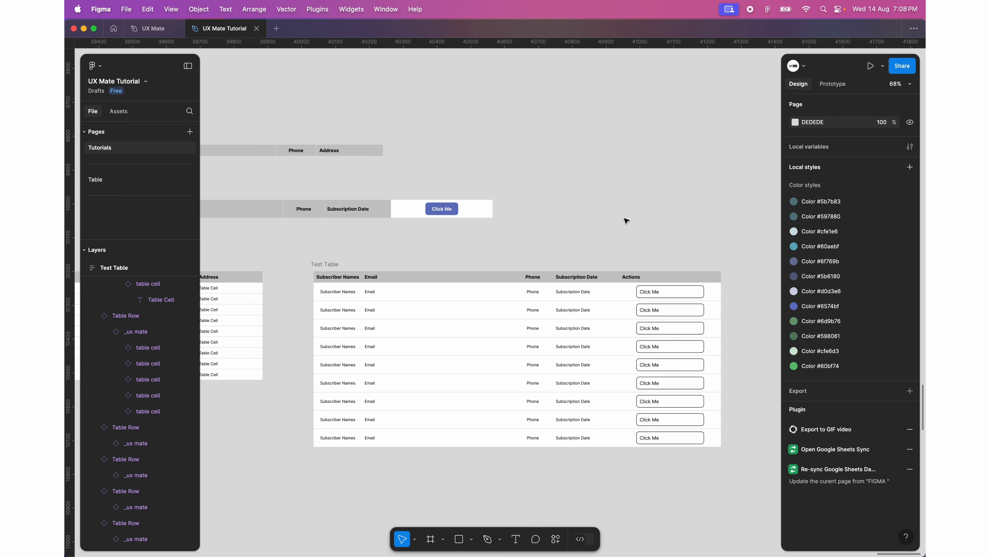
- Move the table cell component set closer above _Sample Table Row, to about X 38127, Y 9086
scroll(585, 339, "down", 6)
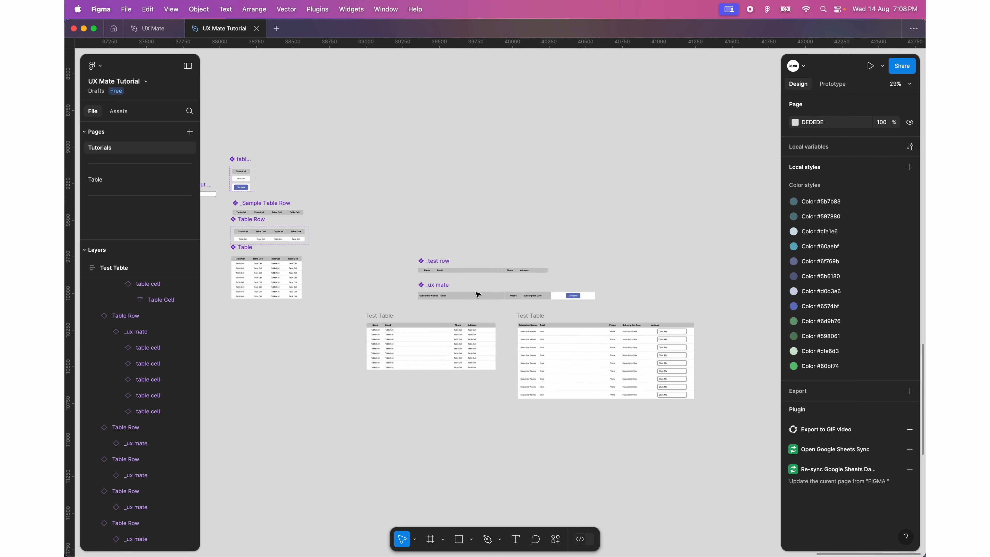
scroll(449, 177, "up", 3)
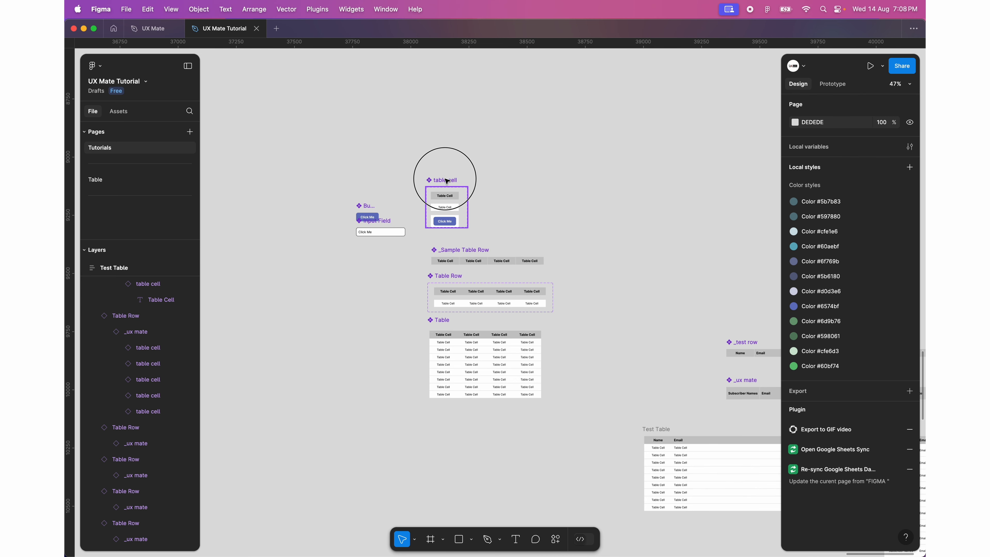
left_click(447, 151)
scroll(431, 191, "up", 5)
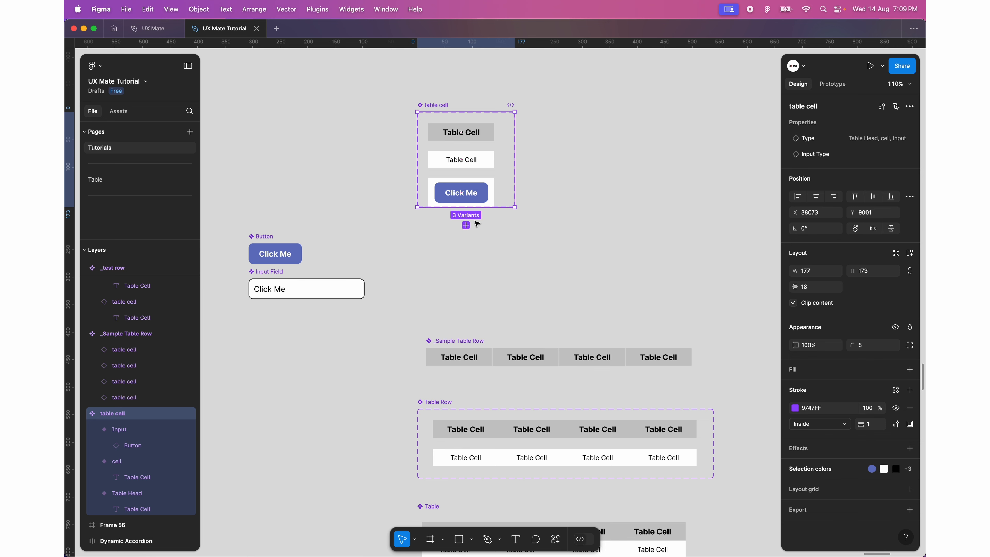
scroll(477, 224, "down", 10)
scroll(655, 375, "right", 5)
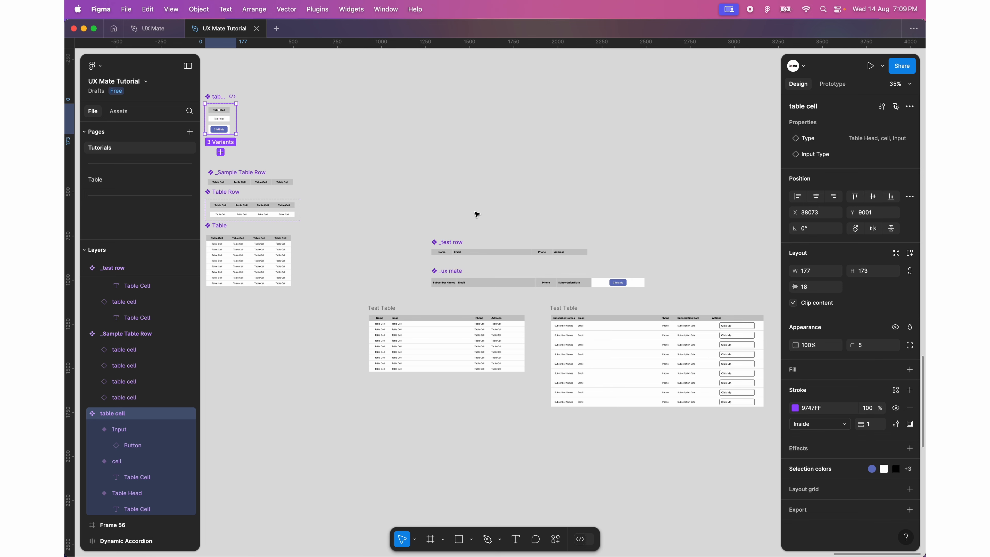
left_click_drag(215, 98, 225, 113)
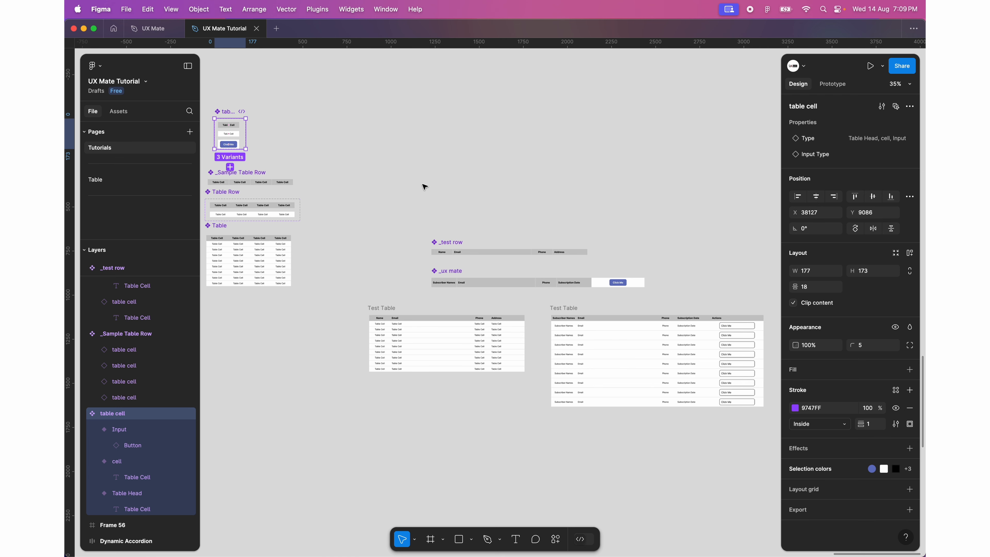